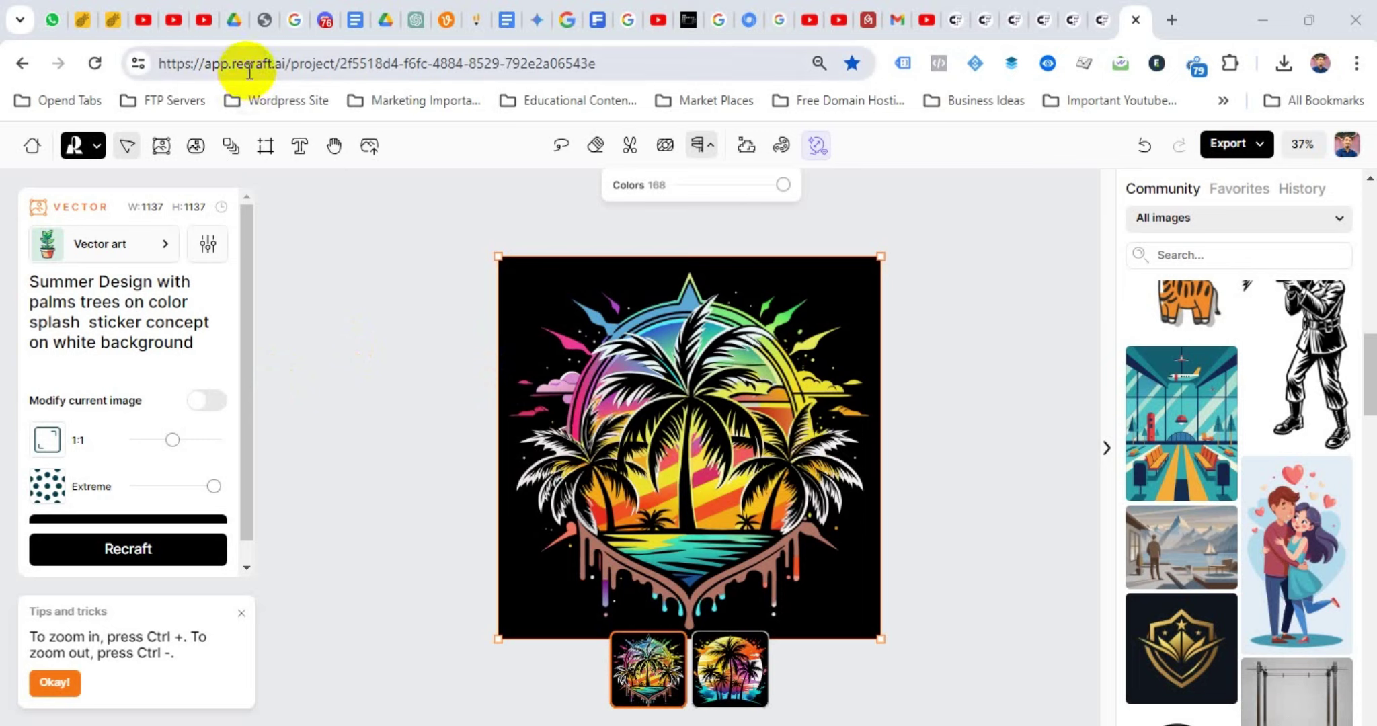
Step: Review the Recraft prompt text, then export the palm-tree summer design in SVG format
{"action": "left_click", "coordinate": [557, 295]}
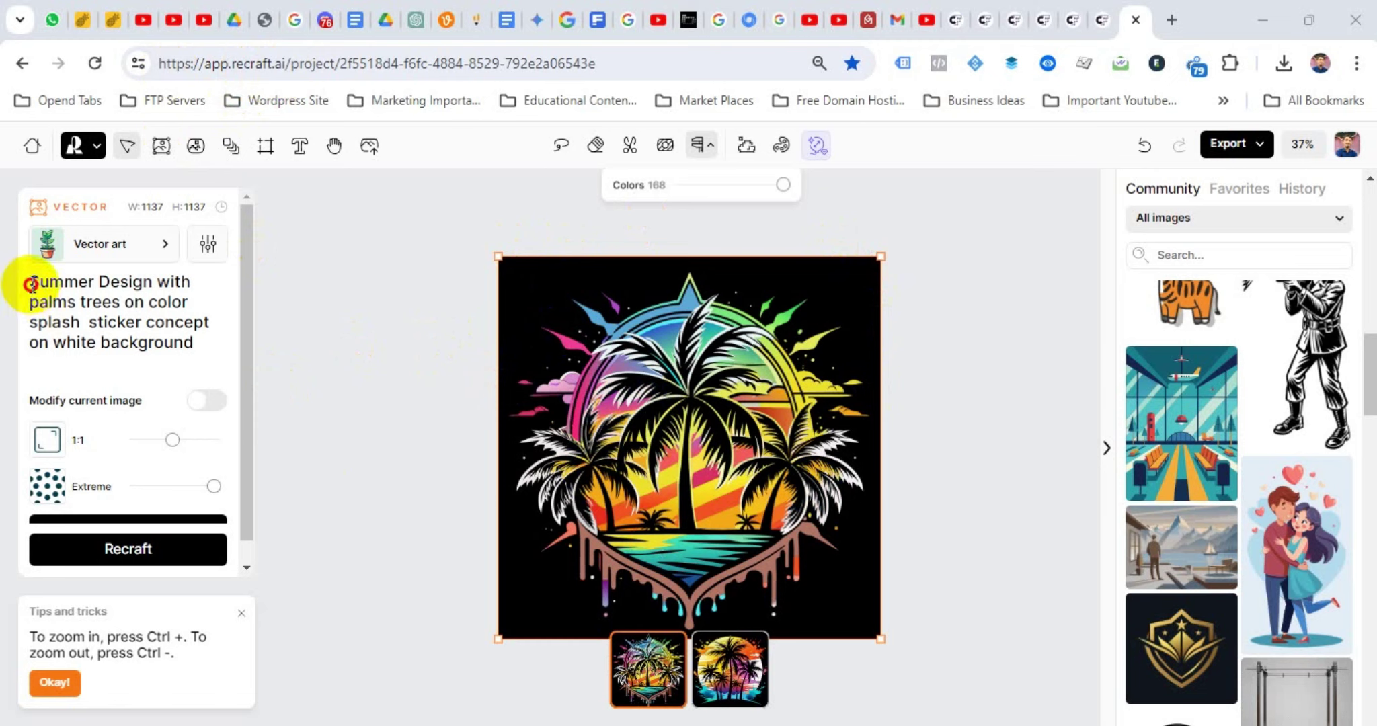
{"action": "left_click_drag", "start_coordinate": [32, 285], "coordinate": [198, 336]}
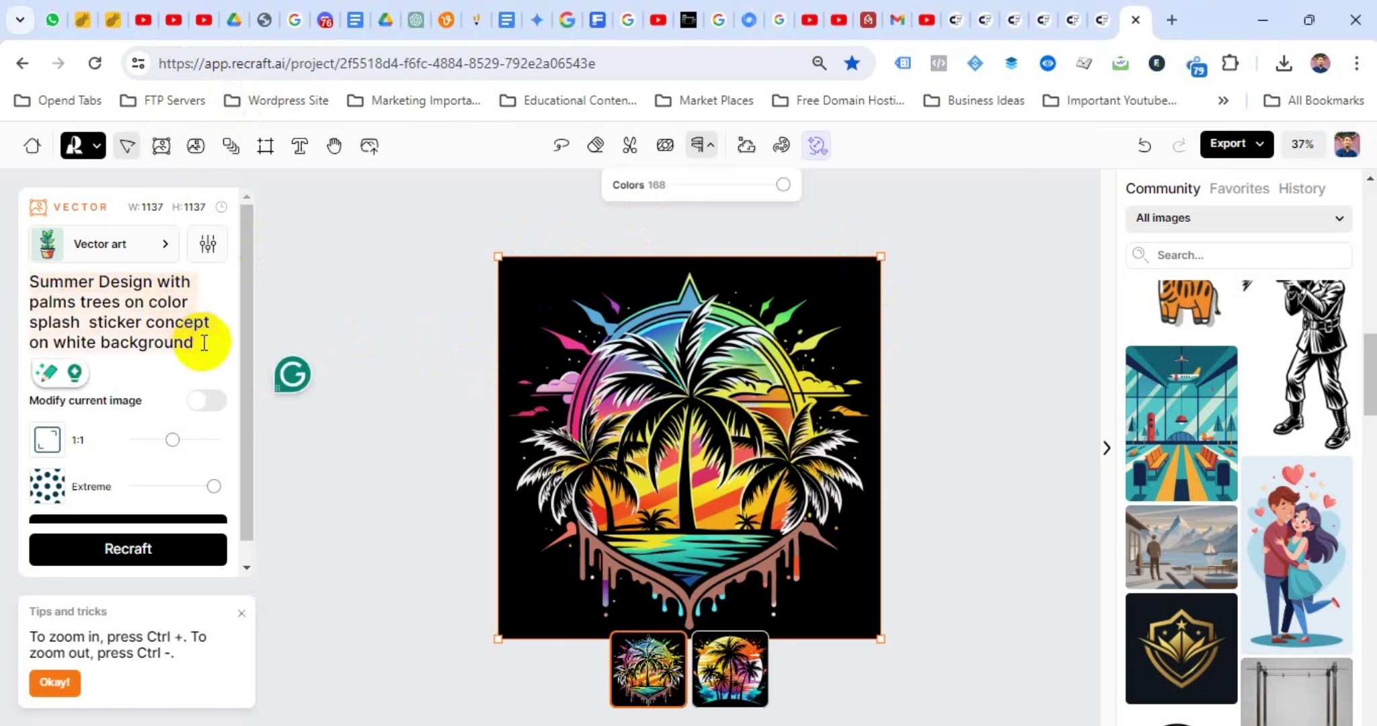
{"action": "left_click", "coordinate": [30, 286]}
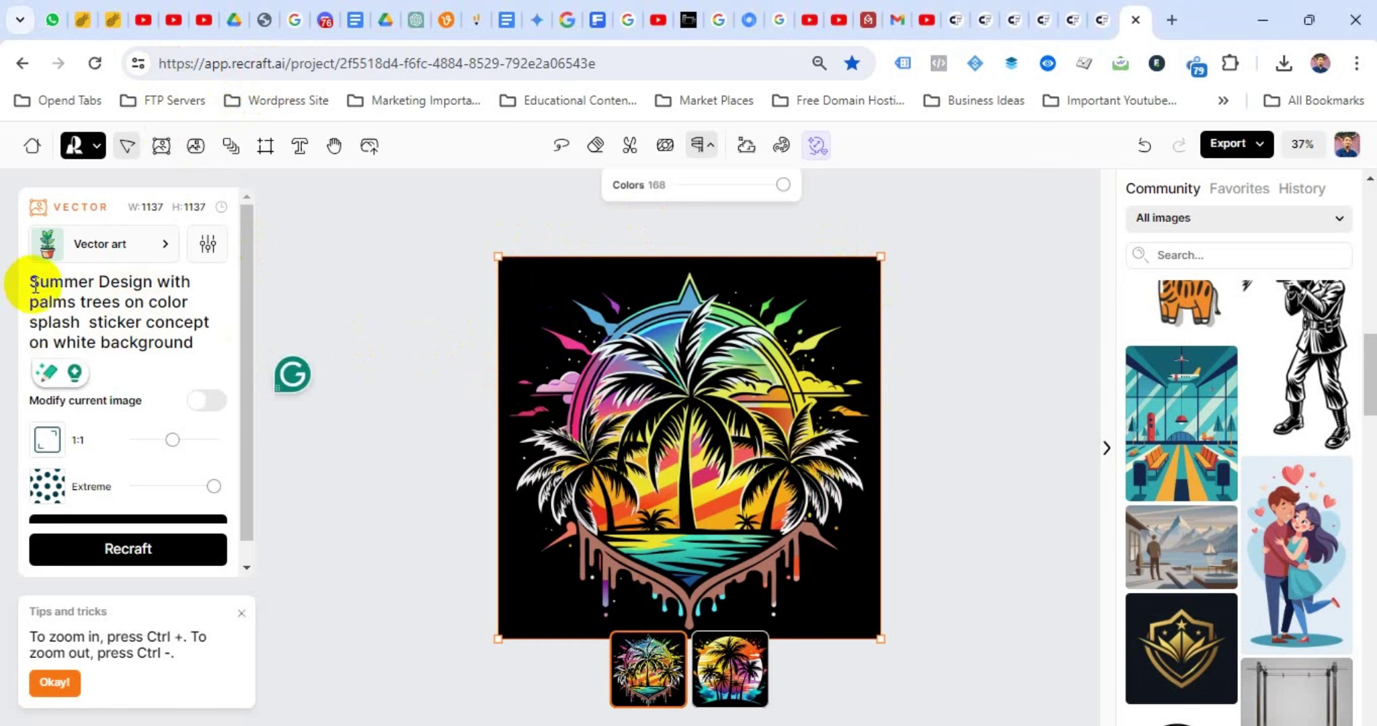
{"action": "left_click_drag", "start_coordinate": [30, 283], "coordinate": [192, 334]}
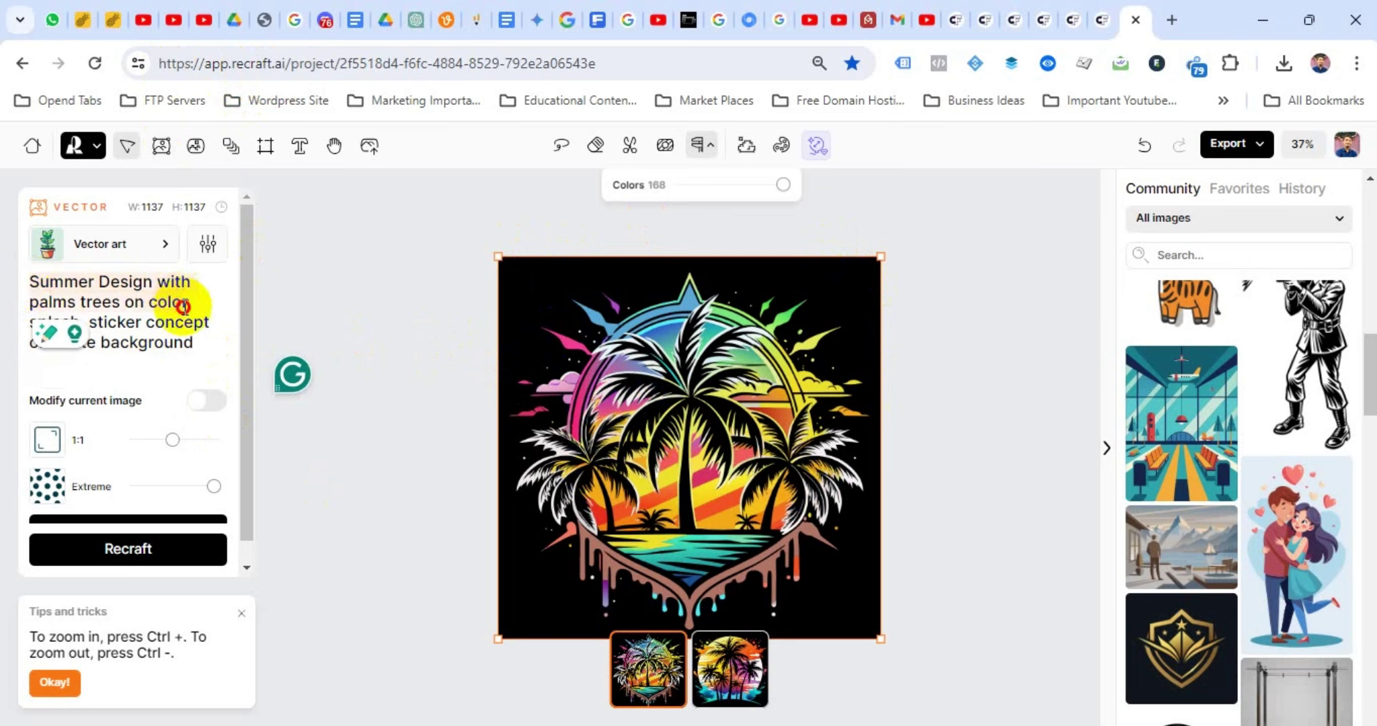
{"action": "left_click", "coordinate": [166, 323]}
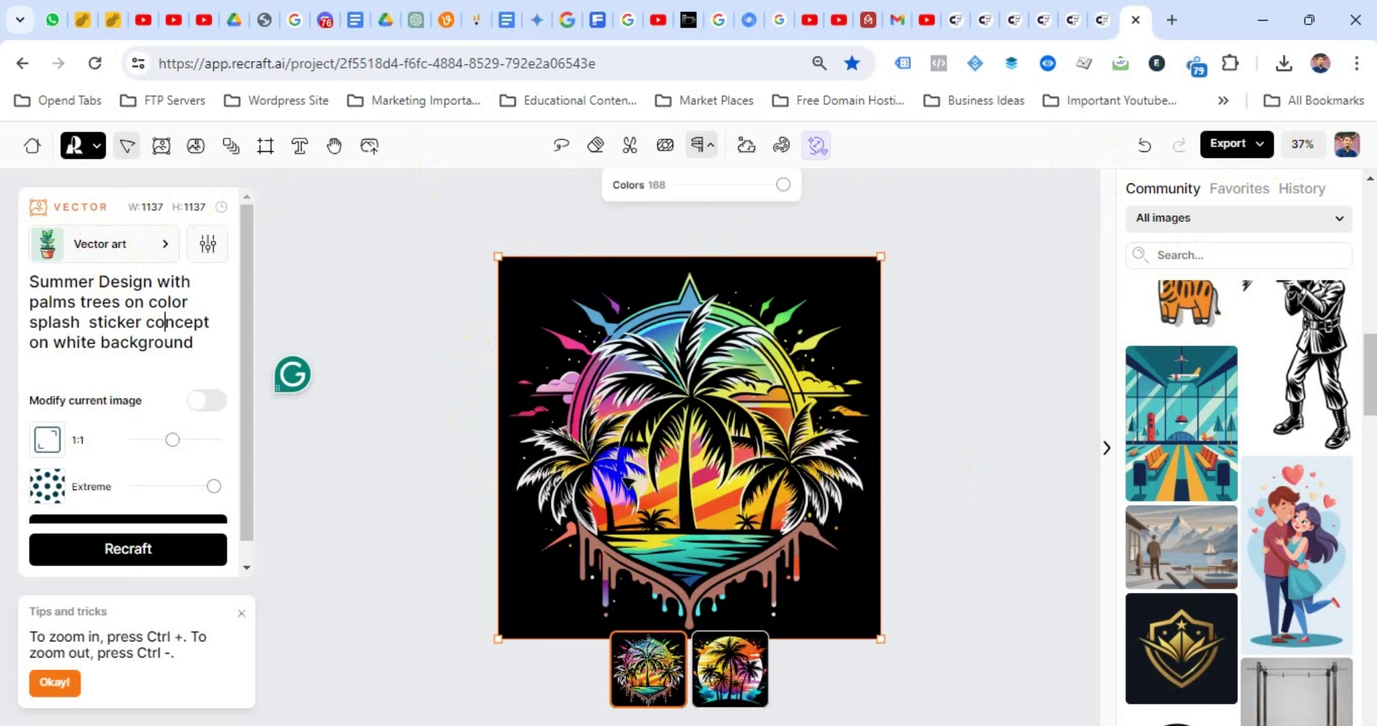
{"action": "left_click", "coordinate": [1228, 144]}
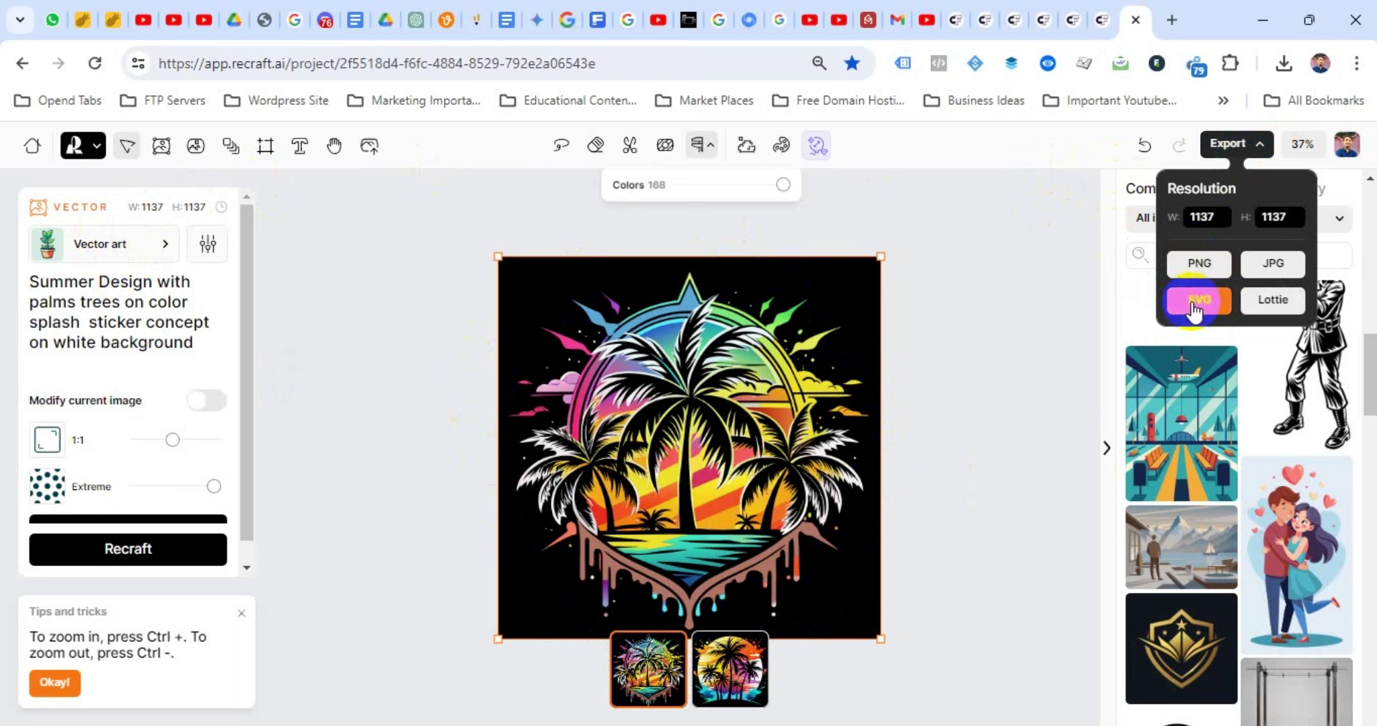
{"action": "left_click", "coordinate": [1054, 290]}
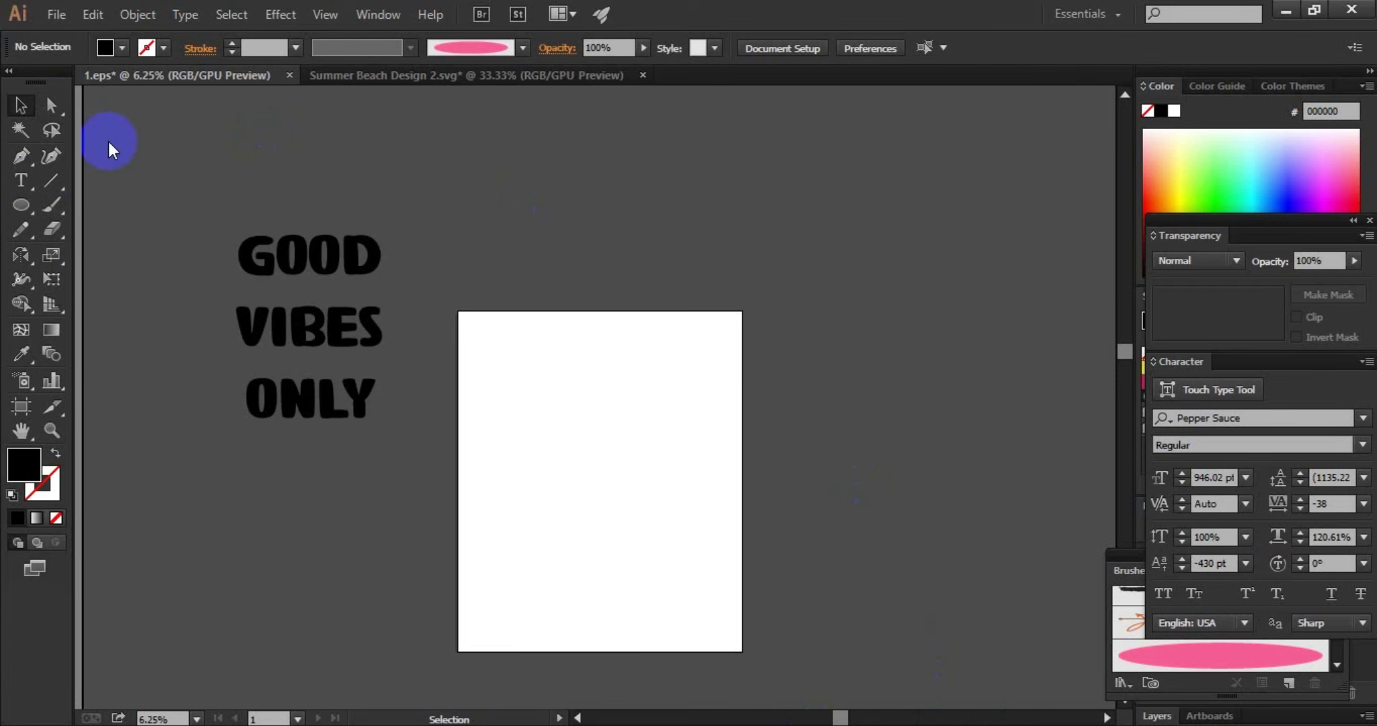
Step: Place Summer Beach Design 5.svg from the May 2024 Summer folder onto the artboard
{"action": "left_click", "coordinate": [60, 14]}
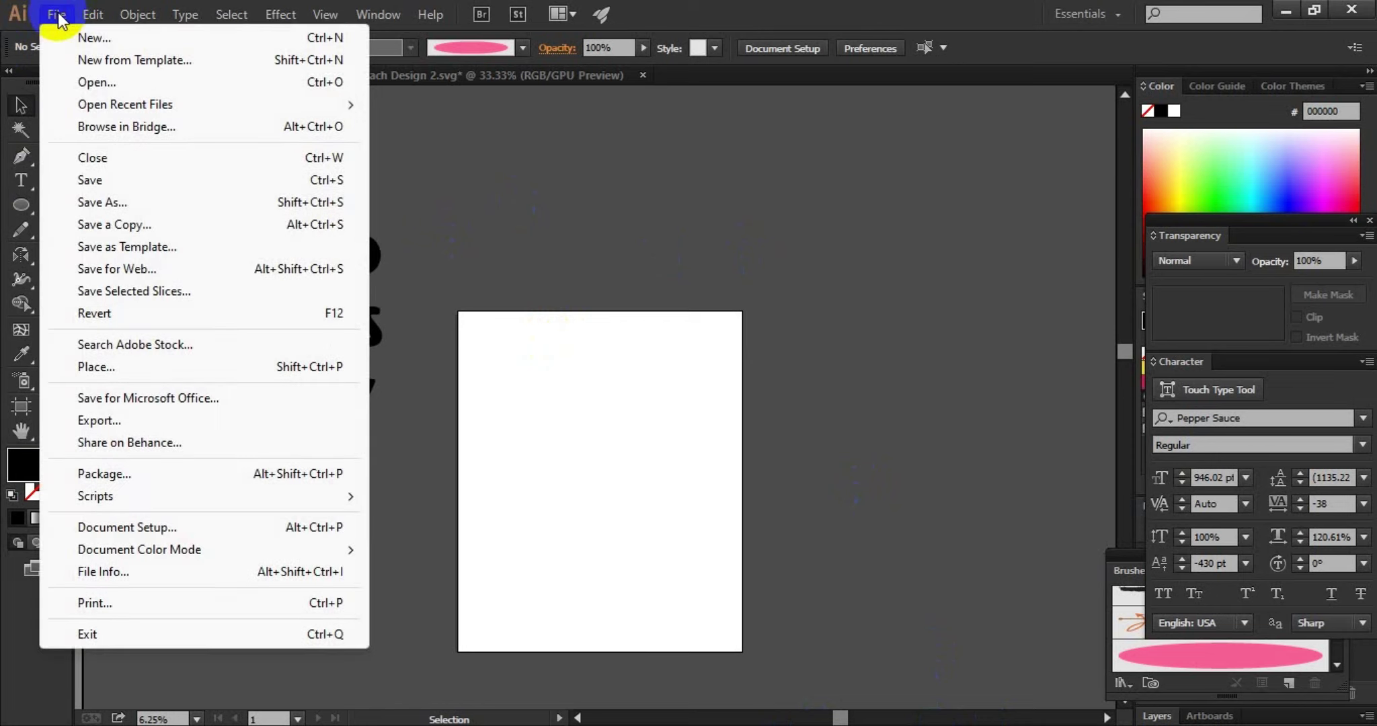
{"action": "left_click", "coordinate": [111, 371]}
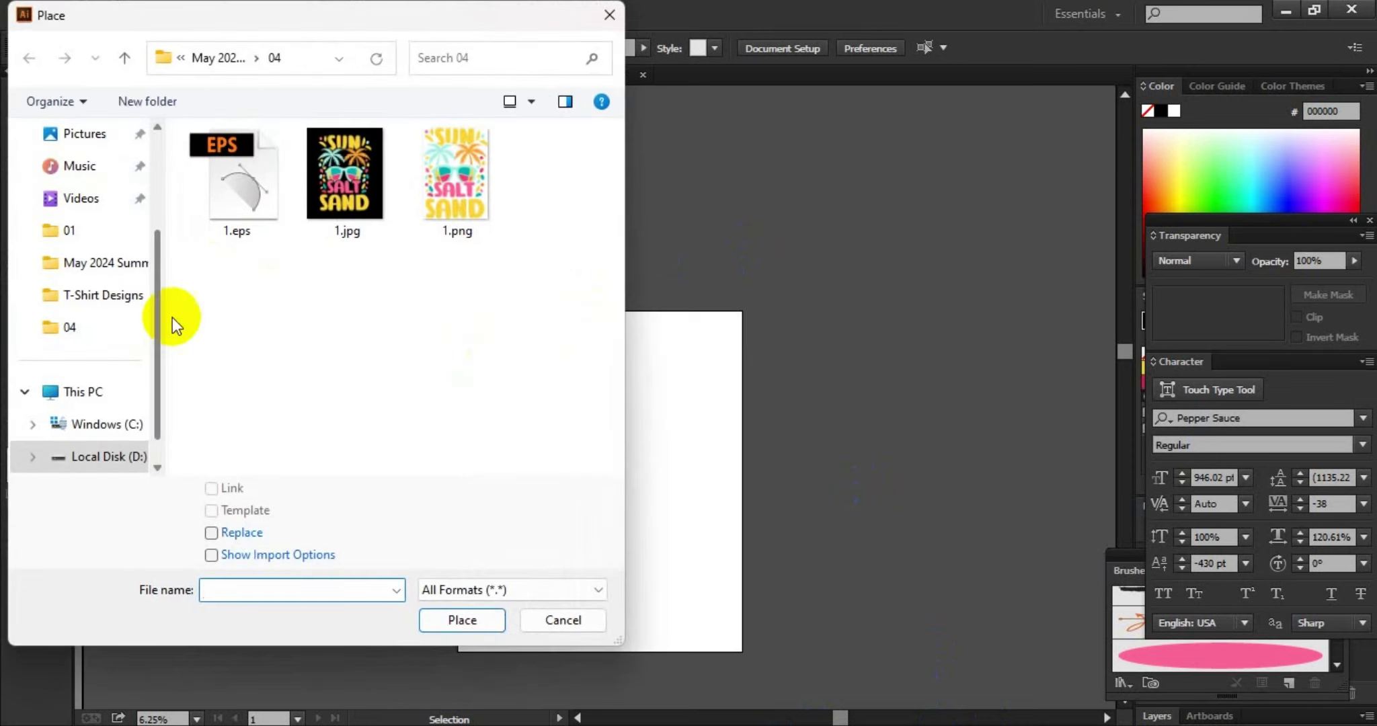
{"action": "left_click", "coordinate": [220, 58]}
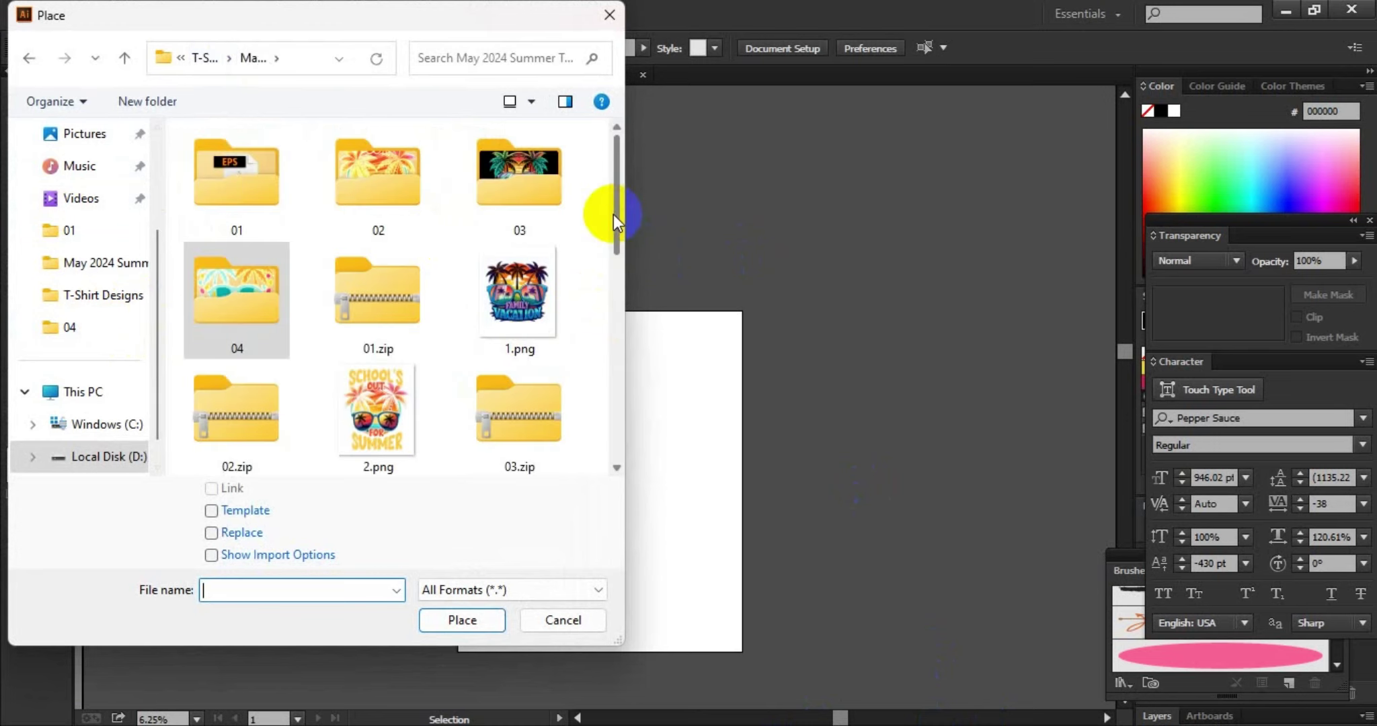
{"action": "left_click_drag", "start_coordinate": [616, 210], "coordinate": [636, 424]}
{"action": "left_click", "coordinate": [377, 323]}
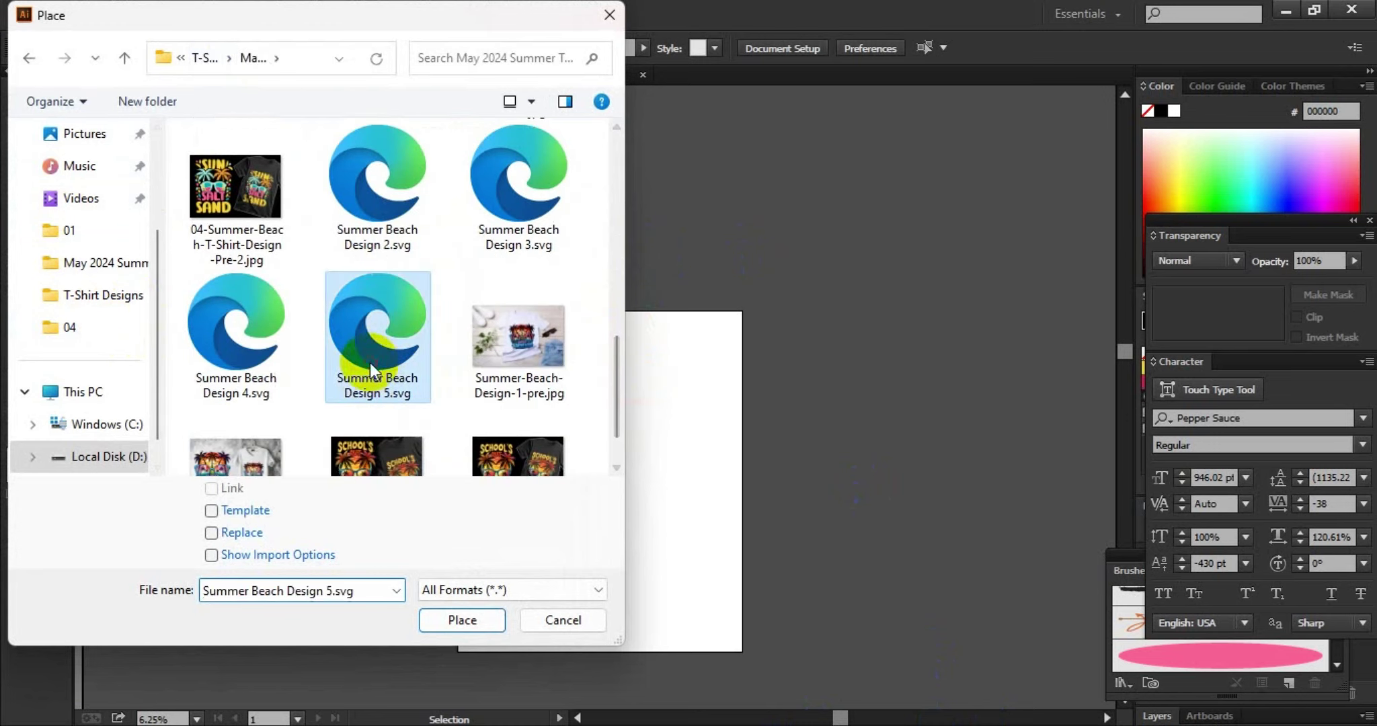
{"action": "left_click", "coordinate": [433, 619]}
{"action": "mouse_move", "coordinate": [462, 336]}
{"action": "left_mouse_down"}
{"action": "mouse_move", "coordinate": [753, 628]}
{"action": "mouse_move", "coordinate": [736, 608]}
{"action": "left_mouse_up"}
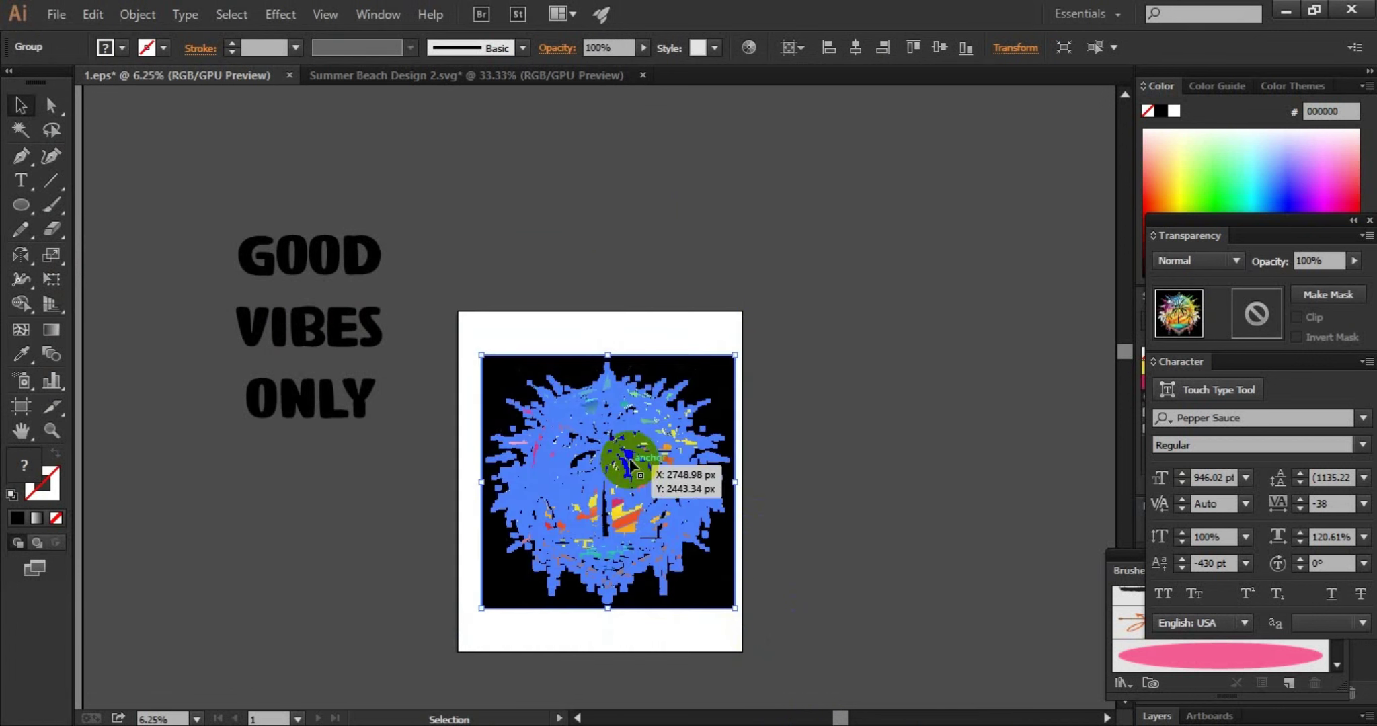
Step: Delete the black square background from inside the palm-tree artwork group
{"action": "left_click", "coordinate": [836, 375]}
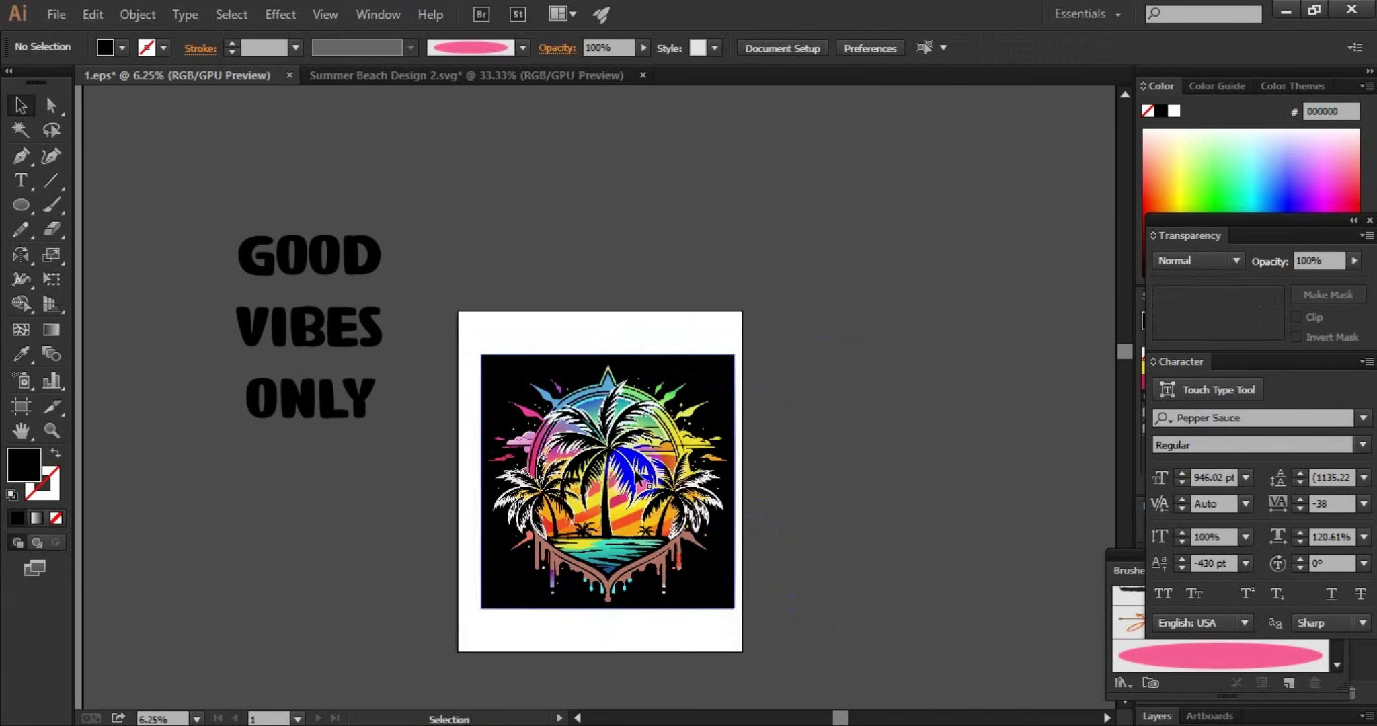
{"action": "scroll", "coordinate": [619, 483], "scroll_direction": "up", "scroll_amount": 1}
{"action": "left_click", "coordinate": [738, 328]}
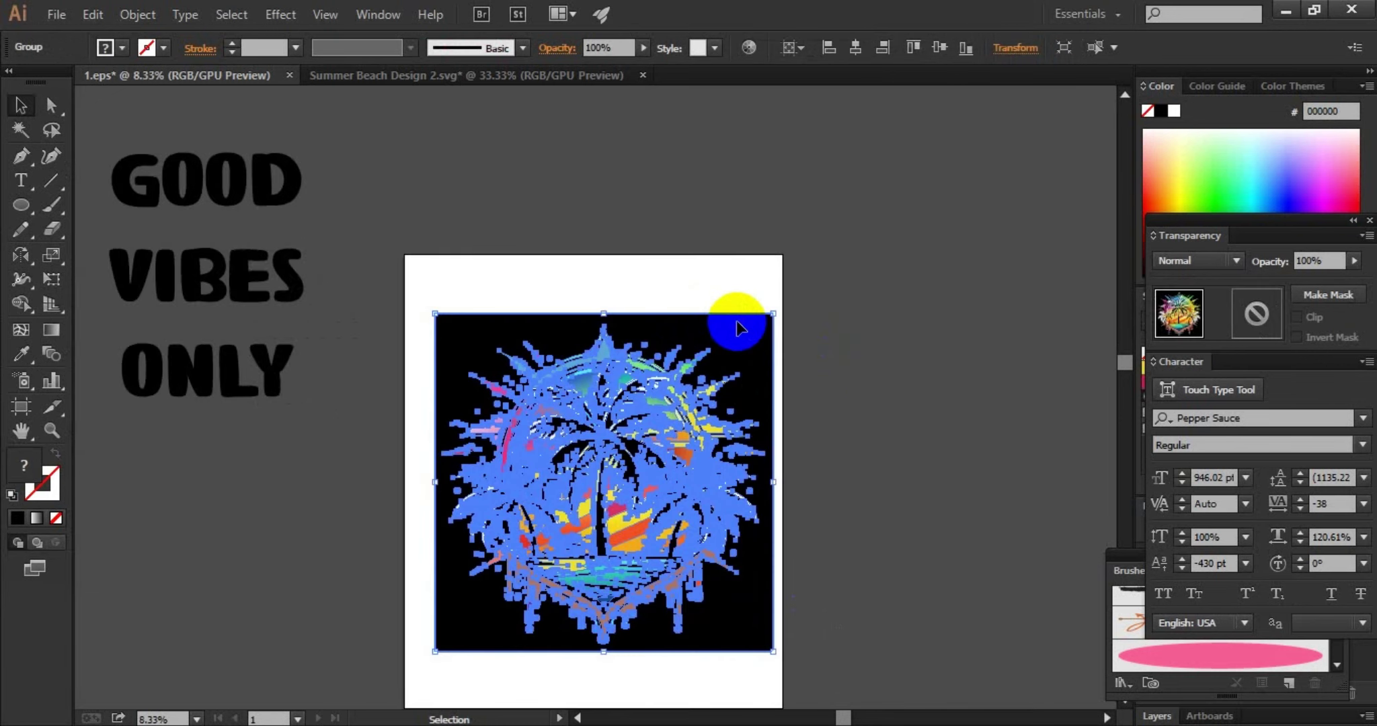
{"action": "double_click", "coordinate": [738, 328]}
{"action": "left_click", "coordinate": [738, 328]}
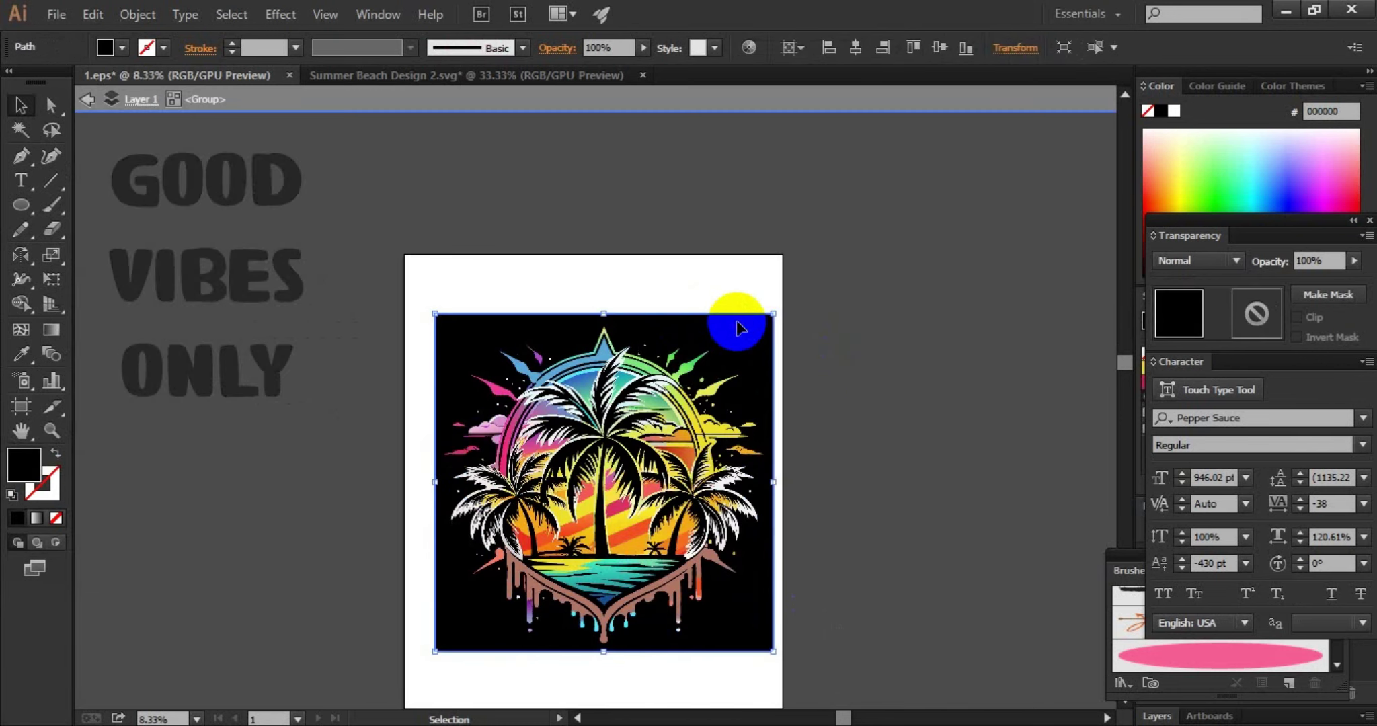
{"action": "key", "text": "Delete"}
{"action": "double_click", "coordinate": [814, 271]}
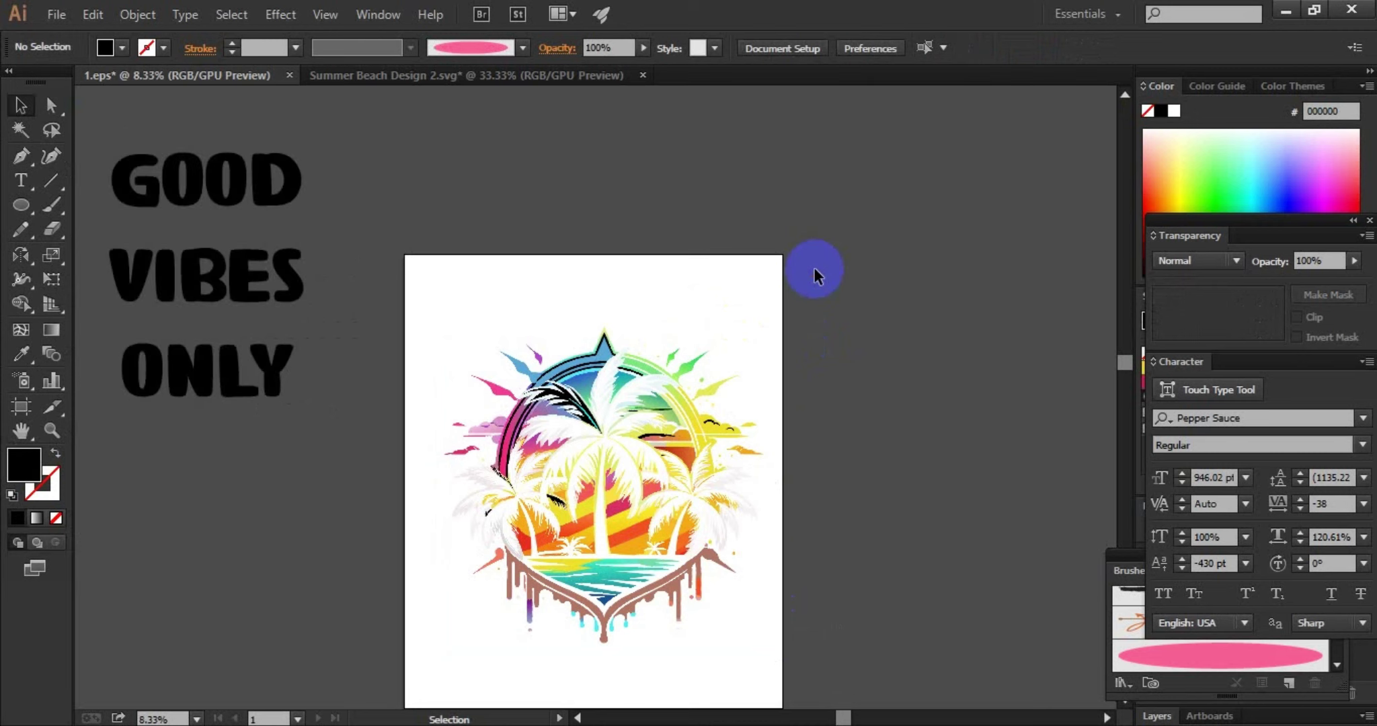
Step: Remove the black outline strokes with Magic Wand, then zoom out to centre the artboard
{"action": "scroll", "coordinate": [601, 461], "scroll_direction": "up", "scroll_amount": 1}
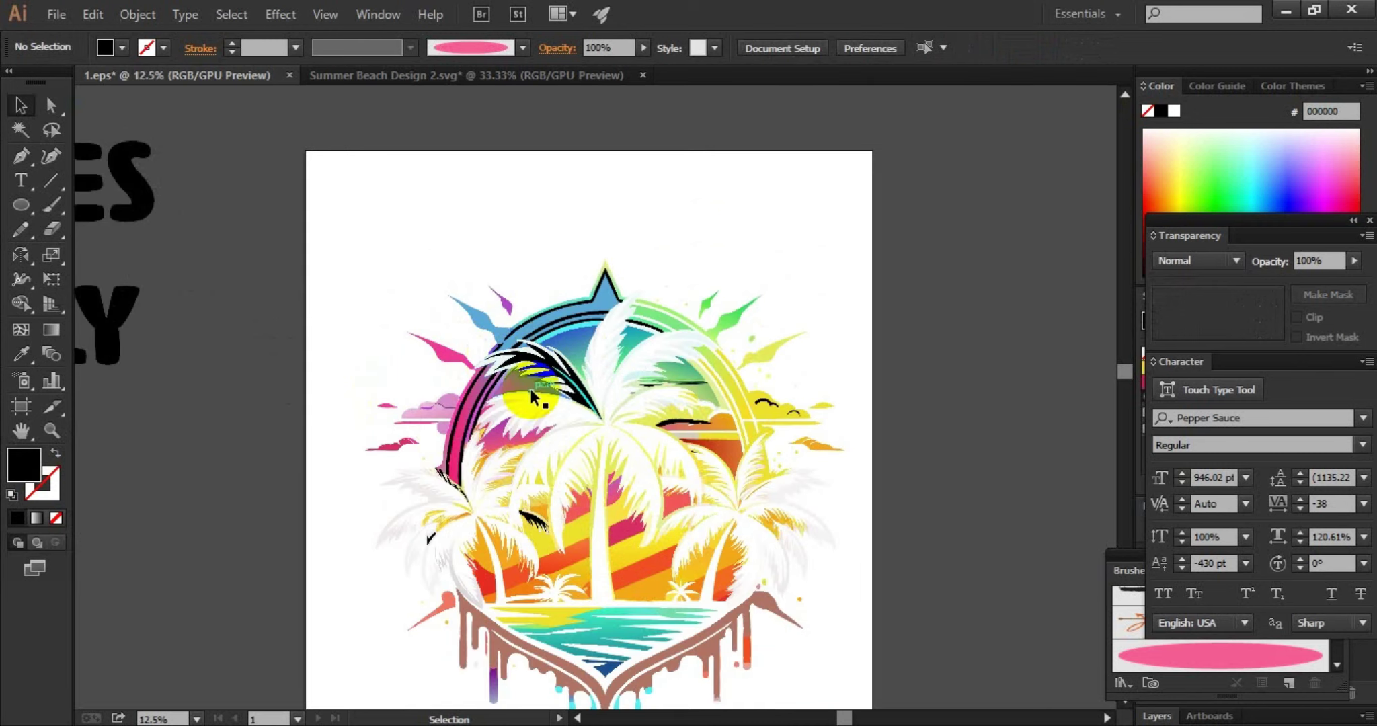
{"action": "left_click_drag", "start_coordinate": [534, 397], "coordinate": [691, 404]}
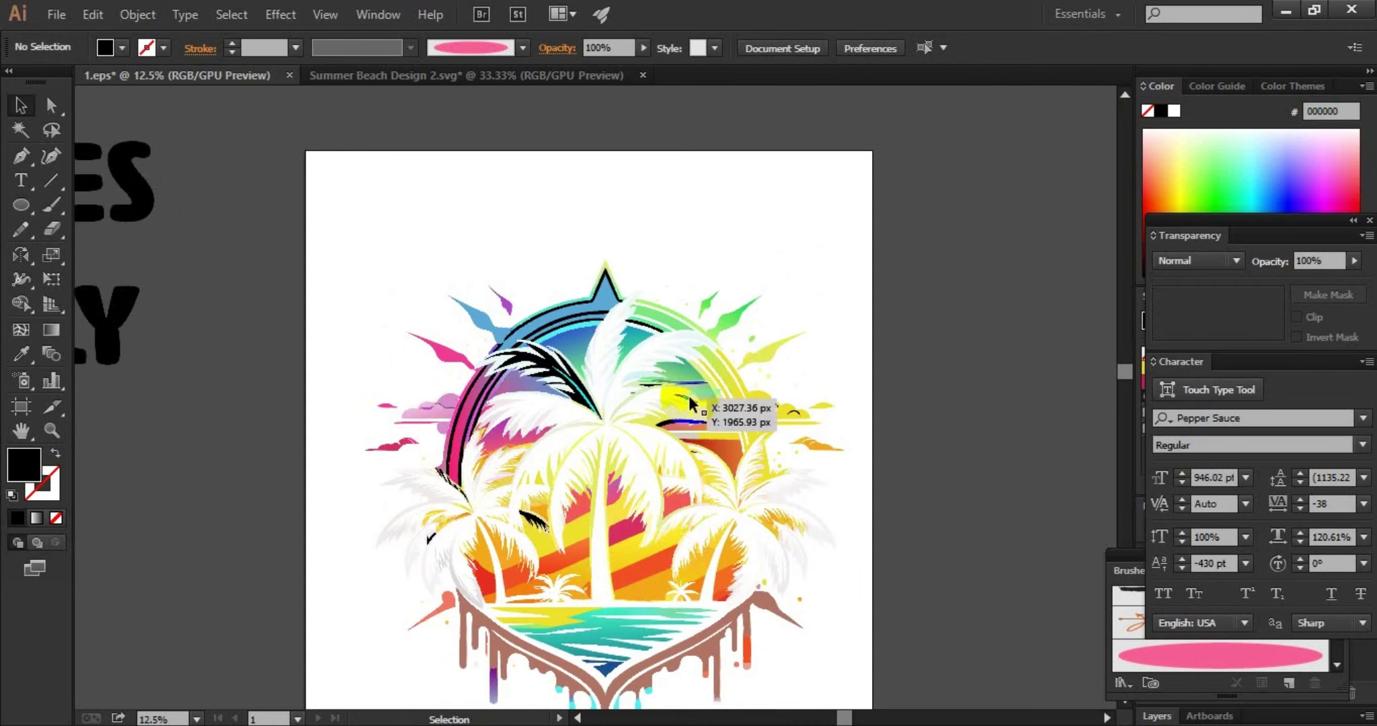
{"action": "key", "text": "ctrl+z"}
{"action": "left_click", "coordinate": [21, 129]}
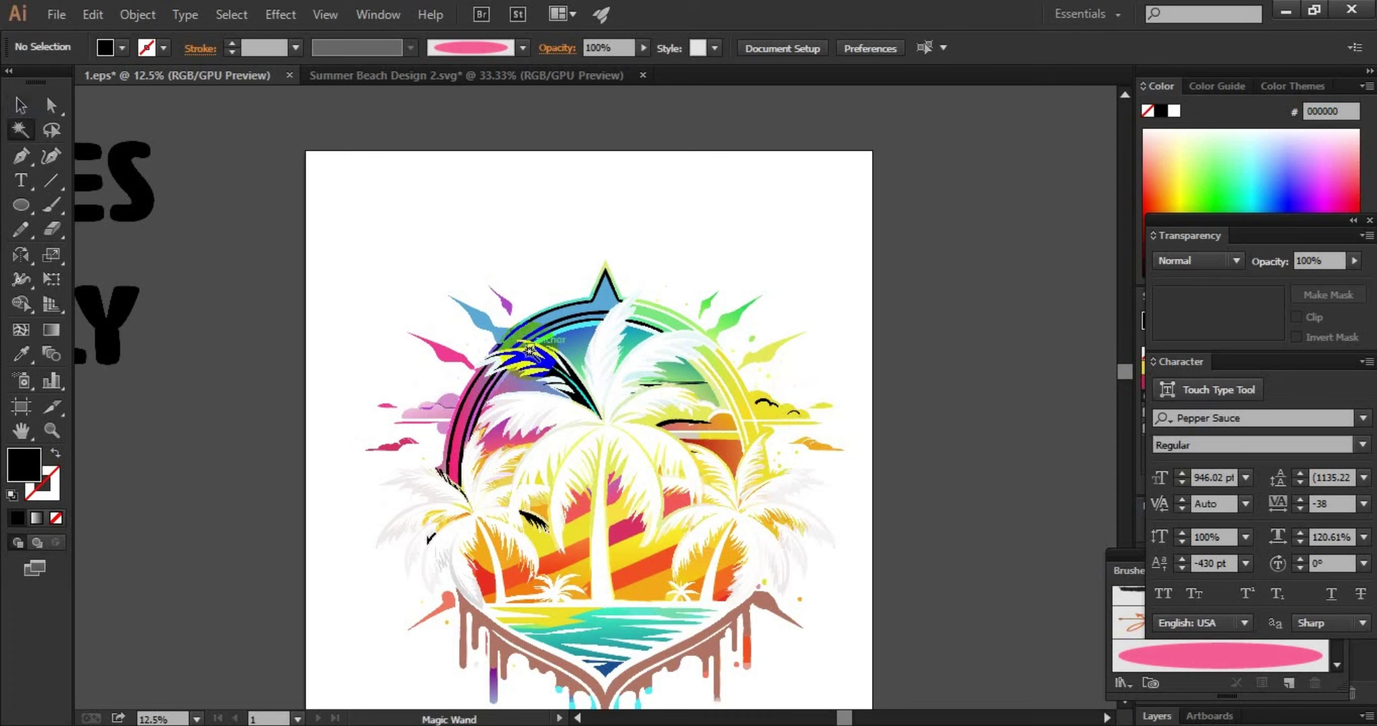
{"action": "left_click", "coordinate": [546, 364]}
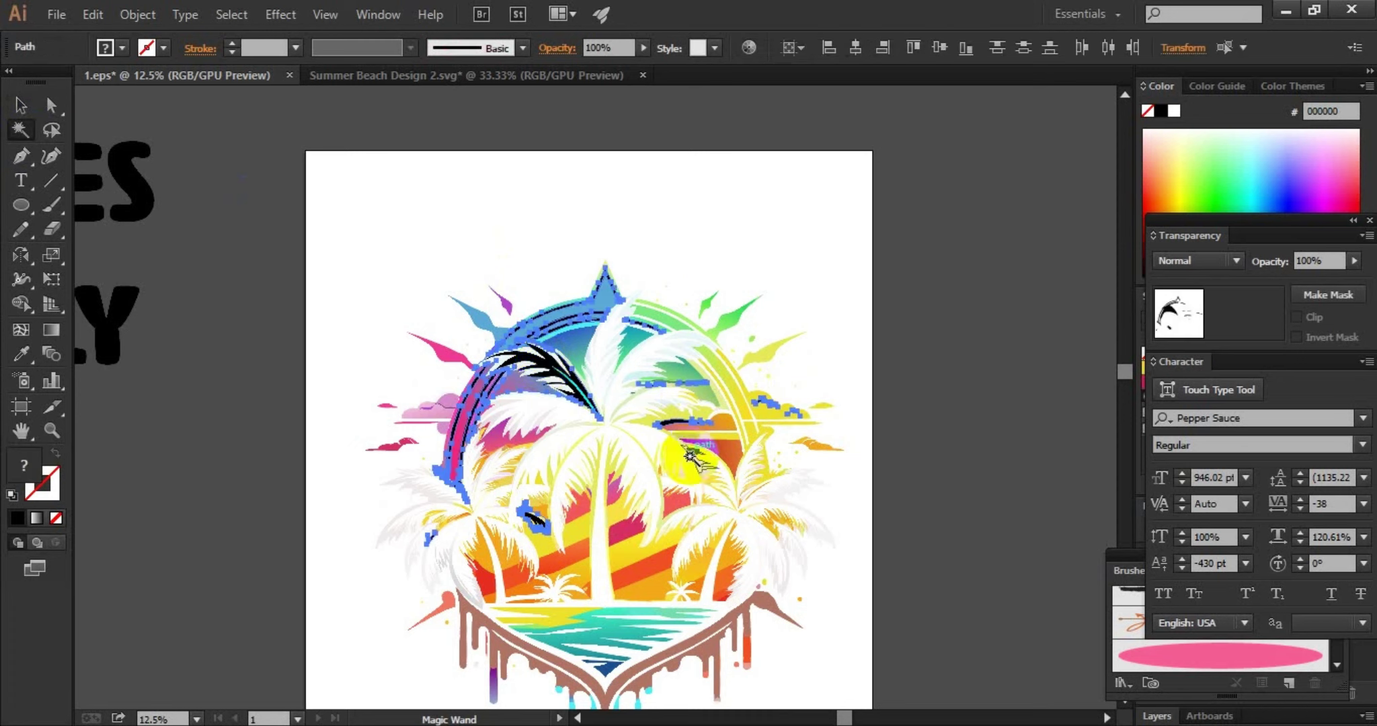
{"action": "key", "text": "ctrl+shift+a"}
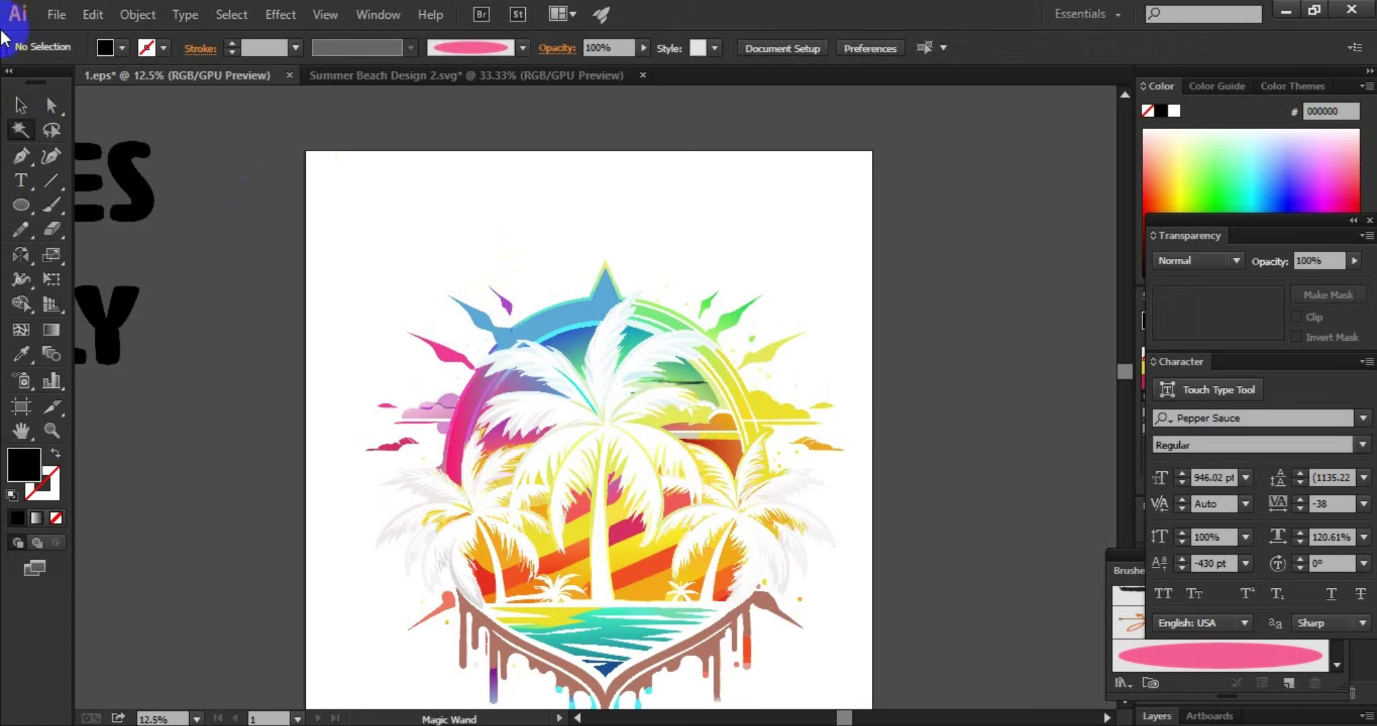
{"action": "left_click", "coordinate": [21, 105]}
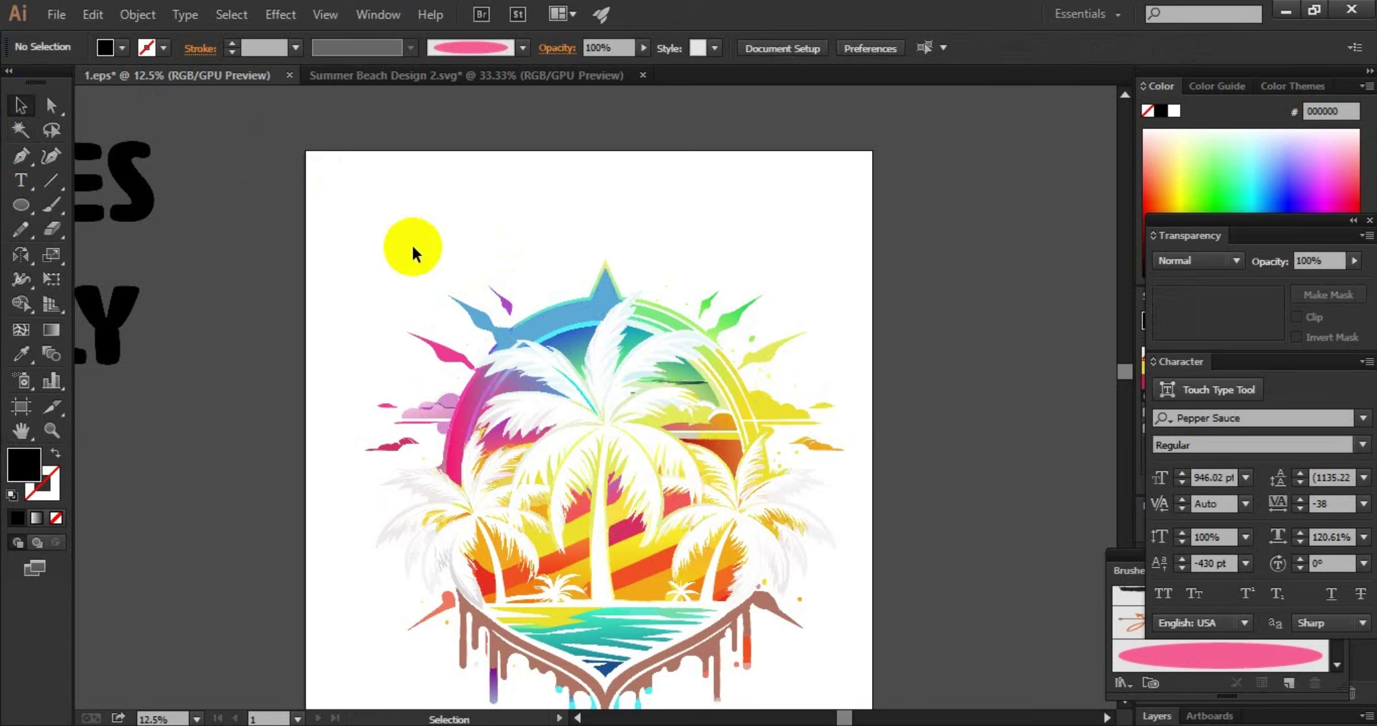
{"action": "key", "text": "ctrl+minus"}
{"action": "left_click_drag", "start_coordinate": [815, 348], "coordinate": [892, 239]}
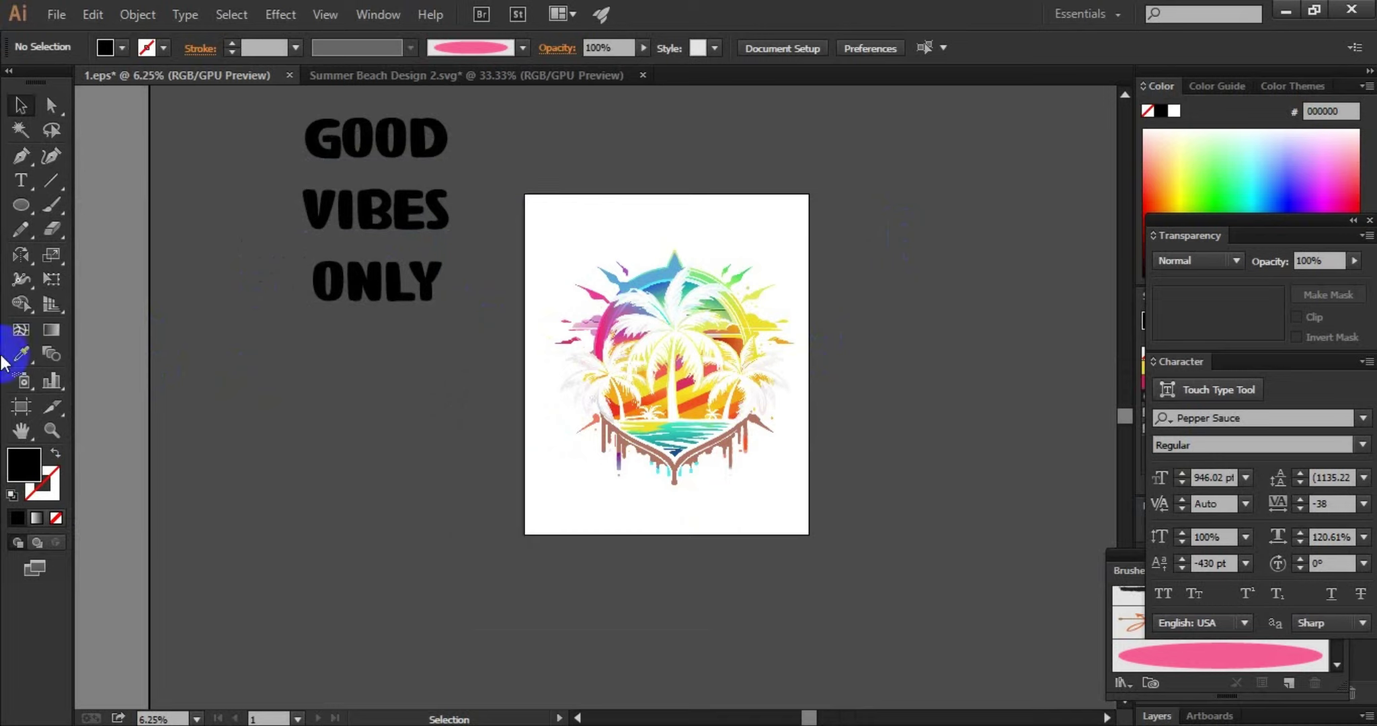
Step: Draw a black rectangle covering the whole artboard and send it behind the palm artwork
{"action": "left_click_drag", "start_coordinate": [20, 204], "coordinate": [67, 210]}
{"action": "left_click", "coordinate": [68, 207]}
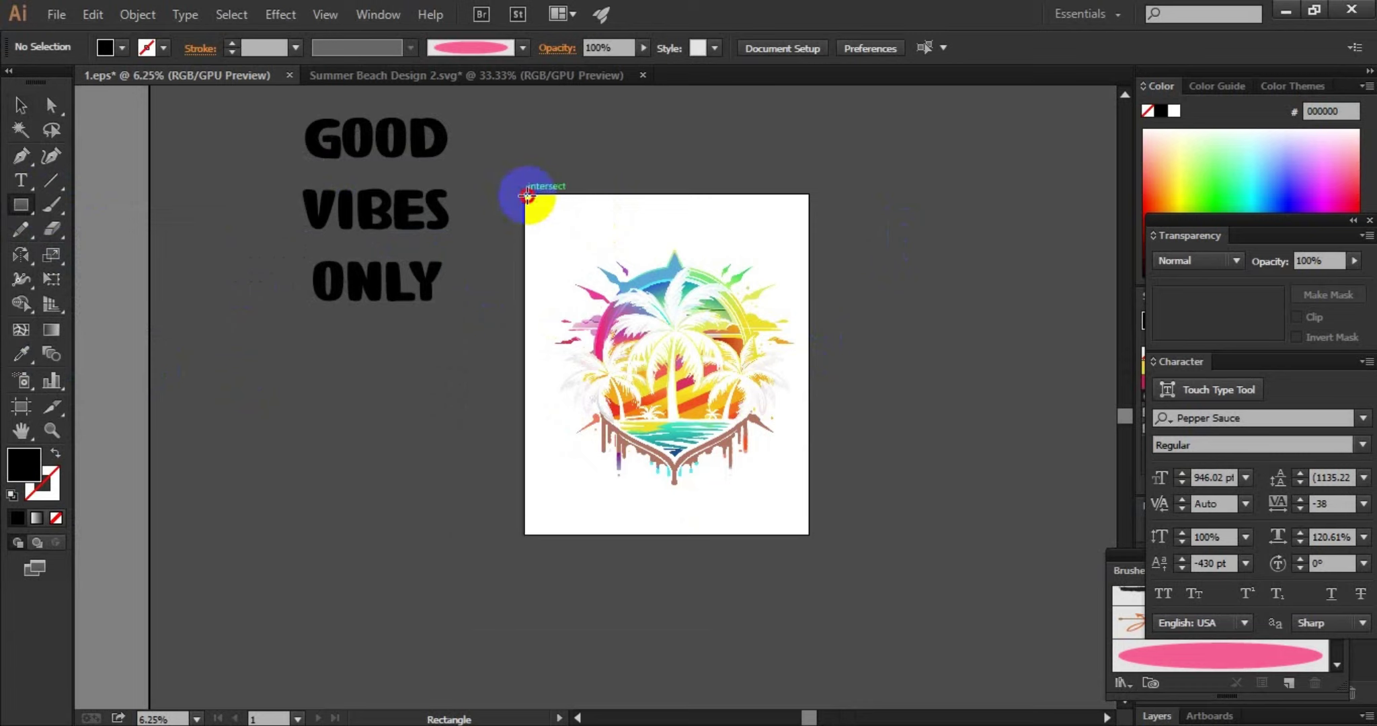
{"action": "left_click_drag", "start_coordinate": [526, 196], "coordinate": [807, 535]}
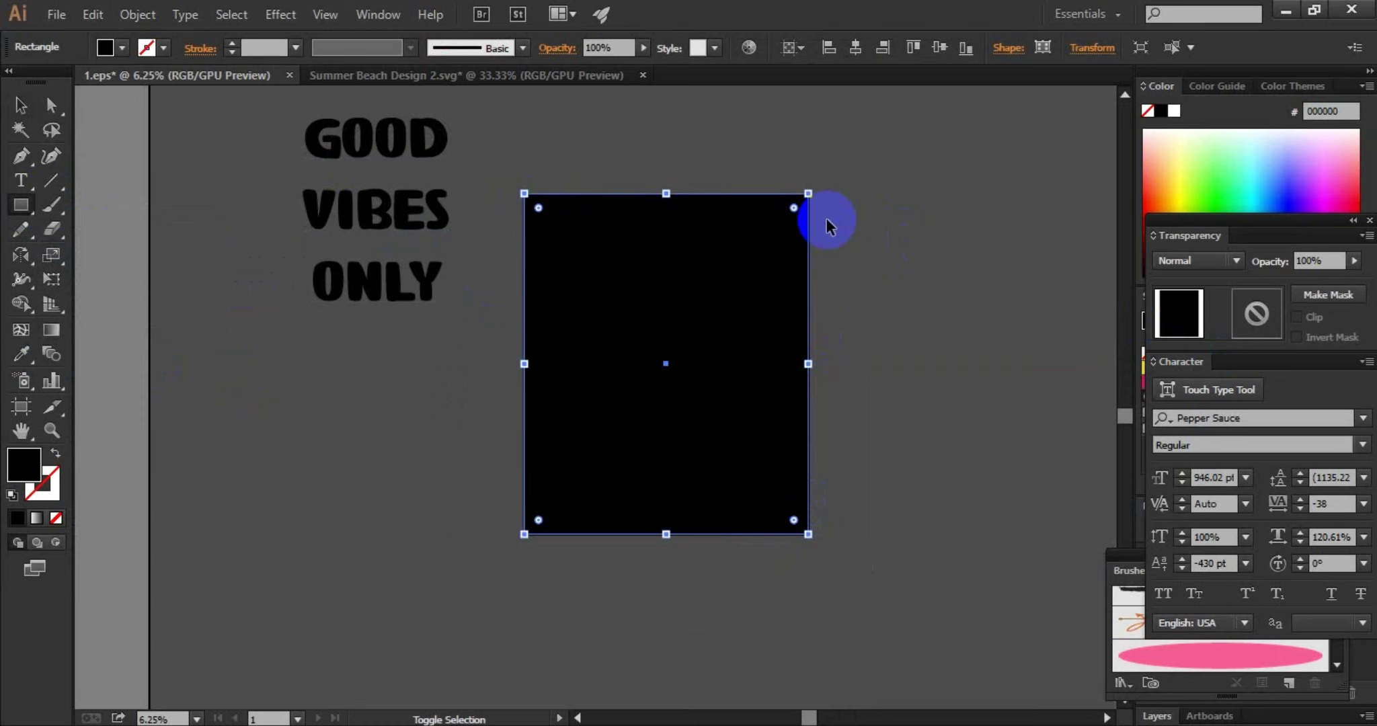
{"action": "key", "text": "ctrl+shift+bracketleft"}
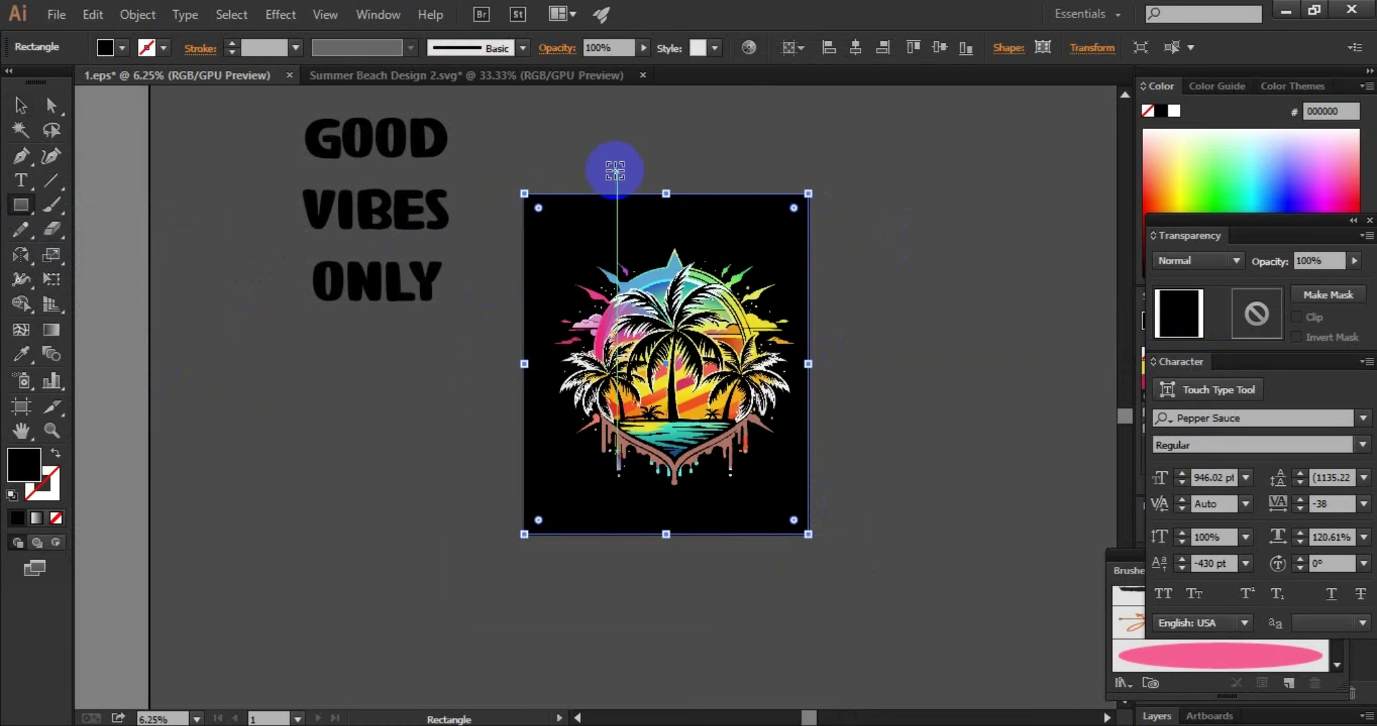
{"action": "scroll", "coordinate": [704, 209], "scroll_direction": "up", "scroll_amount": 1}
{"action": "scroll", "coordinate": [738, 205], "scroll_direction": "up", "scroll_amount": 4}
{"action": "scroll", "coordinate": [633, 176], "scroll_direction": "down", "scroll_amount": 4}
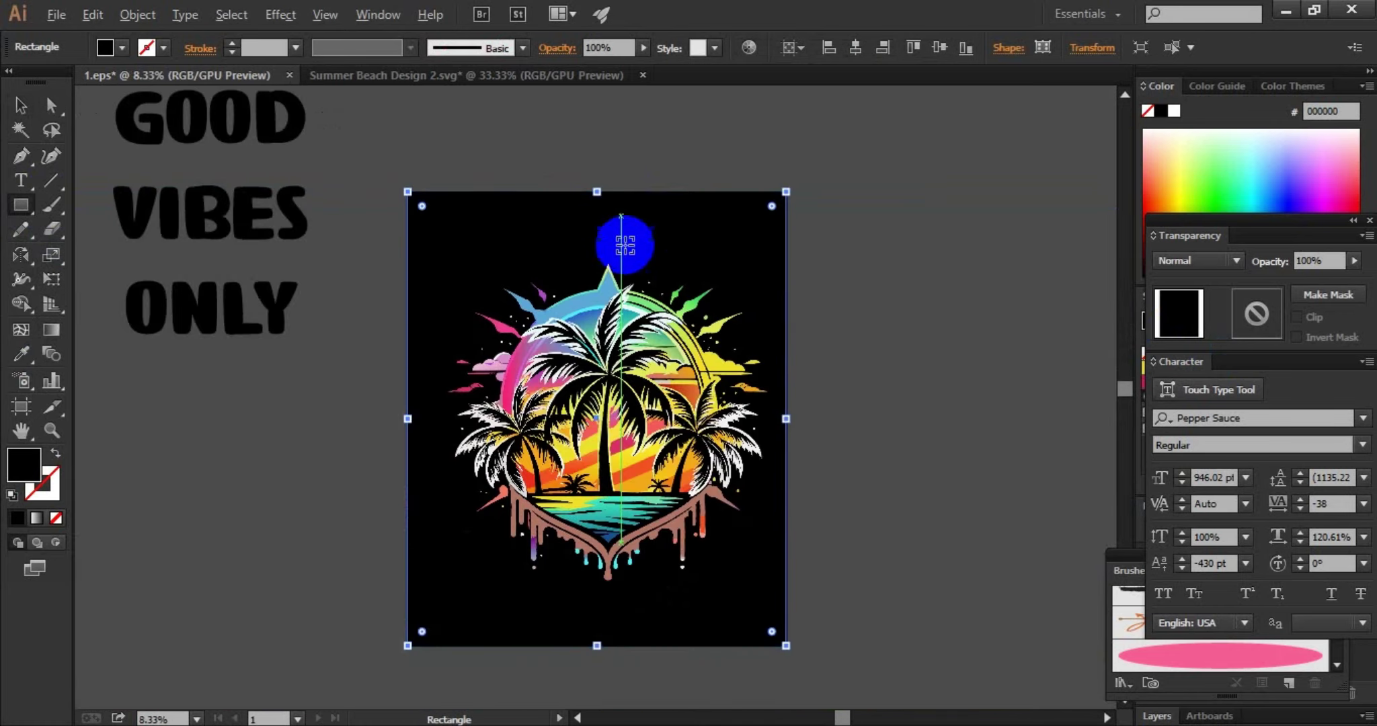
Step: Shrink the palm-tree artwork slightly and reposition the GOOD VIBES ONLY text
{"action": "left_click", "coordinate": [20, 106]}
{"action": "left_click", "coordinate": [943, 357]}
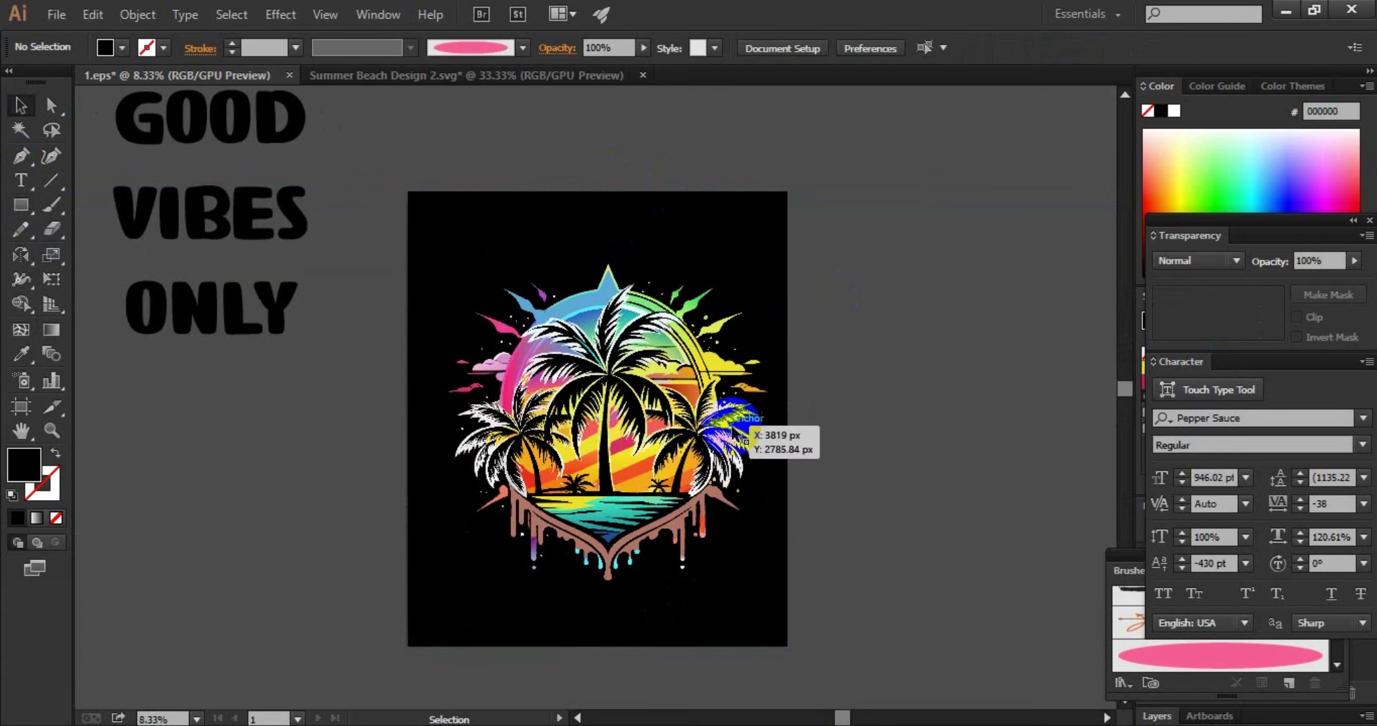
{"action": "left_click", "coordinate": [756, 417]}
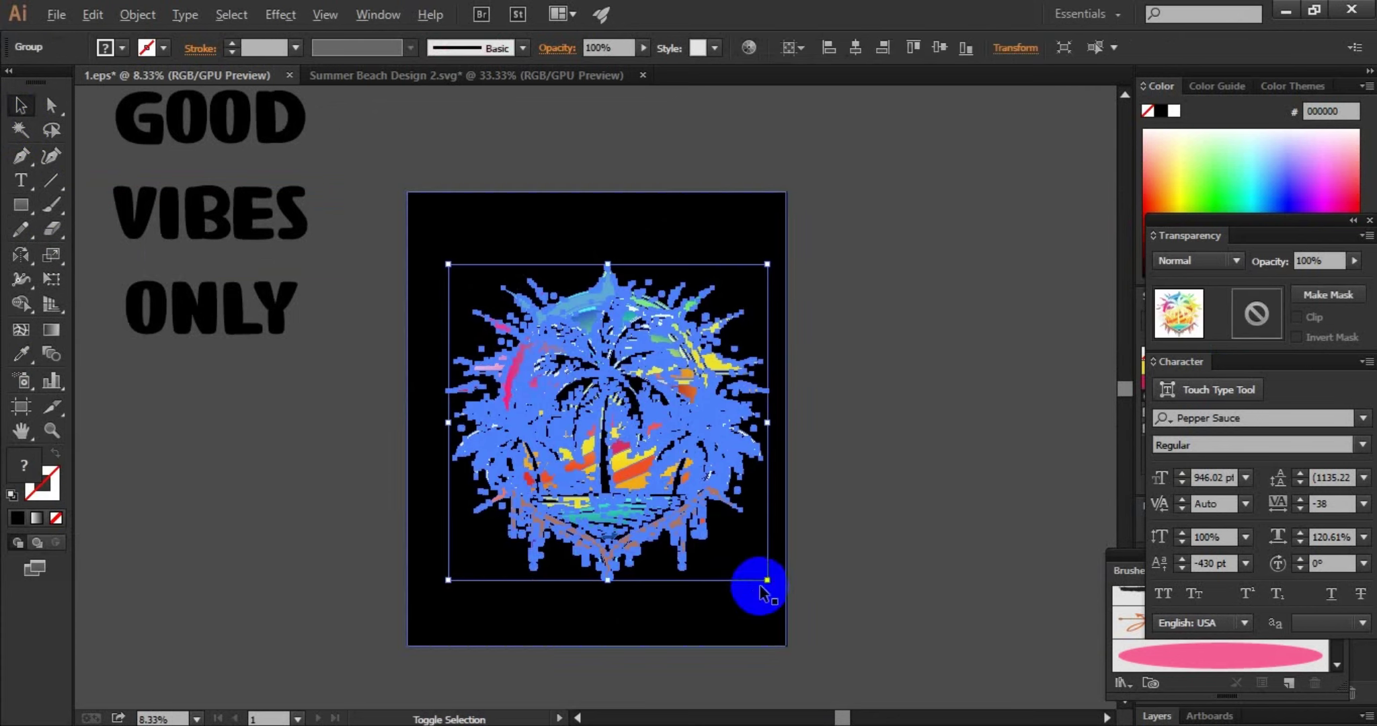
{"action": "left_click_drag", "start_coordinate": [767, 580], "coordinate": [745, 559]}
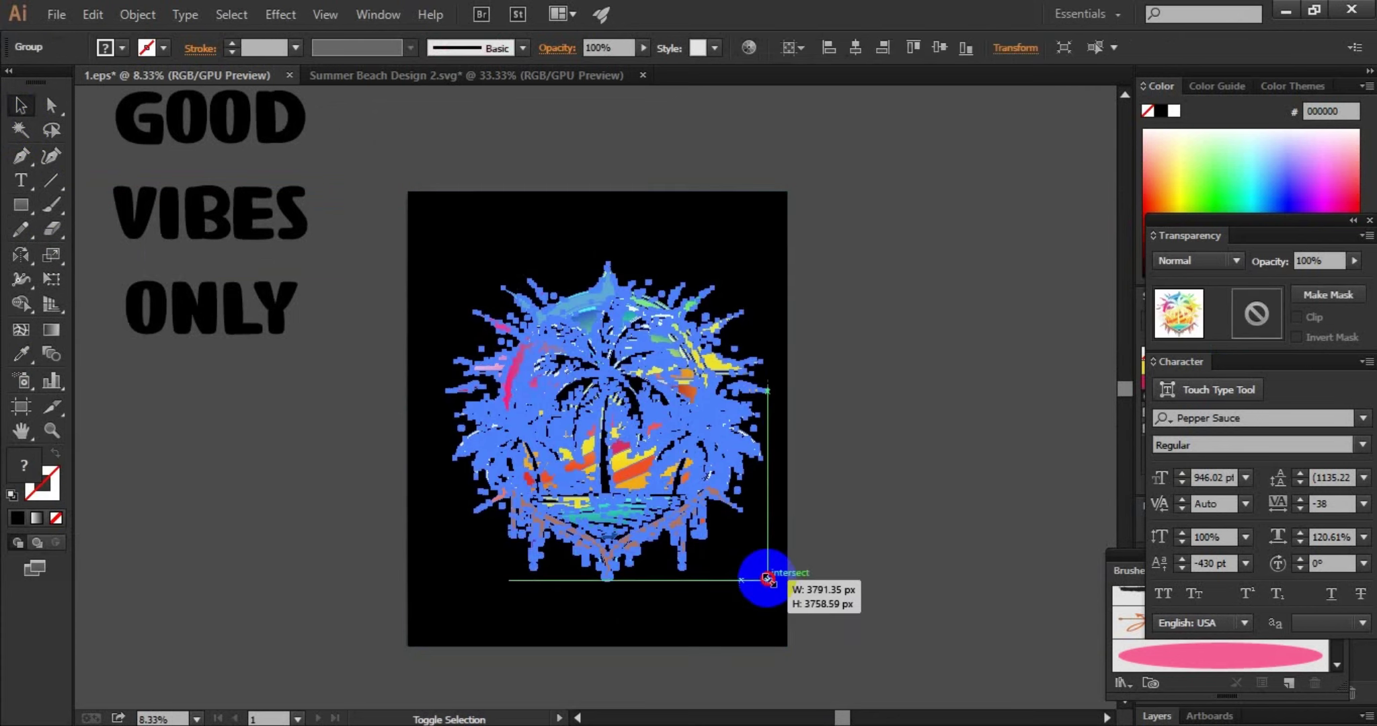
{"action": "left_click", "coordinate": [959, 467]}
{"action": "left_click_drag", "start_coordinate": [154, 117], "coordinate": [193, 320]}
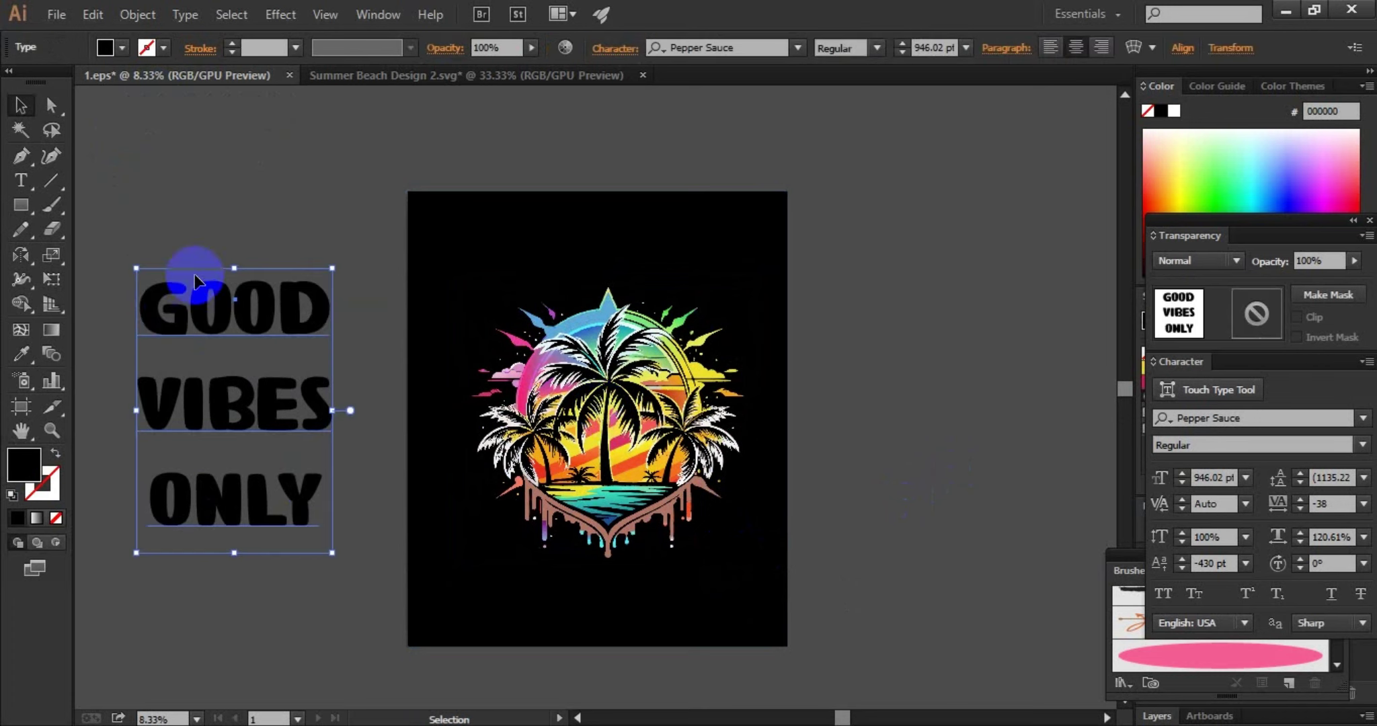
{"action": "left_click_drag", "start_coordinate": [198, 335], "coordinate": [210, 244]}
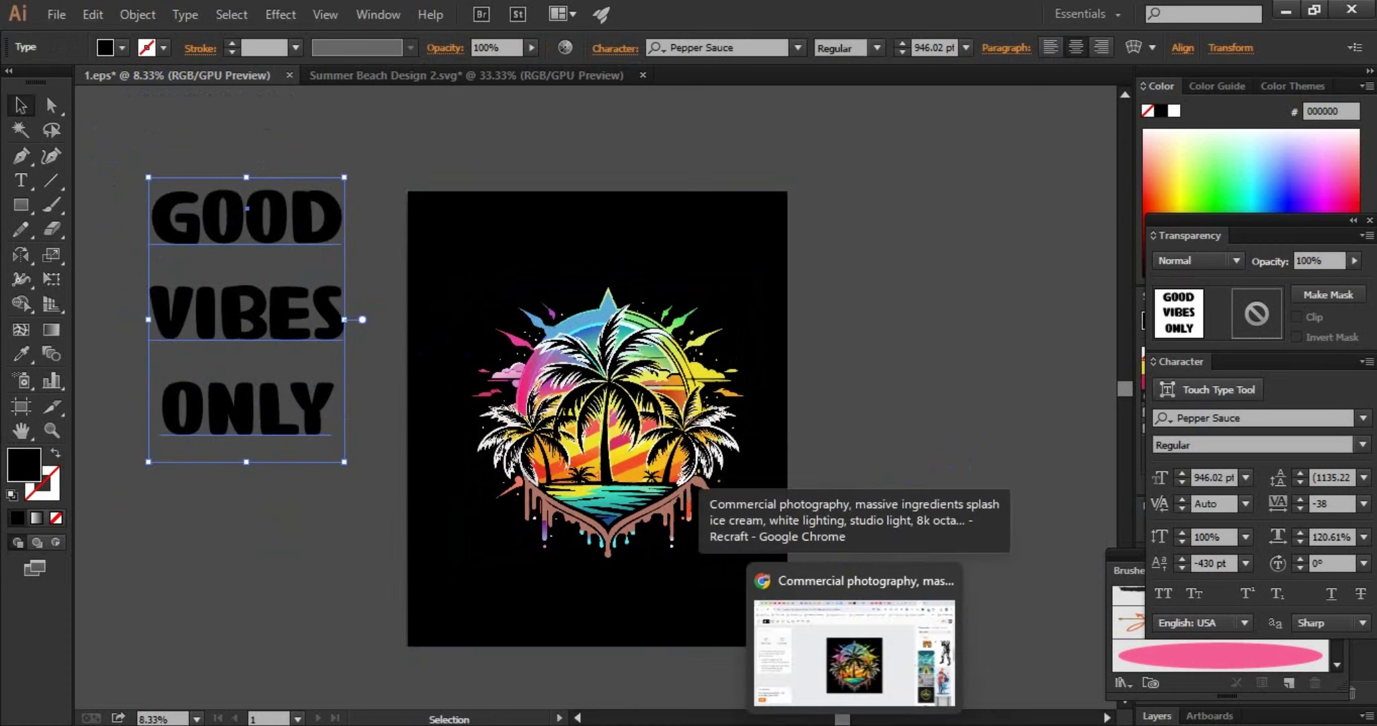
{"action": "left_click", "coordinate": [854, 646]}
Step: Open DaFont's Fancy fonts page and save heyam.zip to the Desktop
{"action": "left_click", "coordinate": [1172, 19]}
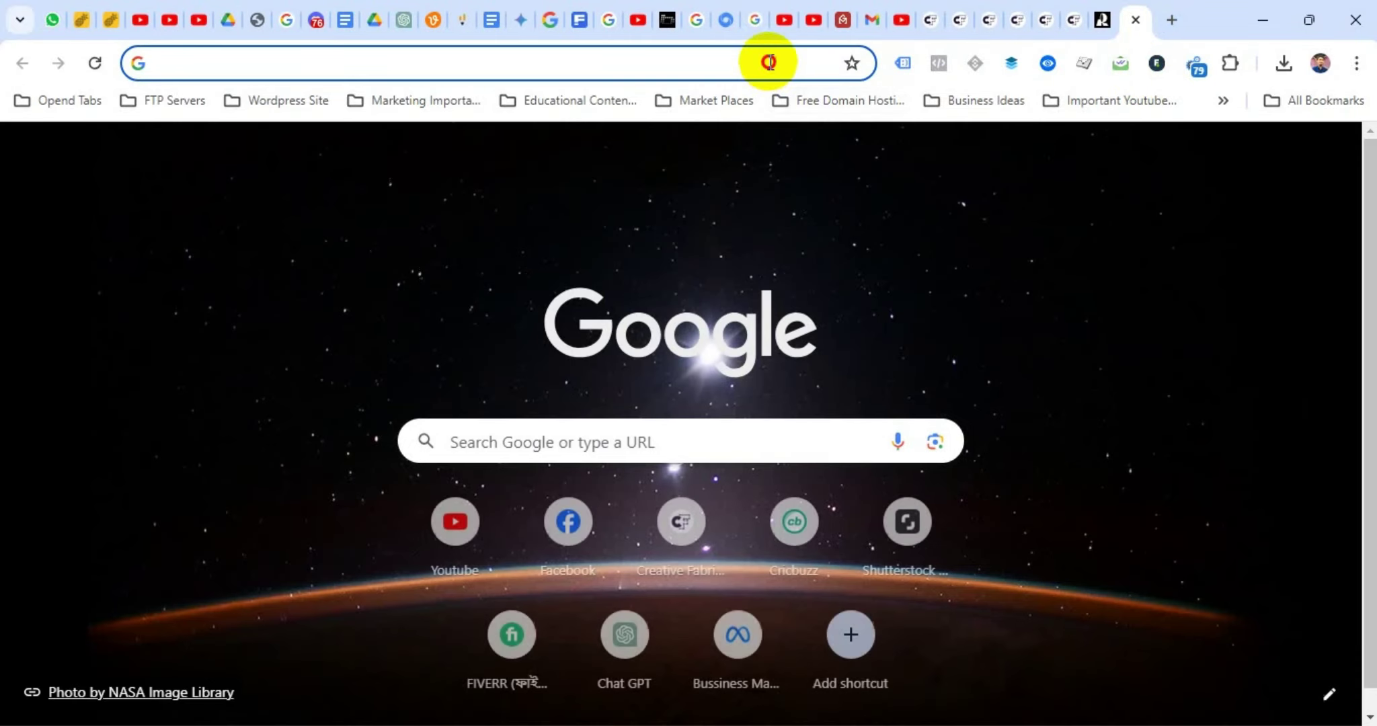
{"action": "type", "text": "da"}
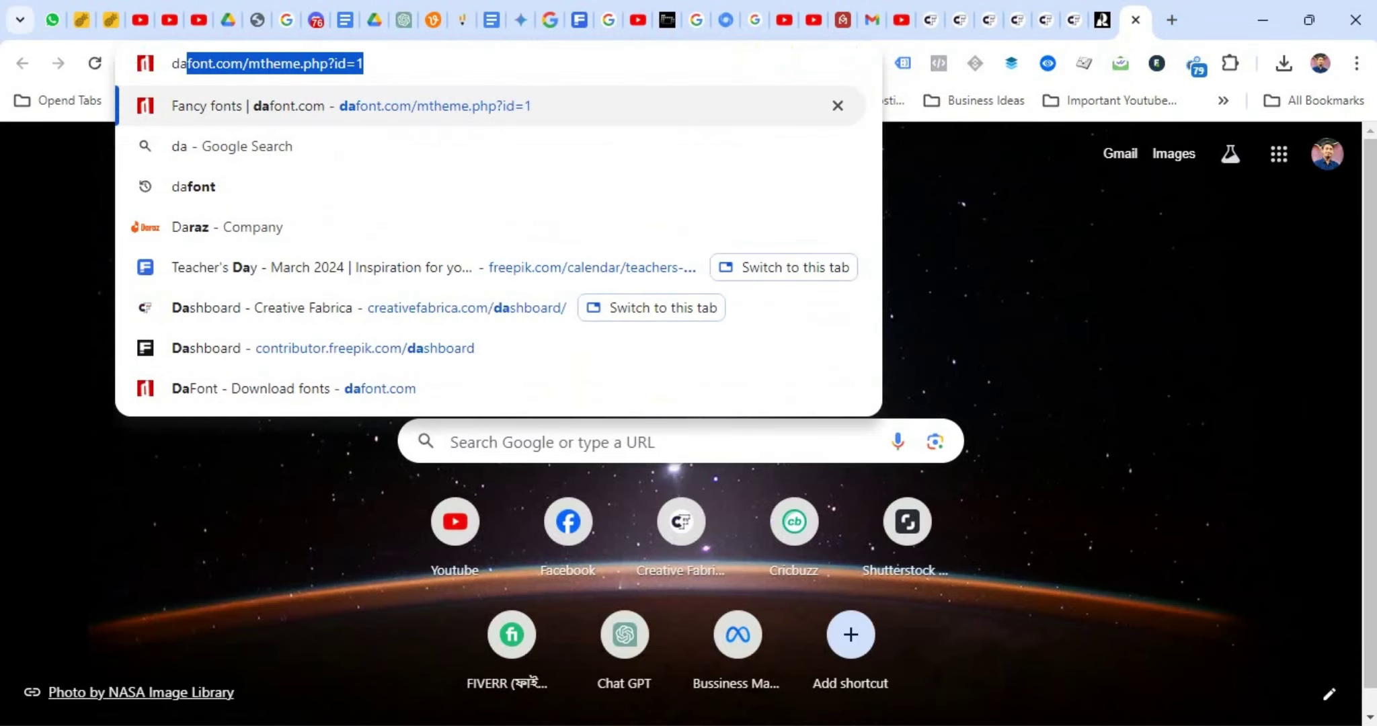
{"action": "key", "text": "Return"}
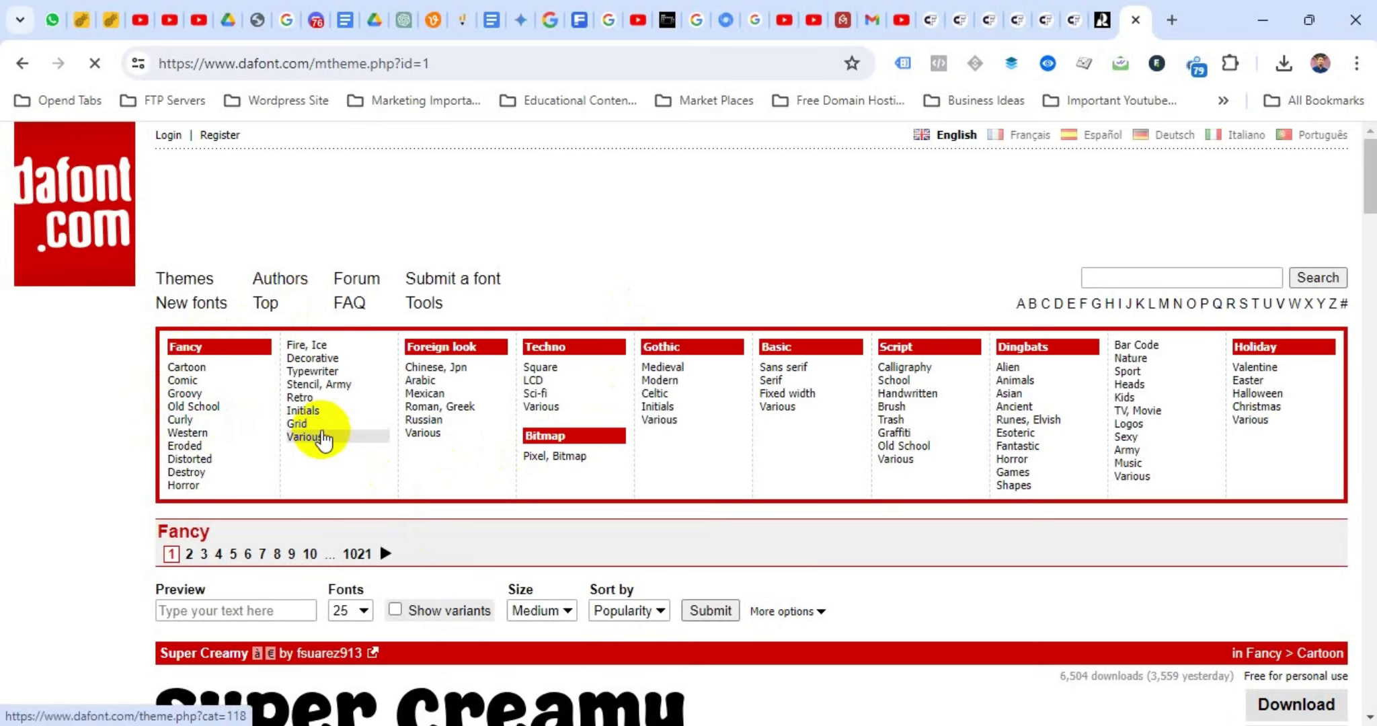
{"action": "scroll", "coordinate": [360, 430], "scroll_direction": "down", "scroll_amount": 2}
{"action": "scroll", "coordinate": [359, 424], "scroll_direction": "down", "scroll_amount": 2}
{"action": "scroll", "coordinate": [359, 430], "scroll_direction": "down", "scroll_amount": 2}
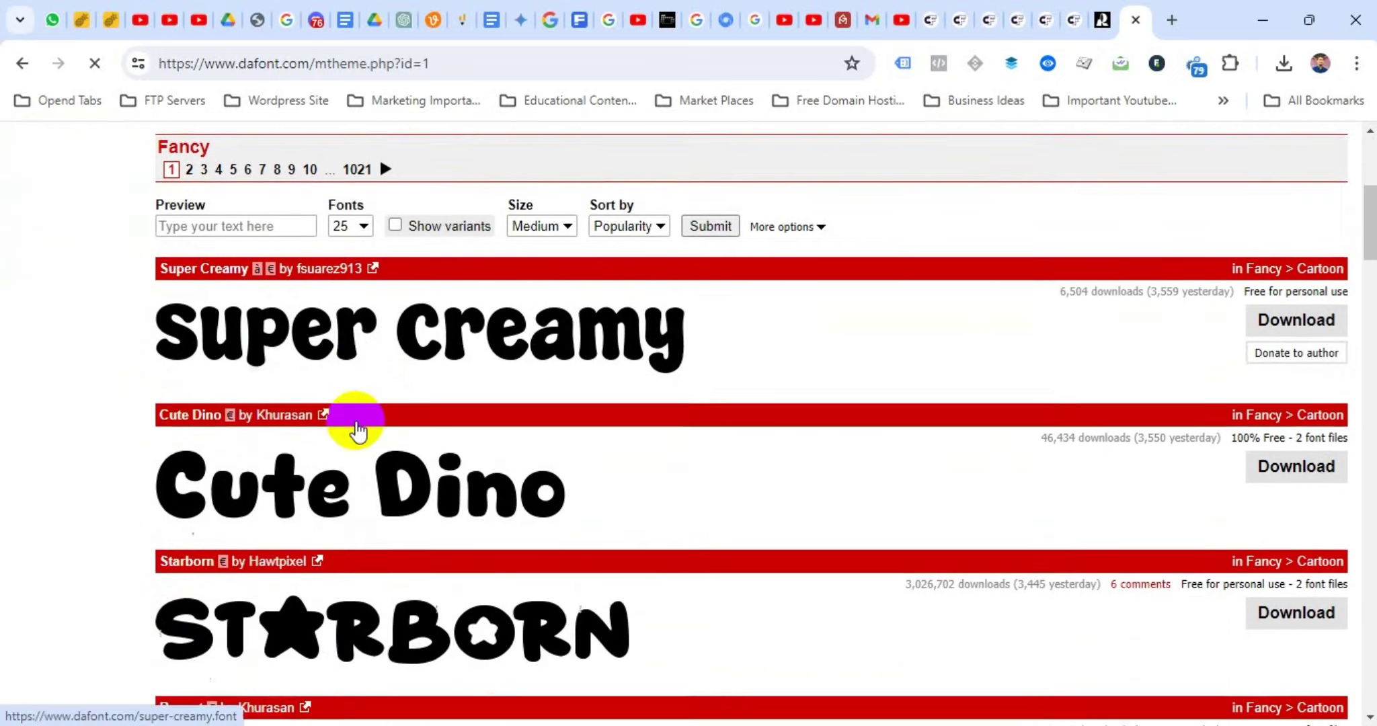
{"action": "scroll", "coordinate": [359, 430], "scroll_direction": "down", "scroll_amount": 3}
{"action": "scroll", "coordinate": [359, 430], "scroll_direction": "down", "scroll_amount": 3}
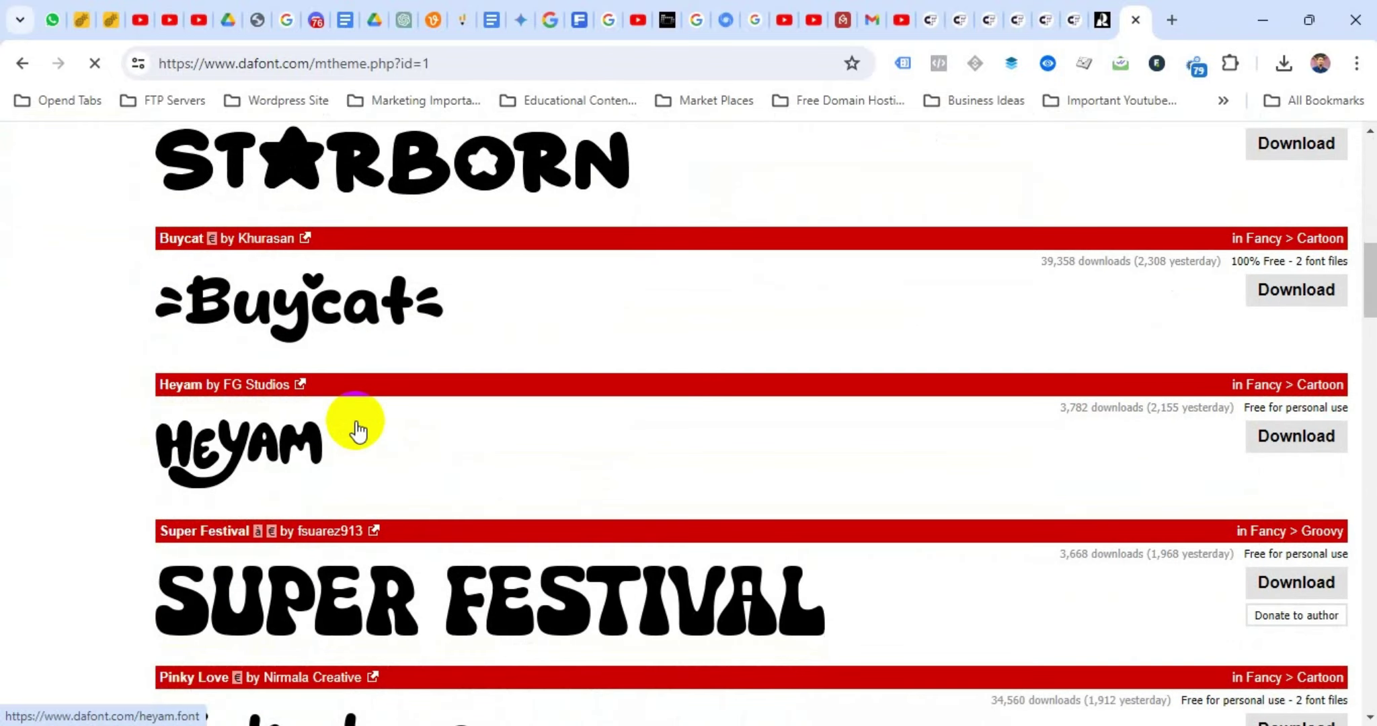
{"action": "scroll", "coordinate": [358, 429], "scroll_direction": "down", "scroll_amount": 1}
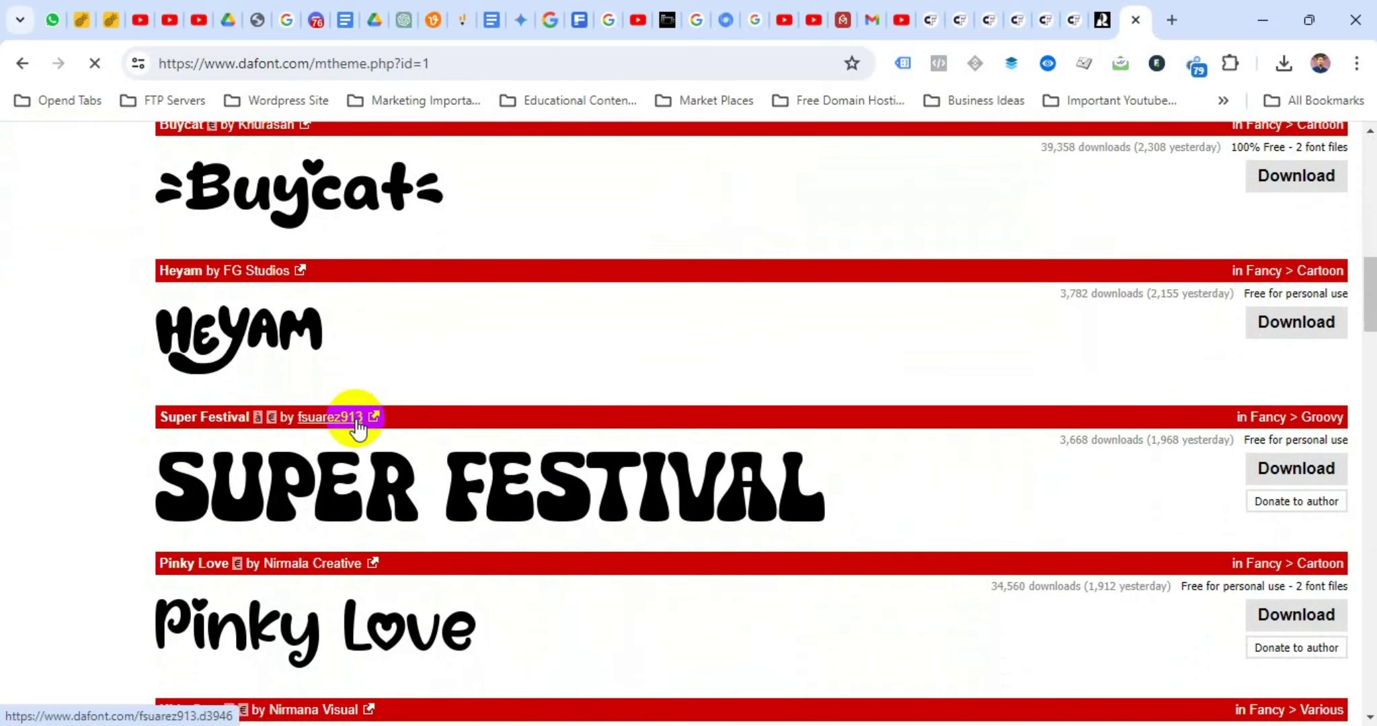
{"action": "left_click", "coordinate": [1292, 329]}
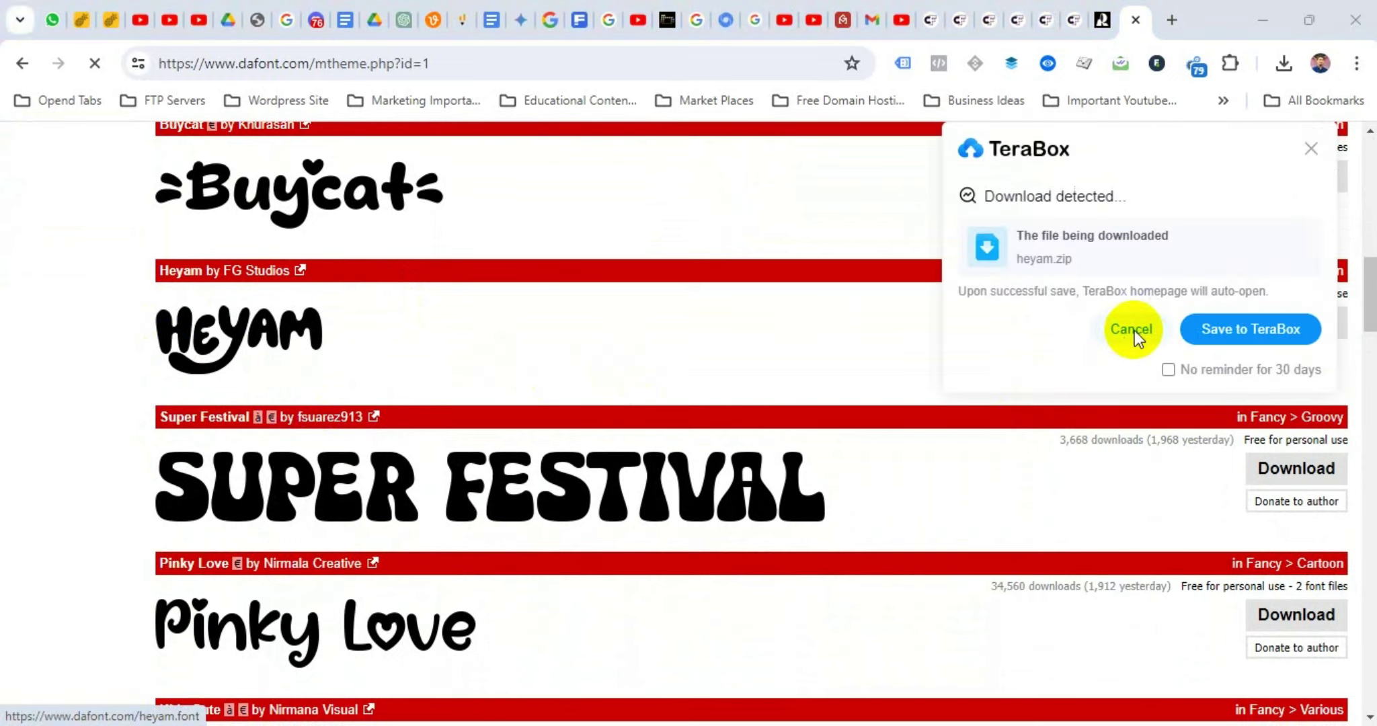
{"action": "left_click", "coordinate": [1134, 330]}
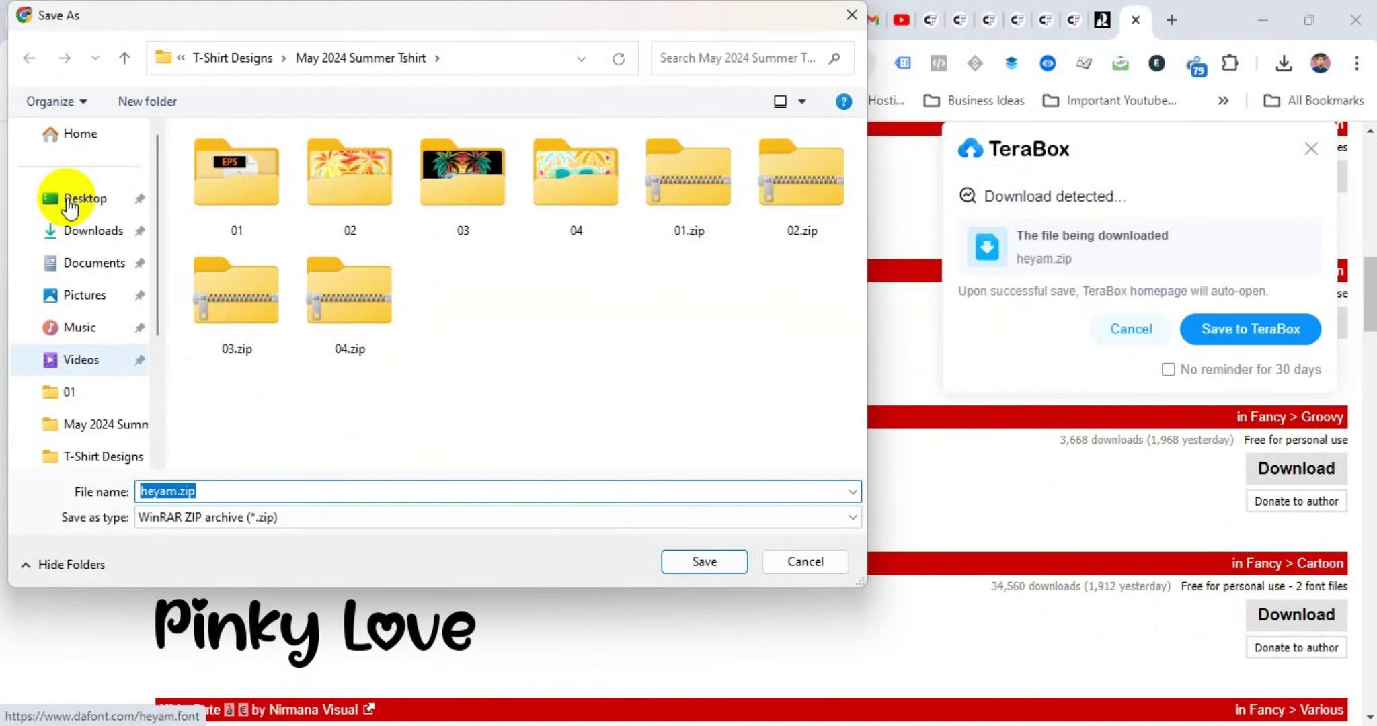
{"action": "left_click", "coordinate": [69, 201]}
{"action": "left_click", "coordinate": [681, 563]}
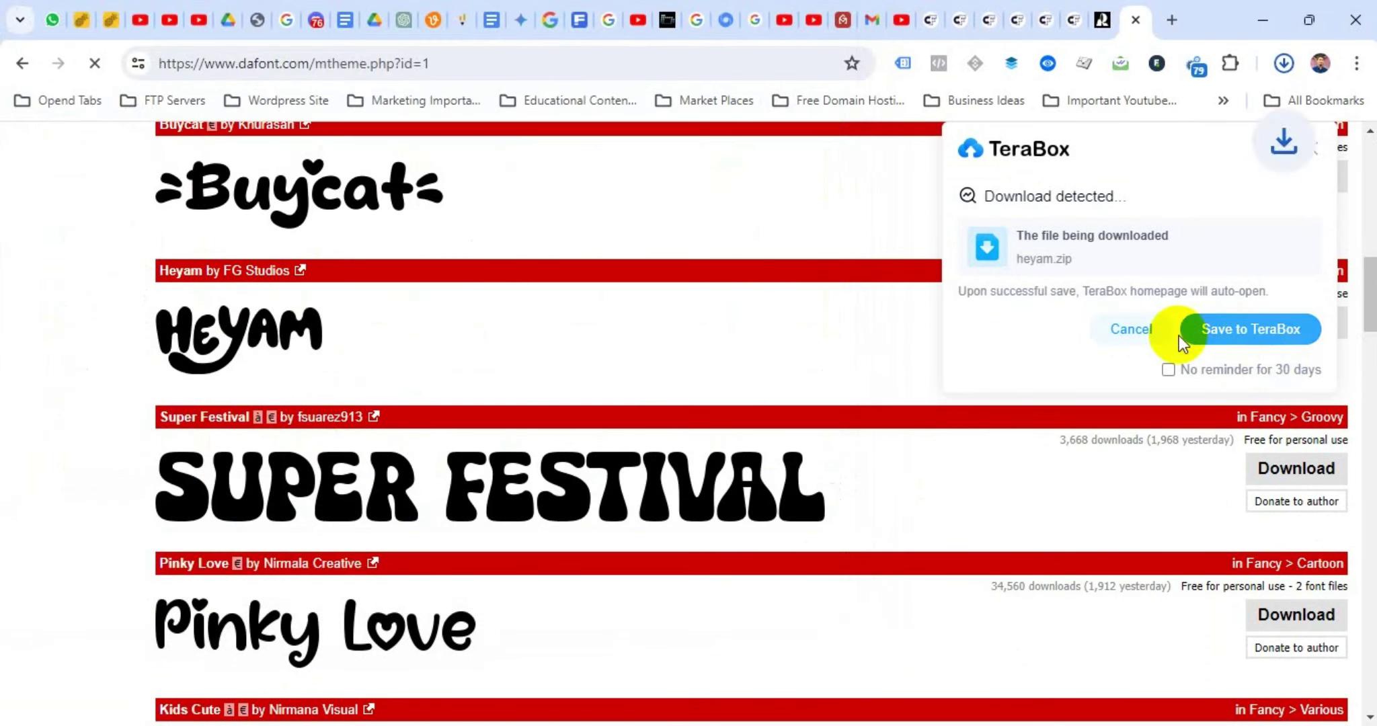
Step: Download the Super Senior font and save super_senior.zip to the Desktop
{"action": "scroll", "coordinate": [538, 474], "scroll_direction": "down", "scroll_amount": 3}
{"action": "scroll", "coordinate": [538, 485], "scroll_direction": "down", "scroll_amount": 1}
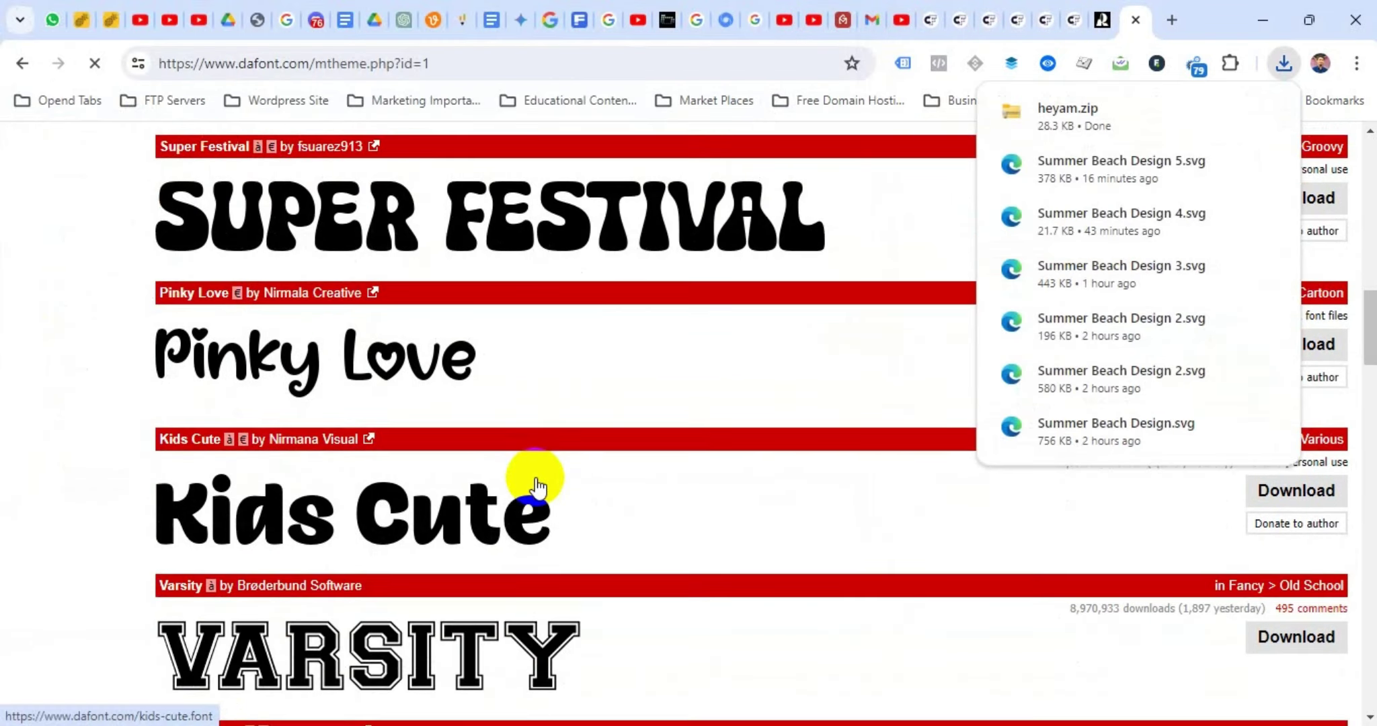
{"action": "scroll", "coordinate": [538, 484], "scroll_direction": "down", "scroll_amount": 1}
{"action": "scroll", "coordinate": [538, 484], "scroll_direction": "down", "scroll_amount": 2}
{"action": "scroll", "coordinate": [538, 485], "scroll_direction": "down", "scroll_amount": 2}
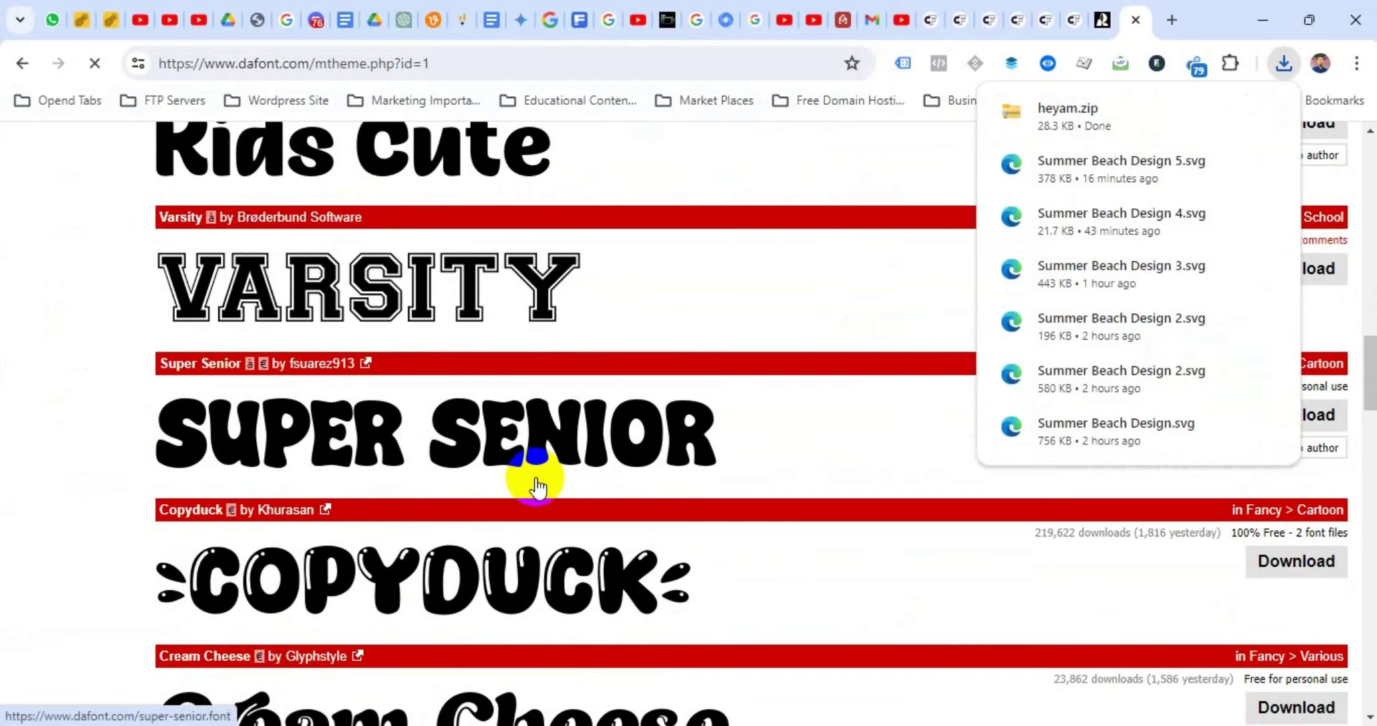
{"action": "mouse_move", "coordinate": [1139, 169]}
{"action": "left_click", "coordinate": [79, 273]}
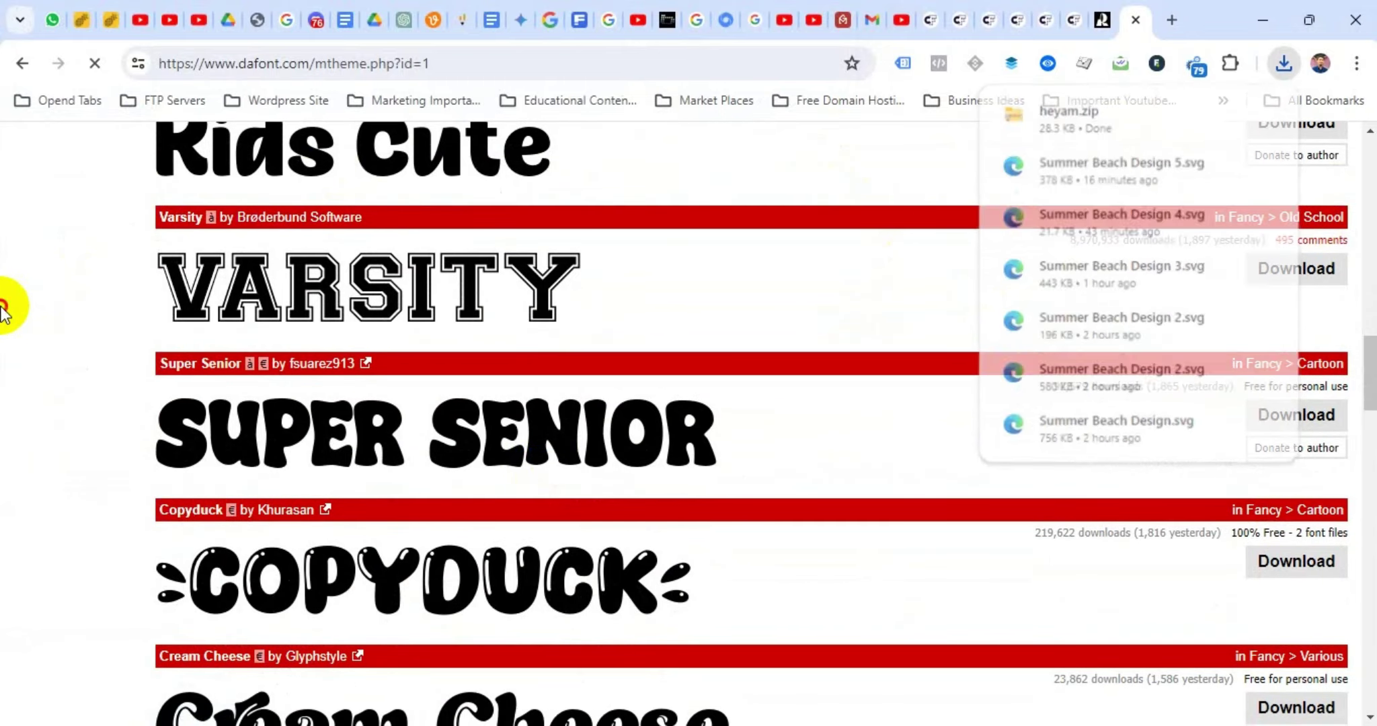
{"action": "left_click", "coordinate": [1305, 415]}
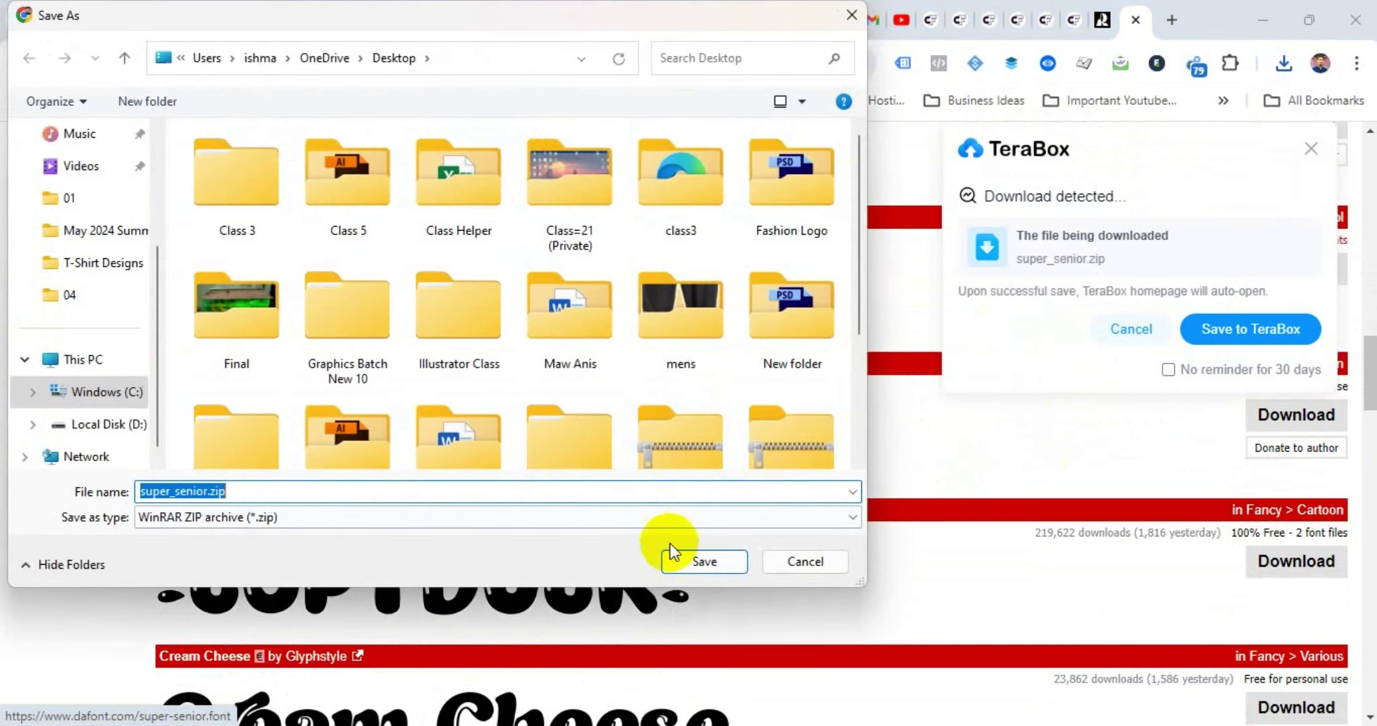
{"action": "left_click", "coordinate": [681, 560]}
Step: On the next page of Fancy fonts, download and save the Lemon Milk zip
{"action": "scroll", "coordinate": [681, 560], "scroll_direction": "down", "scroll_amount": 4}
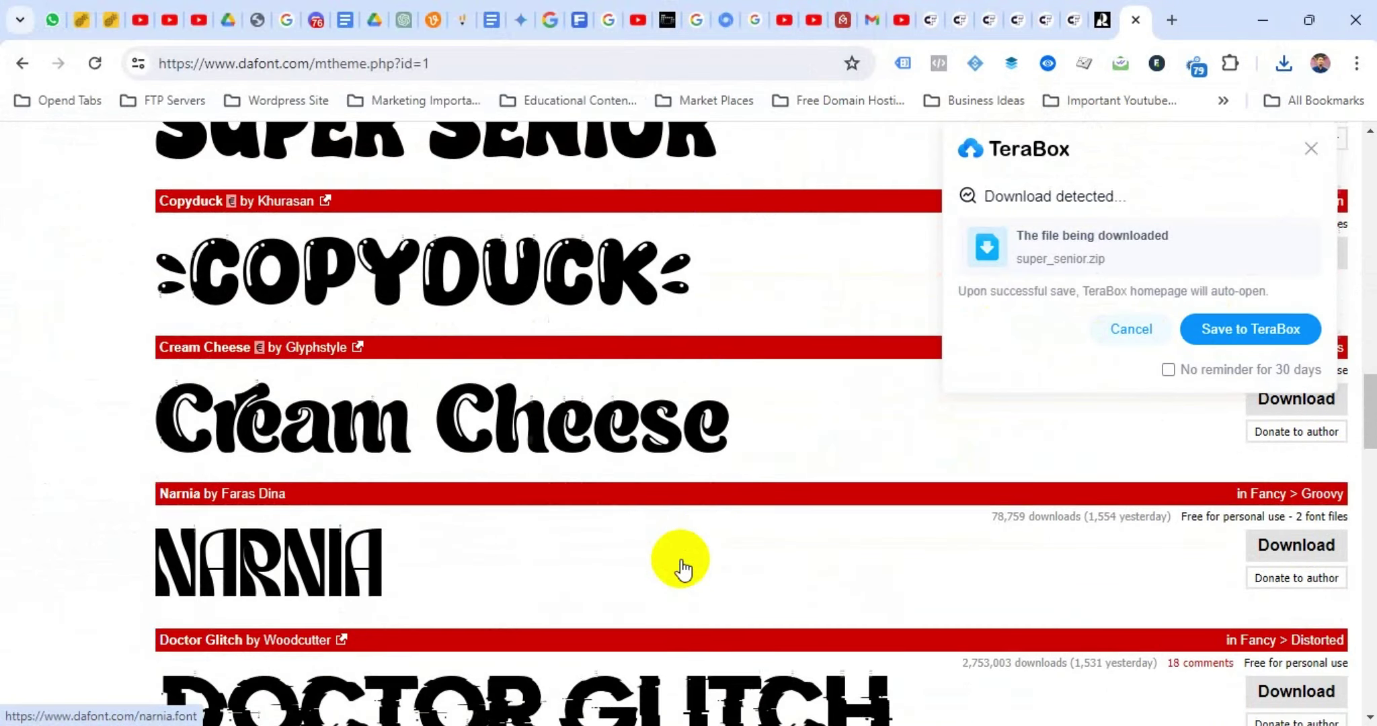
{"action": "scroll", "coordinate": [681, 560], "scroll_direction": "down", "scroll_amount": 1}
{"action": "scroll", "coordinate": [681, 559], "scroll_direction": "down", "scroll_amount": 5}
{"action": "scroll", "coordinate": [681, 560], "scroll_direction": "down", "scroll_amount": 2}
{"action": "scroll", "coordinate": [681, 559], "scroll_direction": "down", "scroll_amount": 5}
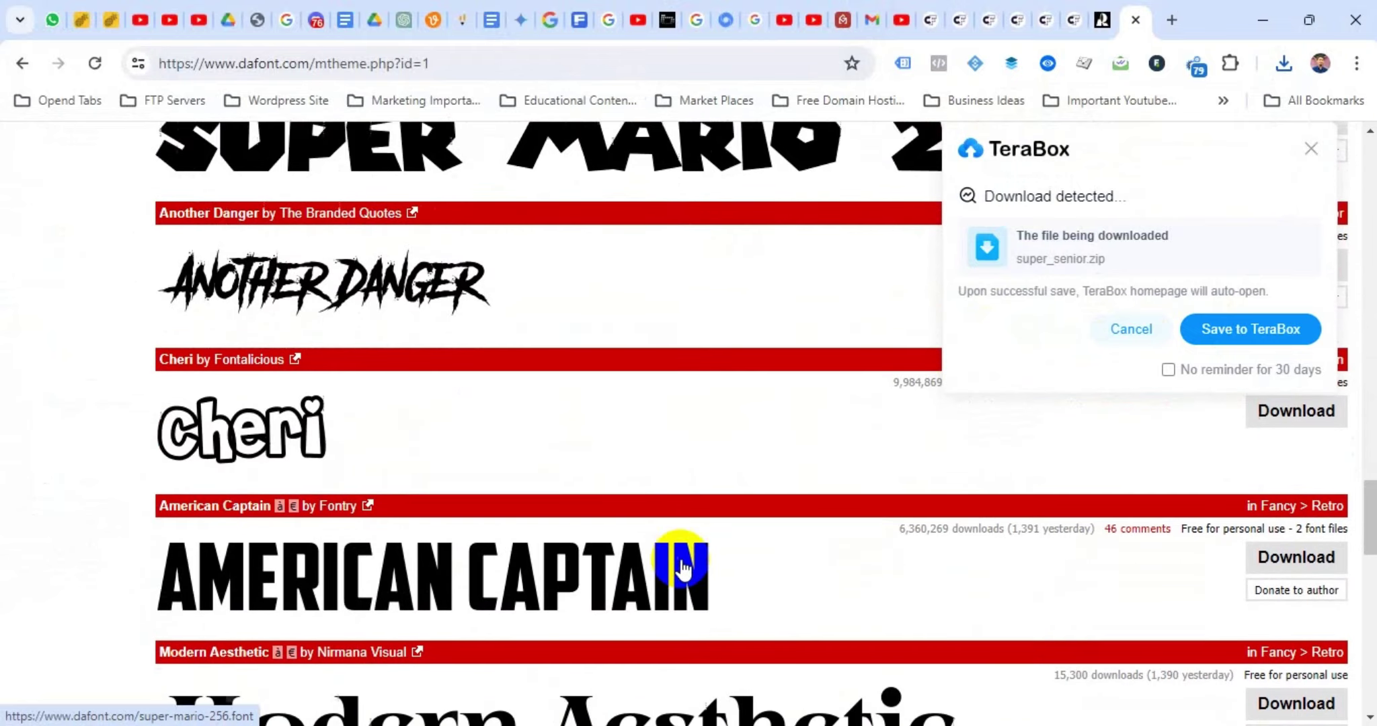
{"action": "scroll", "coordinate": [681, 560], "scroll_direction": "down", "scroll_amount": 1}
{"action": "scroll", "coordinate": [681, 560], "scroll_direction": "down", "scroll_amount": 3}
{"action": "scroll", "coordinate": [681, 559], "scroll_direction": "down", "scroll_amount": 3}
{"action": "scroll", "coordinate": [681, 565], "scroll_direction": "down", "scroll_amount": 2}
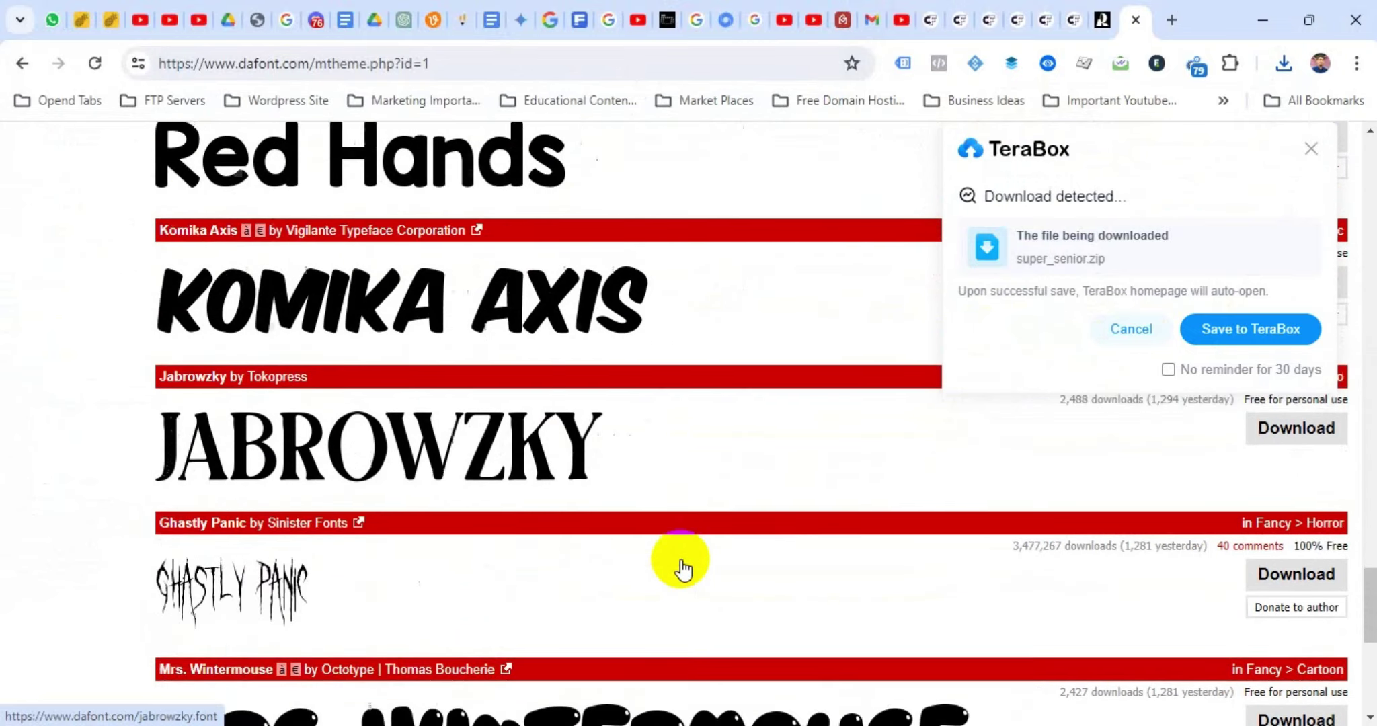
{"action": "scroll", "coordinate": [682, 565], "scroll_direction": "down", "scroll_amount": 4}
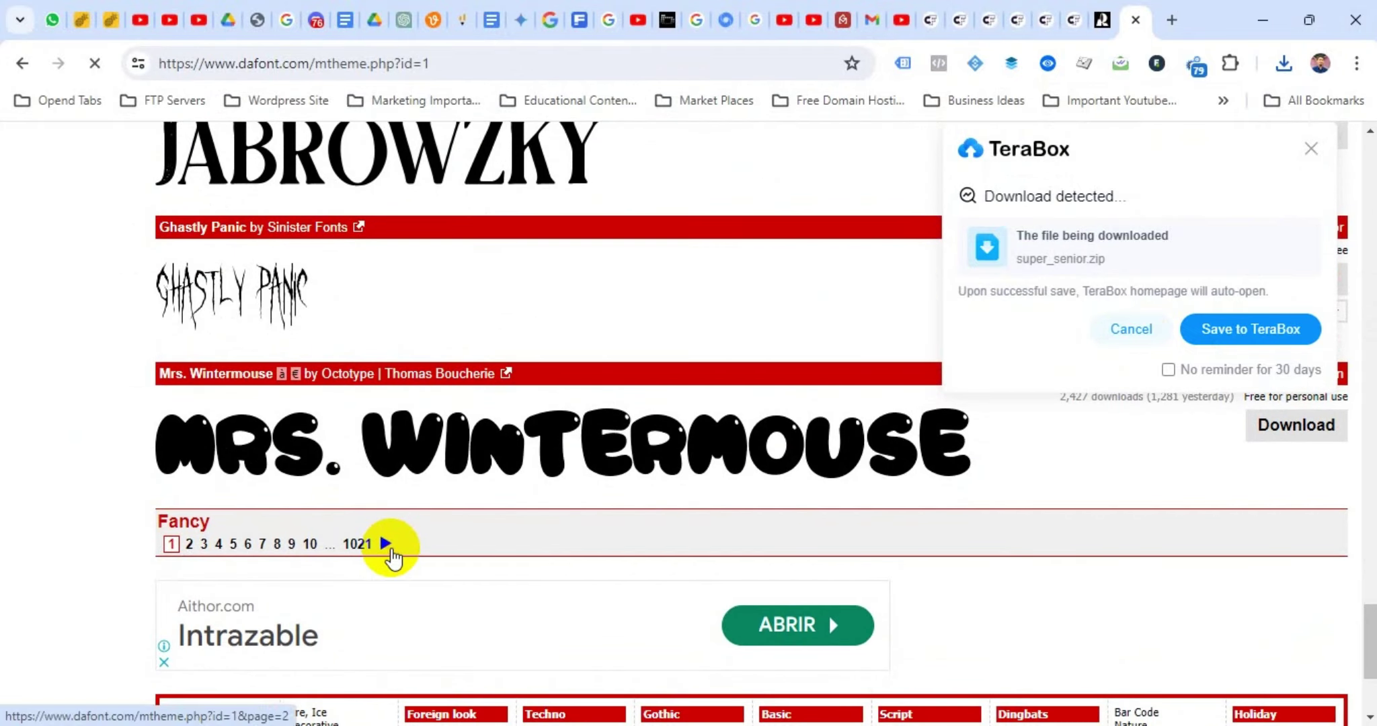
{"action": "left_click", "coordinate": [395, 554]}
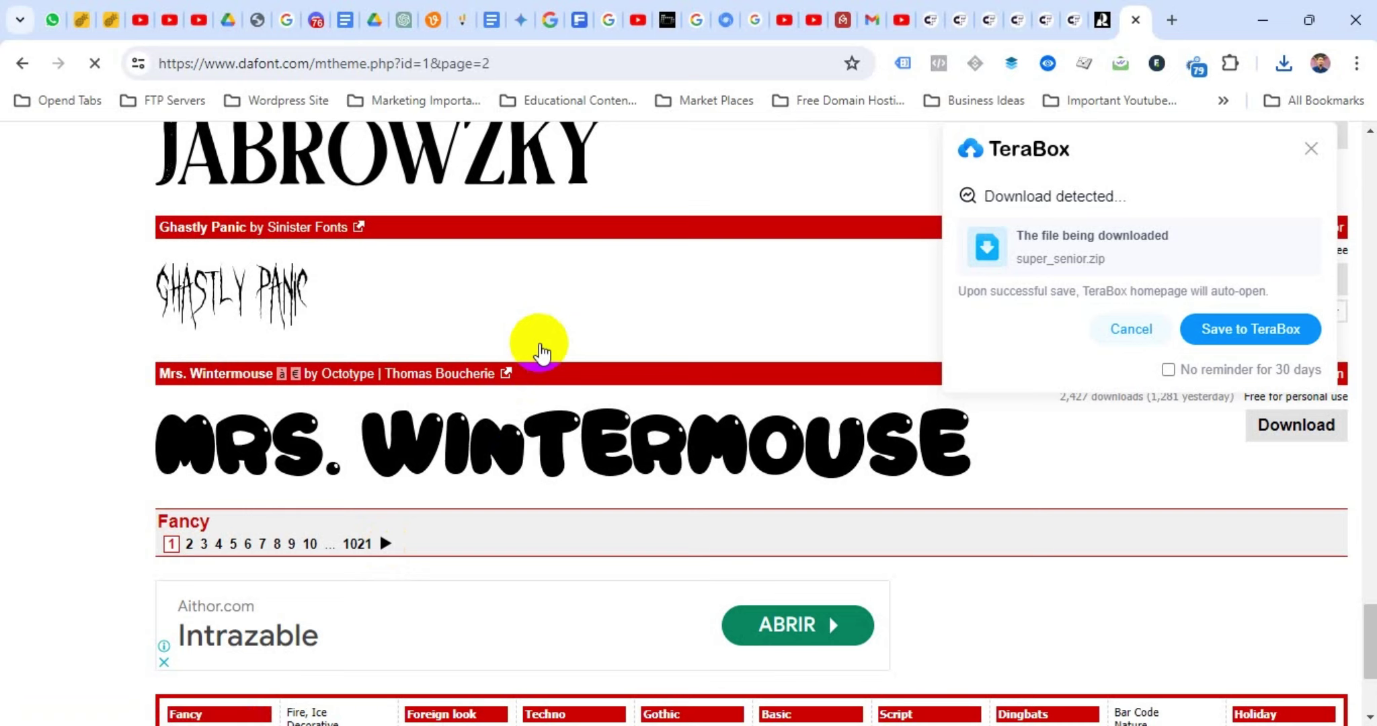
{"action": "scroll", "coordinate": [543, 351], "scroll_direction": "down", "scroll_amount": 2}
{"action": "scroll", "coordinate": [542, 351], "scroll_direction": "down", "scroll_amount": 3}
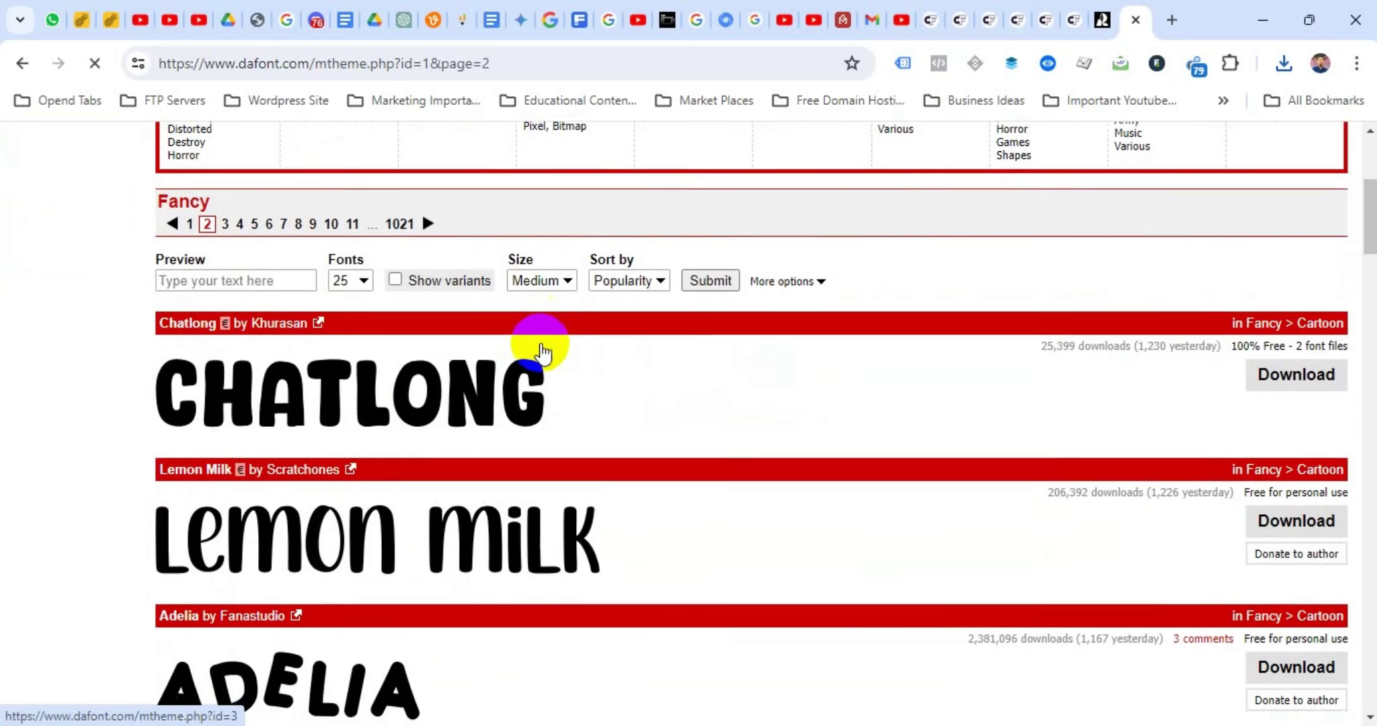
{"action": "scroll", "coordinate": [580, 477], "scroll_direction": "down", "scroll_amount": 1}
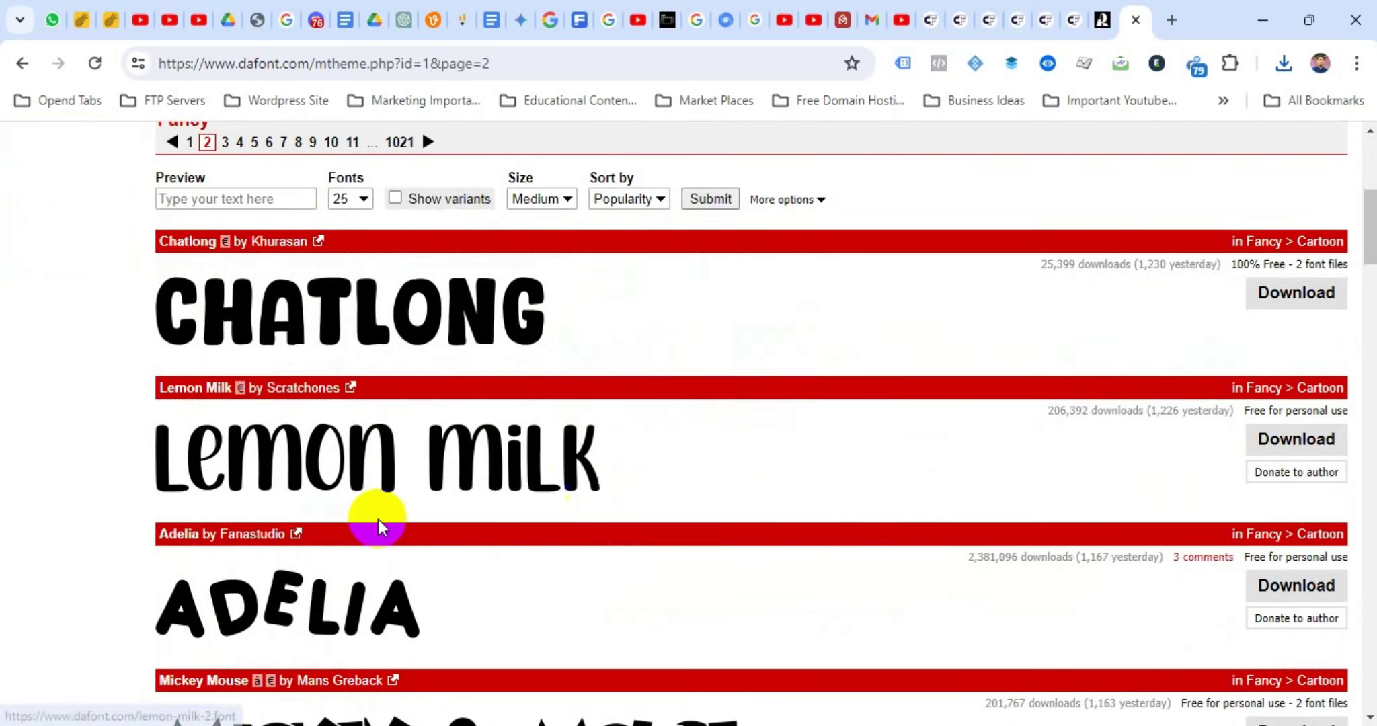
{"action": "left_click", "coordinate": [1297, 438]}
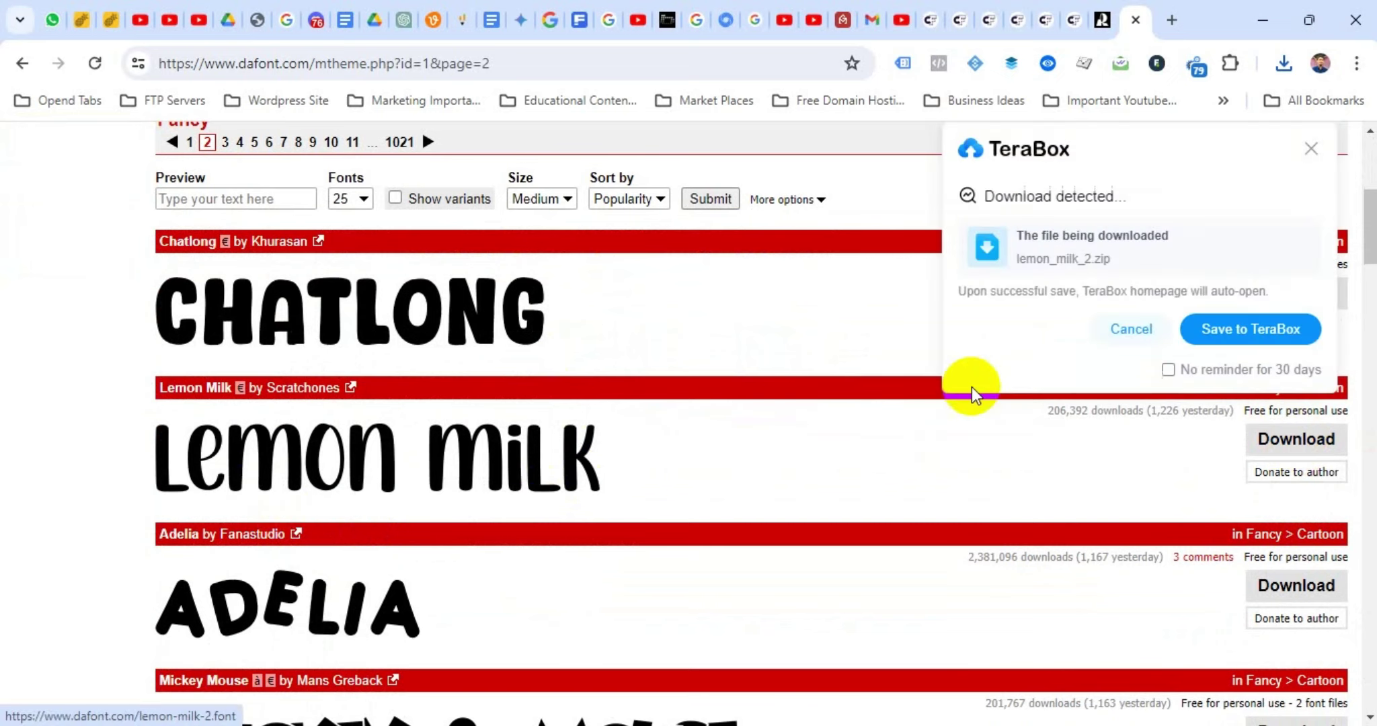
{"action": "left_click", "coordinate": [684, 564]}
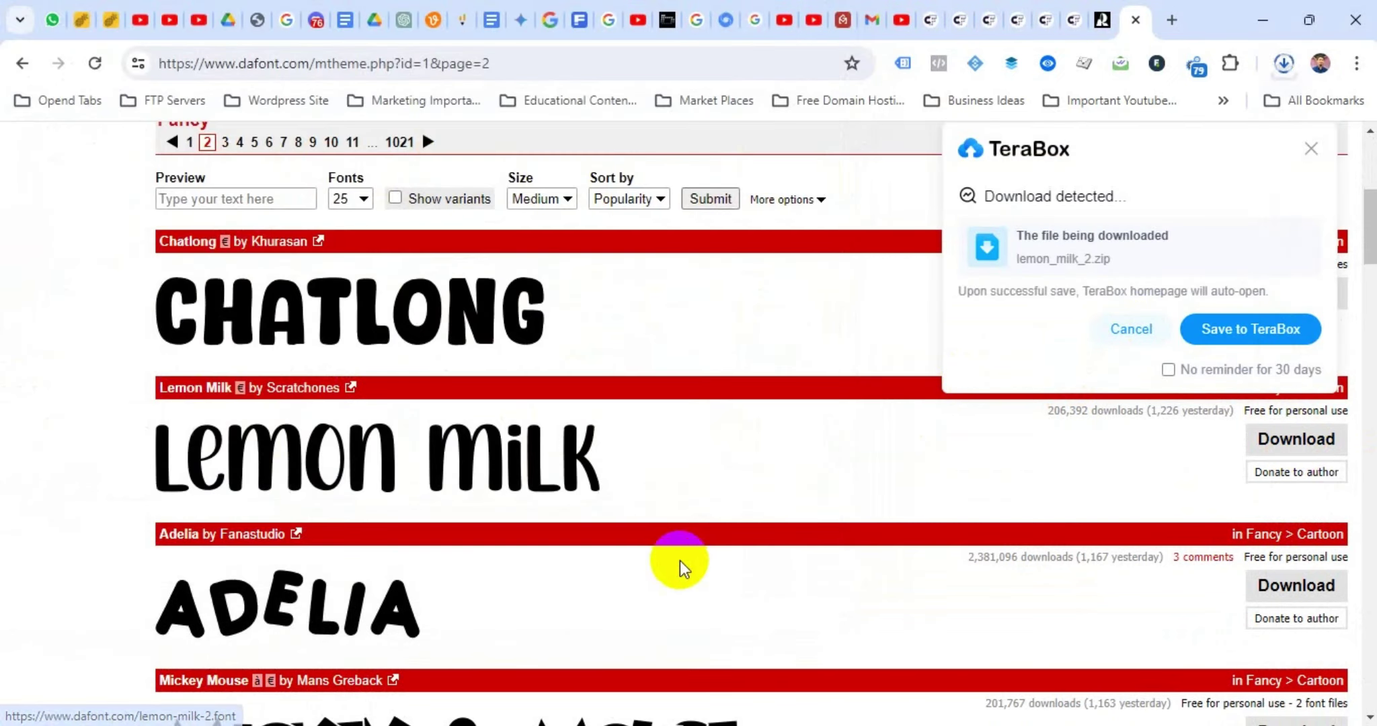
Step: Download and save the Boldest Romance and Boogie Boys font zips
{"action": "scroll", "coordinate": [680, 522], "scroll_direction": "down", "scroll_amount": 3}
{"action": "scroll", "coordinate": [680, 522], "scroll_direction": "down", "scroll_amount": 3}
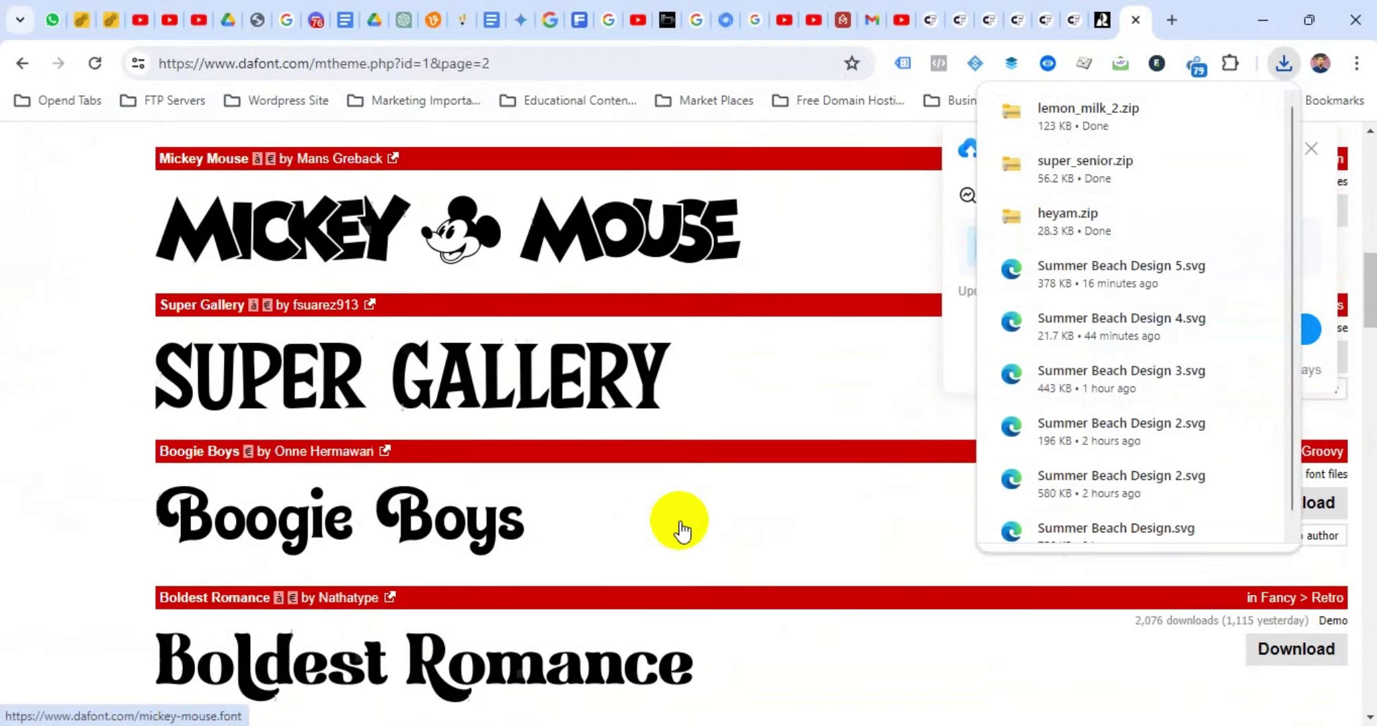
{"action": "scroll", "coordinate": [680, 528], "scroll_direction": "down", "scroll_amount": 1}
{"action": "scroll", "coordinate": [680, 528], "scroll_direction": "down", "scroll_amount": 1}
{"action": "scroll", "coordinate": [680, 528], "scroll_direction": "up", "scroll_amount": 1}
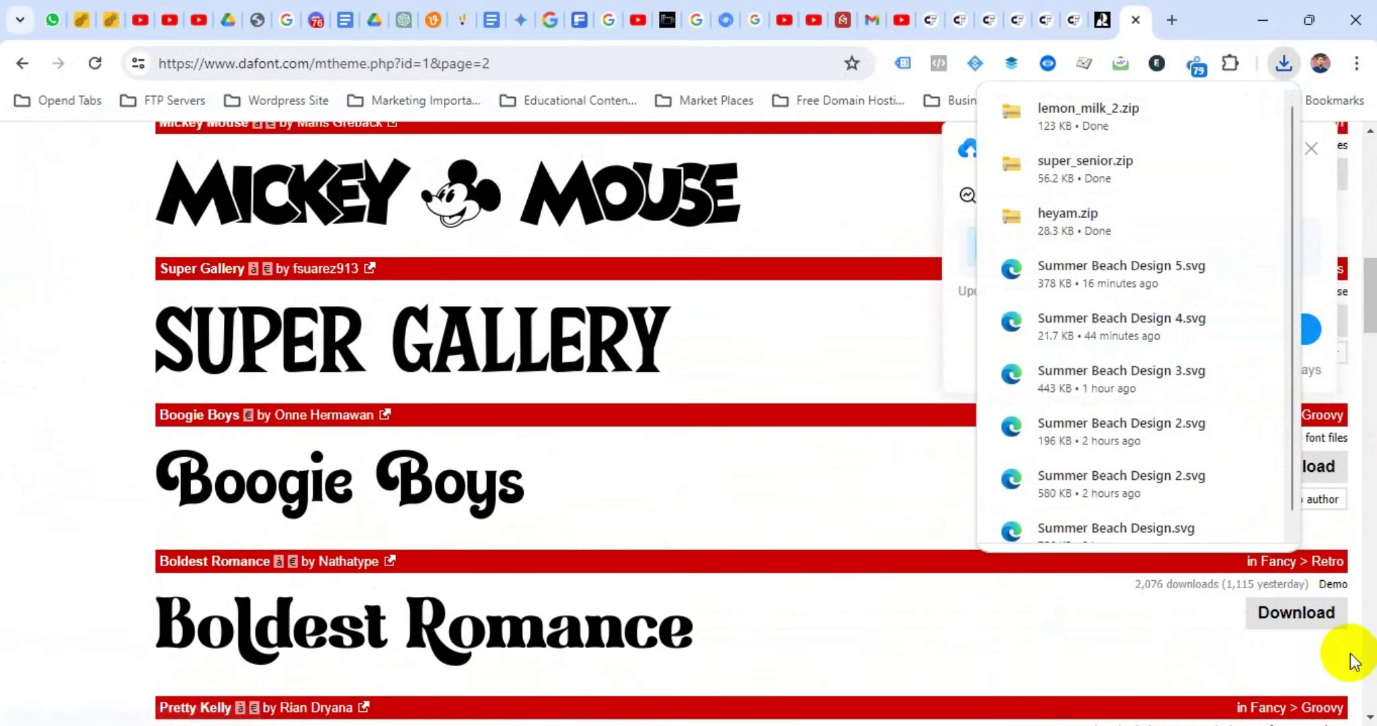
{"action": "left_click", "coordinate": [1297, 620]}
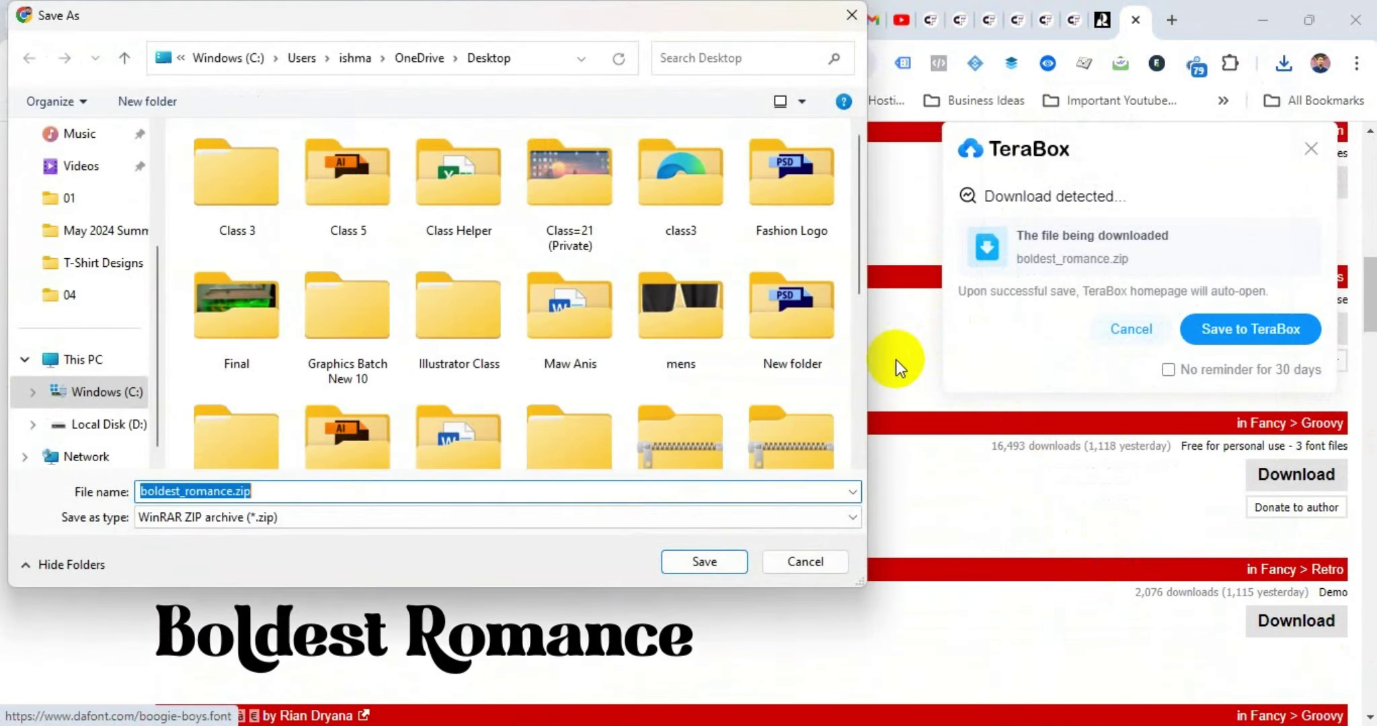
{"action": "left_click", "coordinate": [705, 561]}
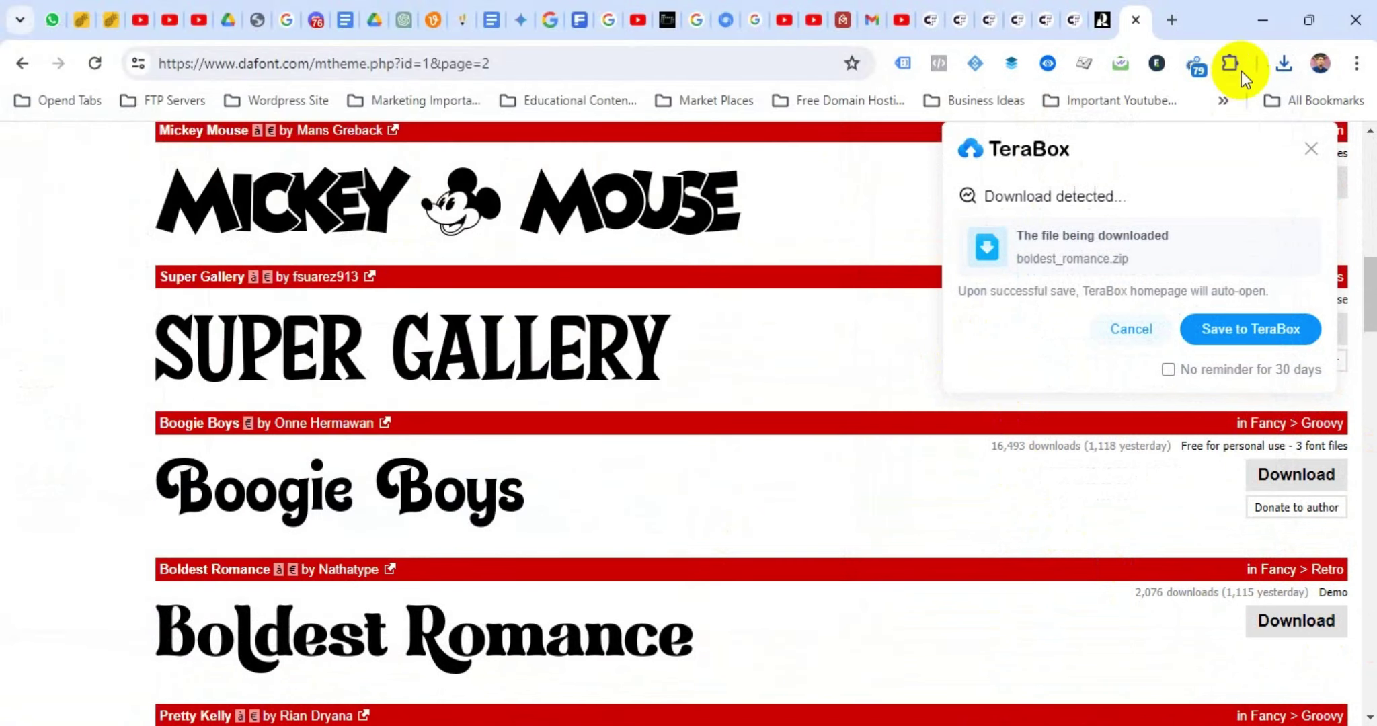
{"action": "left_click", "coordinate": [1280, 66]}
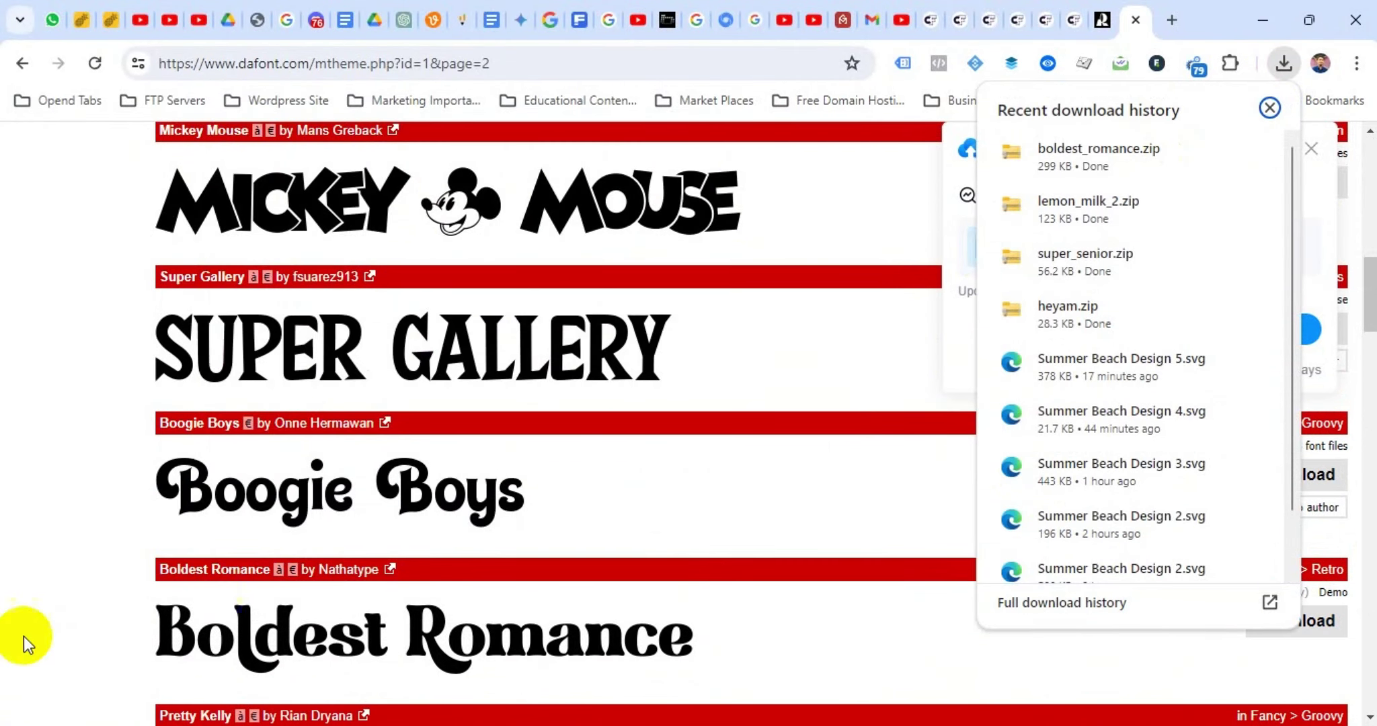
{"action": "left_click", "coordinate": [7, 511]}
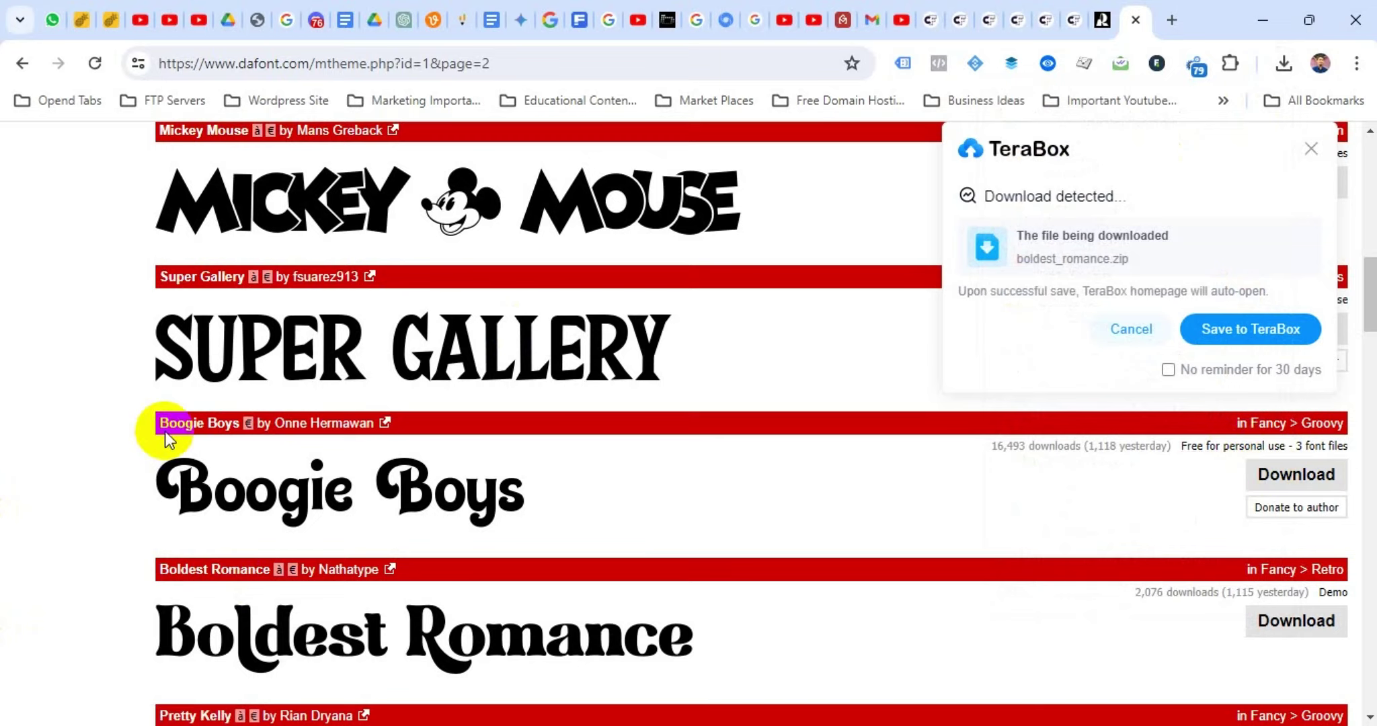
{"action": "left_click", "coordinate": [1219, 458]}
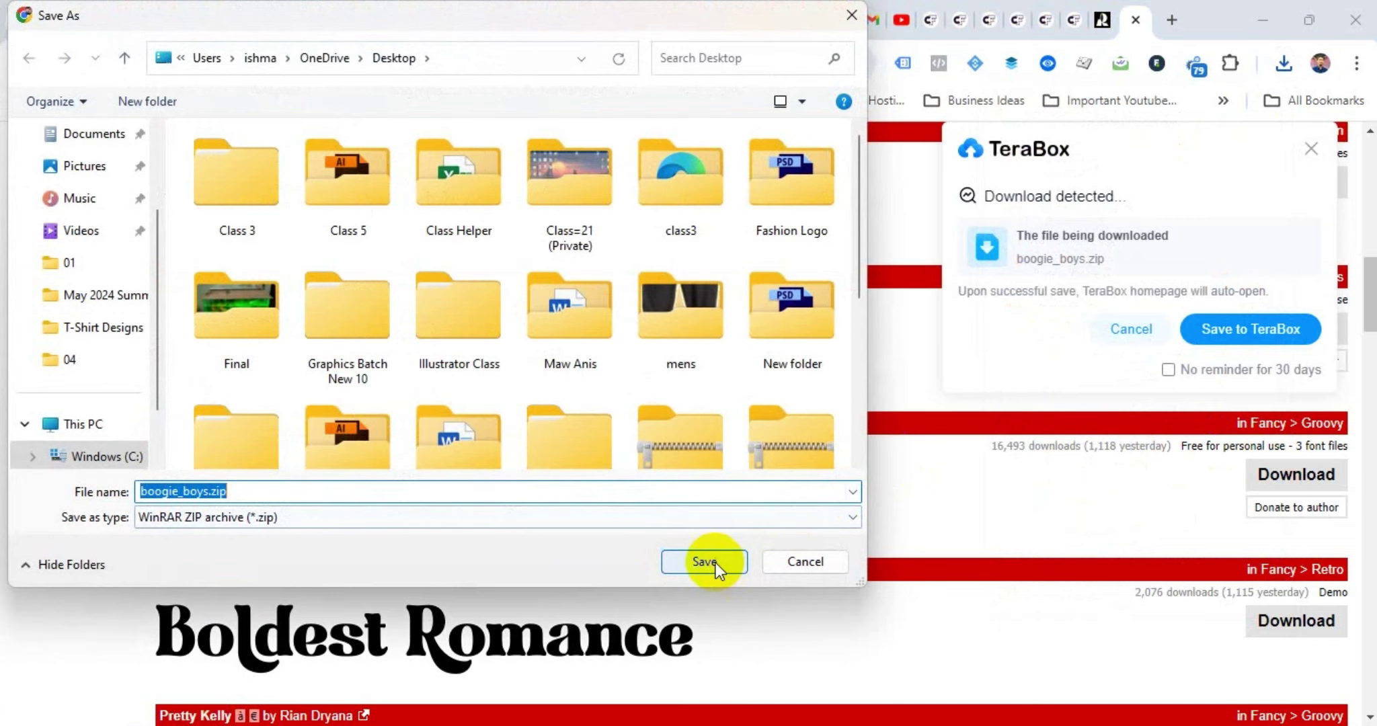
{"action": "left_click", "coordinate": [707, 562]}
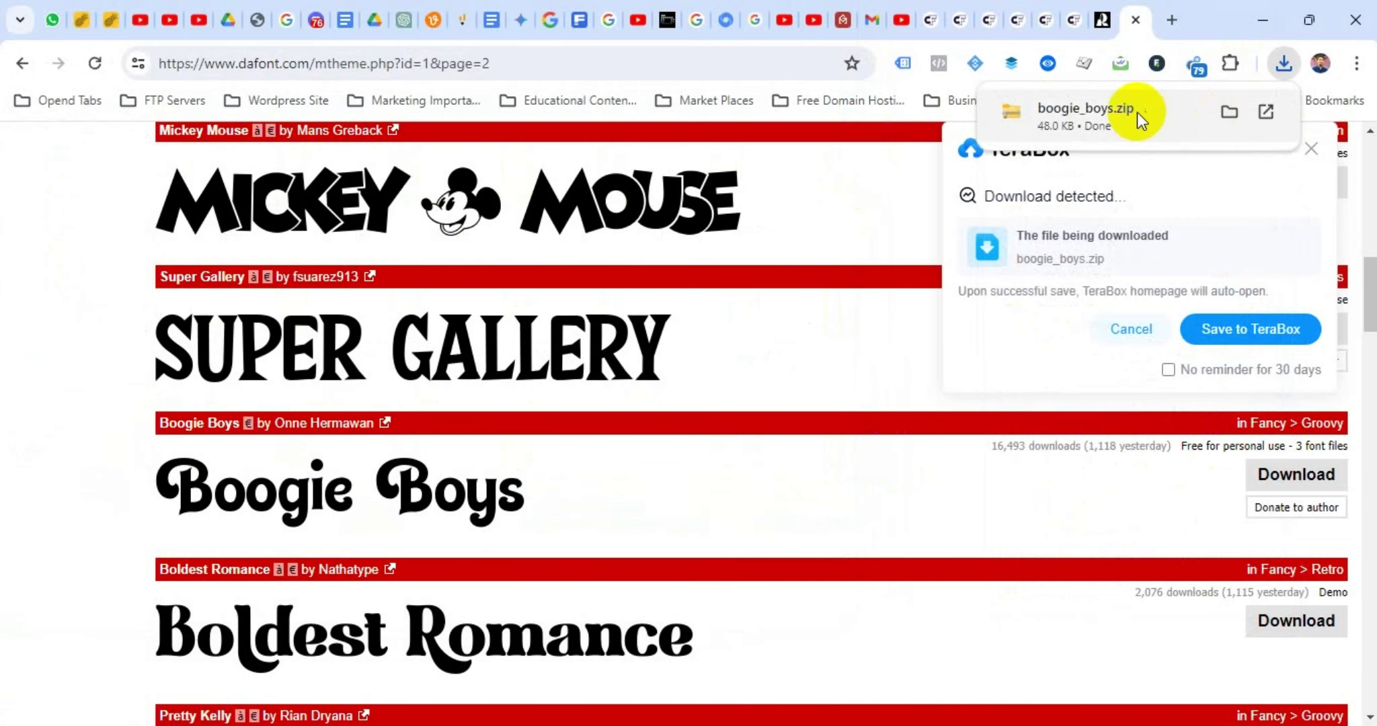
Step: Install Boogie Boys Regular from the downloaded boogie_boys archive
{"action": "left_click", "coordinate": [1137, 112]}
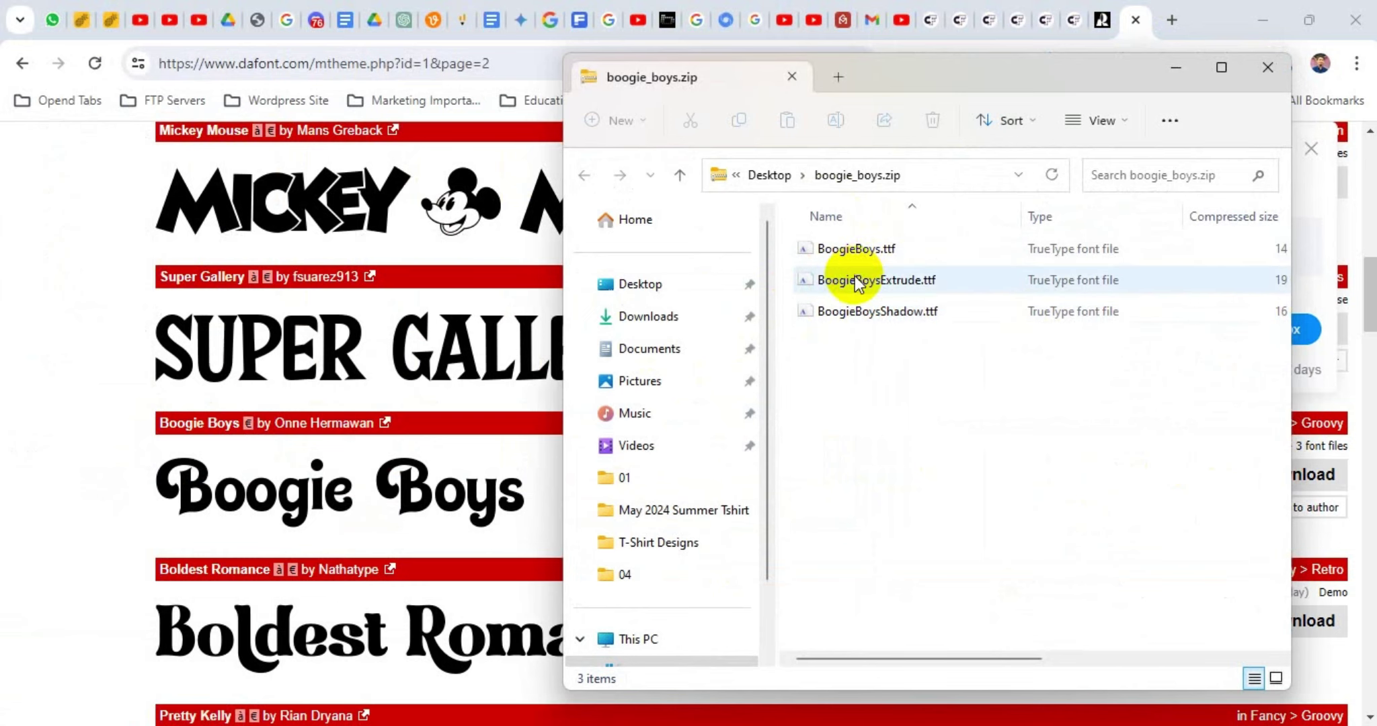
{"action": "left_click", "coordinate": [849, 257]}
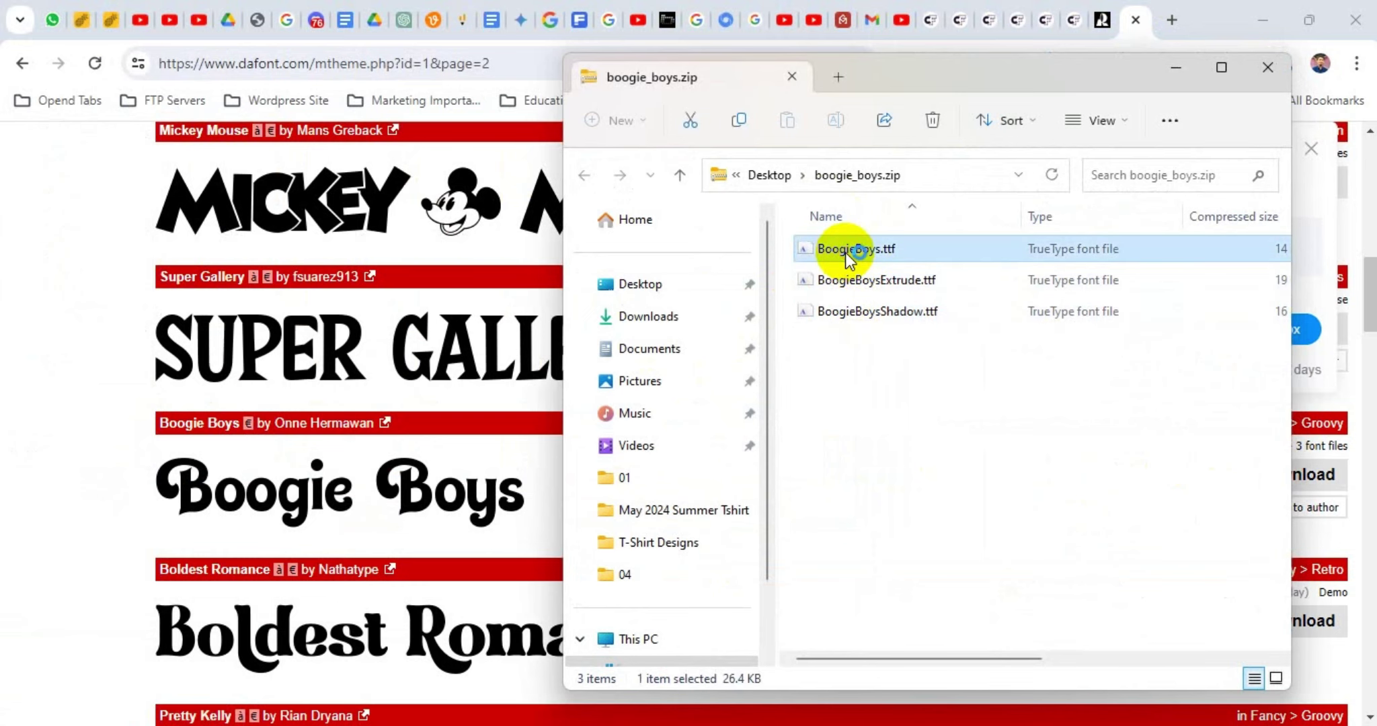
{"action": "double_click", "coordinate": [846, 251]}
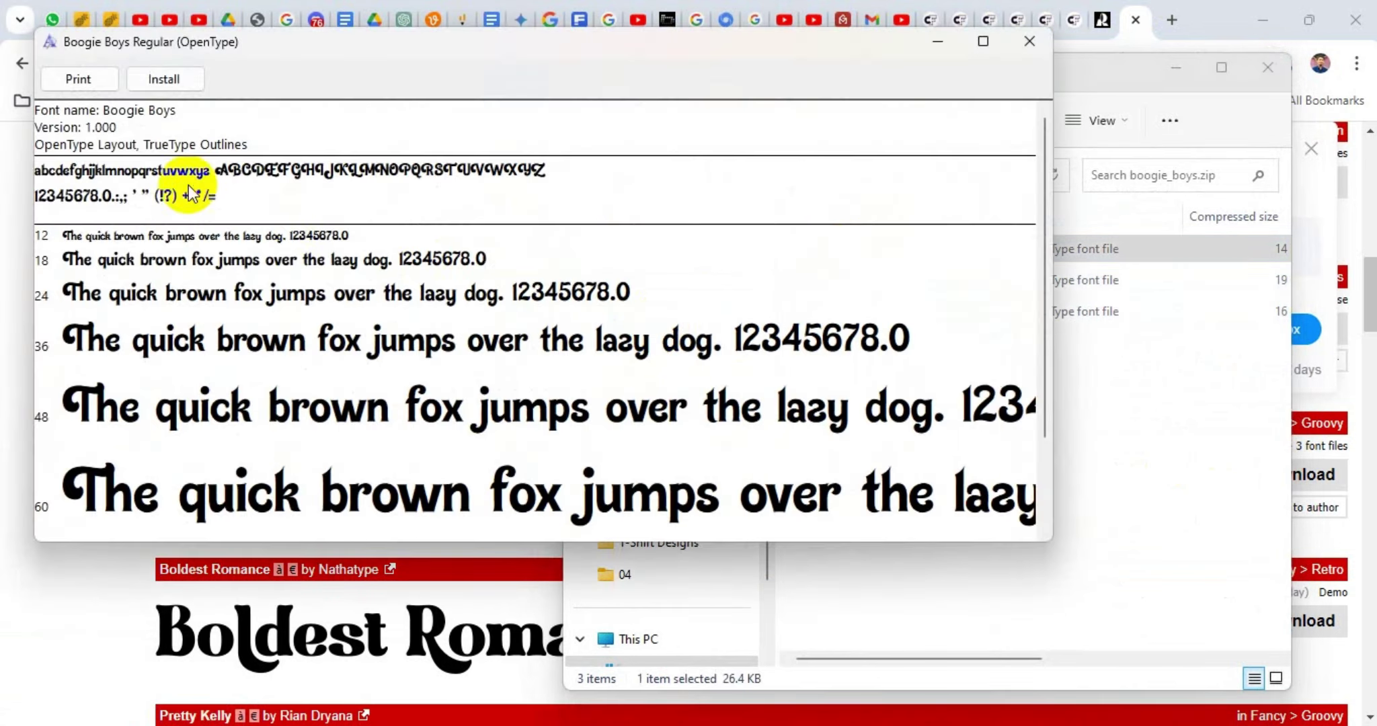
{"action": "left_click", "coordinate": [170, 76]}
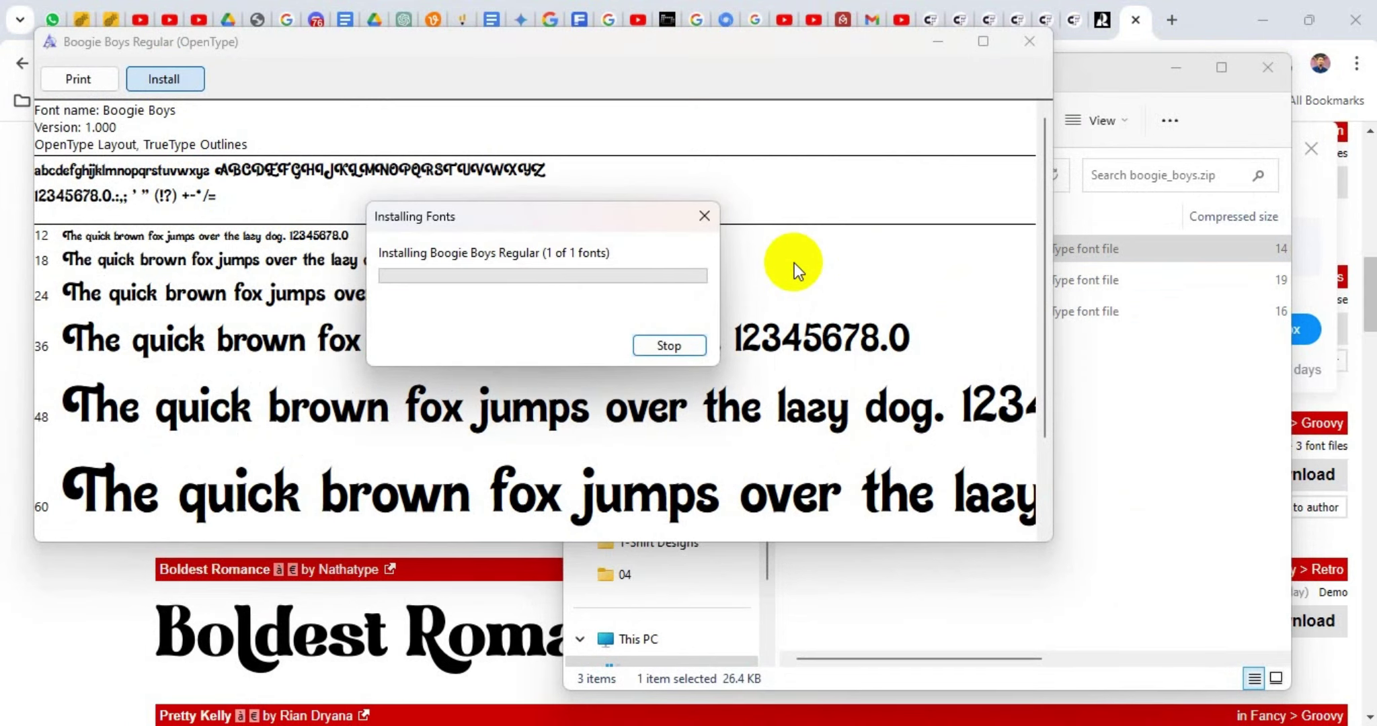
{"action": "left_click", "coordinate": [1019, 42]}
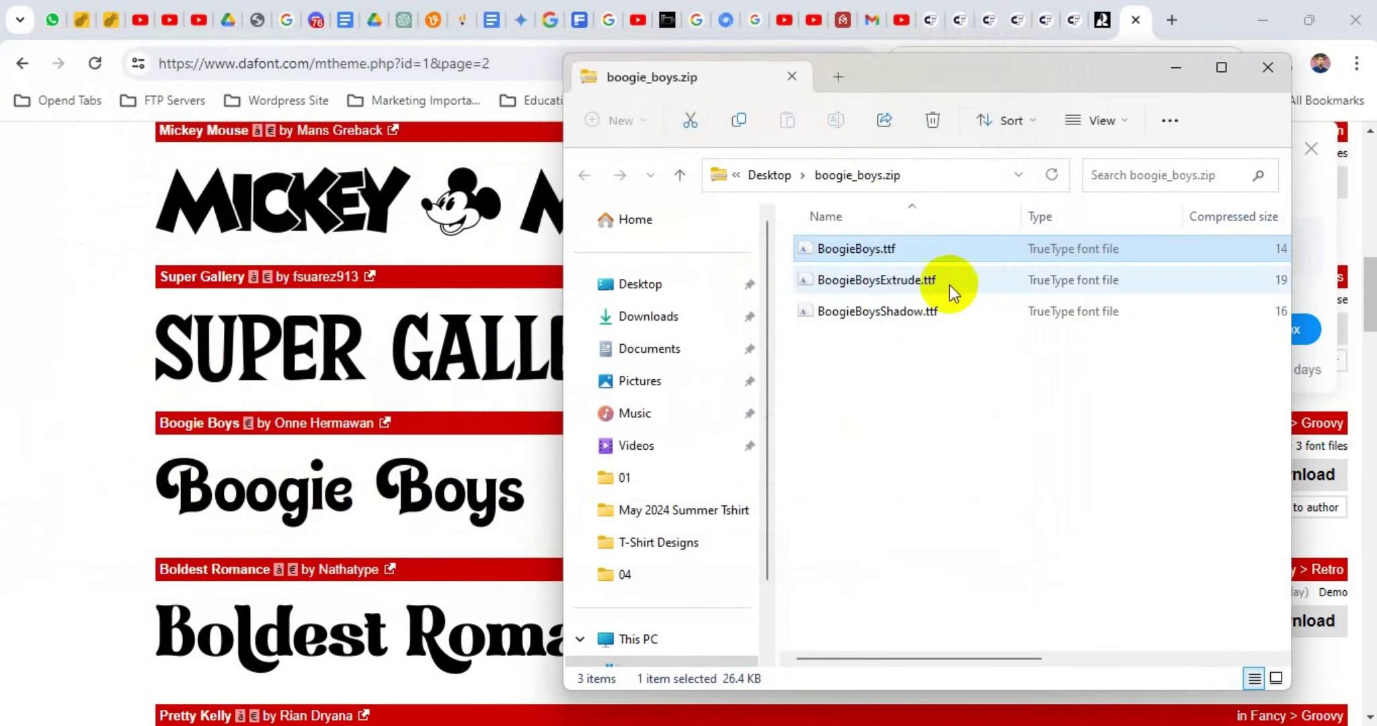
Step: Install the Boogie Boys Extrude font and close its preview
{"action": "left_click", "coordinate": [932, 288]}
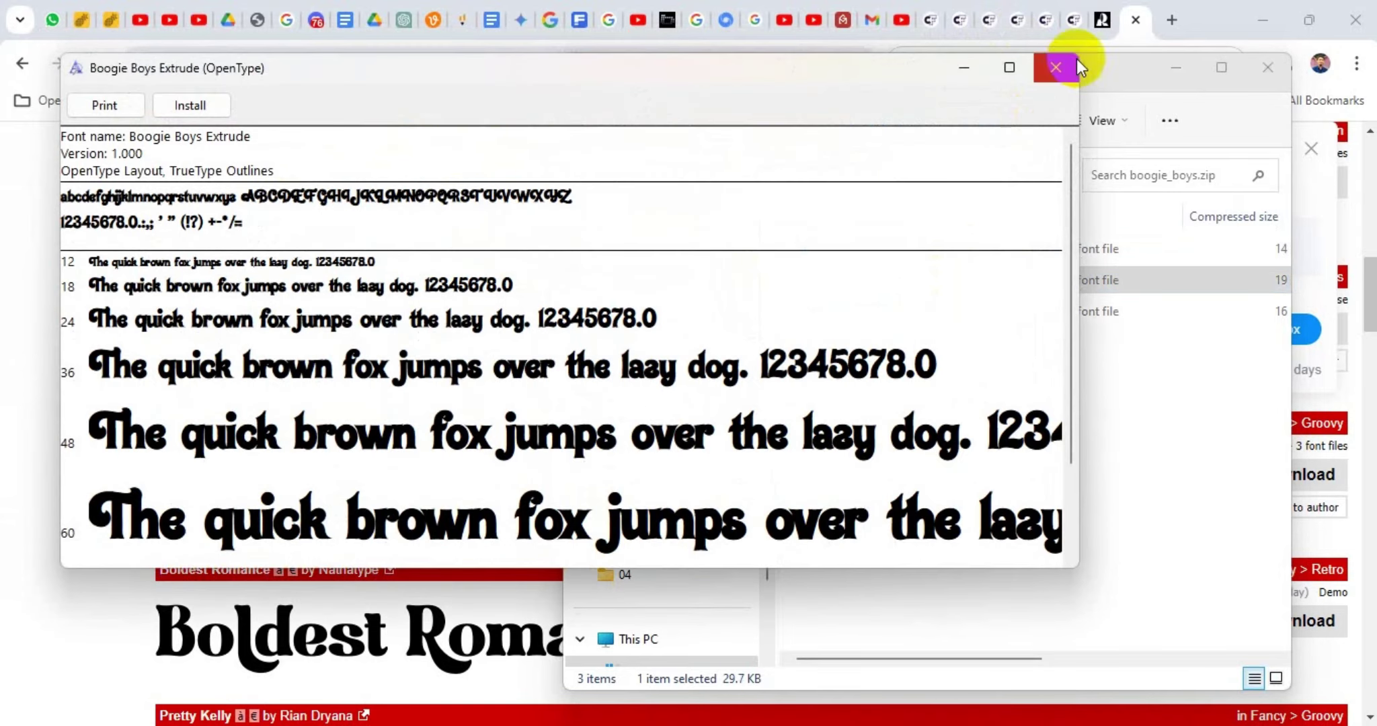
{"action": "left_click", "coordinate": [183, 107]}
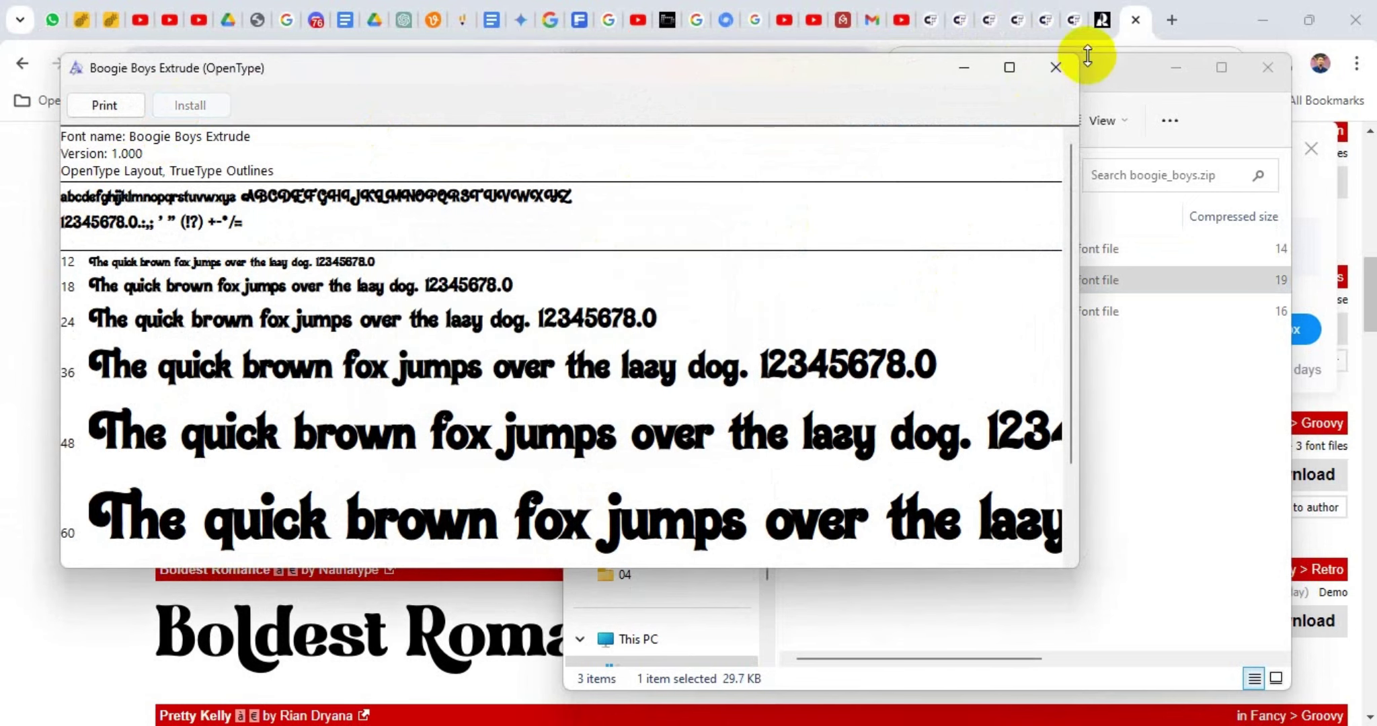
{"action": "left_click", "coordinate": [1050, 67]}
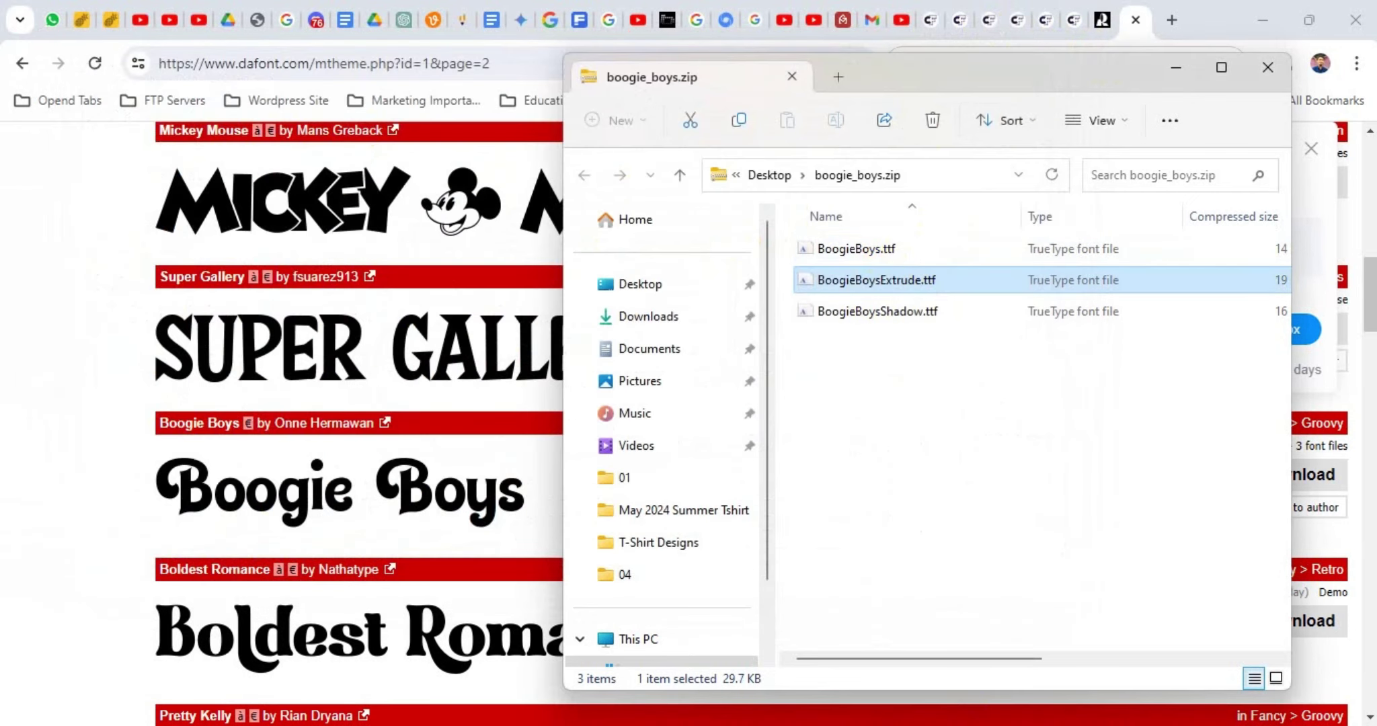
Step: Set the lettering font to Boogie Boys Regular, after briefly trying Boogie Boys Extrude
{"action": "left_click", "coordinate": [1033, 636]}
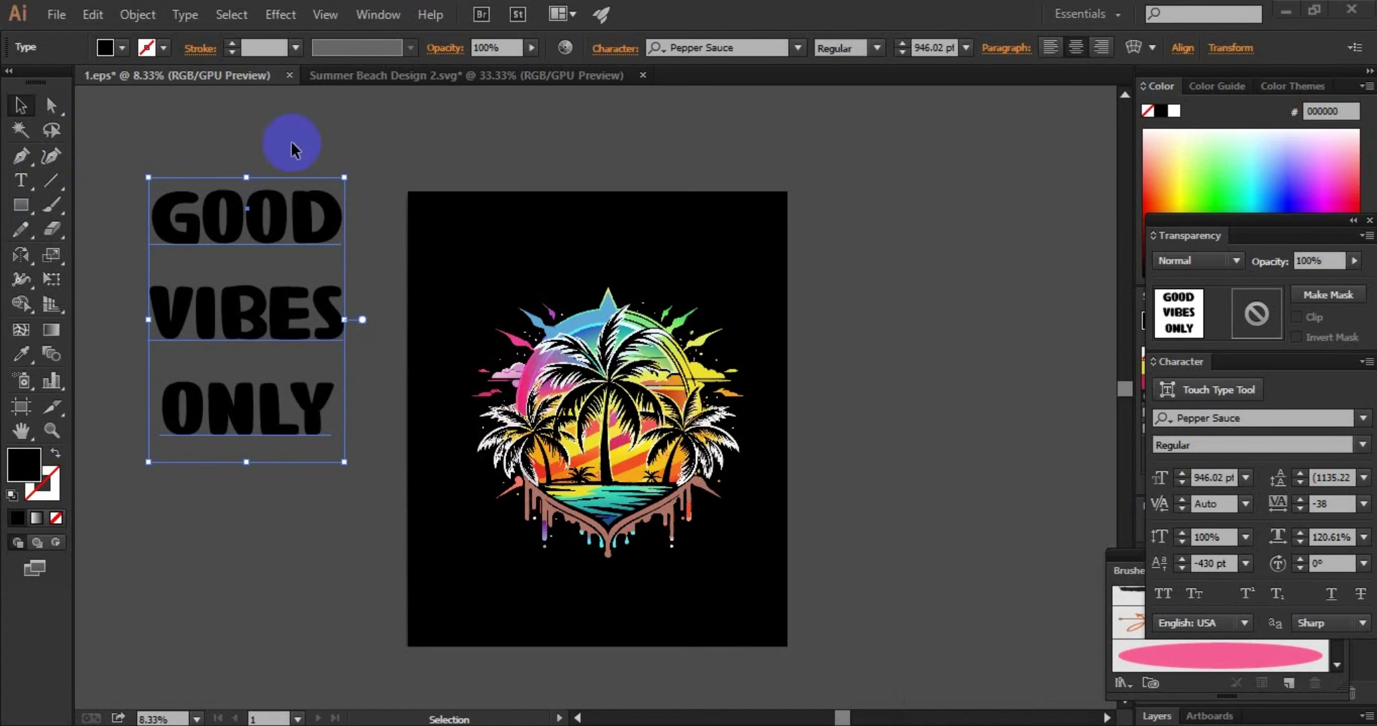
{"action": "type", "text": "b"}
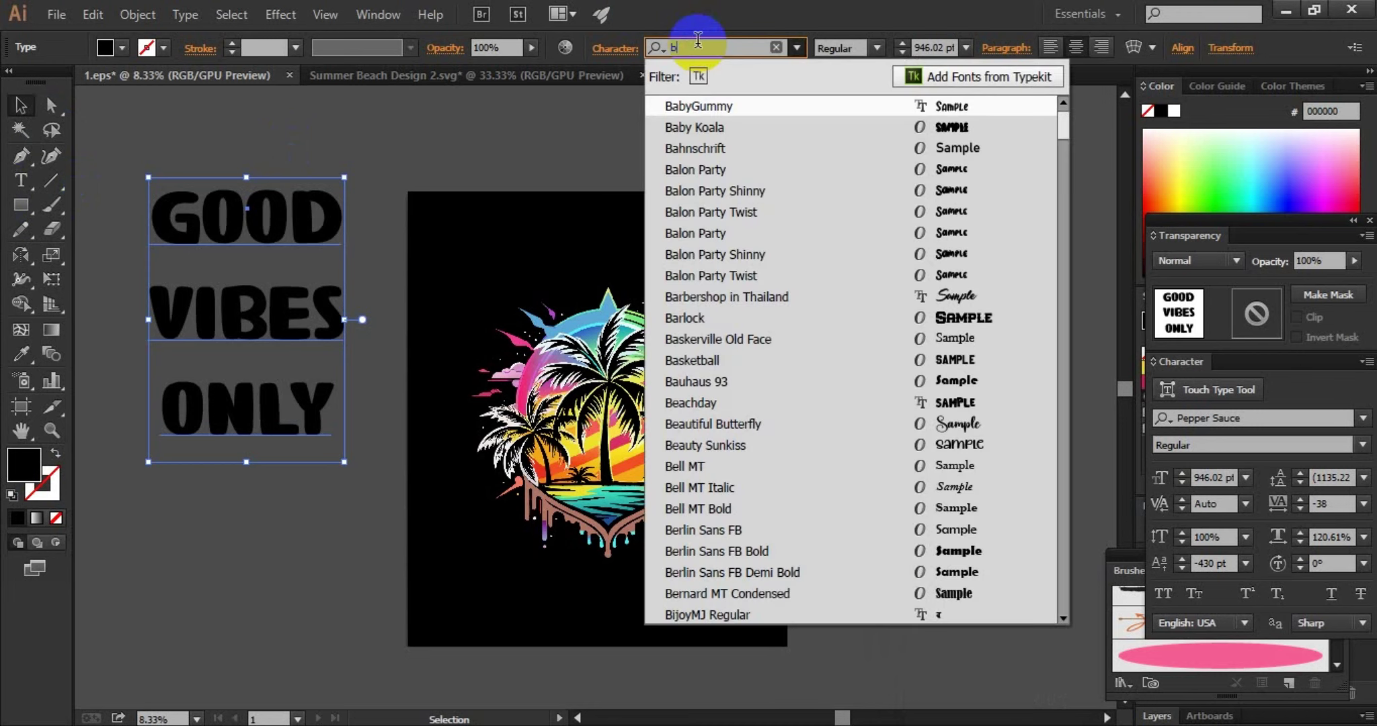
{"action": "type", "text": "og"}
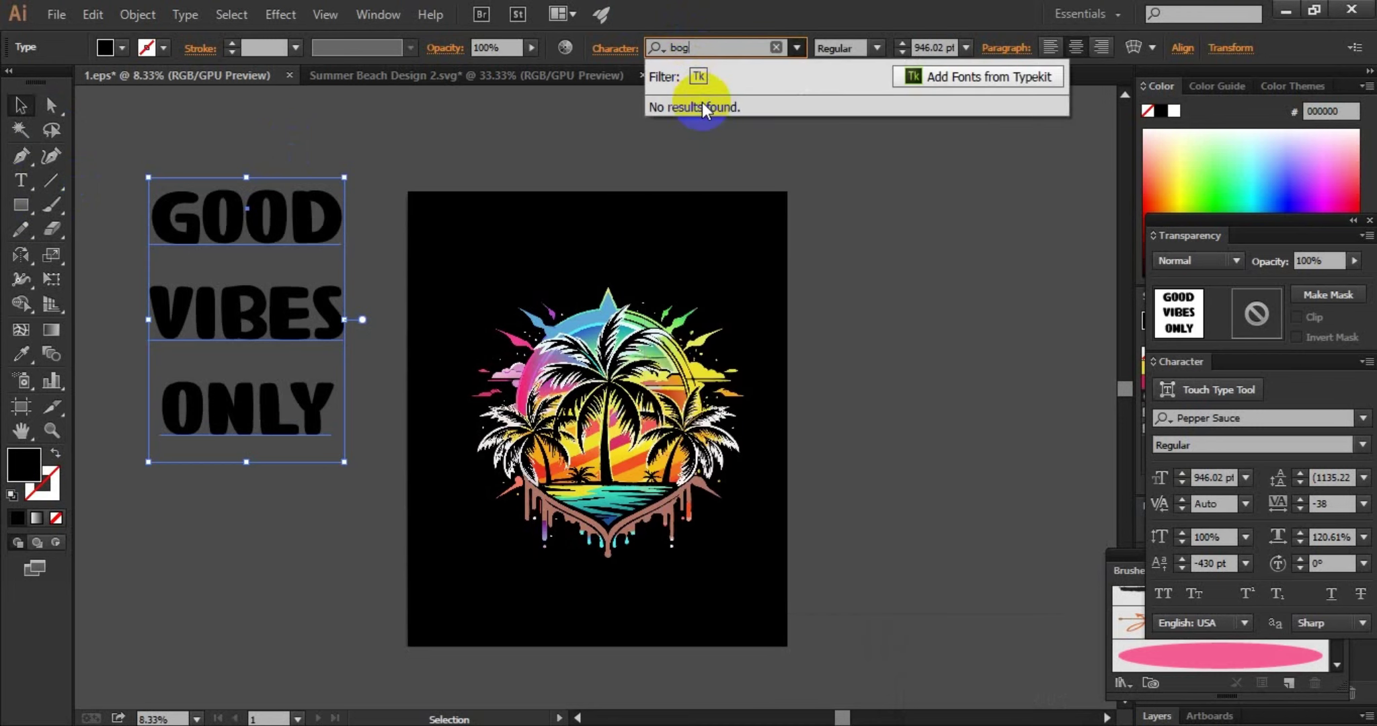
{"action": "key", "text": "BackSpace"}
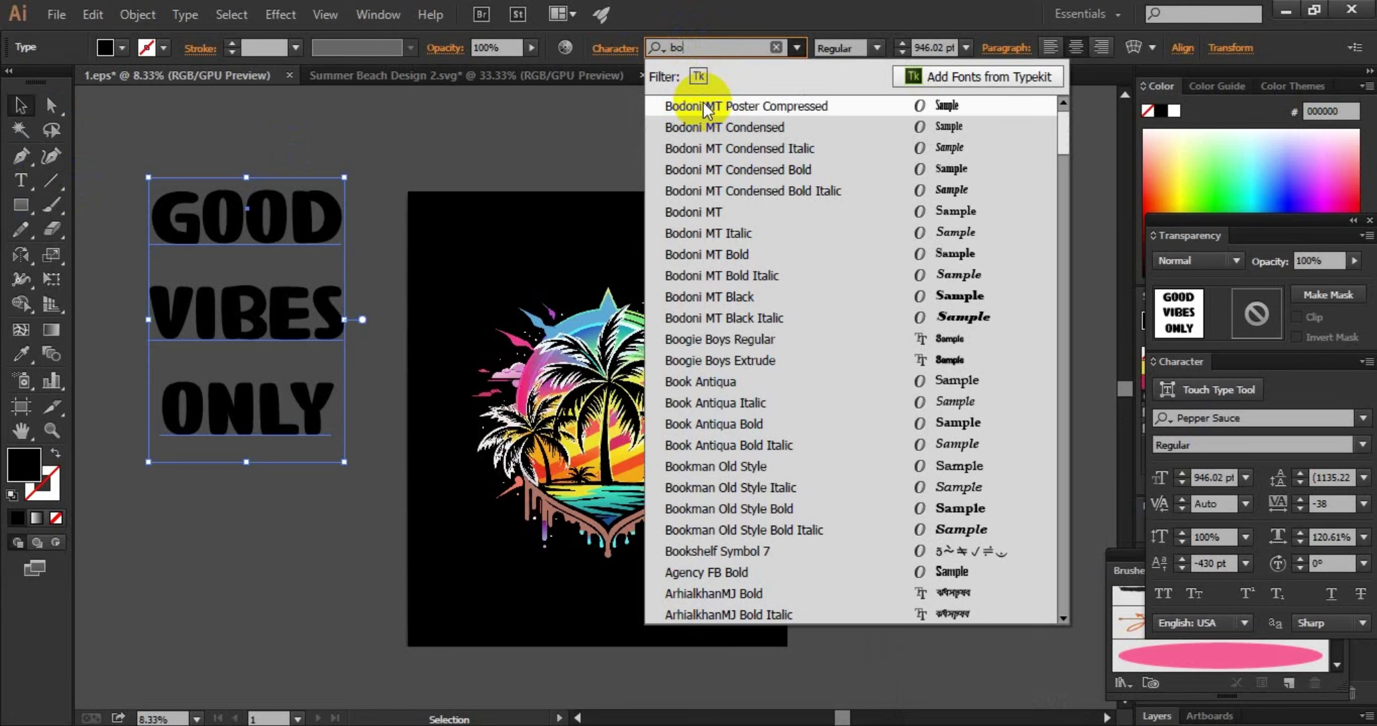
{"action": "type", "text": "o"}
{"action": "left_click", "coordinate": [710, 108]}
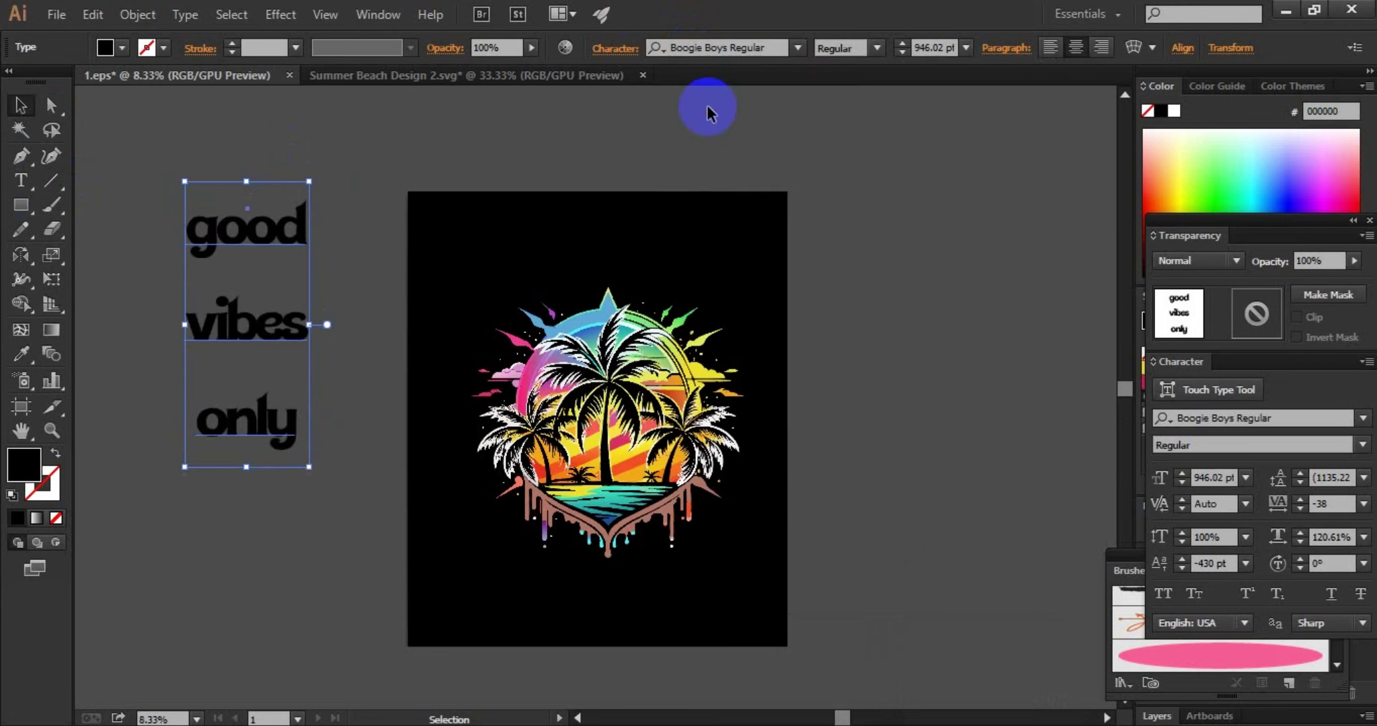
{"action": "left_click", "coordinate": [916, 47]}
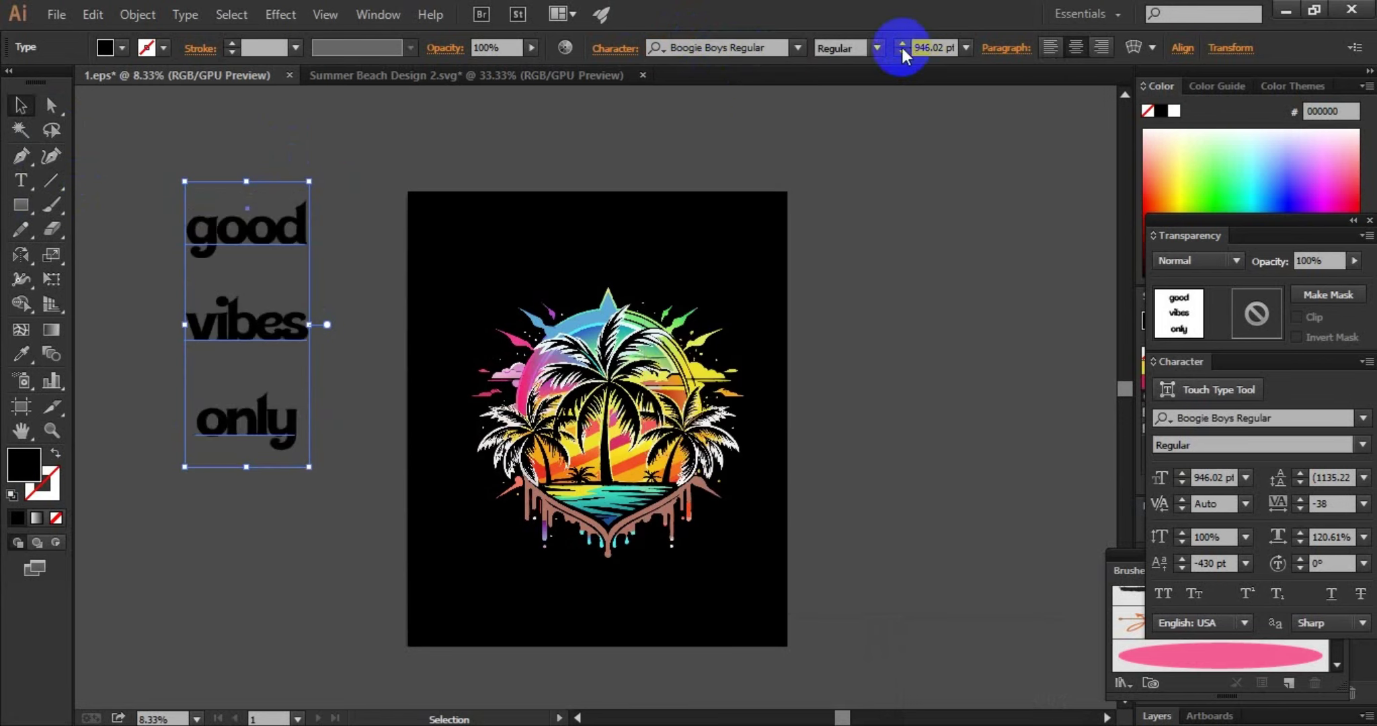
{"action": "left_click", "coordinate": [797, 48]}
{"action": "left_click", "coordinate": [753, 467]}
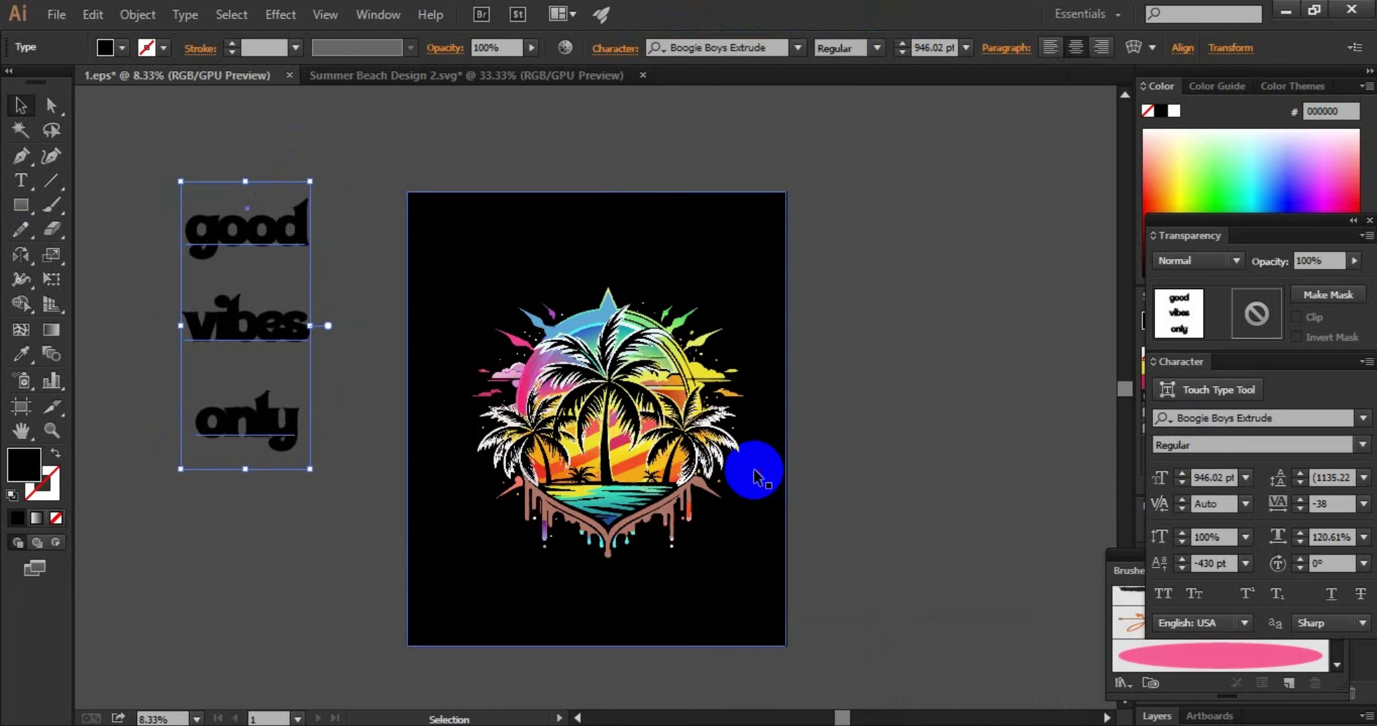
{"action": "key", "text": "ctrl+z"}
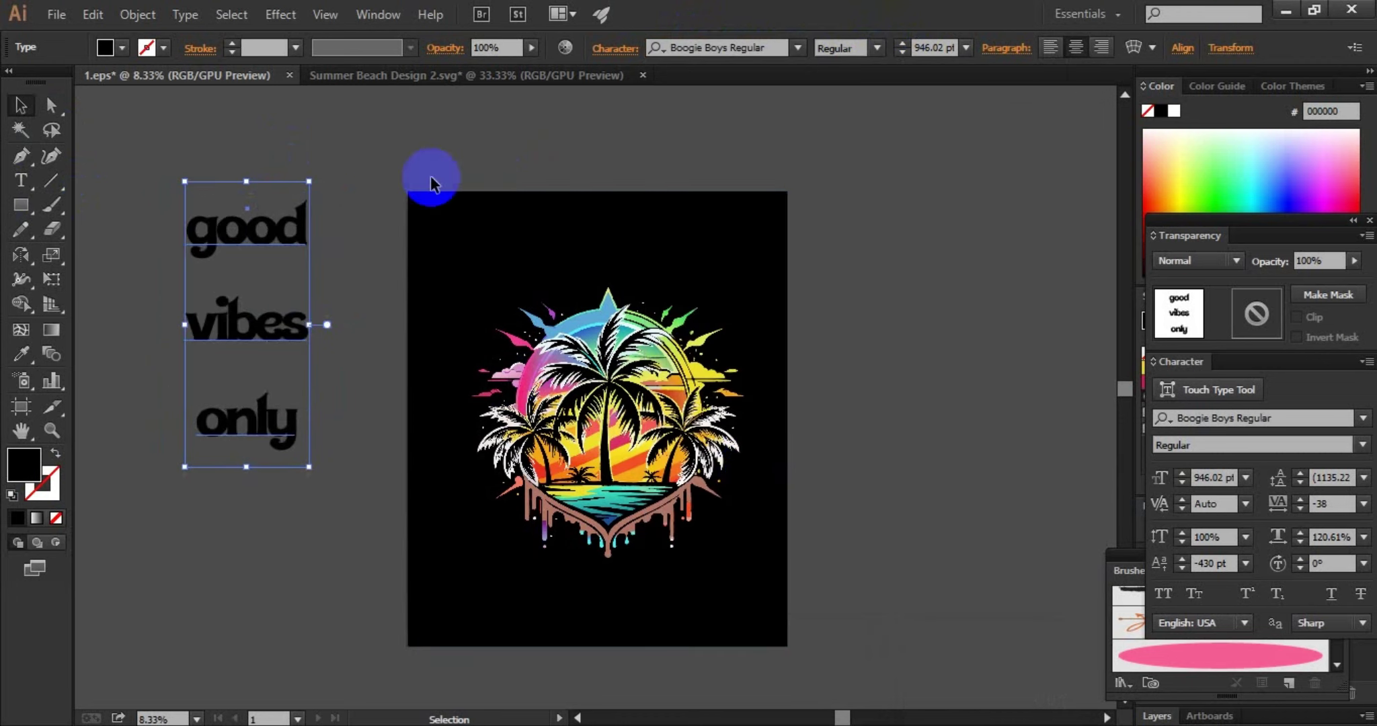
Step: Capitalise the first letters so the lettering reads Good Vibes Only
{"action": "left_click", "coordinate": [339, 231]}
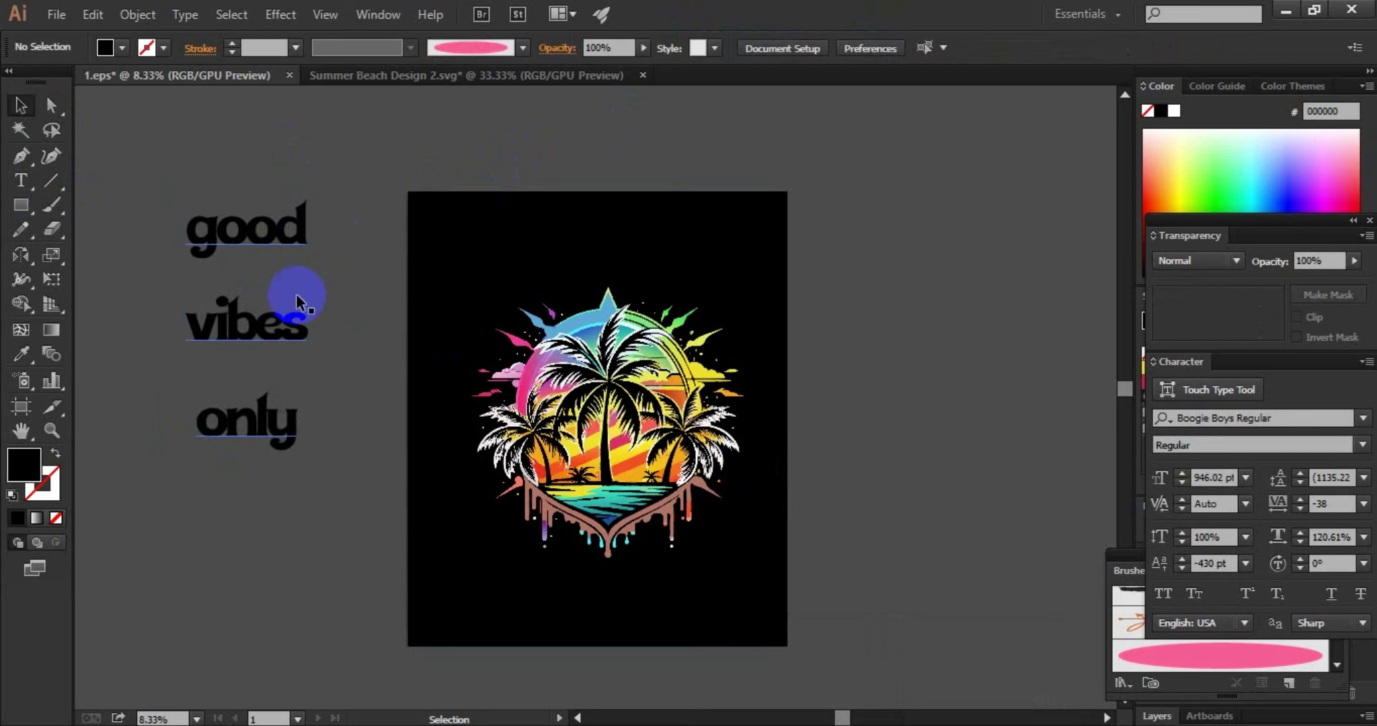
{"action": "left_click", "coordinate": [206, 269]}
{"action": "double_click", "coordinate": [205, 225]}
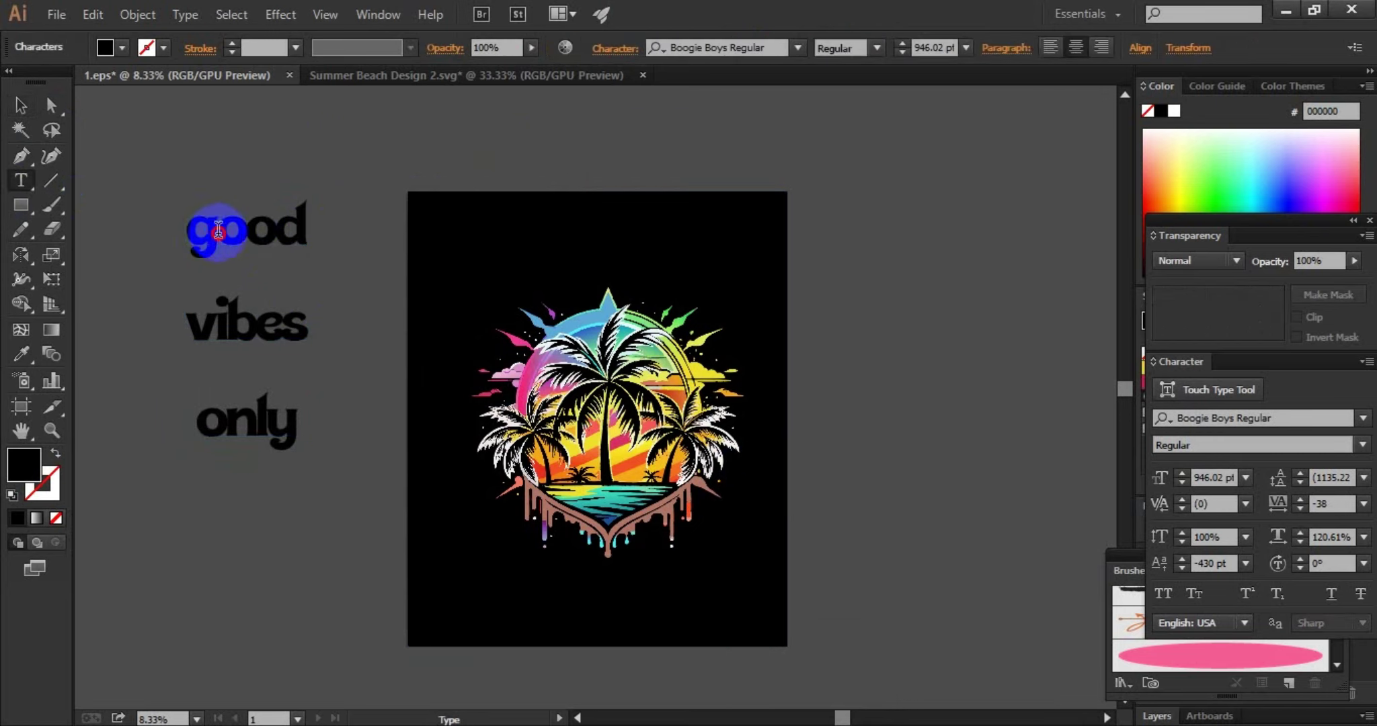
{"action": "left_click", "coordinate": [211, 226]}
{"action": "left_click_drag", "start_coordinate": [210, 227], "coordinate": [188, 226]}
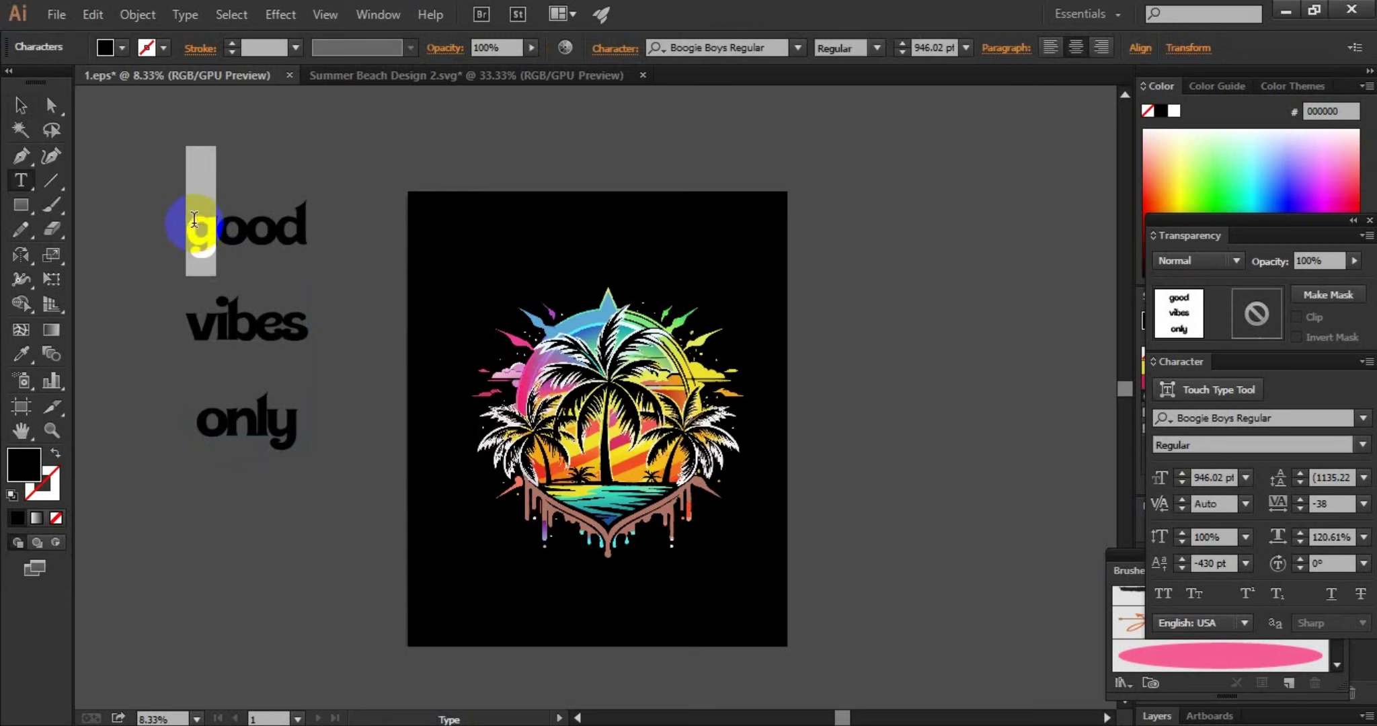
{"action": "type", "text": "G"}
{"action": "left_click", "coordinate": [21, 105]}
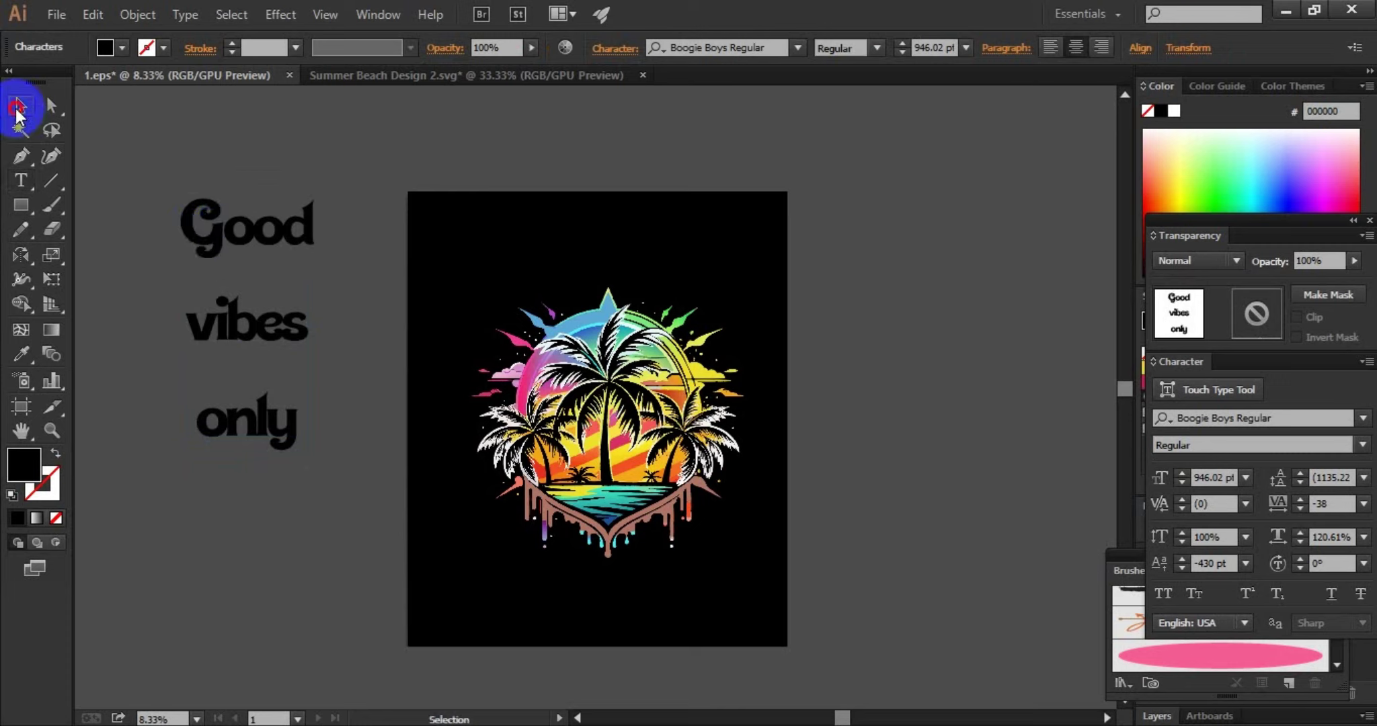
{"action": "left_click", "coordinate": [184, 314]}
{"action": "double_click", "coordinate": [221, 324]}
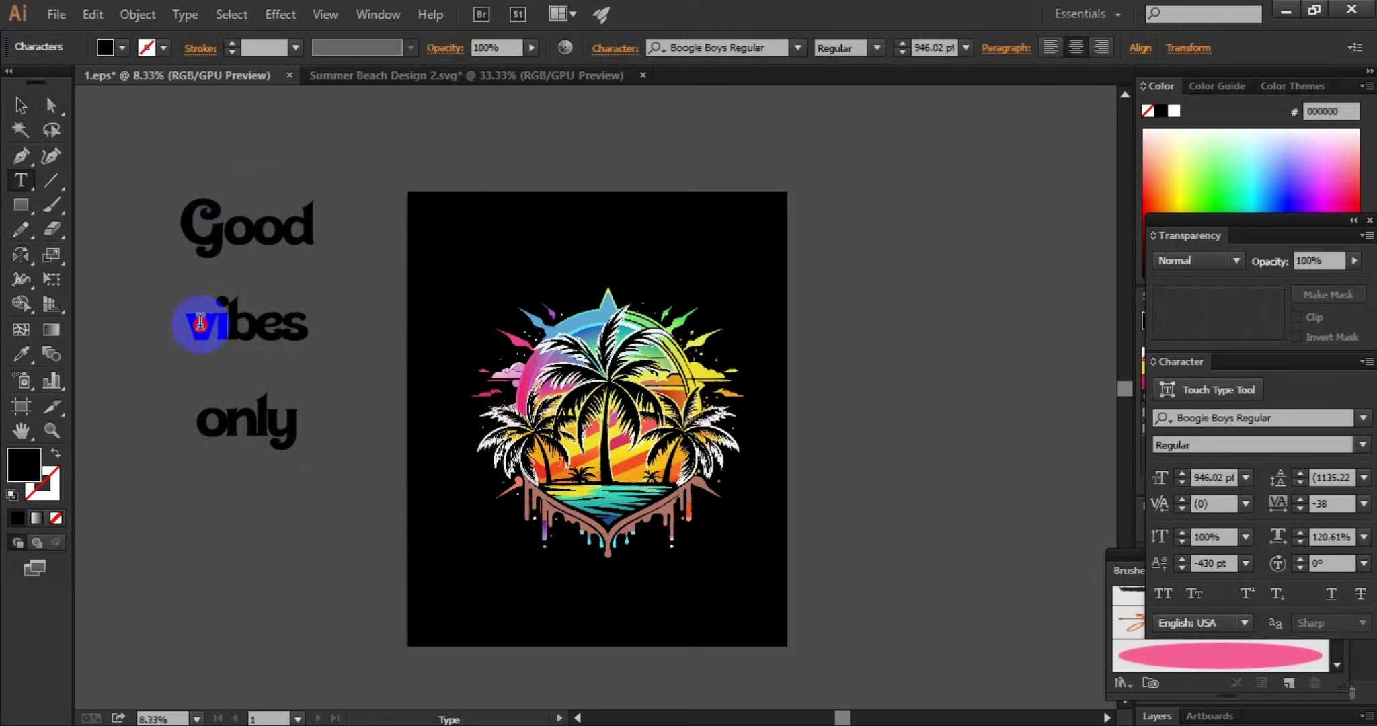
{"action": "type", "text": "V"}
{"action": "left_click", "coordinate": [239, 430]}
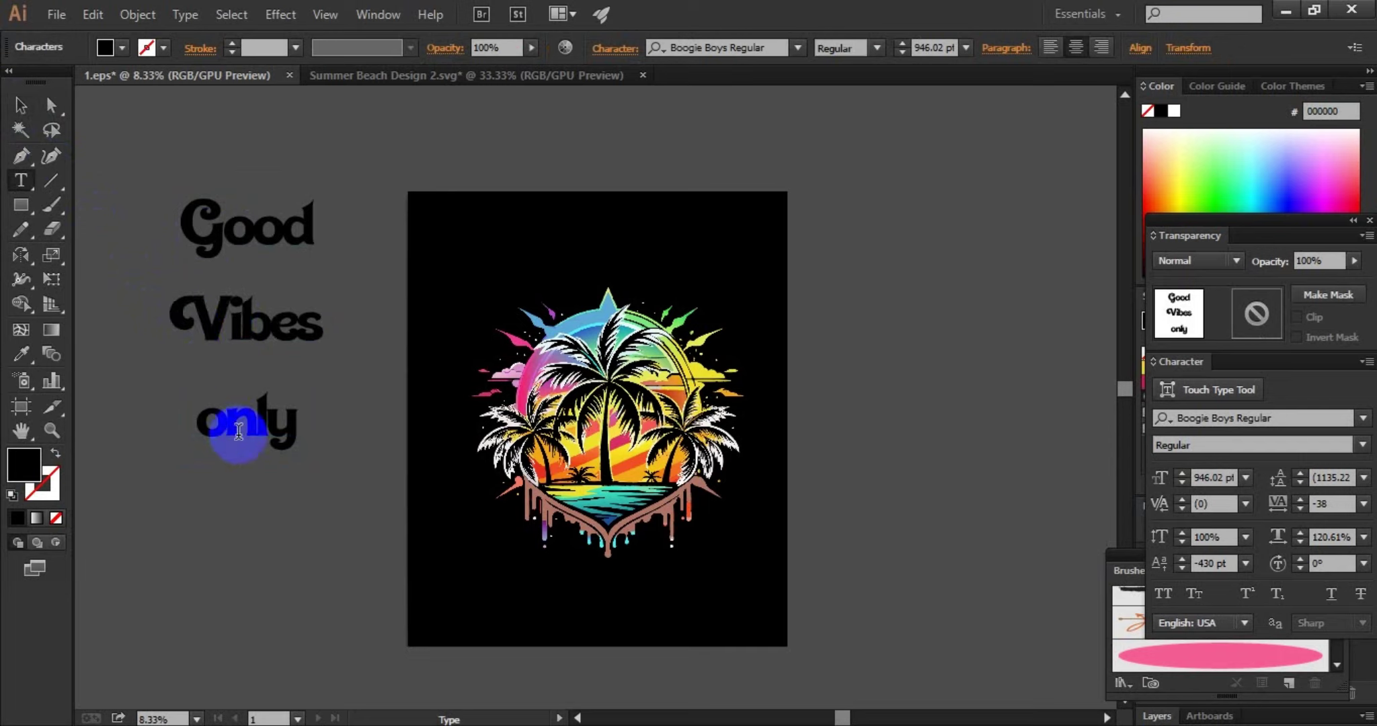
{"action": "left_click_drag", "start_coordinate": [232, 422], "coordinate": [209, 422]}
{"action": "type", "text": "O"}
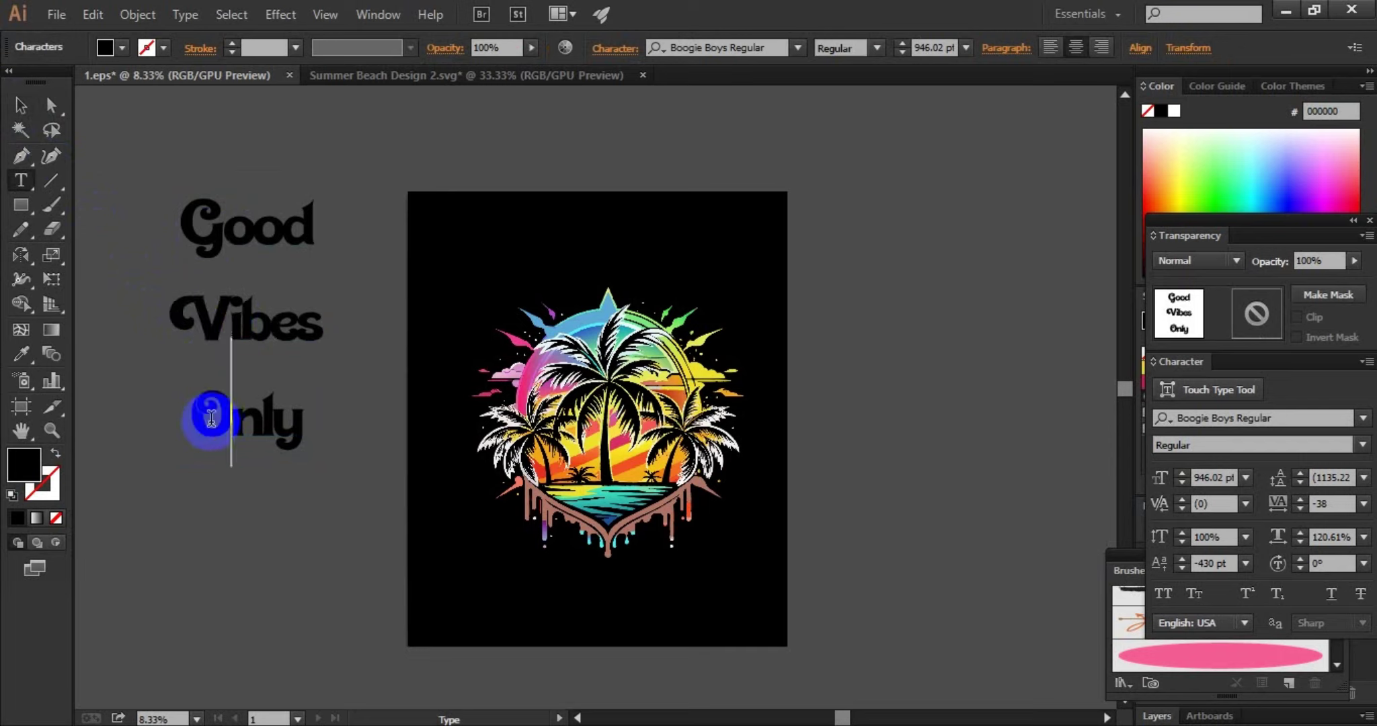
Step: Place a duplicate of the Good Vibes Only lettering to the right of the artboard
{"action": "left_click", "coordinate": [20, 106]}
{"action": "left_click", "coordinate": [187, 106]}
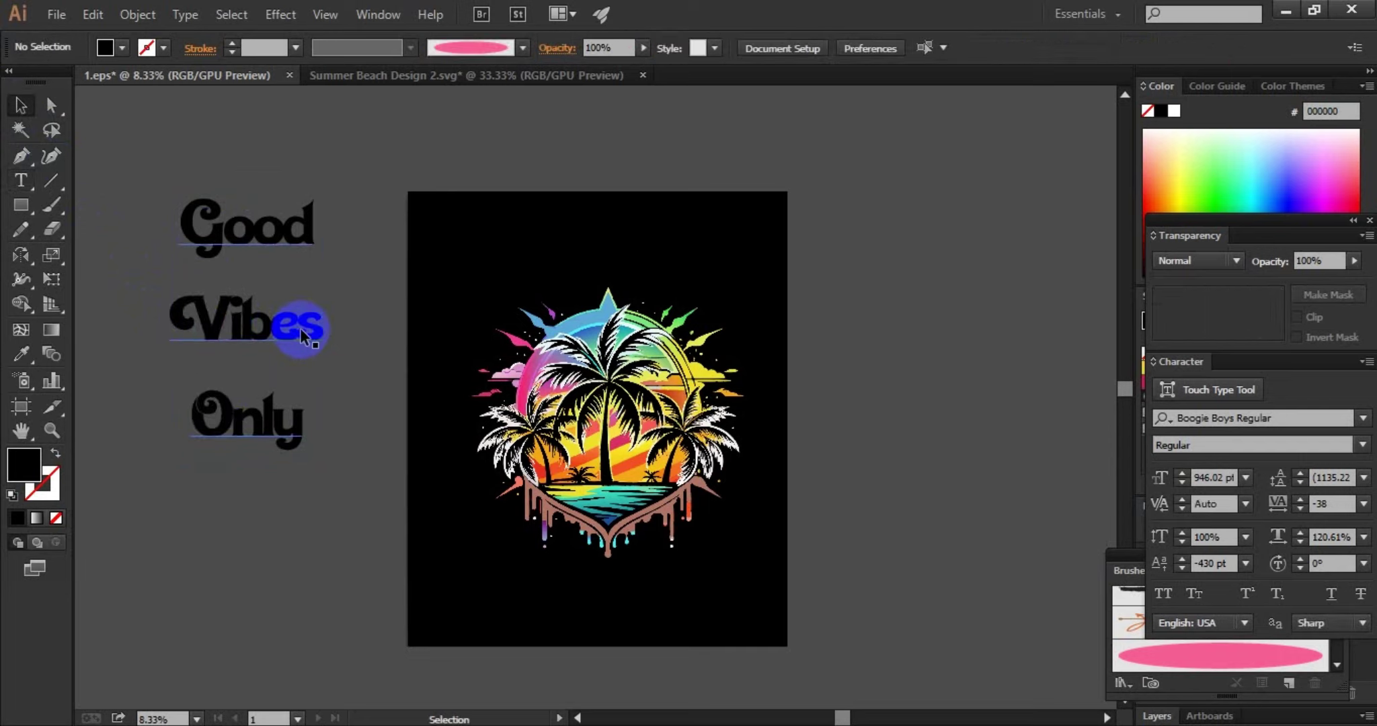
{"action": "left_click_drag", "start_coordinate": [300, 349], "coordinate": [984, 364]}
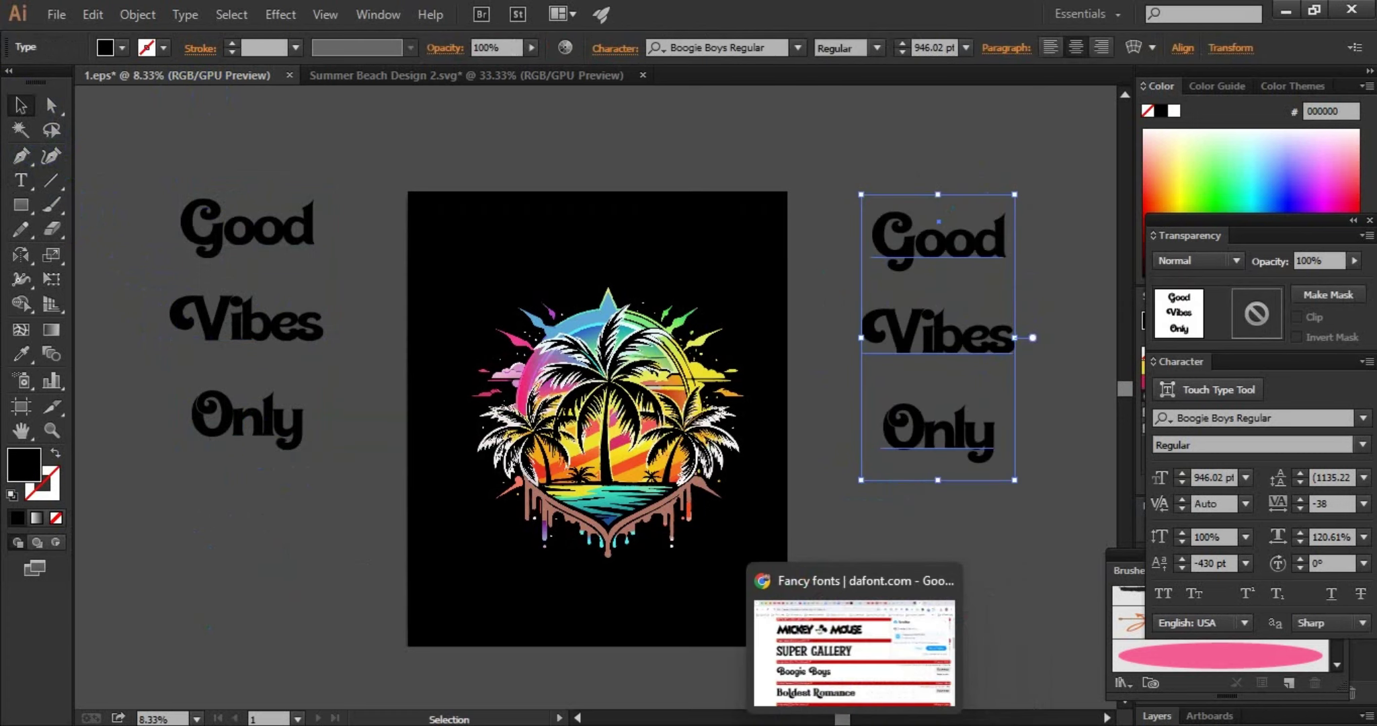
{"action": "left_click", "coordinate": [855, 646]}
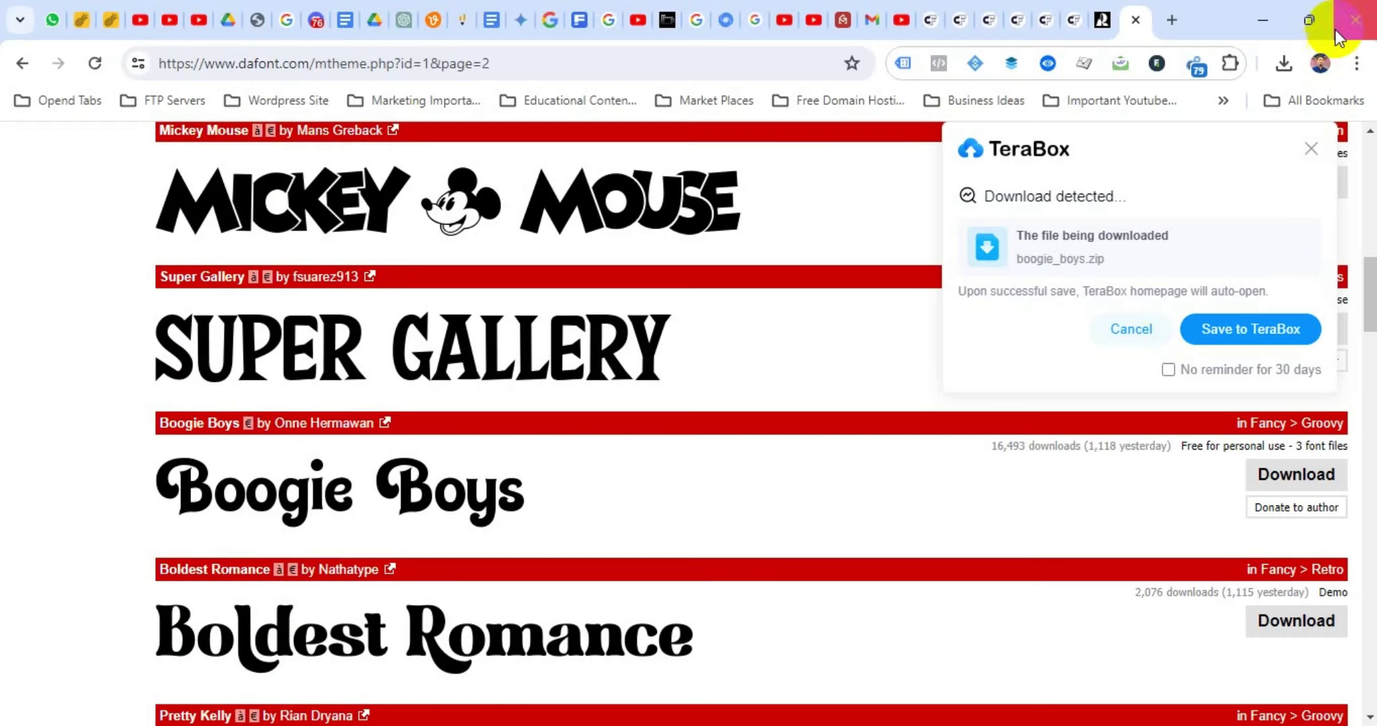
Step: Install Lemon Milk.otf from lemon_milk_2.zip, close the windows, and return to the design
{"action": "left_click", "coordinate": [1269, 68]}
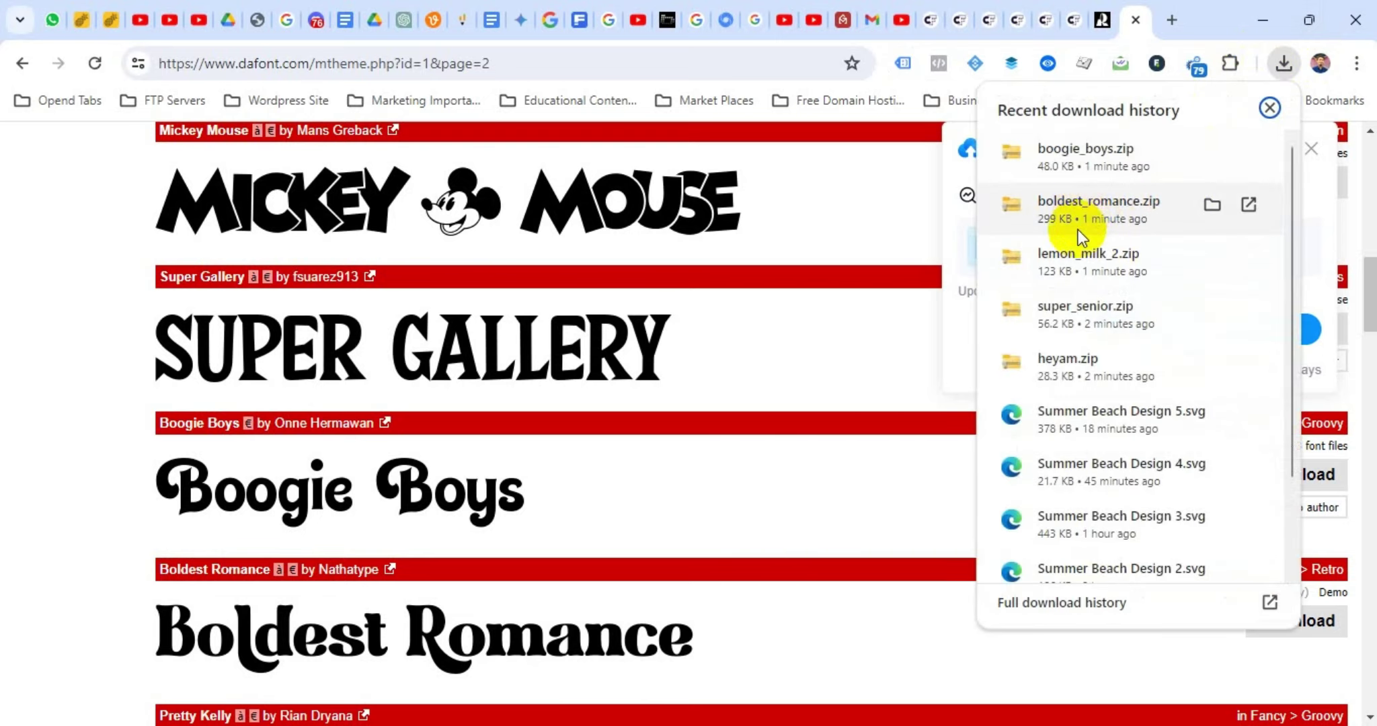
{"action": "left_click", "coordinate": [1078, 259]}
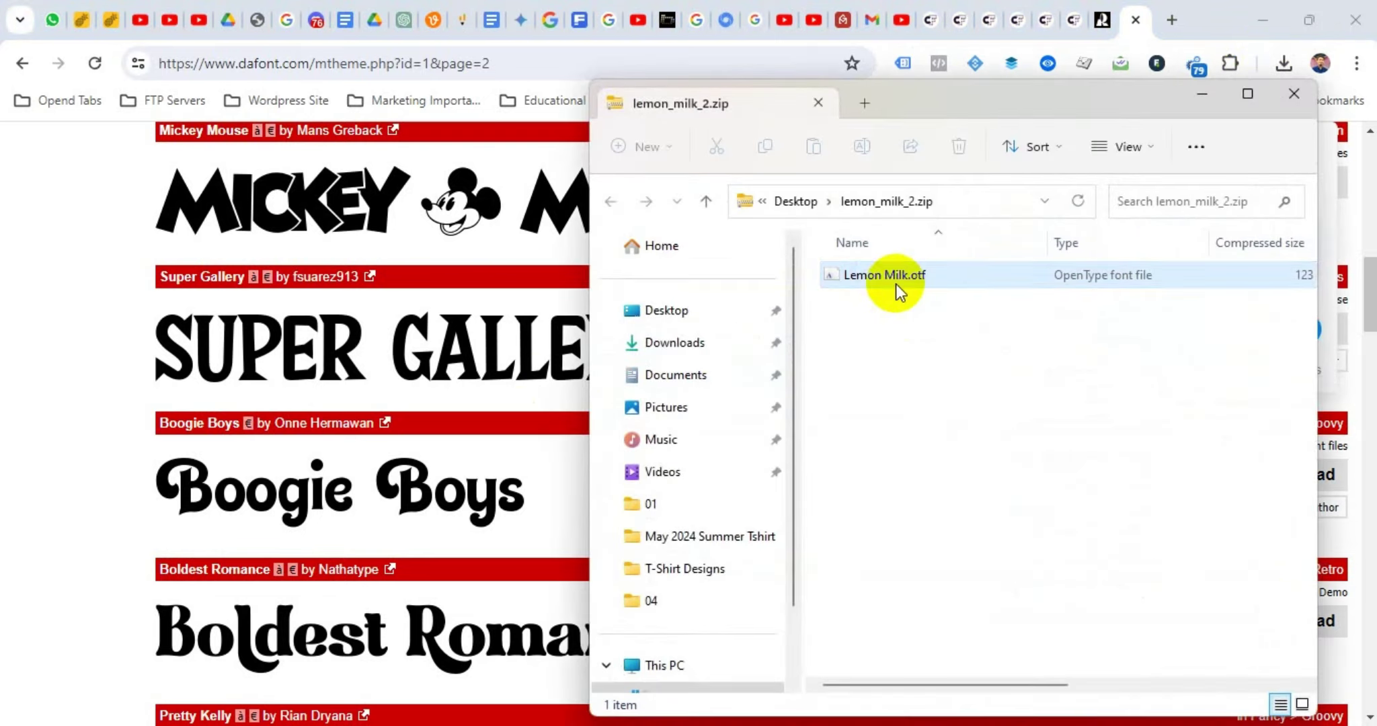
{"action": "left_click", "coordinate": [895, 282]}
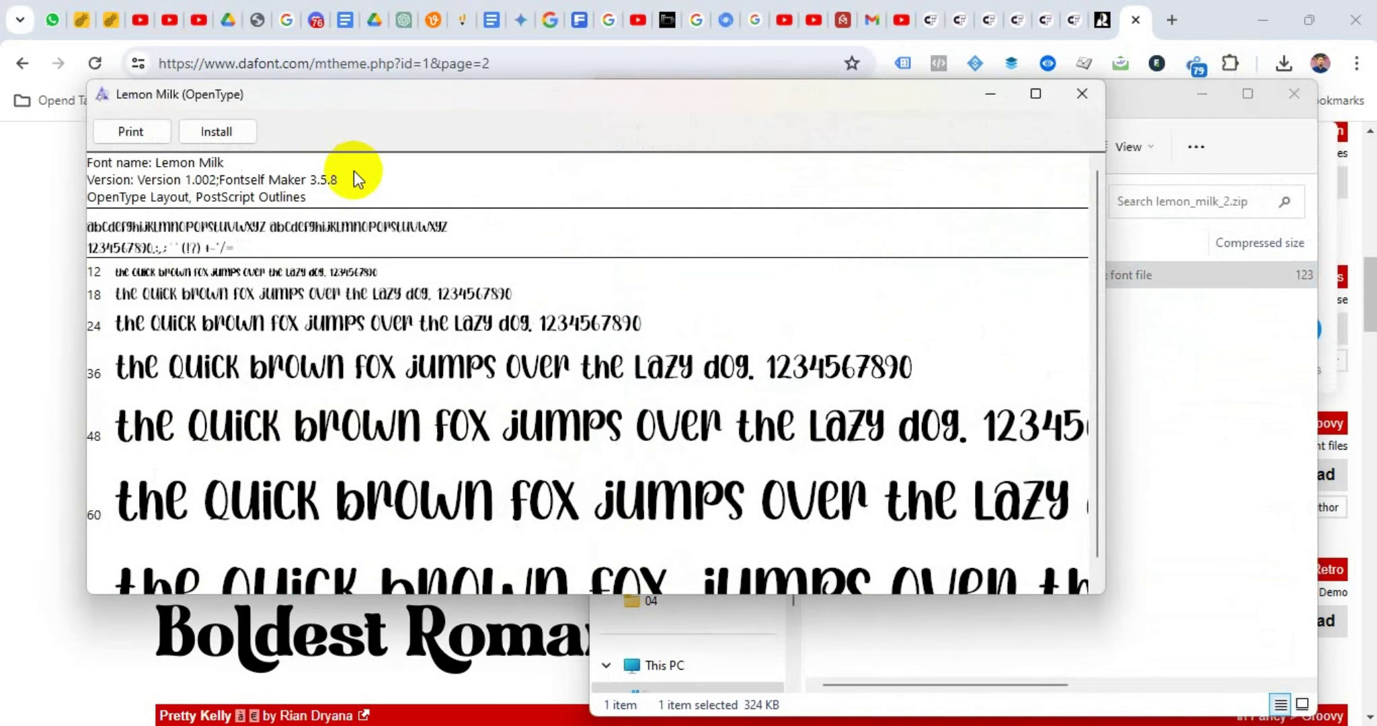
{"action": "left_click", "coordinate": [232, 138]}
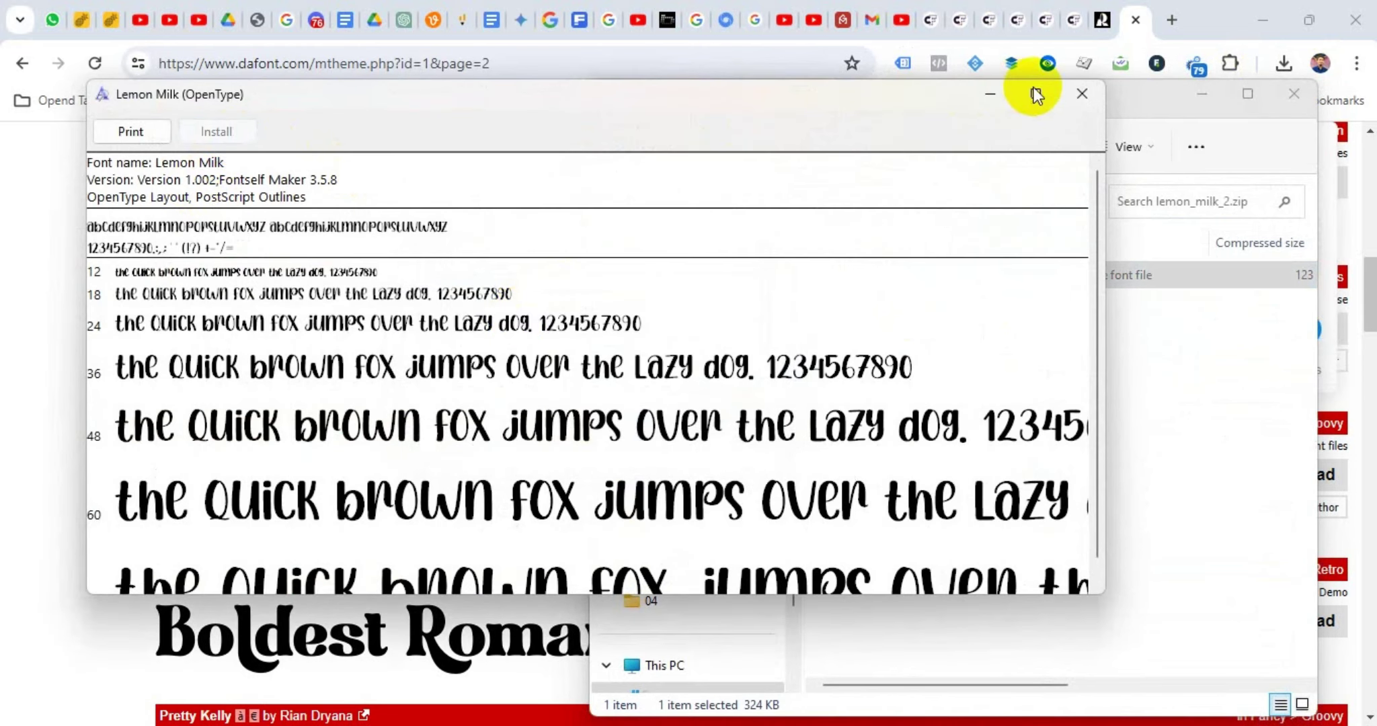
{"action": "left_click", "coordinate": [1082, 93]}
{"action": "left_click", "coordinate": [1291, 94]}
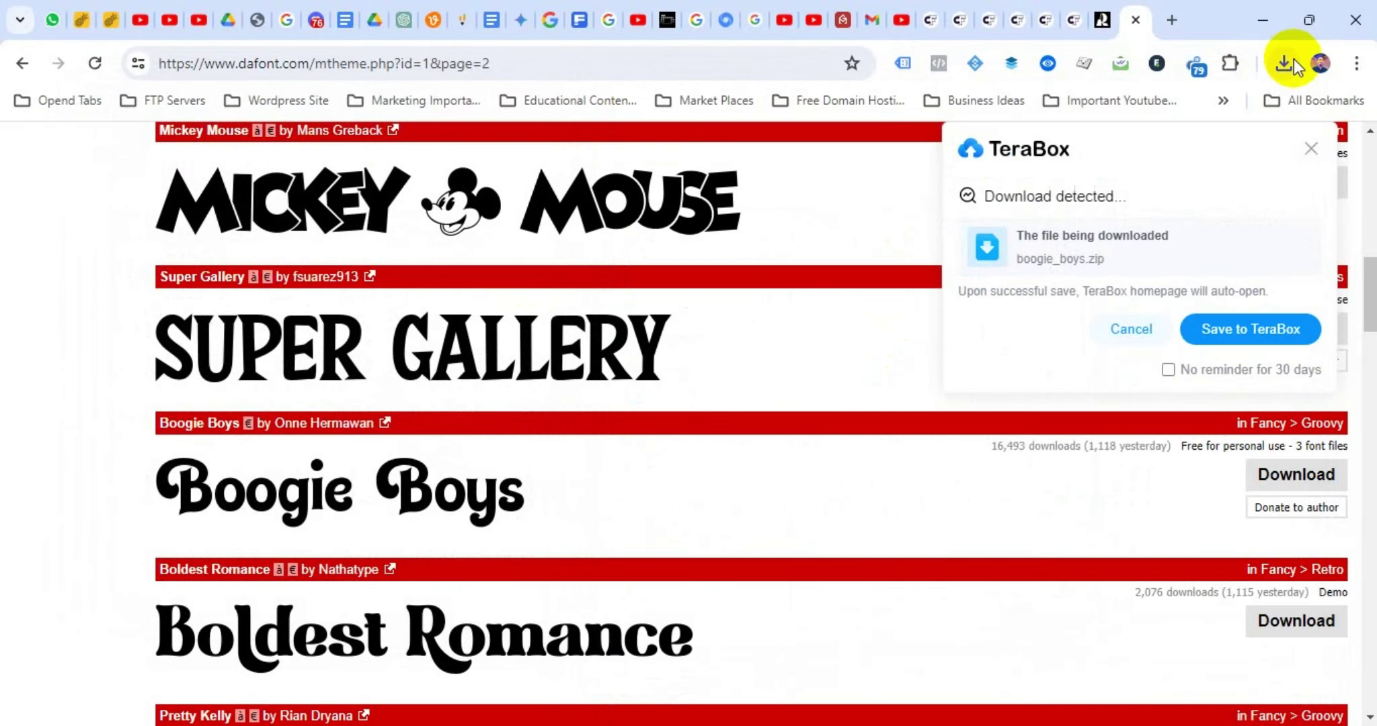
{"action": "left_click", "coordinate": [921, 713]}
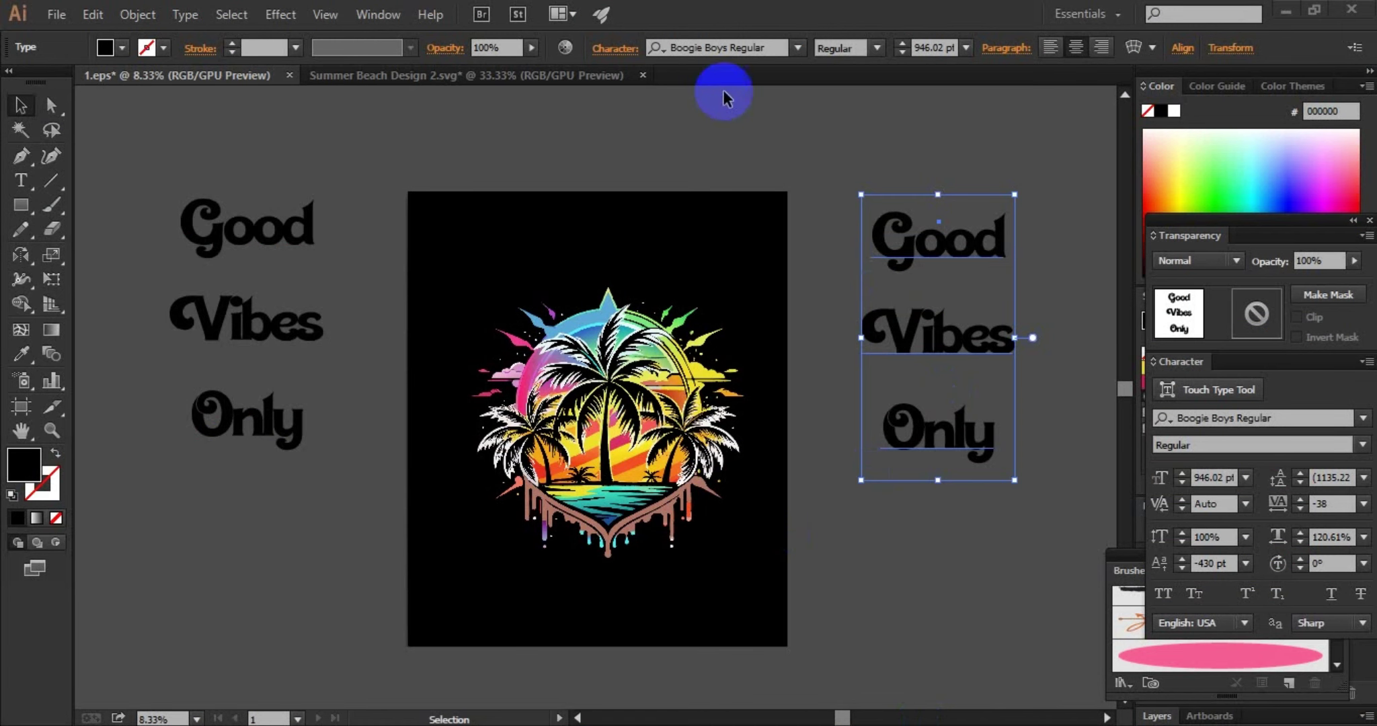
Step: Set the right-hand Good Vibes Only text in the Lemon Milk font
{"action": "left_click", "coordinate": [720, 47]}
{"action": "type", "text": "le"}
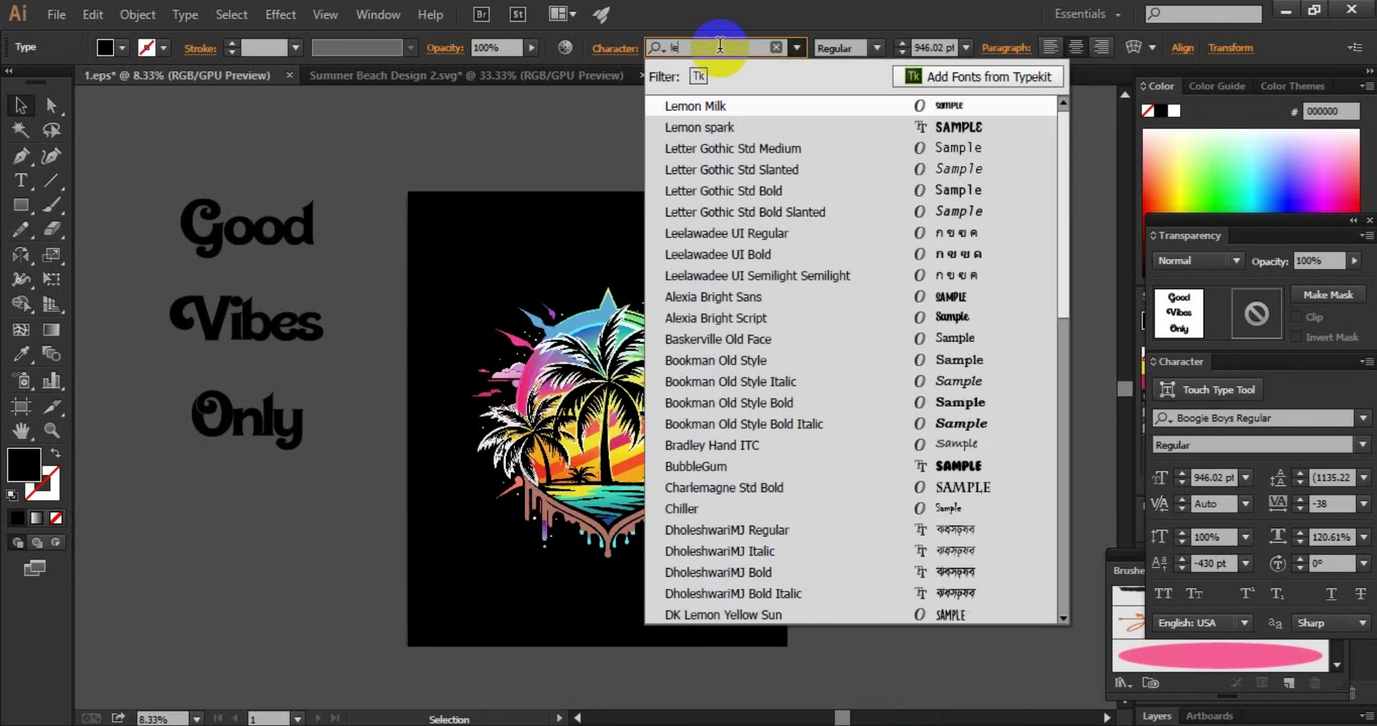
{"action": "type", "text": "m"}
{"action": "left_click", "coordinate": [680, 108]}
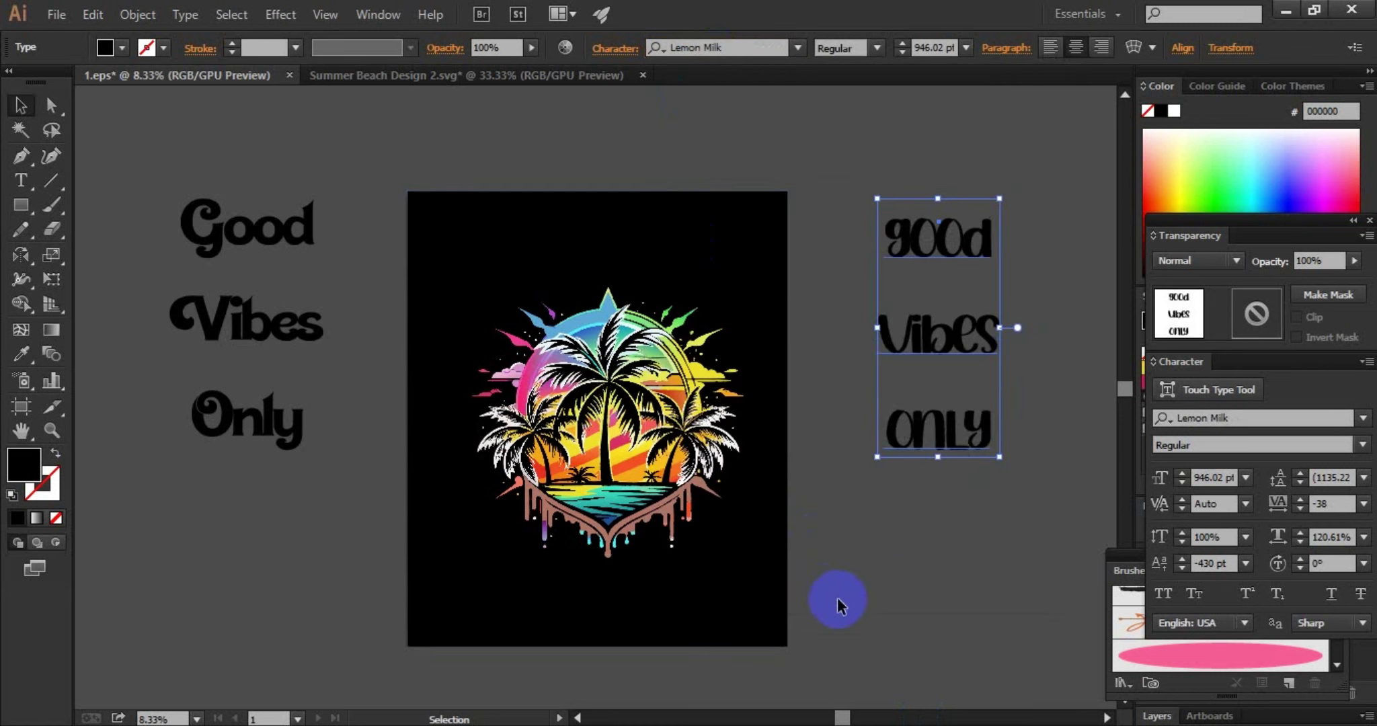
{"action": "key", "text": "shift+t"}
{"action": "left_click", "coordinate": [905, 243]}
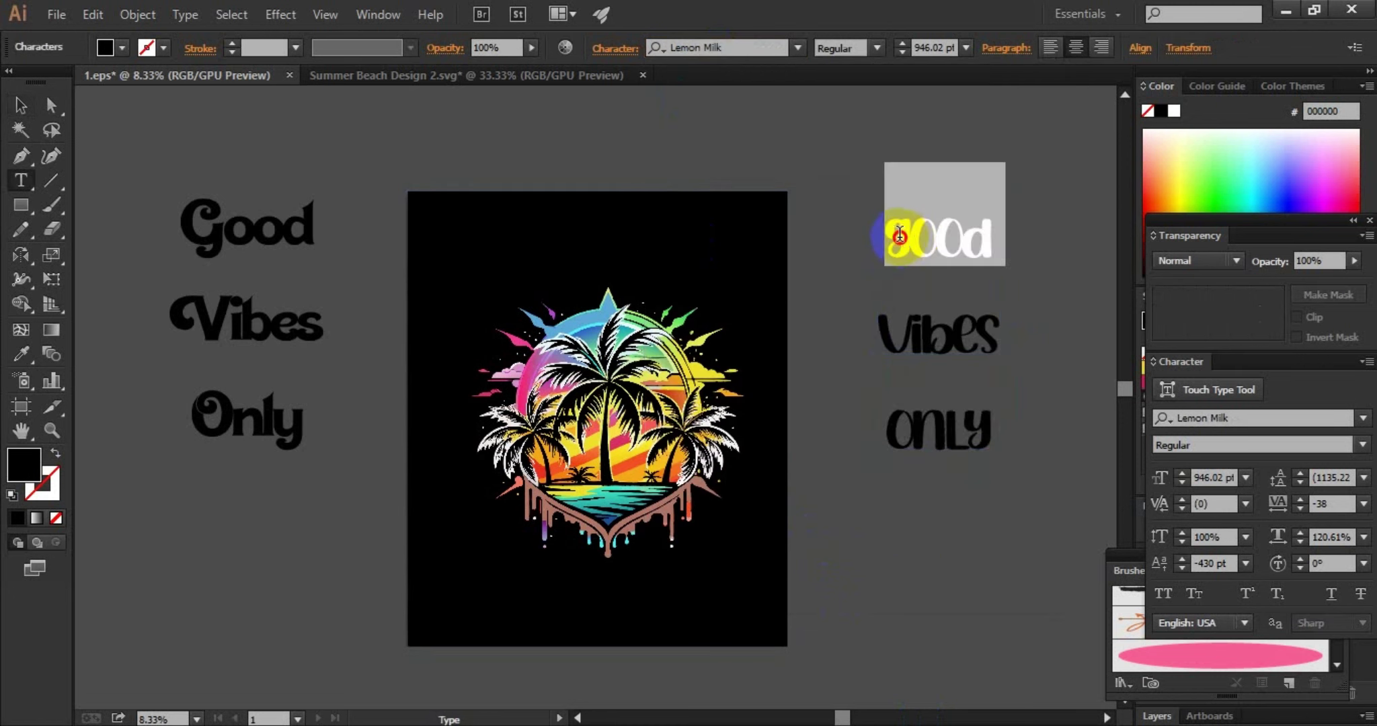
{"action": "left_click", "coordinate": [900, 240]}
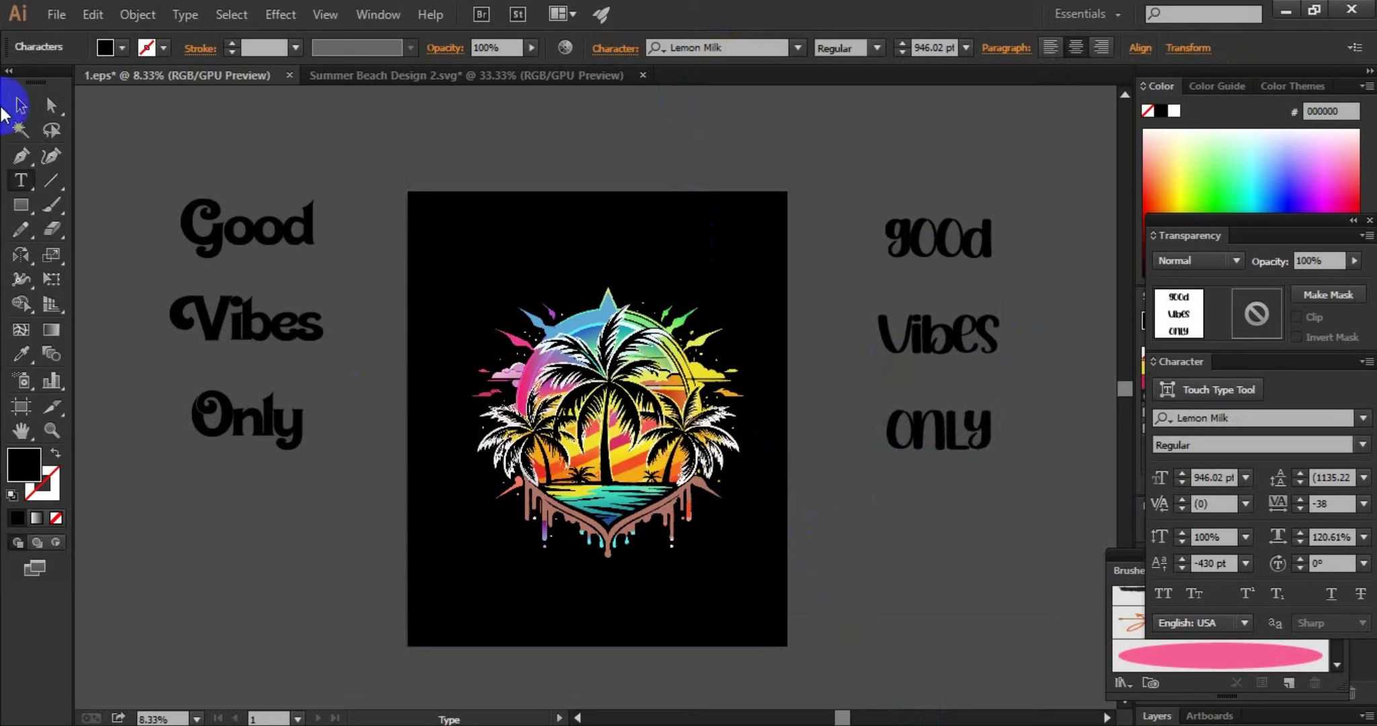
{"action": "left_click", "coordinate": [20, 104]}
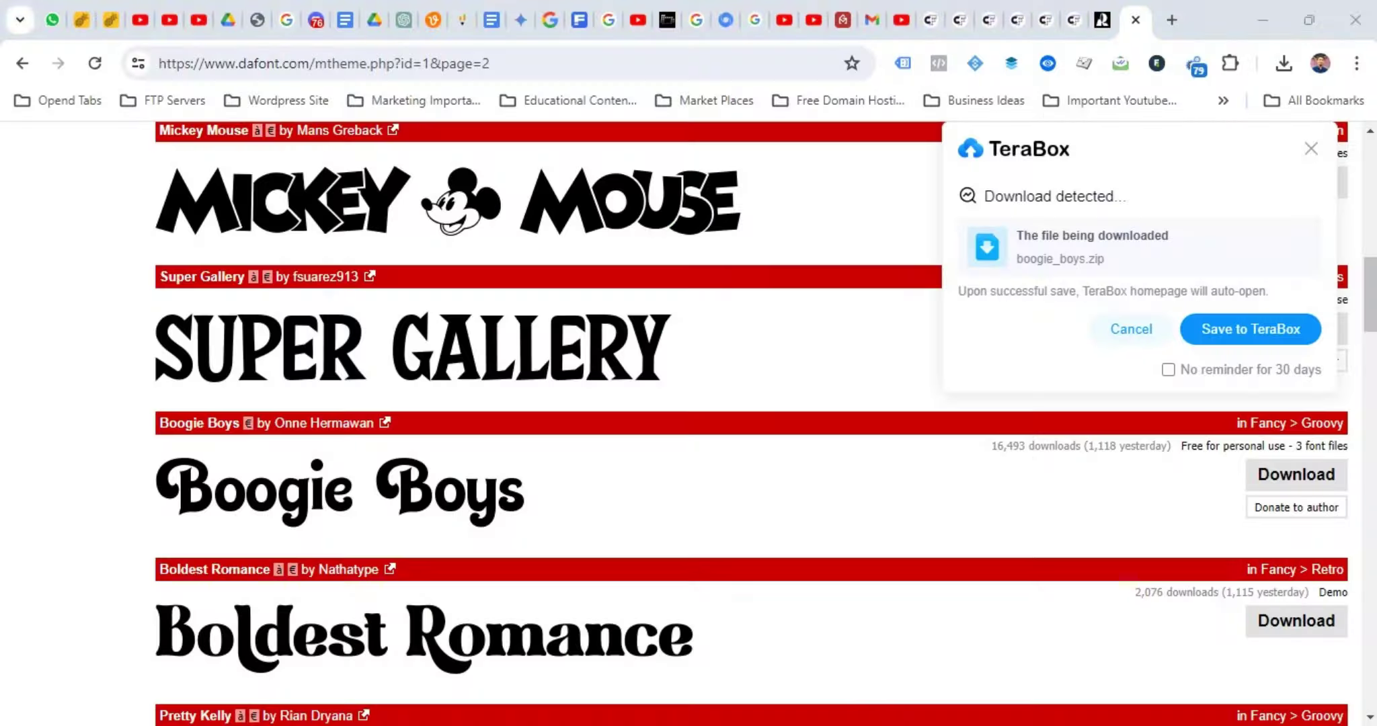
Step: Open the downloaded boldest_romance.zip and its Boldest Romance font file
{"action": "left_click", "coordinate": [1270, 67]}
{"action": "left_click", "coordinate": [1088, 213]}
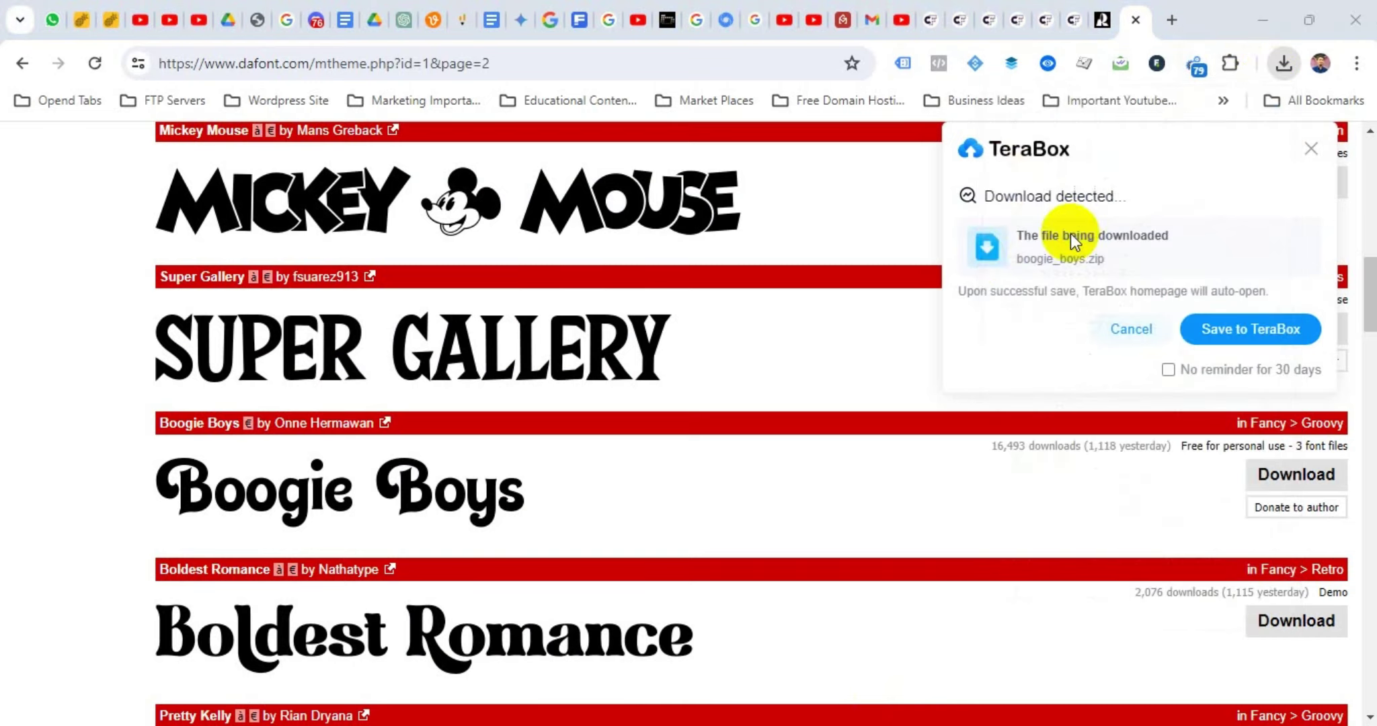
{"action": "left_click", "coordinate": [899, 201]}
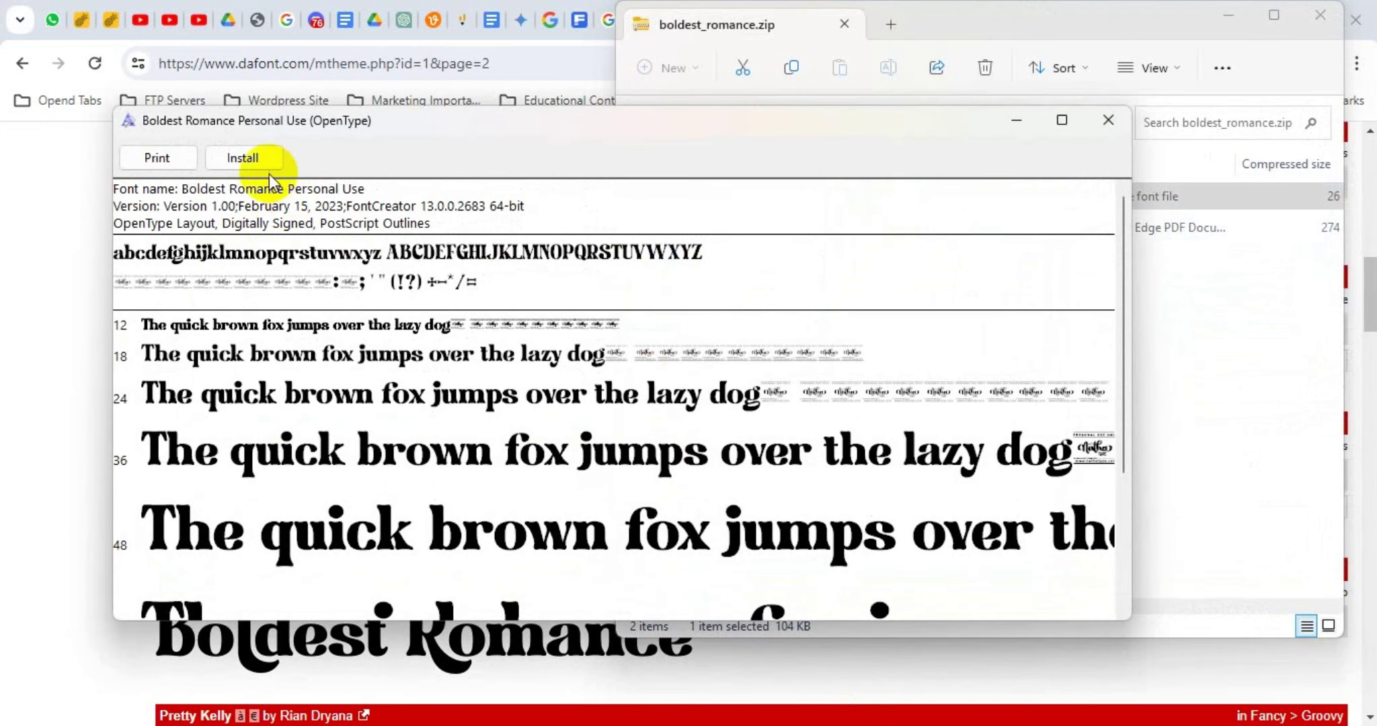
Step: Install the Boldest Romance and Super Senior fonts, then close the font preview
{"action": "left_click", "coordinate": [256, 160]}
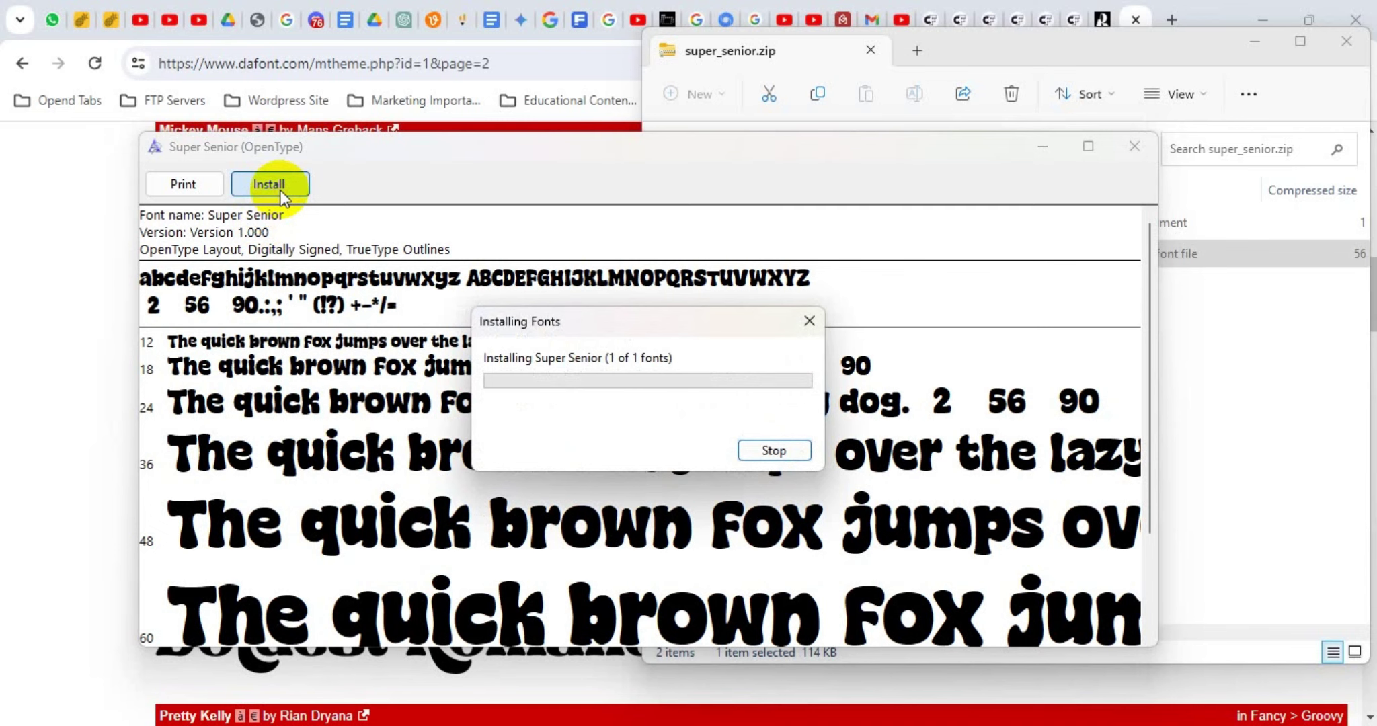
{"action": "left_click", "coordinate": [1135, 146]}
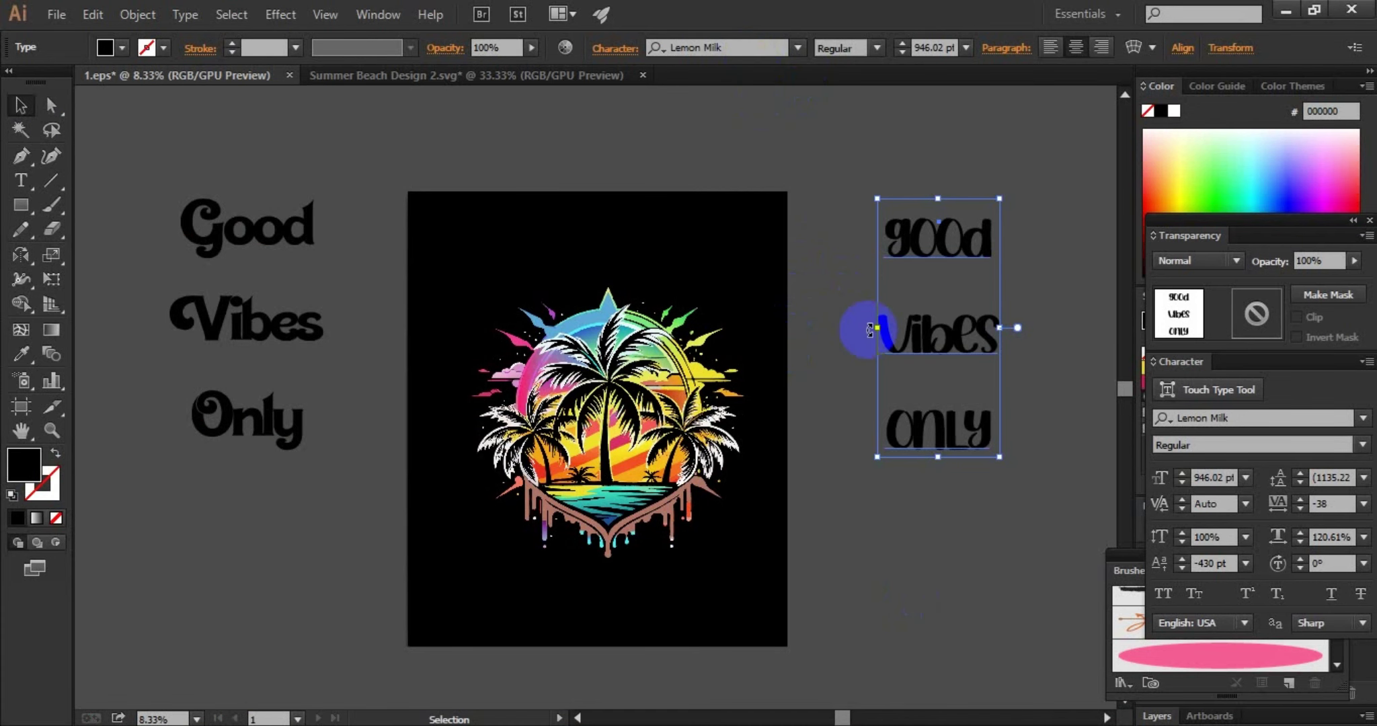
Step: Duplicate the right text to the lower left and set the copy in Super Senior
{"action": "left_click_drag", "start_coordinate": [918, 306], "coordinate": [214, 576]}
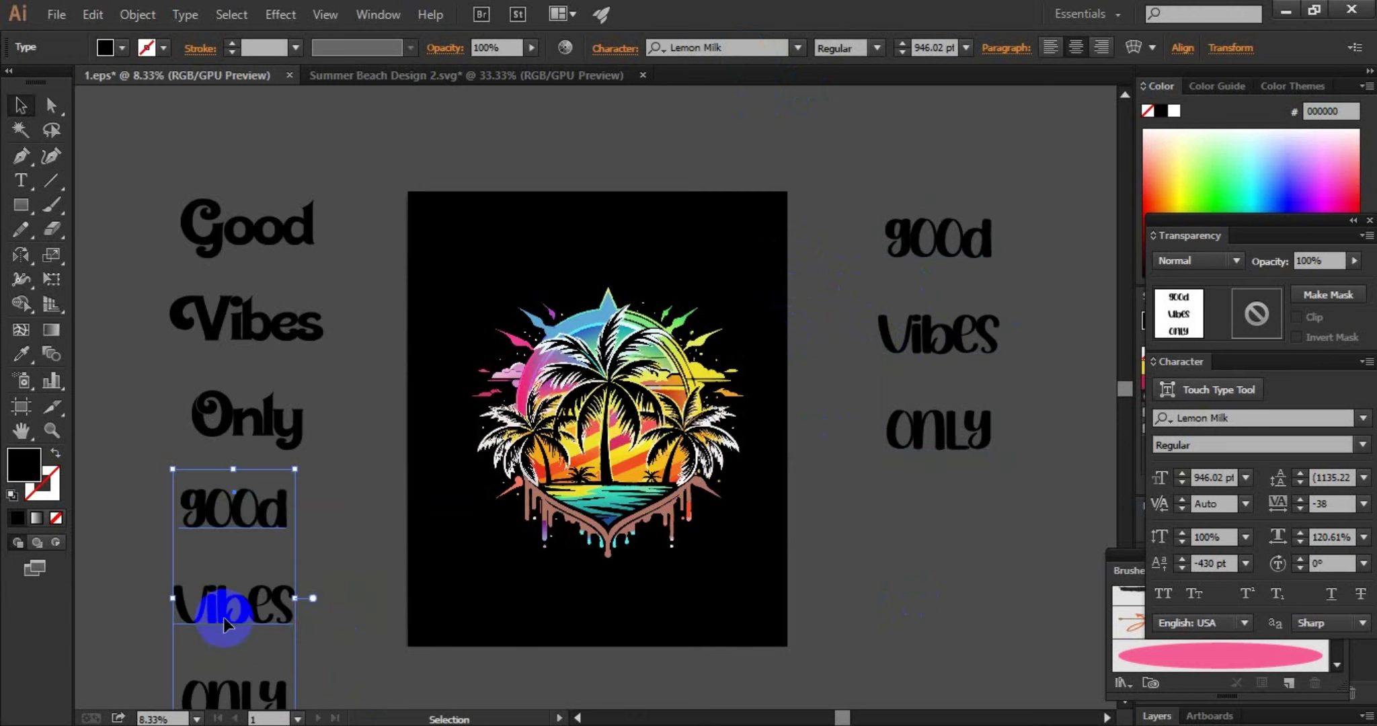
{"action": "left_click", "coordinate": [740, 47]}
{"action": "type", "text": "su"}
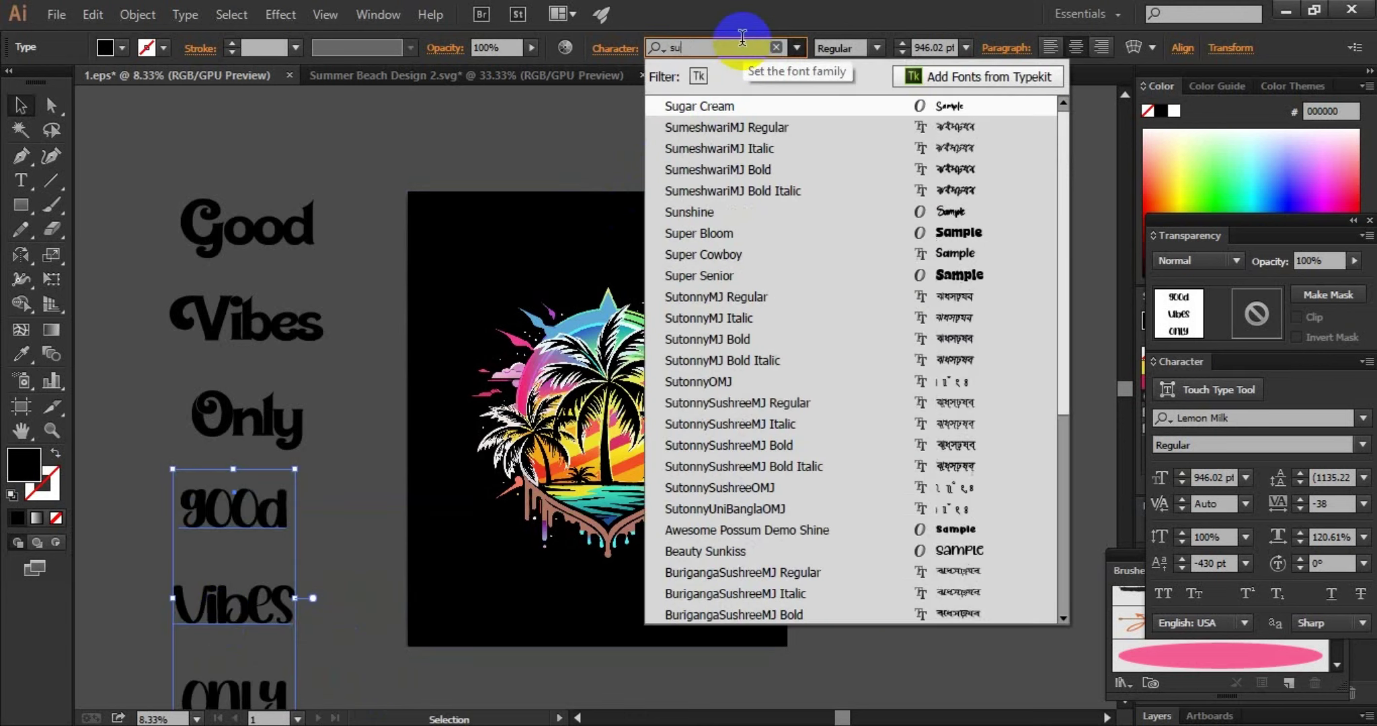
{"action": "type", "text": "p"}
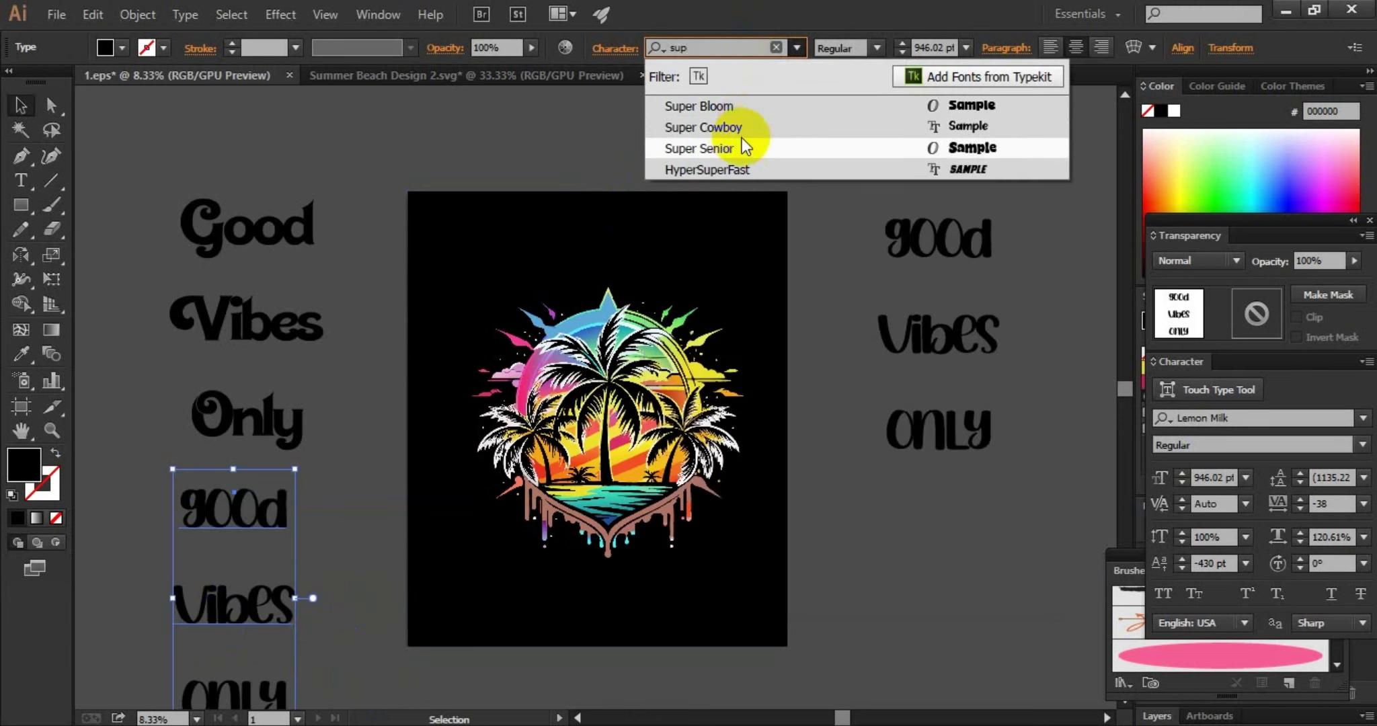
{"action": "left_click", "coordinate": [740, 146]}
Step: Move the script and Super Senior texts up and resize the Super Senior copy
{"action": "left_click_drag", "start_coordinate": [240, 430], "coordinate": [240, 353]}
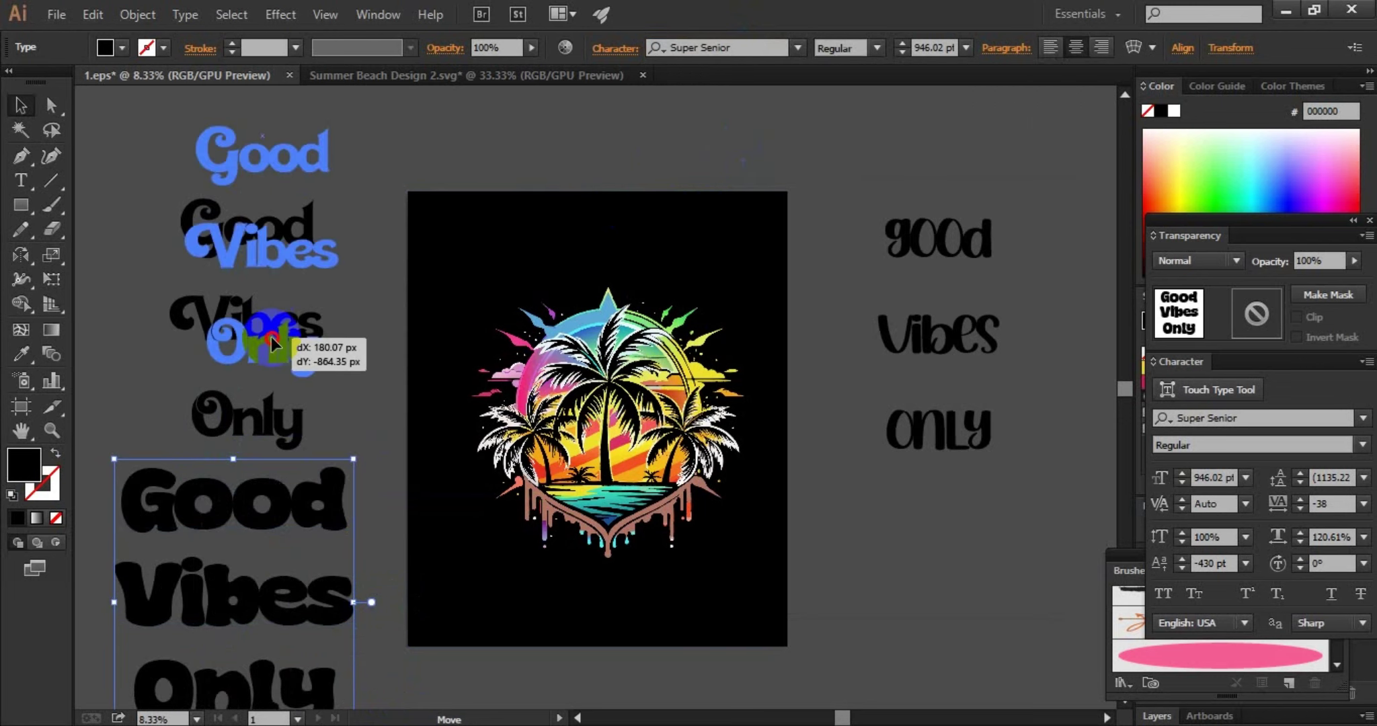
{"action": "left_click_drag", "start_coordinate": [236, 591], "coordinate": [243, 513]}
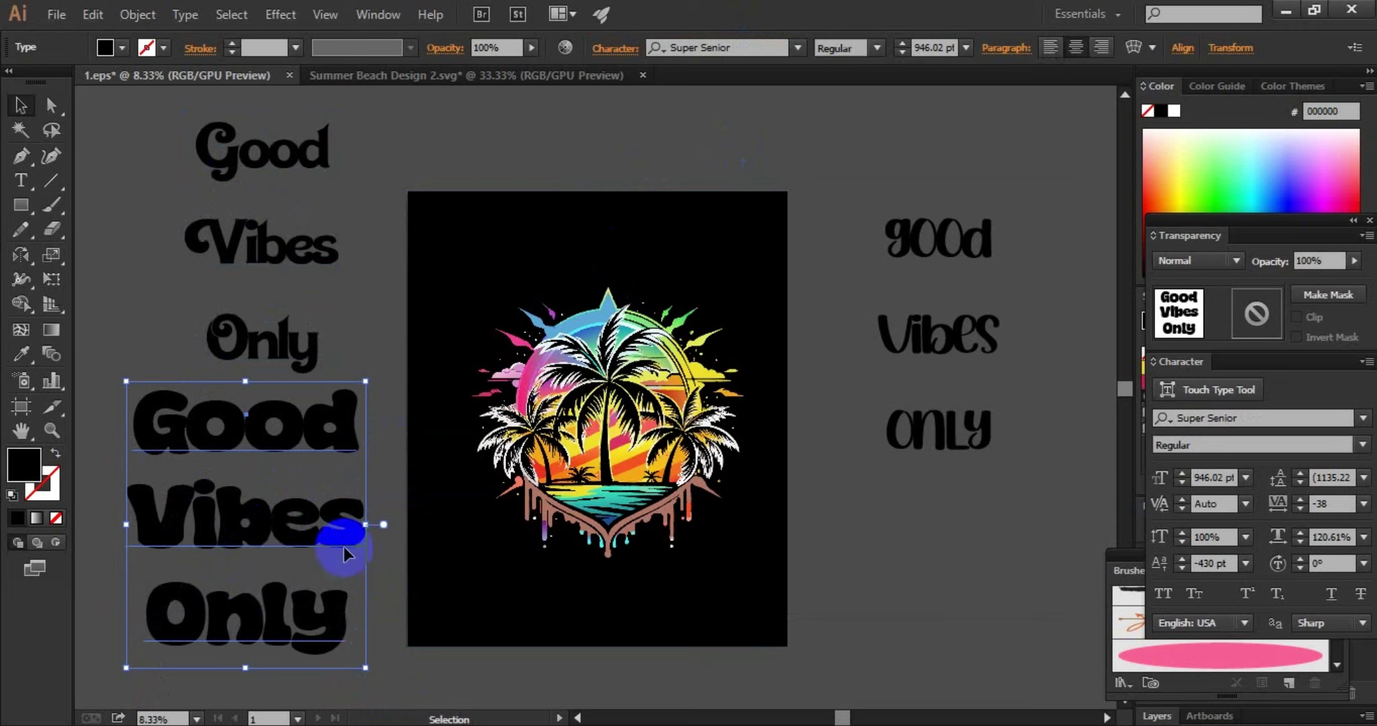
{"action": "left_click_drag", "start_coordinate": [365, 524], "coordinate": [352, 525]}
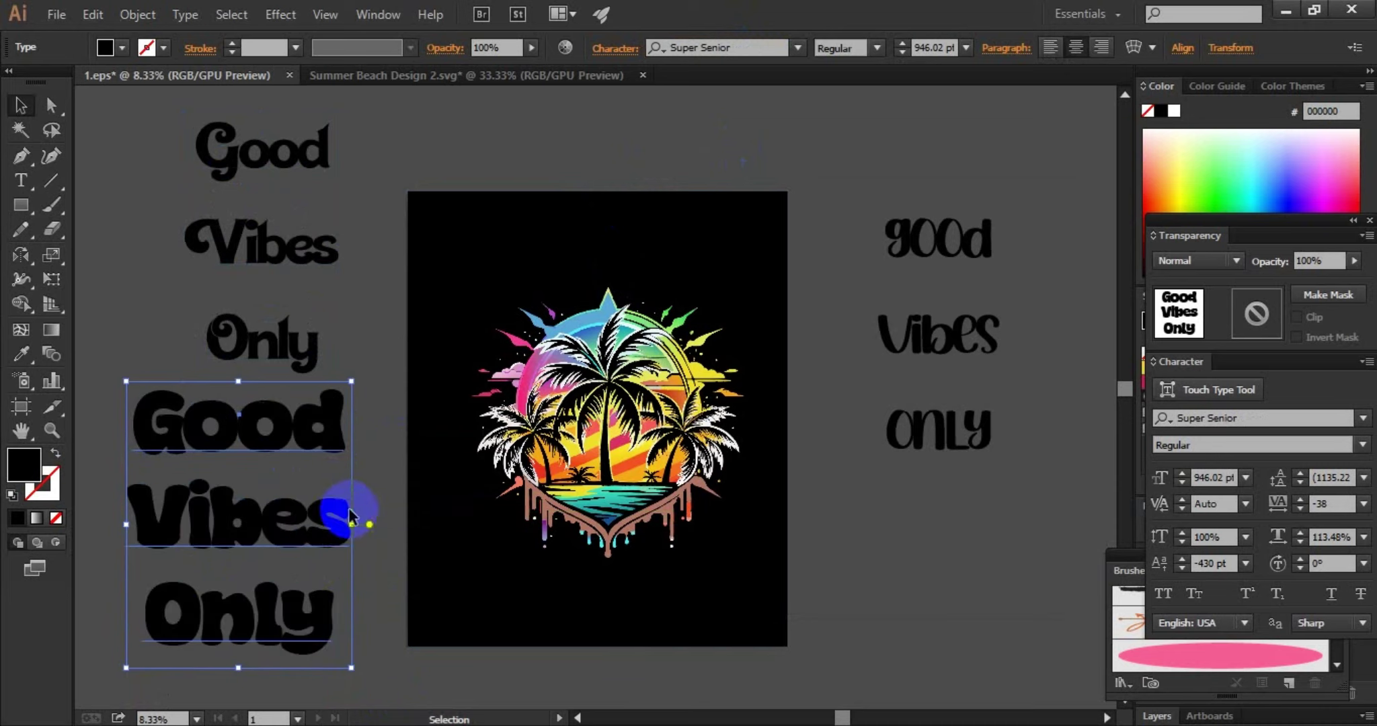
{"action": "mouse_move", "coordinate": [240, 668]}
{"action": "left_mouse_down"}
{"action": "mouse_move", "coordinate": [235, 648]}
{"action": "mouse_move", "coordinate": [237, 676]}
{"action": "left_mouse_up"}
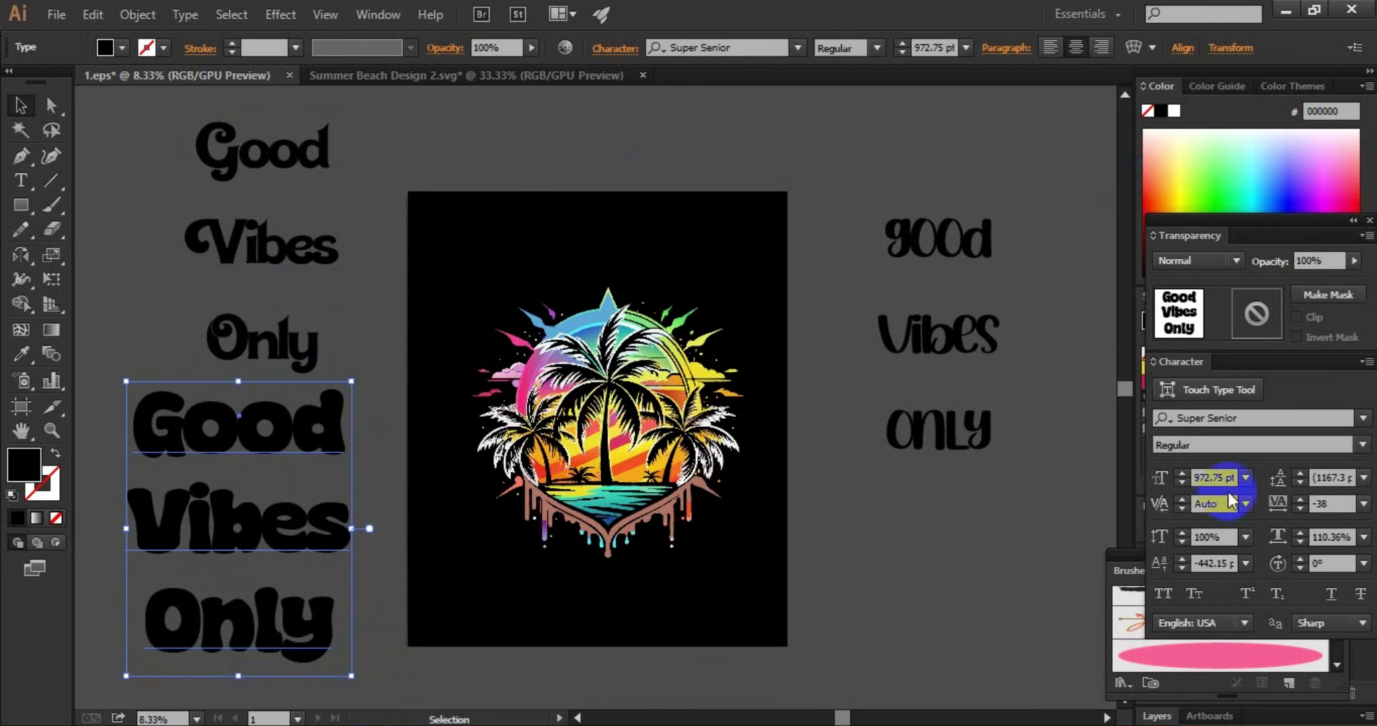
Step: Loosen the Super Senior copy's letter spacing in the Character panel
{"action": "left_click", "coordinate": [1302, 499]}
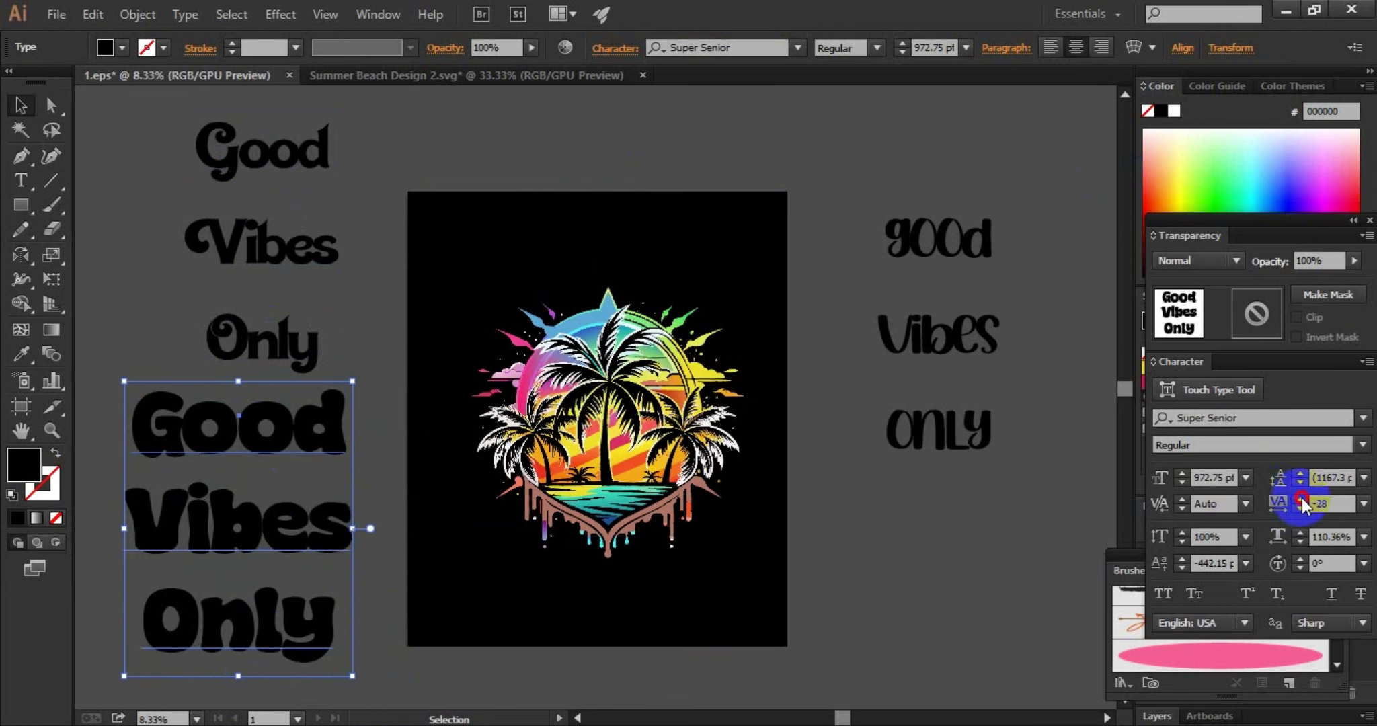
{"action": "left_click", "coordinate": [1302, 498]}
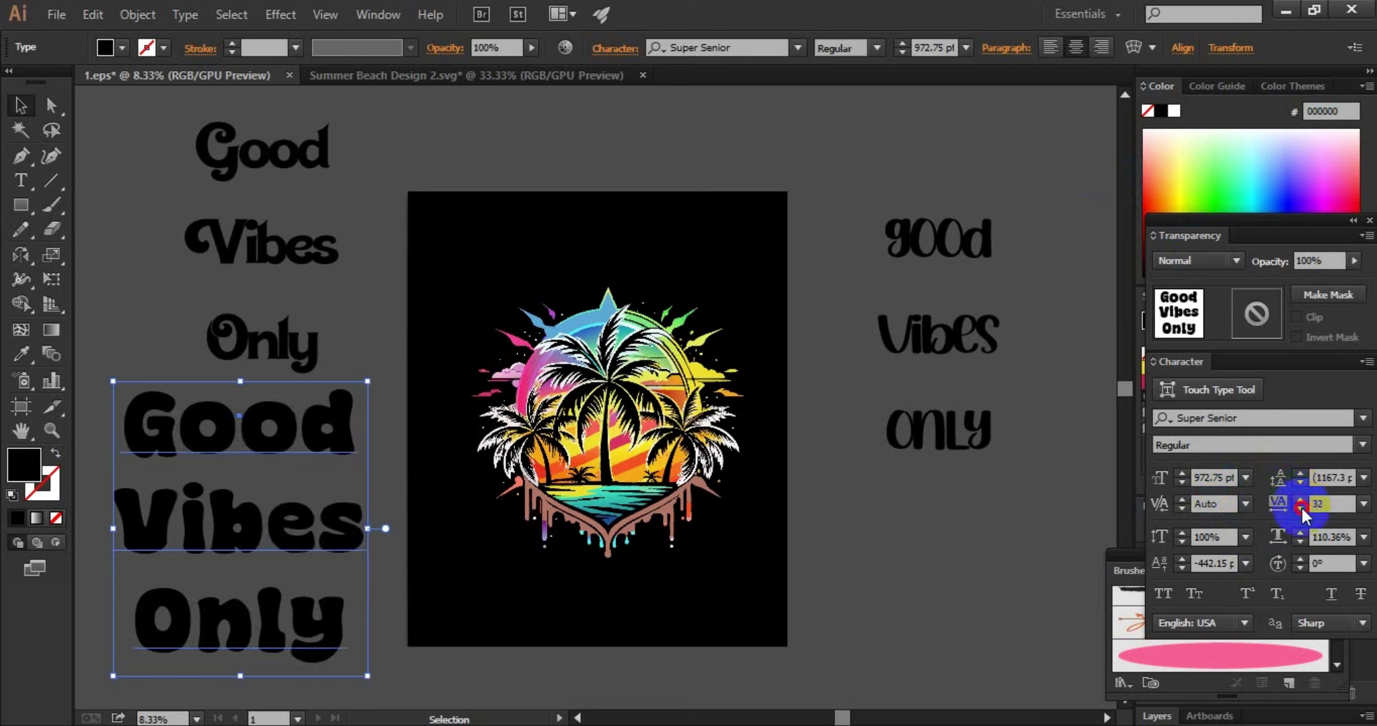
{"action": "left_click", "coordinate": [1302, 509]}
{"action": "left_click", "coordinate": [1301, 509]}
{"action": "left_click", "coordinate": [1302, 509]}
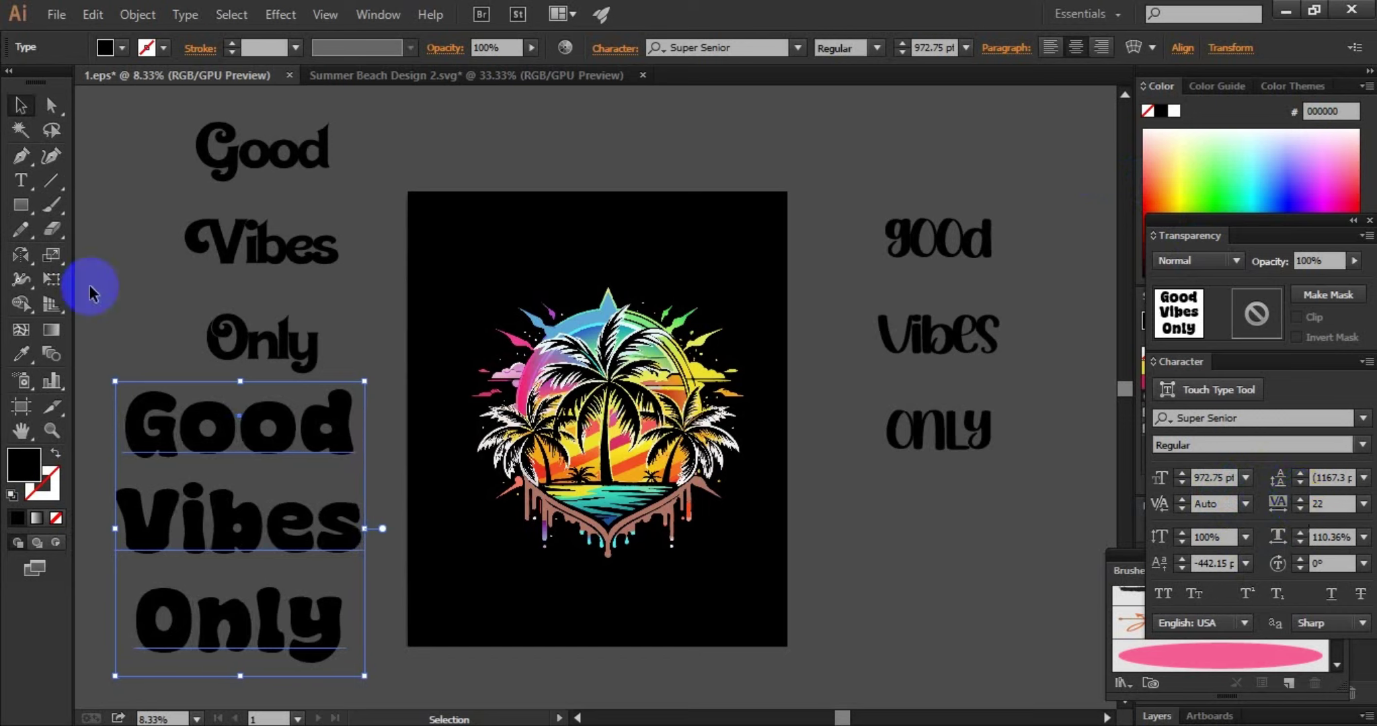
{"action": "left_click", "coordinate": [223, 214]}
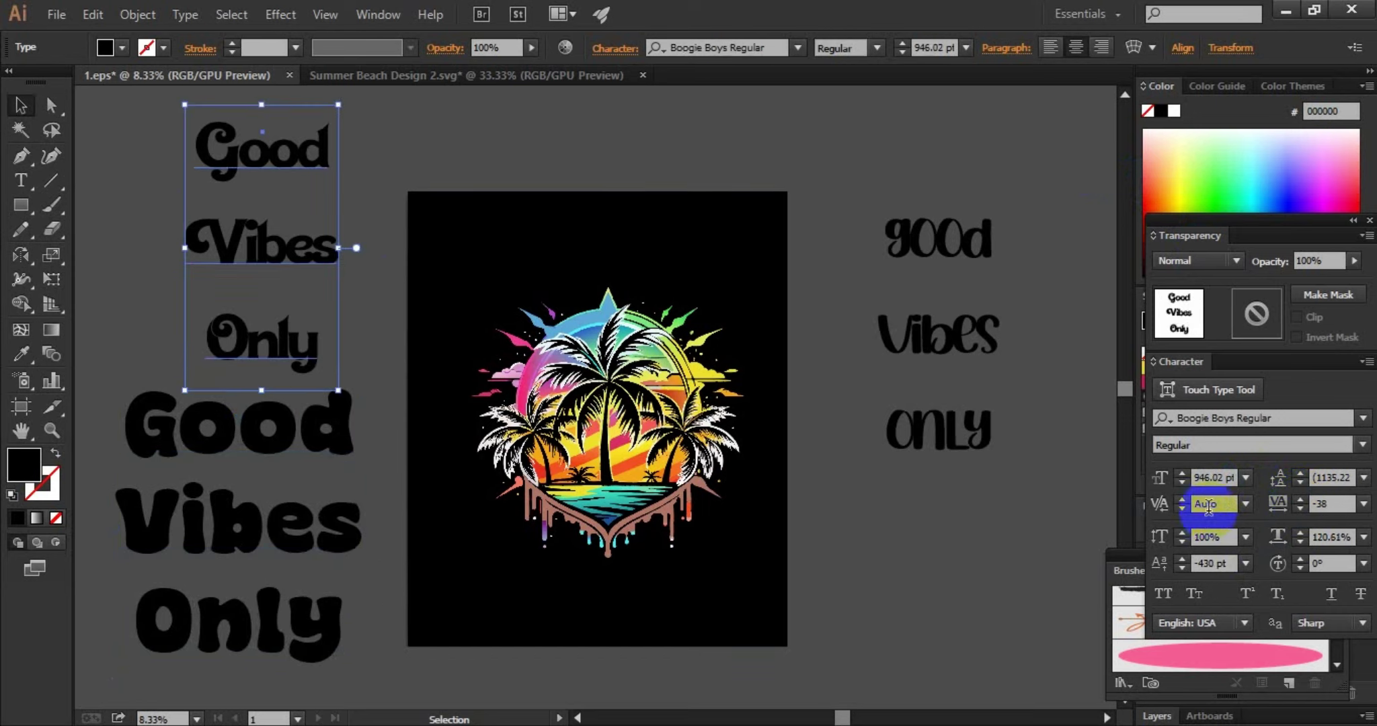
Step: Widen the letter spacing of the script text and the right Lemon Milk text
{"action": "left_click", "coordinate": [1298, 499]}
{"action": "left_click", "coordinate": [1298, 499]}
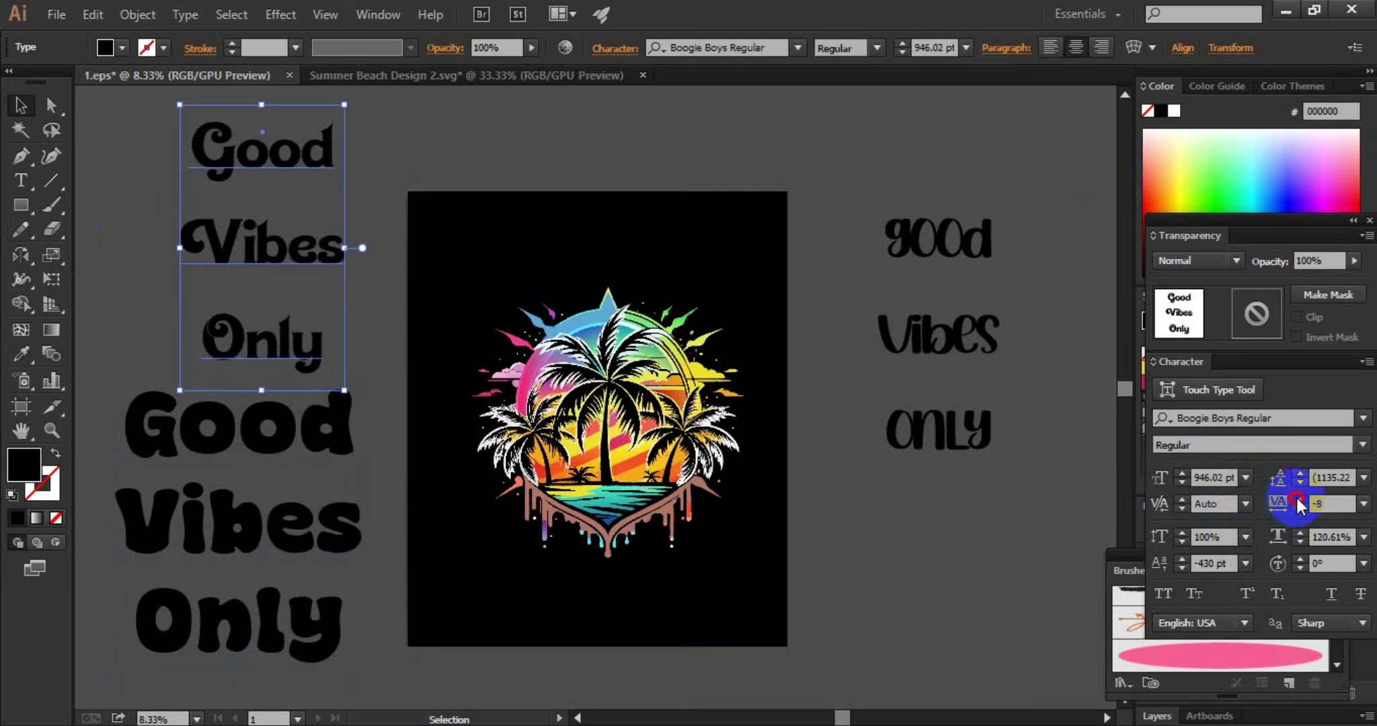
{"action": "left_click", "coordinate": [916, 273]}
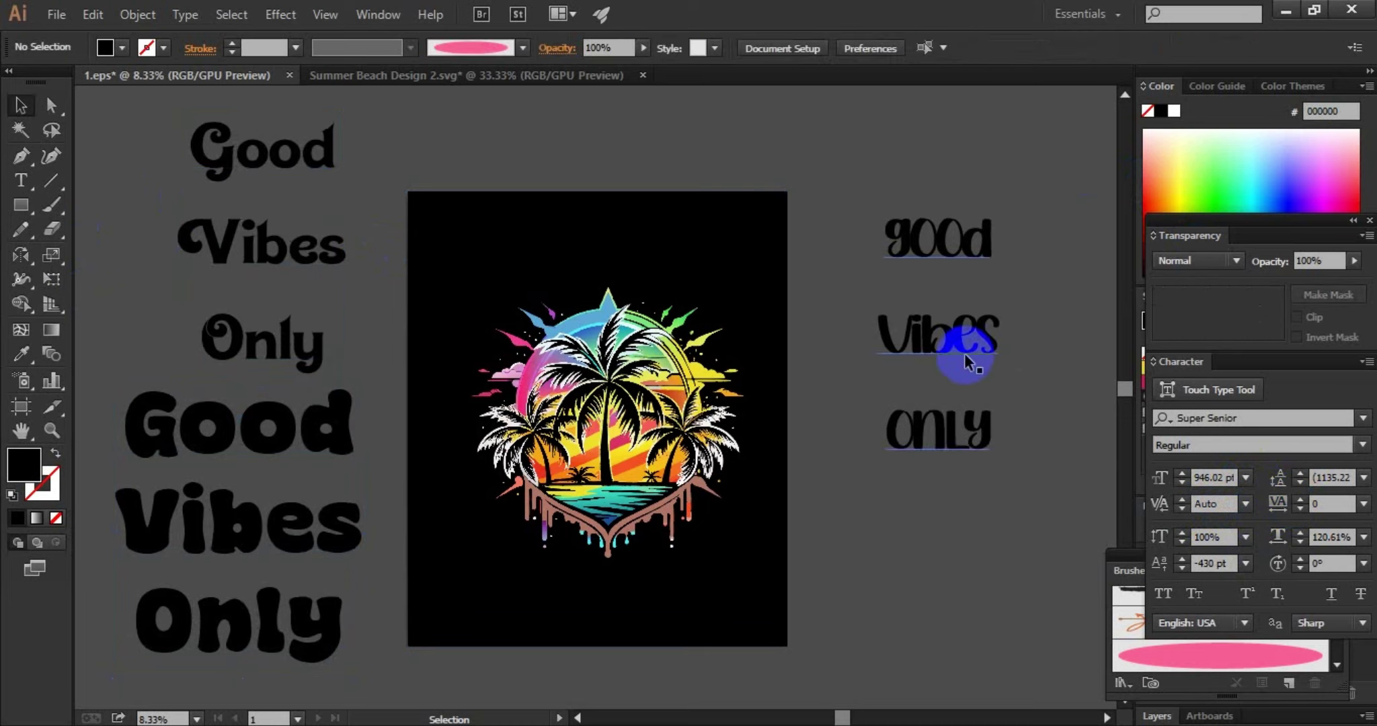
{"action": "left_click", "coordinate": [962, 348]}
{"action": "left_click", "coordinate": [1298, 499]}
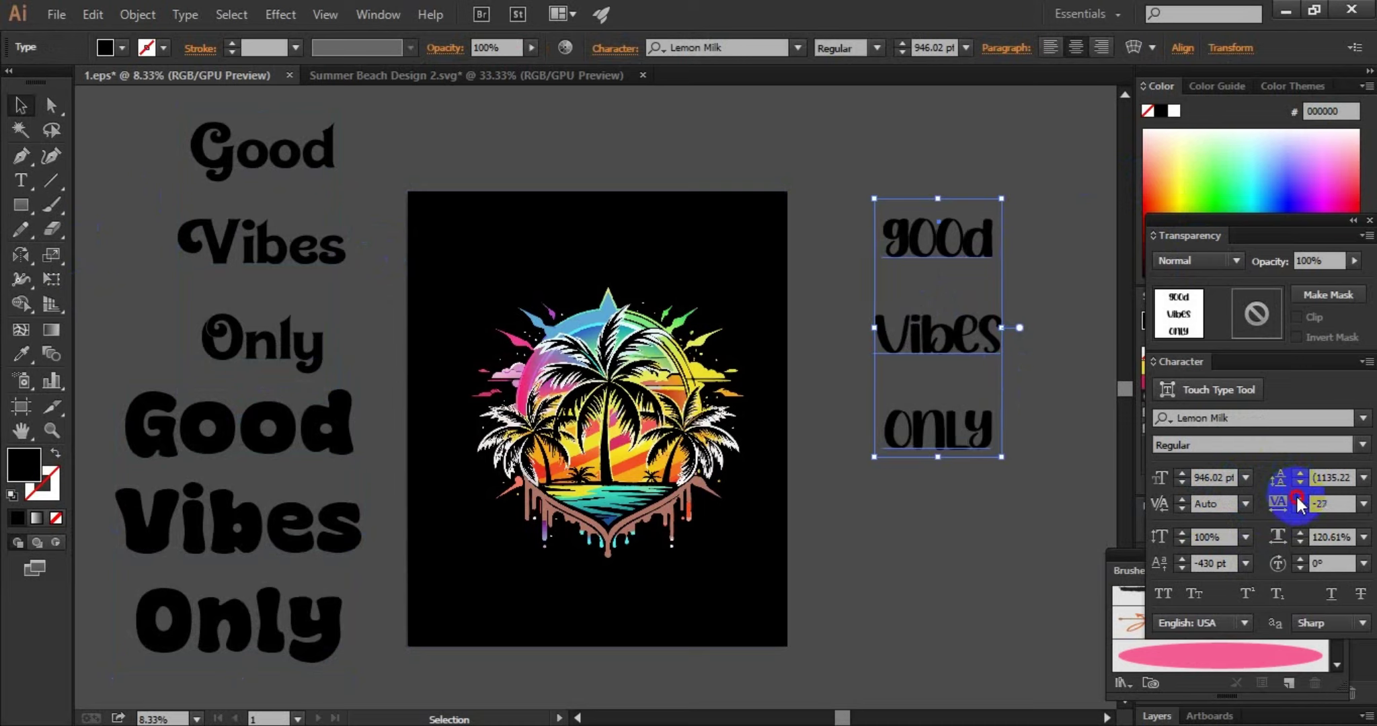
{"action": "left_click", "coordinate": [1298, 500]}
{"action": "left_click", "coordinate": [1298, 500]}
{"action": "type", "text": "4"}
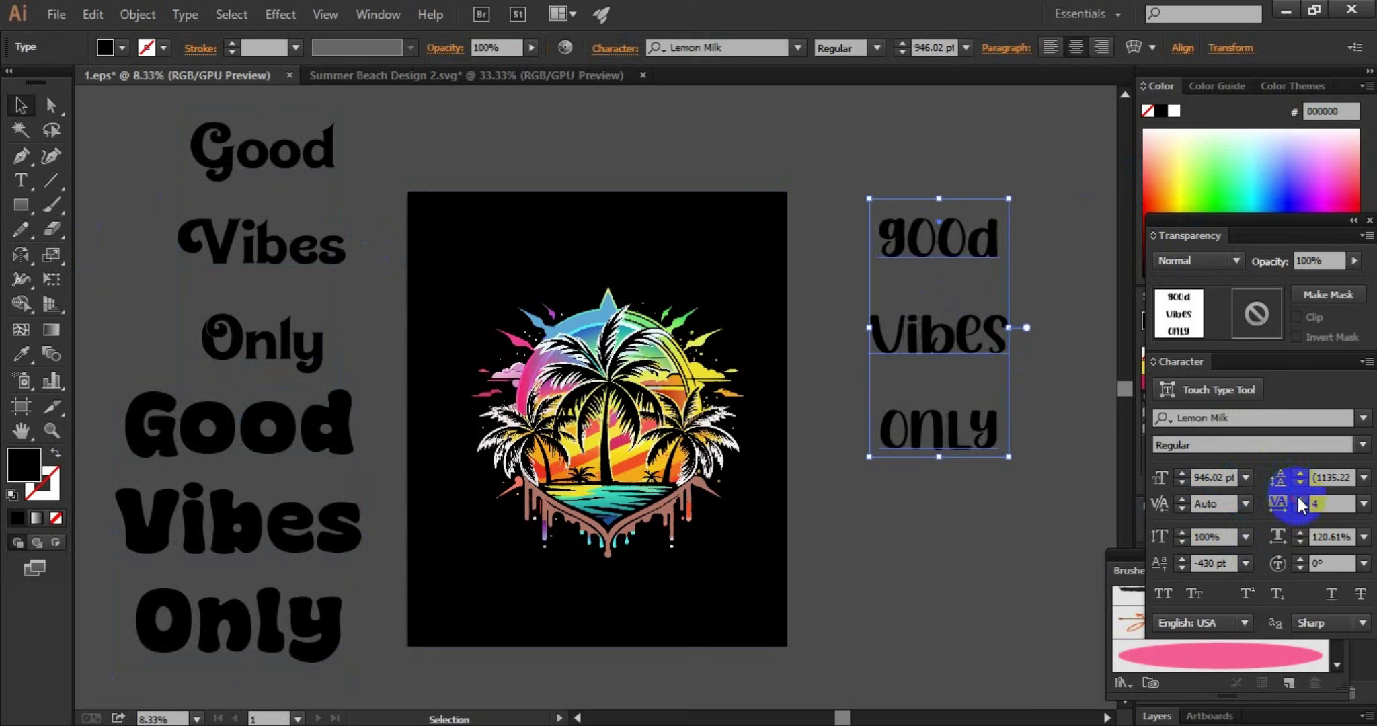
{"action": "left_click", "coordinate": [898, 505]}
Step: Copy the script Good Vibes Only to the right side and lower it slightly
{"action": "left_click", "coordinate": [188, 535]}
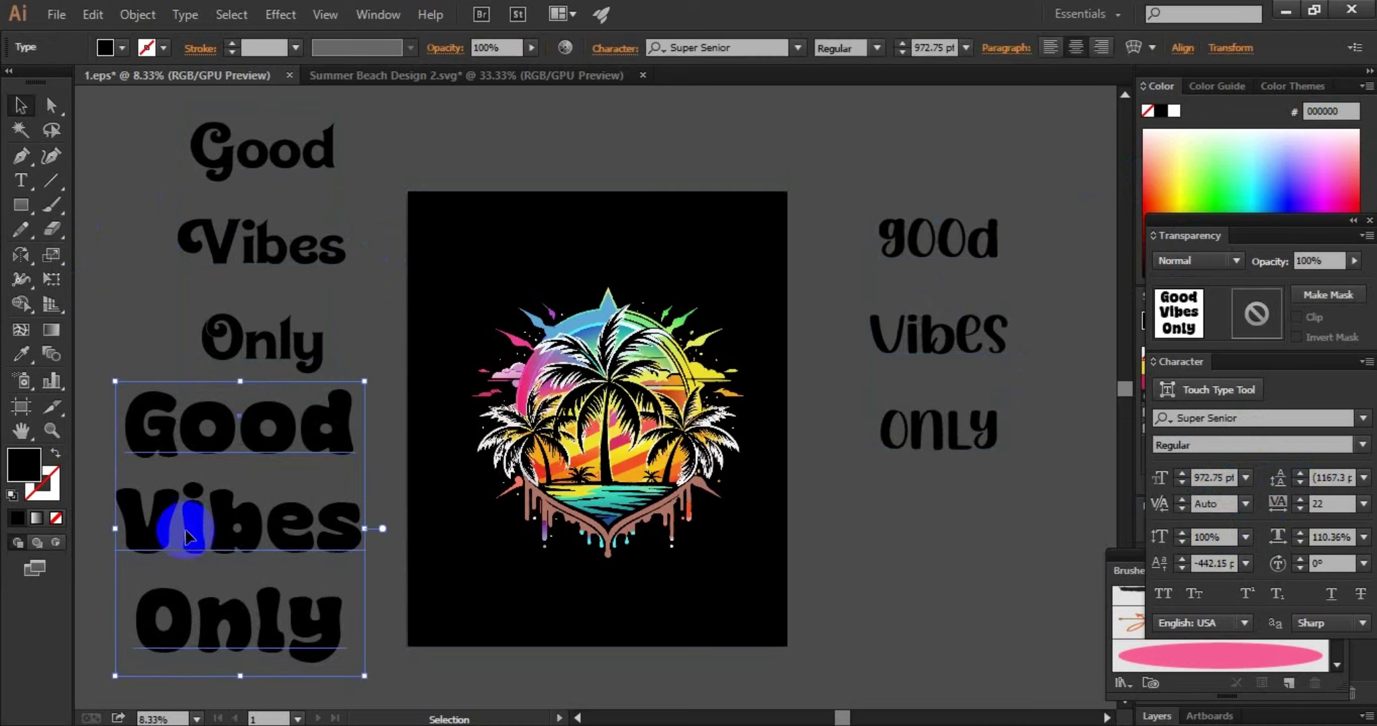
{"action": "left_click_drag", "start_coordinate": [262, 322], "coordinate": [858, 647]}
{"action": "left_click_drag", "start_coordinate": [870, 584], "coordinate": [879, 616]}
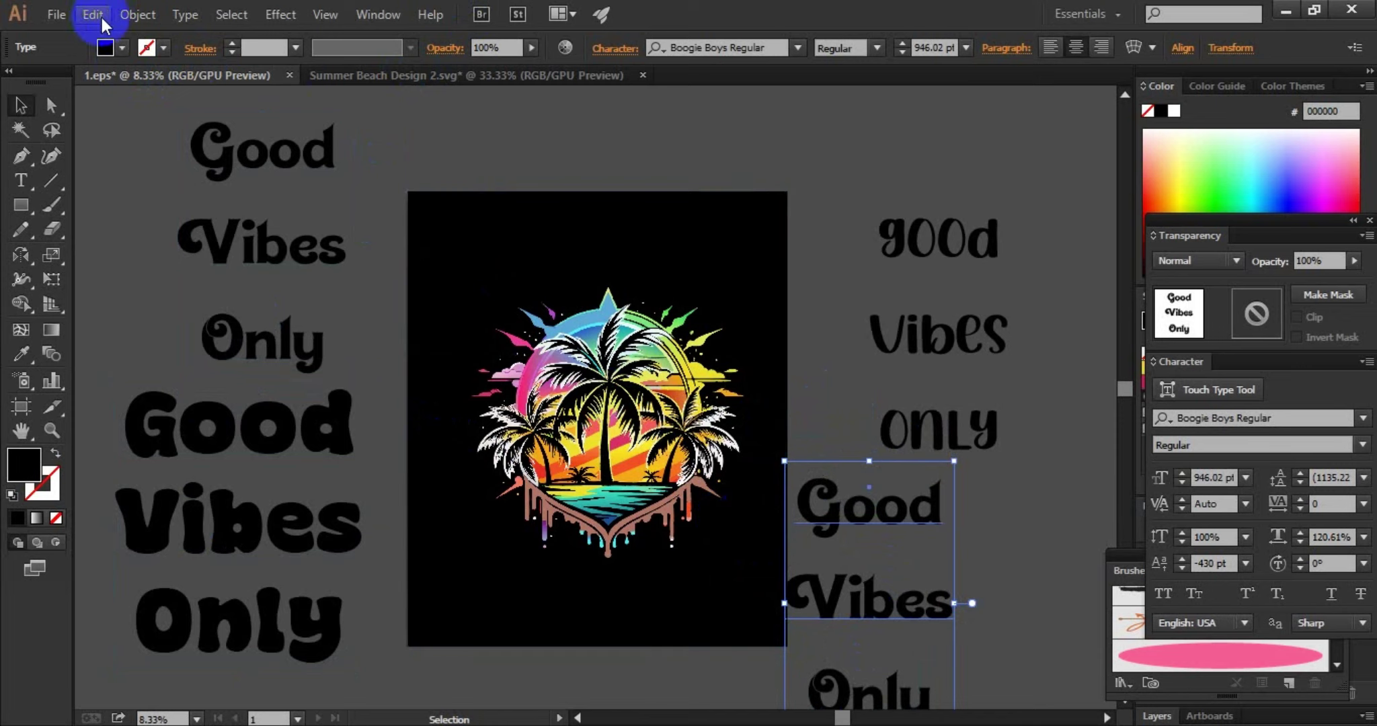
Step: Convert the copied script Good Vibes Only to outlines
{"action": "left_click", "coordinate": [150, 22]}
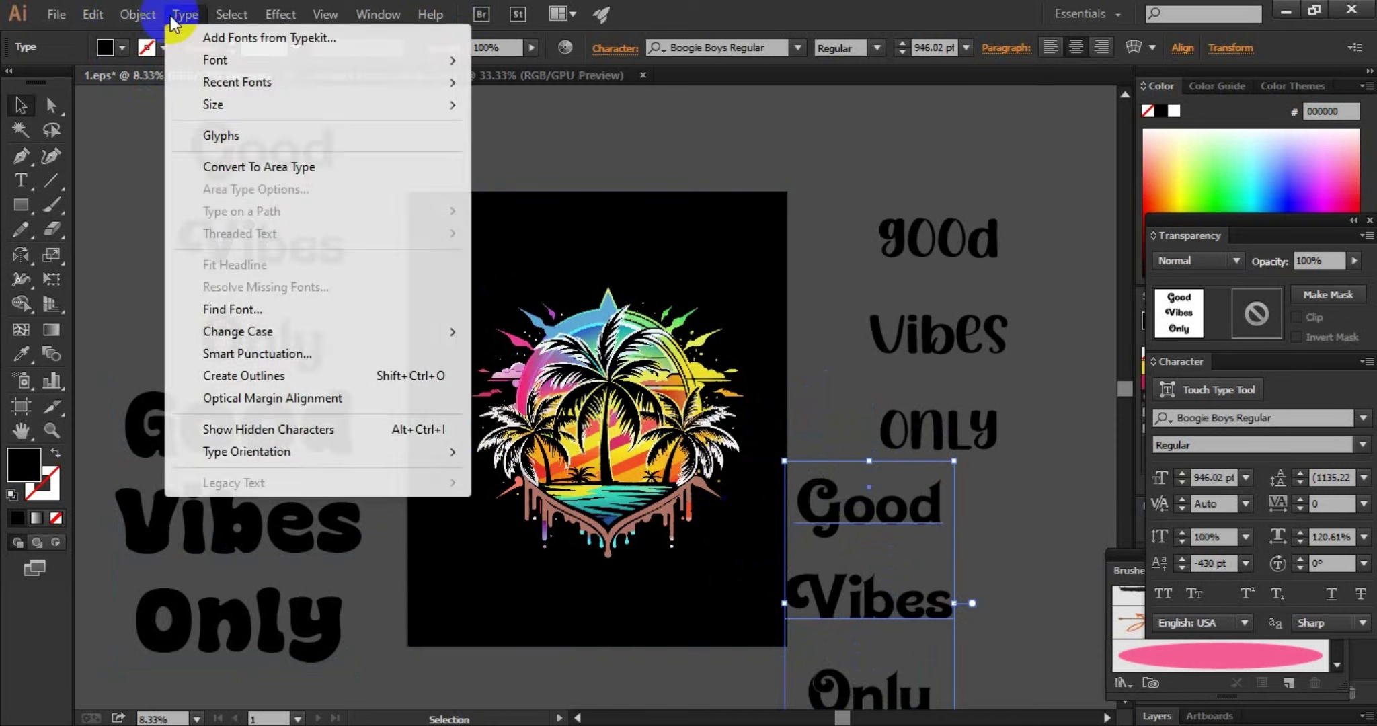
{"action": "left_click", "coordinate": [315, 380]}
{"action": "left_click", "coordinate": [357, 348]}
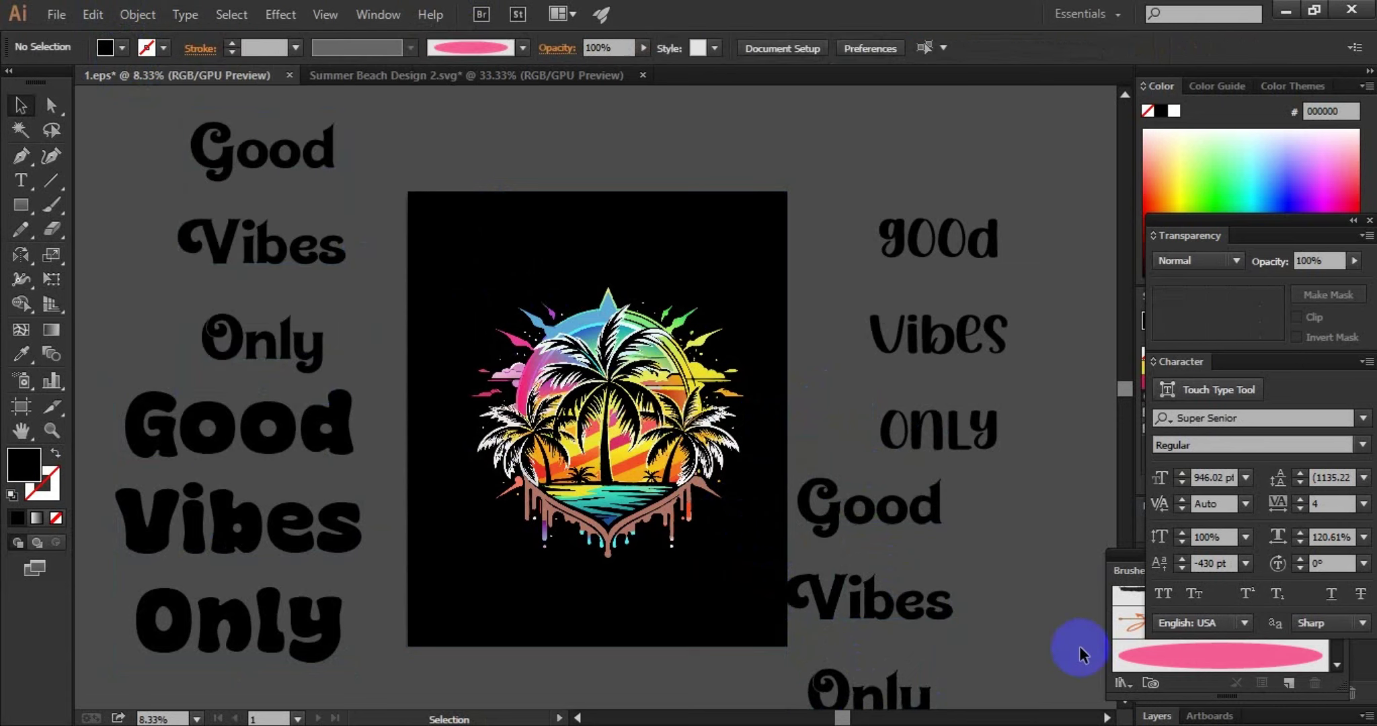
{"action": "left_click", "coordinate": [913, 512]}
Step: Ungroup the outlines and select the separate Good and Vibes word shapes
{"action": "right_click", "coordinate": [912, 513]}
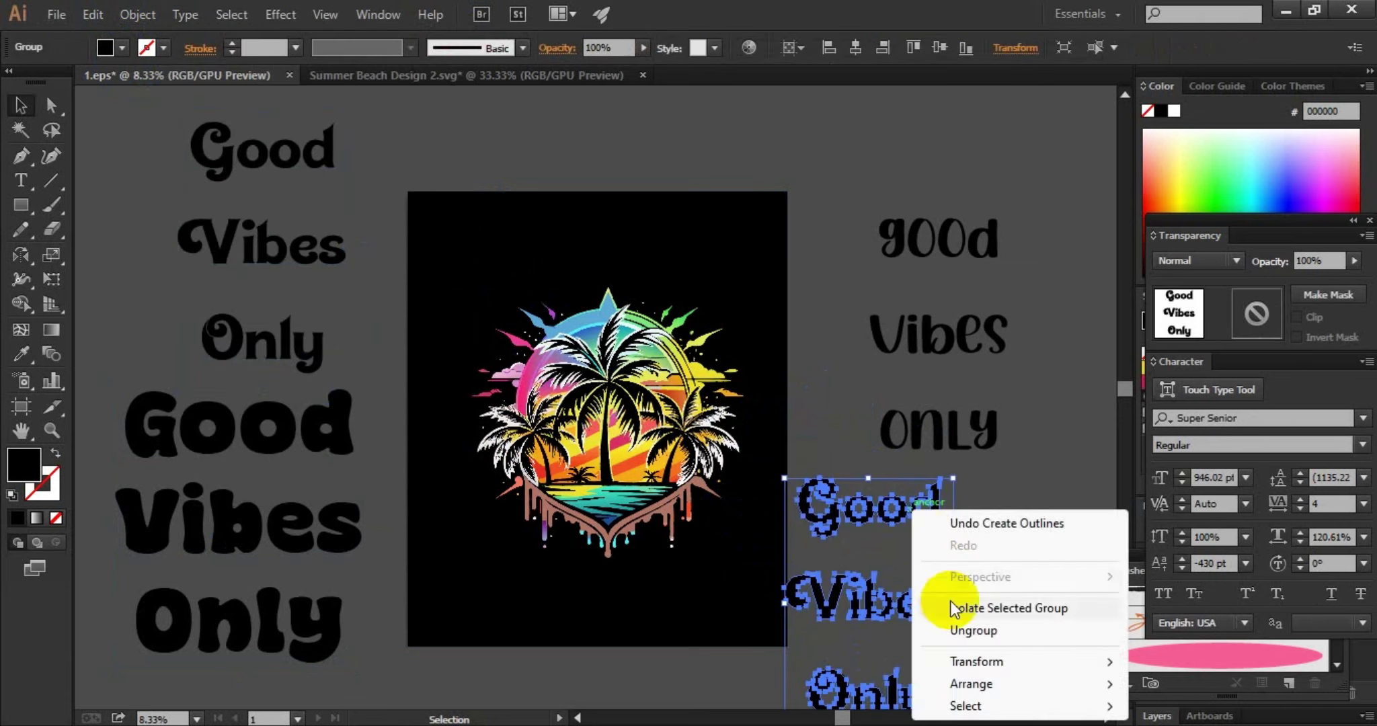
{"action": "left_click", "coordinate": [955, 630]}
{"action": "left_click", "coordinate": [983, 482]}
{"action": "key", "text": "a"}
{"action": "left_click_drag", "start_coordinate": [828, 559], "coordinate": [795, 549]}
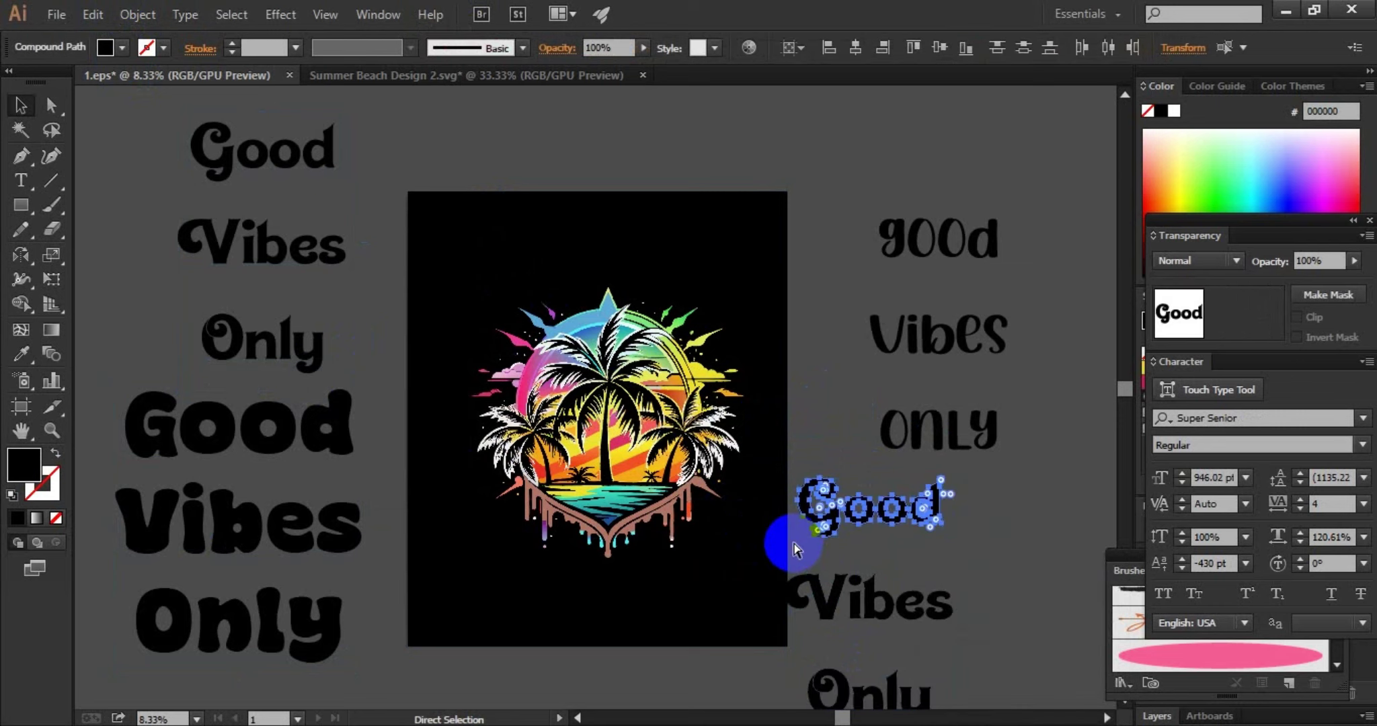
{"action": "left_click_drag", "start_coordinate": [975, 577], "coordinate": [810, 631]}
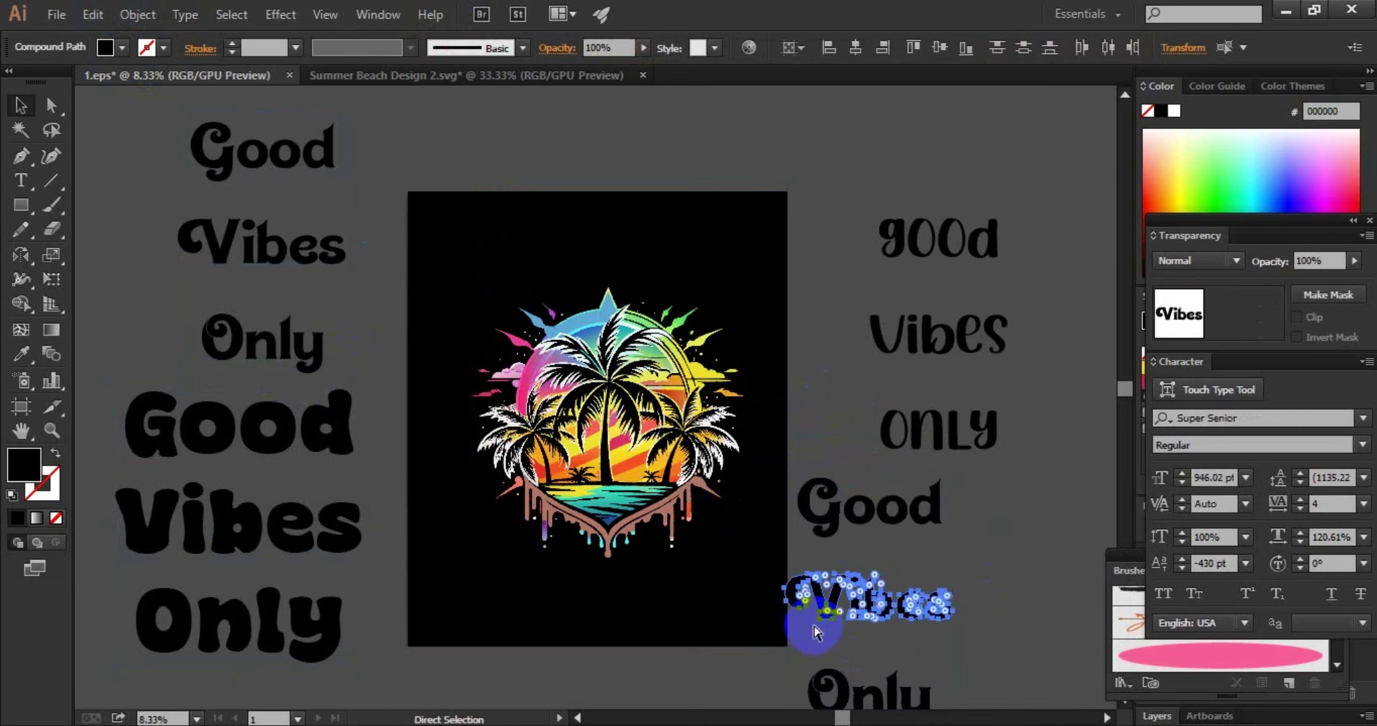
{"action": "key", "text": "v"}
{"action": "left_click_drag", "start_coordinate": [918, 665], "coordinate": [779, 523]}
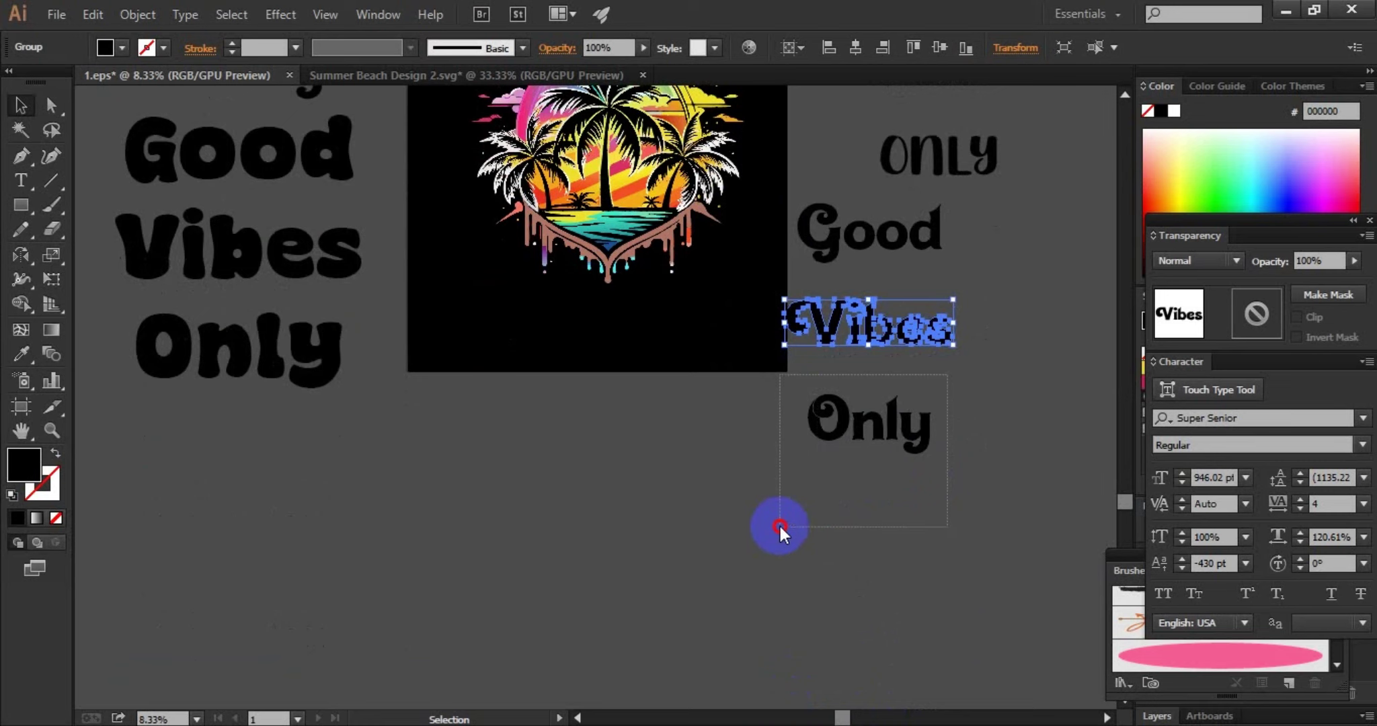
Step: Recolour the lower-right Good Vibes Only outlines with the artwork's yellow
{"action": "left_click", "coordinate": [981, 282]}
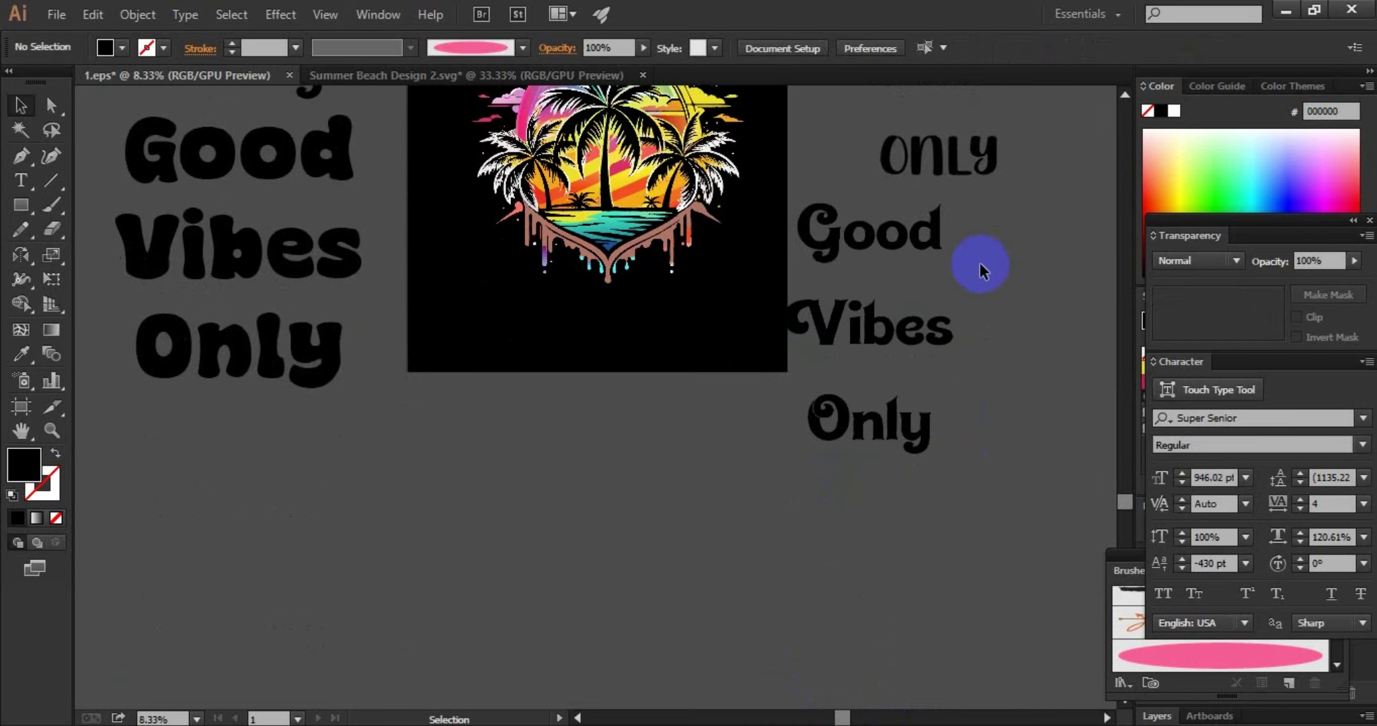
{"action": "scroll", "coordinate": [904, 273], "scroll_direction": "up", "scroll_amount": 3}
{"action": "scroll", "coordinate": [891, 292], "scroll_direction": "up", "scroll_amount": 3}
{"action": "scroll", "coordinate": [870, 446], "scroll_direction": "down", "scroll_amount": 1}
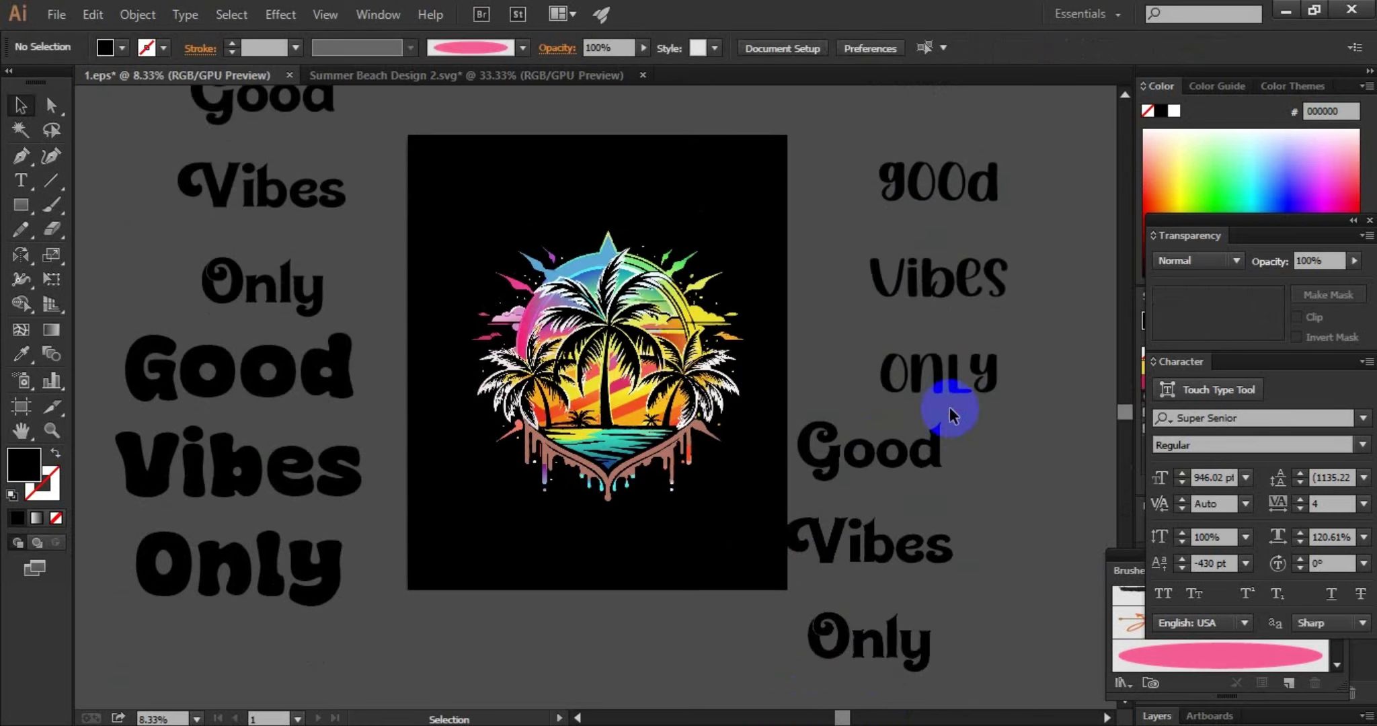
{"action": "left_click_drag", "start_coordinate": [973, 441], "coordinate": [836, 616]}
{"action": "left_click", "coordinate": [19, 351]}
{"action": "left_click", "coordinate": [556, 289]}
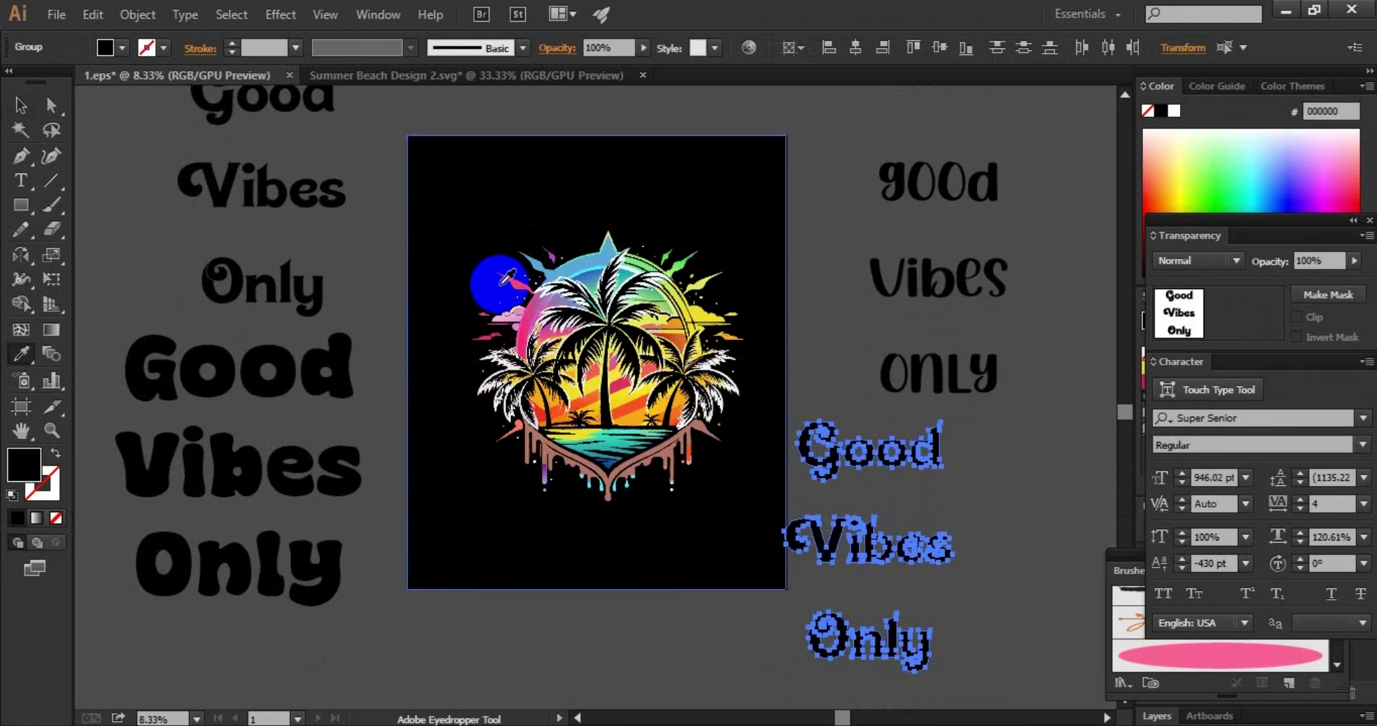
{"action": "left_click", "coordinate": [602, 371]}
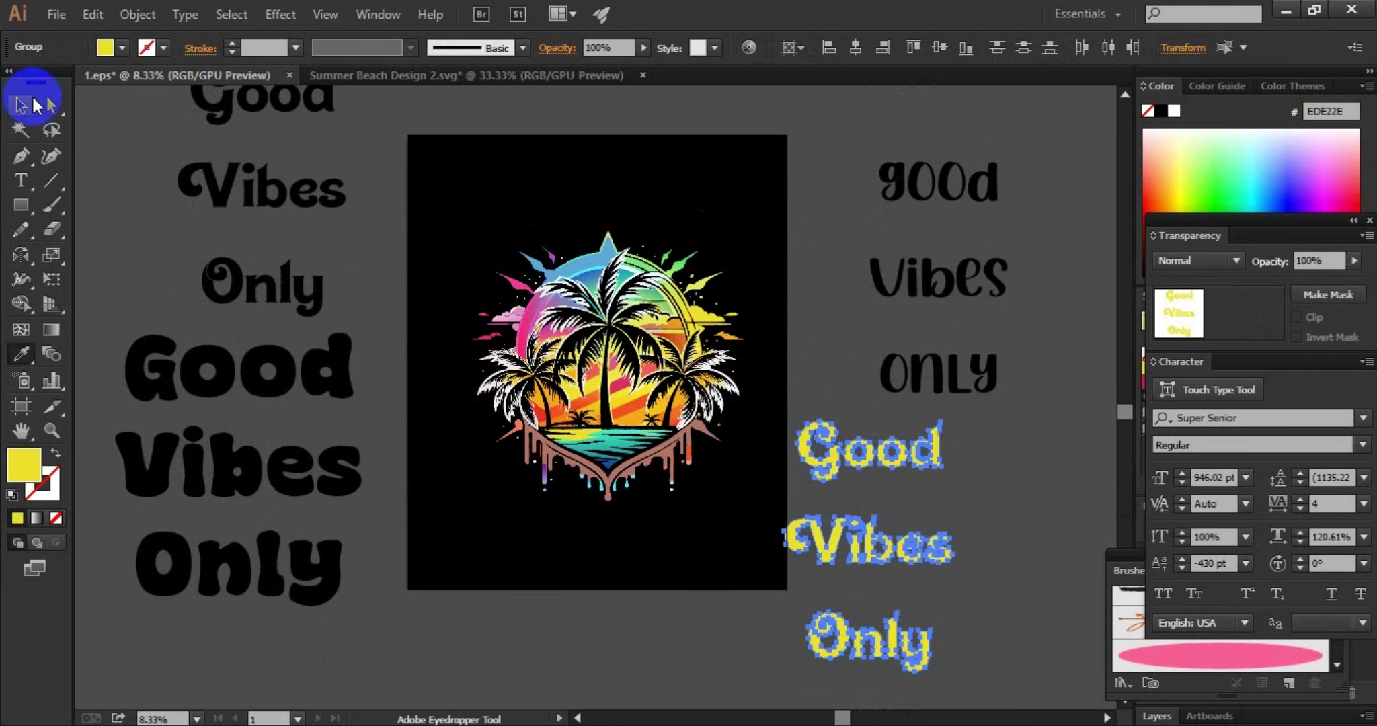
Step: Move the word Good to the top of the palm artwork
{"action": "left_click", "coordinate": [31, 103]}
{"action": "left_click", "coordinate": [909, 426]}
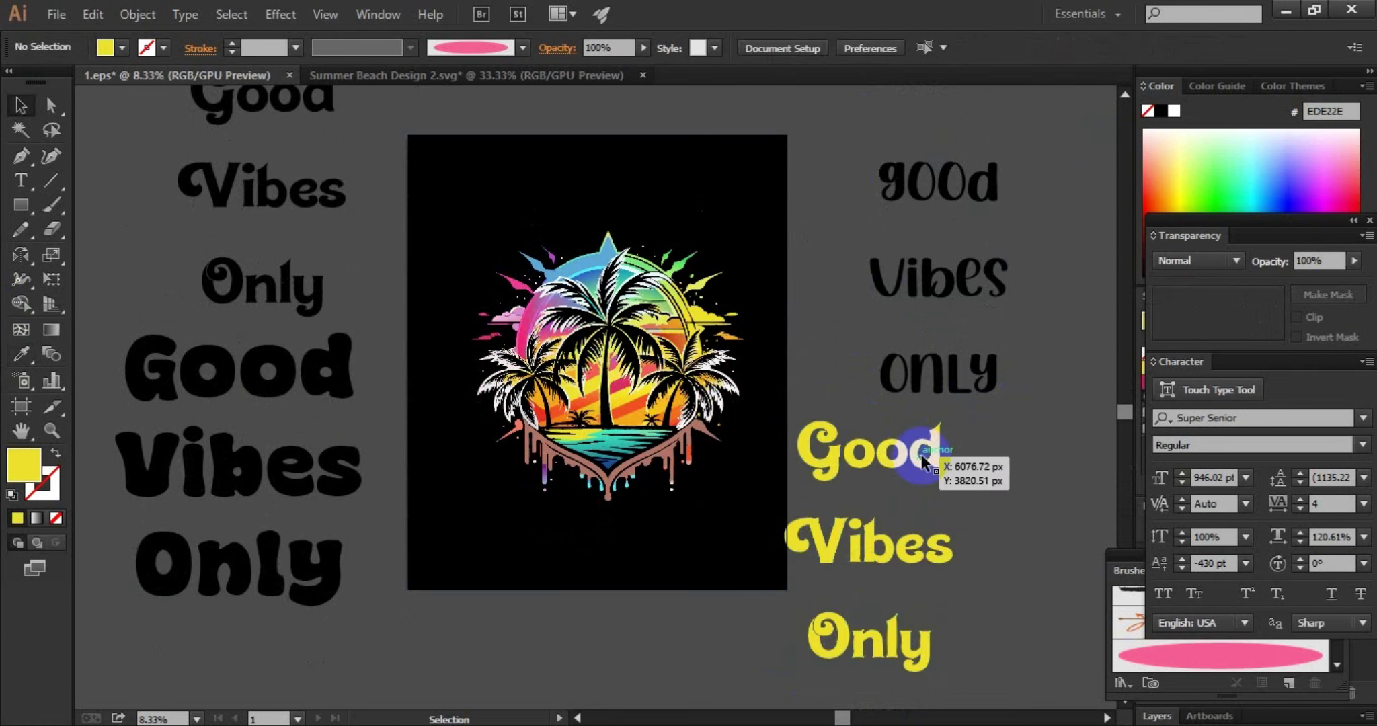
{"action": "mouse_move", "coordinate": [923, 460]}
{"action": "left_mouse_down"}
{"action": "mouse_move", "coordinate": [681, 233]}
{"action": "mouse_move", "coordinate": [732, 257]}
{"action": "mouse_move", "coordinate": [655, 218]}
{"action": "left_mouse_up"}
{"action": "left_click", "coordinate": [881, 439]}
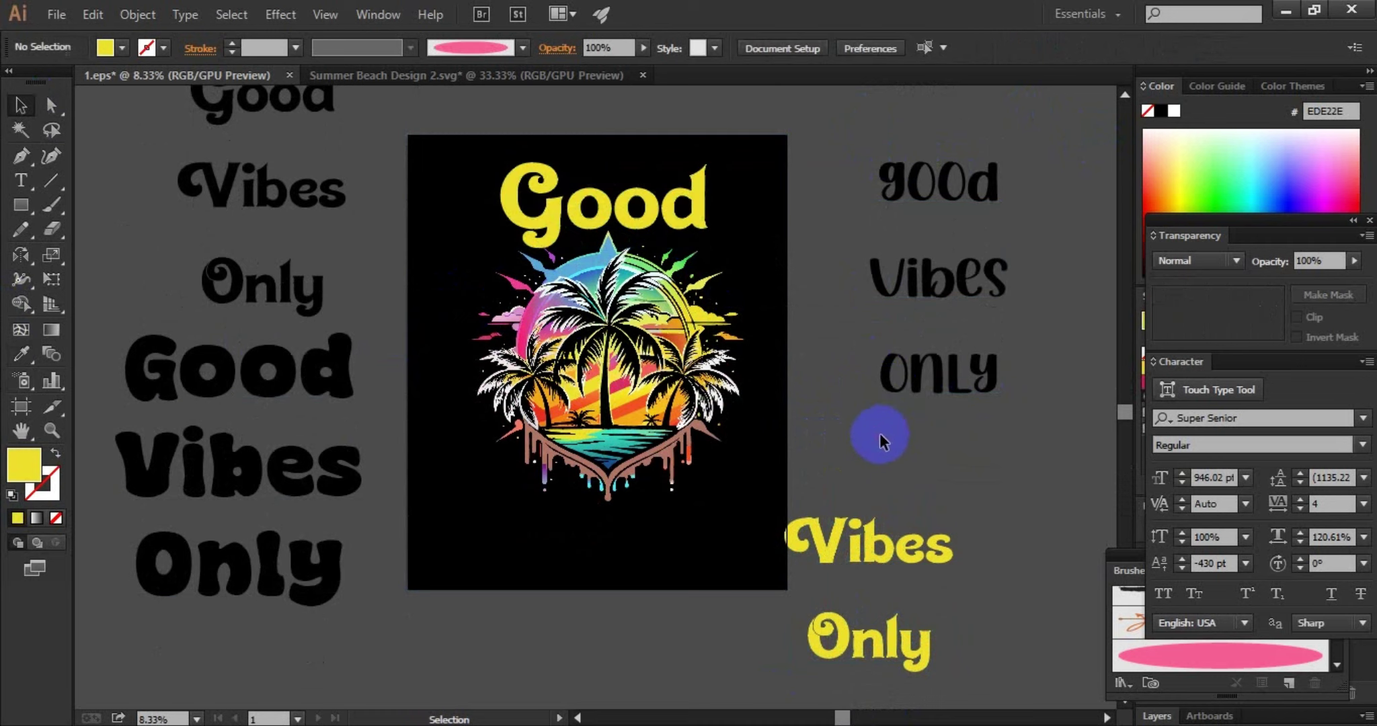
Step: Place and enlarge Vibes below the palms, with Only underneath it
{"action": "left_click_drag", "start_coordinate": [890, 563], "coordinate": [617, 532]}
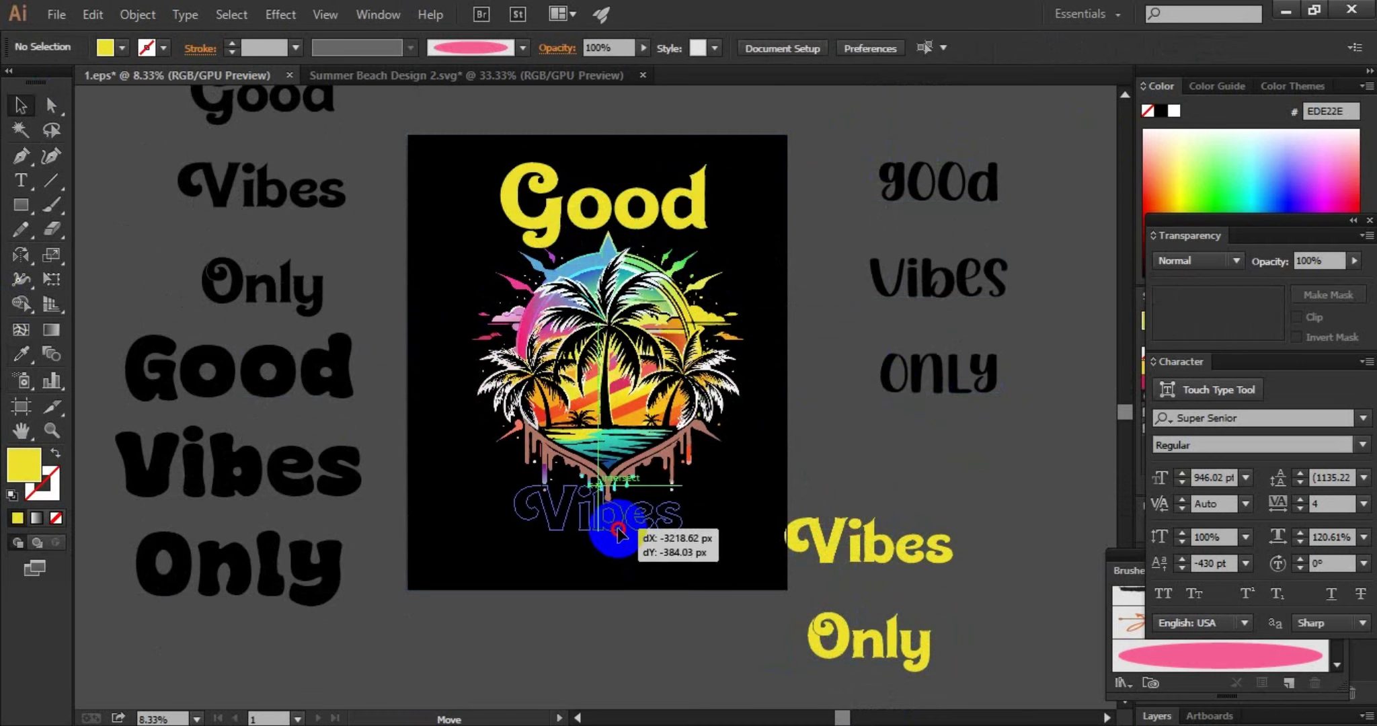
{"action": "left_click_drag", "start_coordinate": [618, 532], "coordinate": [712, 537]}
{"action": "left_click", "coordinate": [883, 599]}
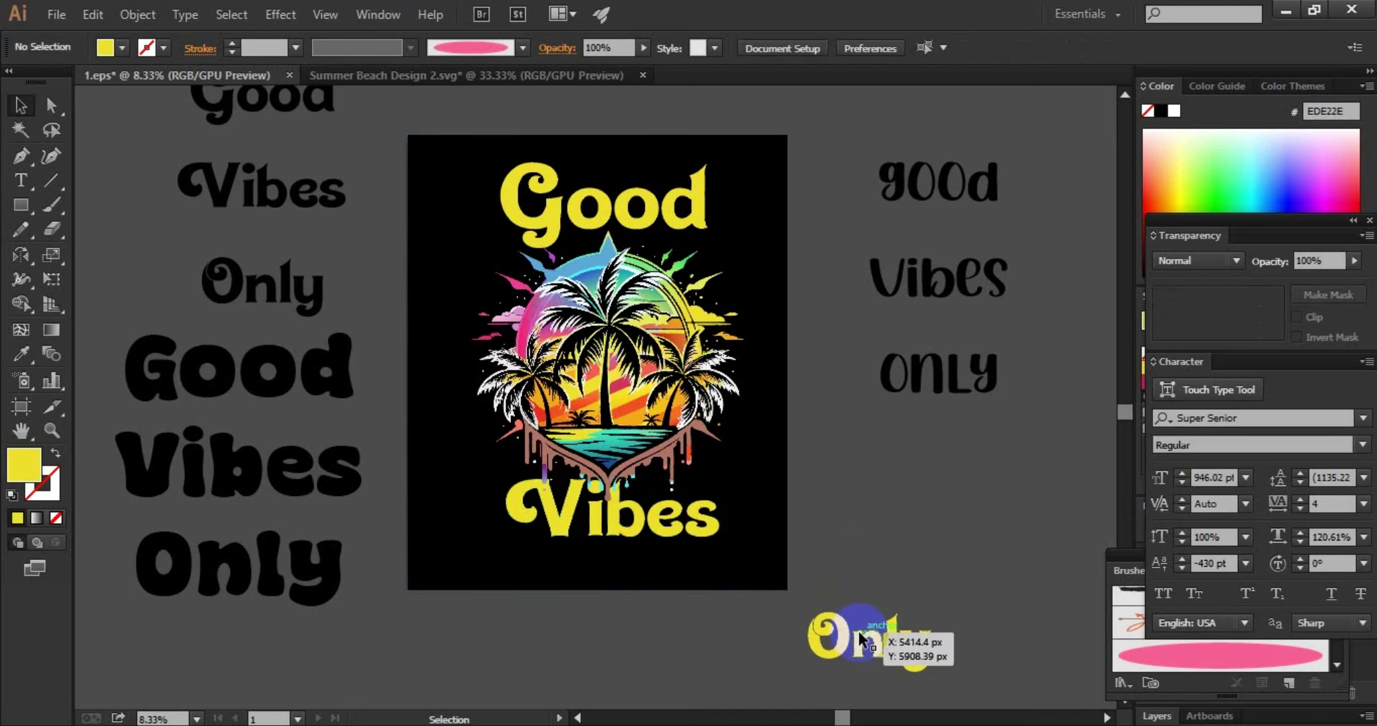
{"action": "left_click", "coordinate": [691, 528]}
{"action": "mouse_move", "coordinate": [839, 633]}
{"action": "left_mouse_down"}
{"action": "mouse_move", "coordinate": [766, 634]}
{"action": "mouse_move", "coordinate": [566, 586]}
{"action": "mouse_move", "coordinate": [915, 555]}
{"action": "left_mouse_up"}
{"action": "left_click", "coordinate": [794, 615]}
Step: Move the yellow words off the artboard and drag the bold black lettering onto the design
{"action": "left_click_drag", "start_coordinate": [656, 517], "coordinate": [961, 454]}
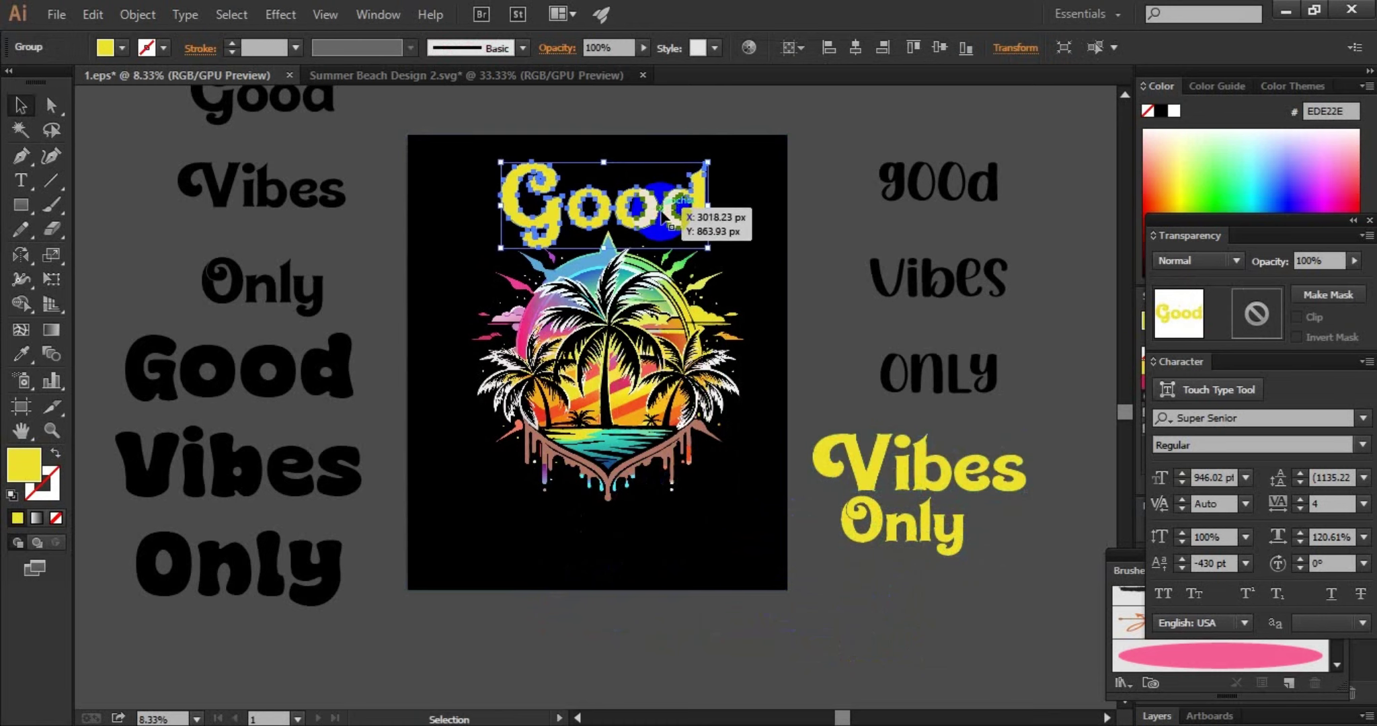
{"action": "mouse_move", "coordinate": [666, 215]}
{"action": "left_mouse_down"}
{"action": "mouse_move", "coordinate": [984, 402]}
{"action": "mouse_move", "coordinate": [971, 398]}
{"action": "left_mouse_up"}
{"action": "left_click_drag", "start_coordinate": [203, 369], "coordinate": [479, 474]}
Step: Colour the bold text with the artwork's yellow and ungroup it into separate words
{"action": "left_click", "coordinate": [21, 353]}
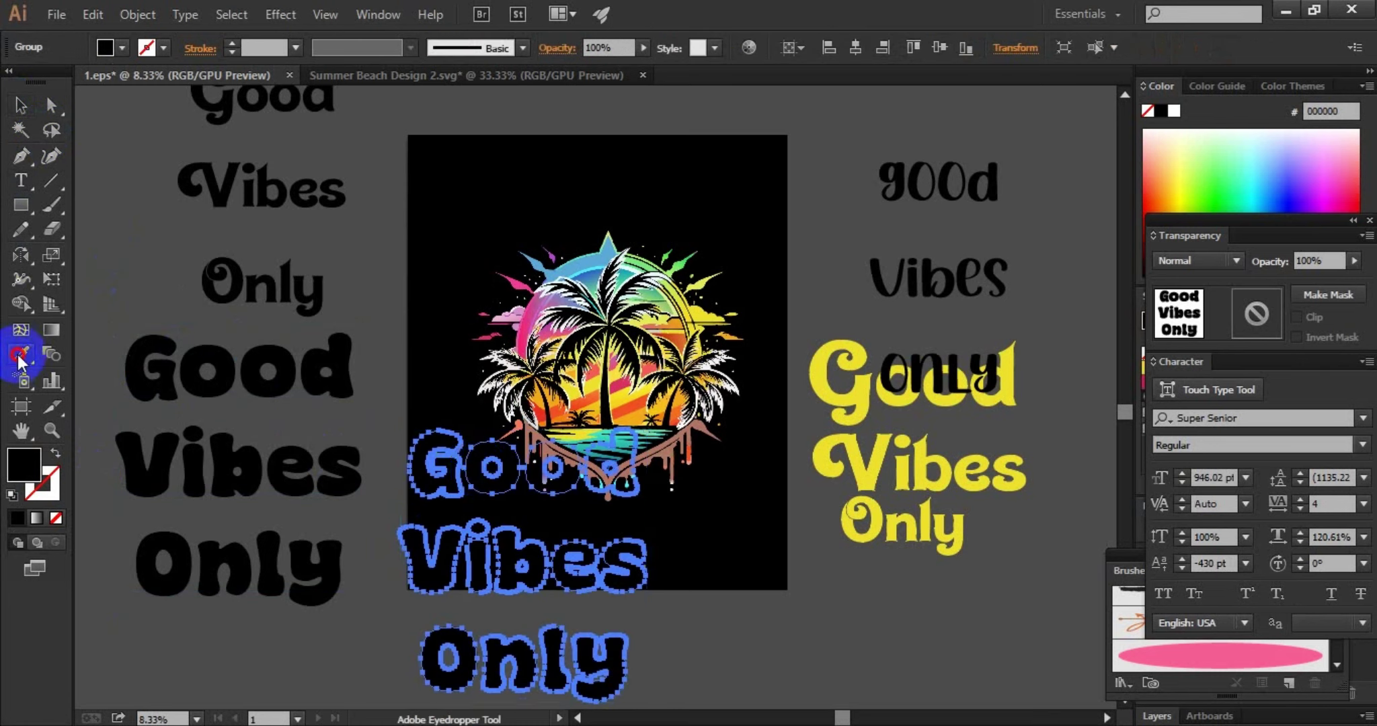
{"action": "left_click", "coordinate": [854, 404]}
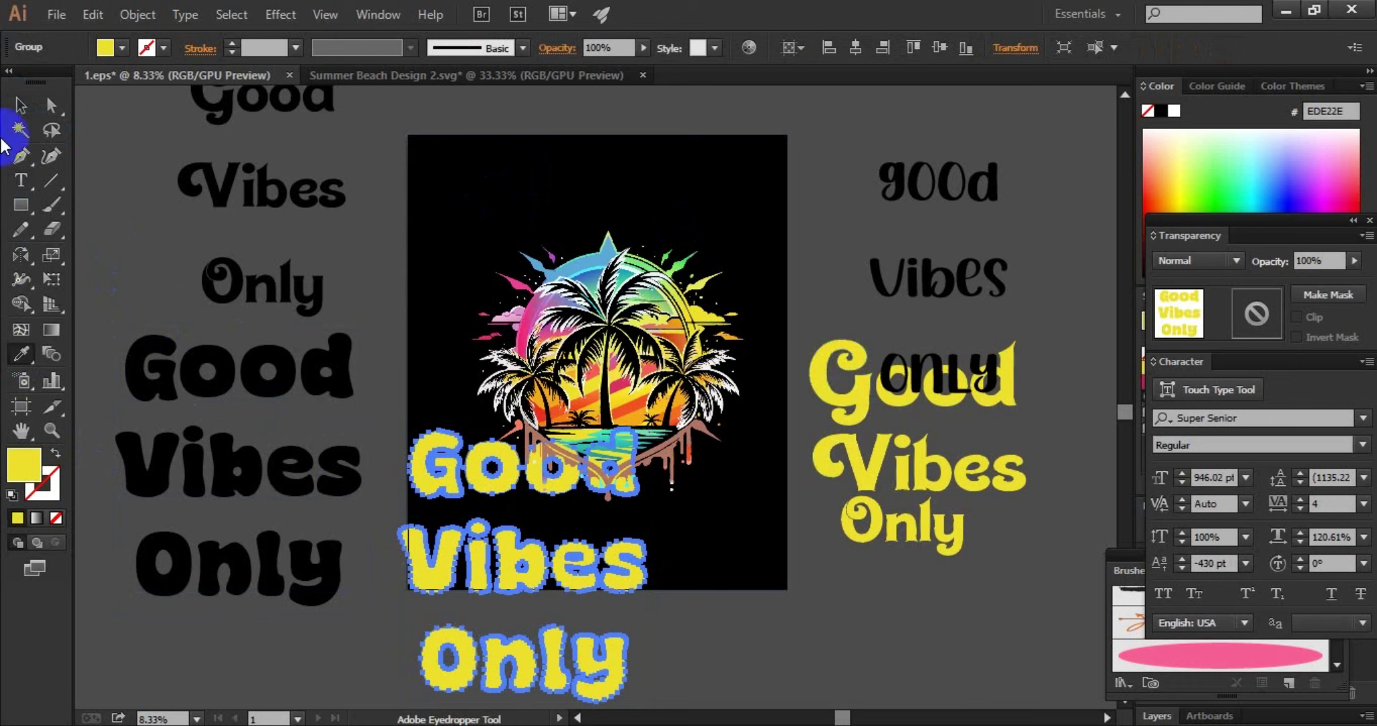
{"action": "left_click", "coordinate": [21, 106]}
{"action": "left_click", "coordinate": [430, 399]}
{"action": "right_click", "coordinate": [501, 495]}
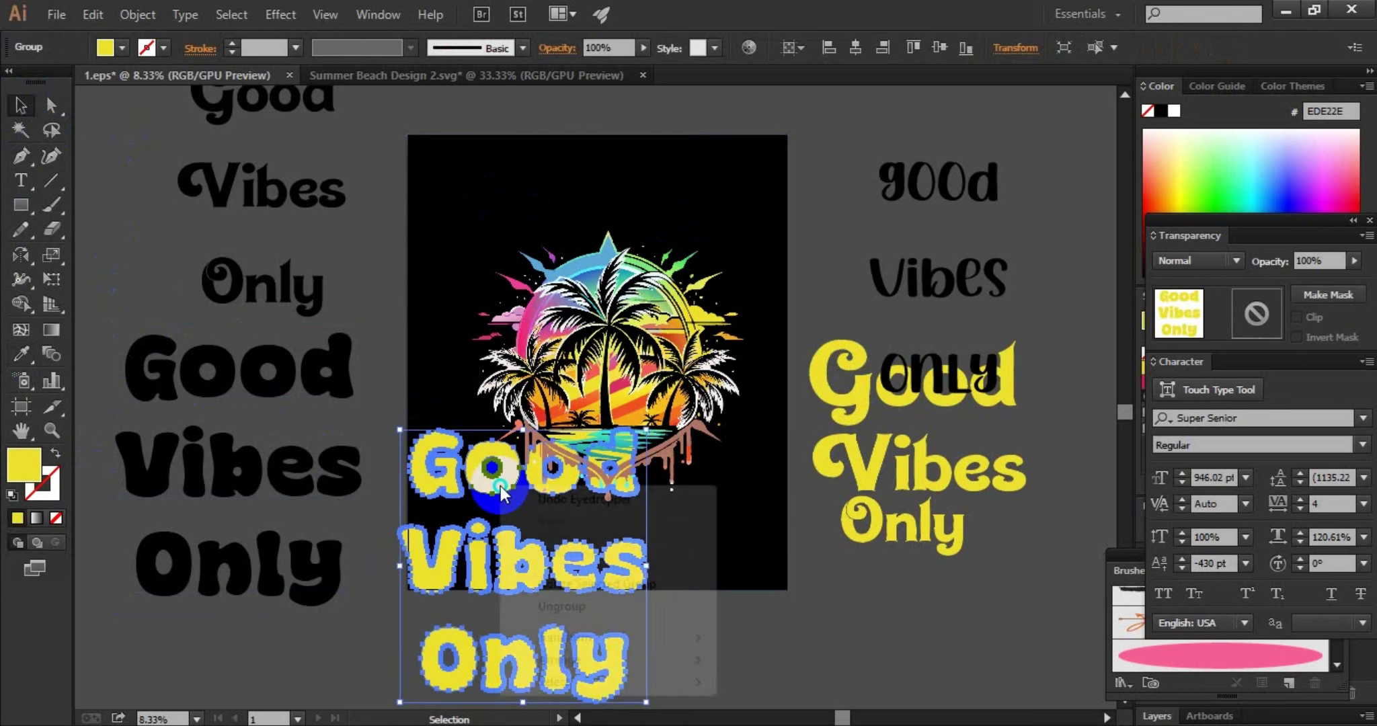
{"action": "left_click", "coordinate": [591, 606]}
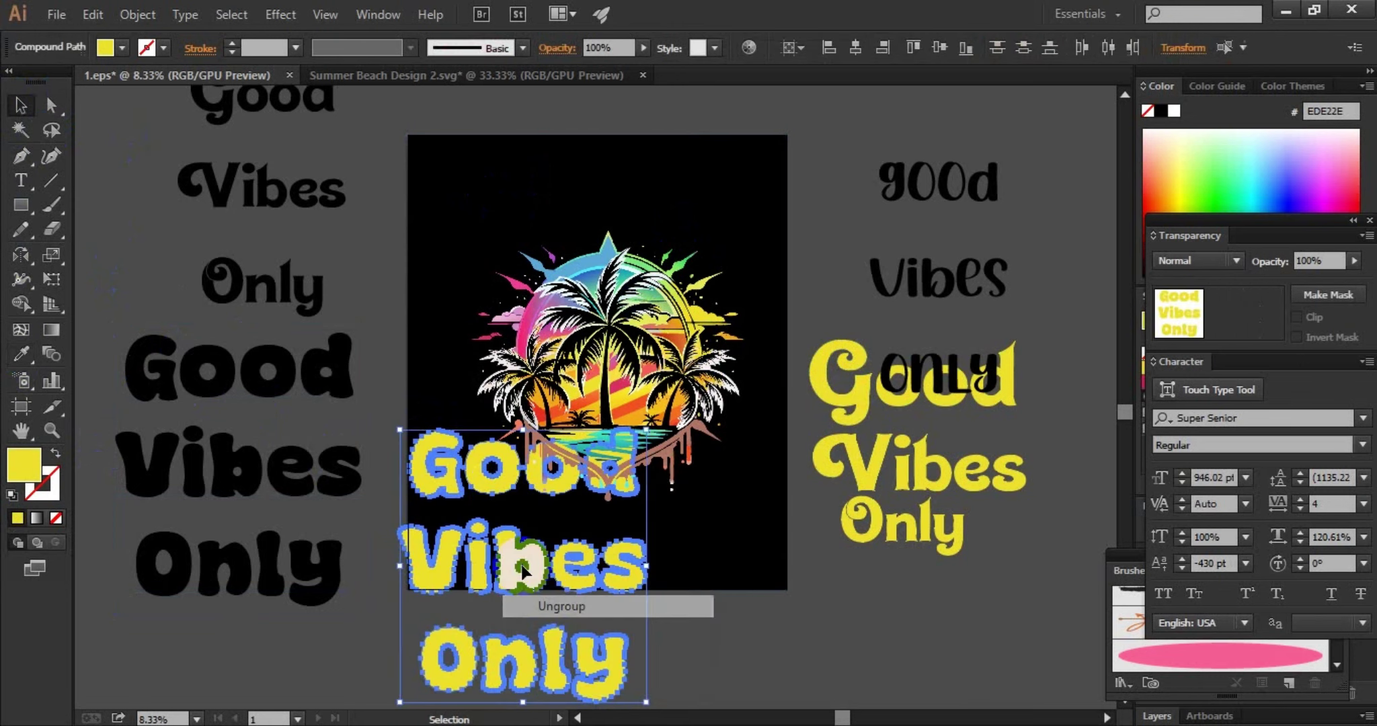
Step: Select the word Good and recentre the palm-tree artwork on the artboard
{"action": "left_click", "coordinate": [388, 474]}
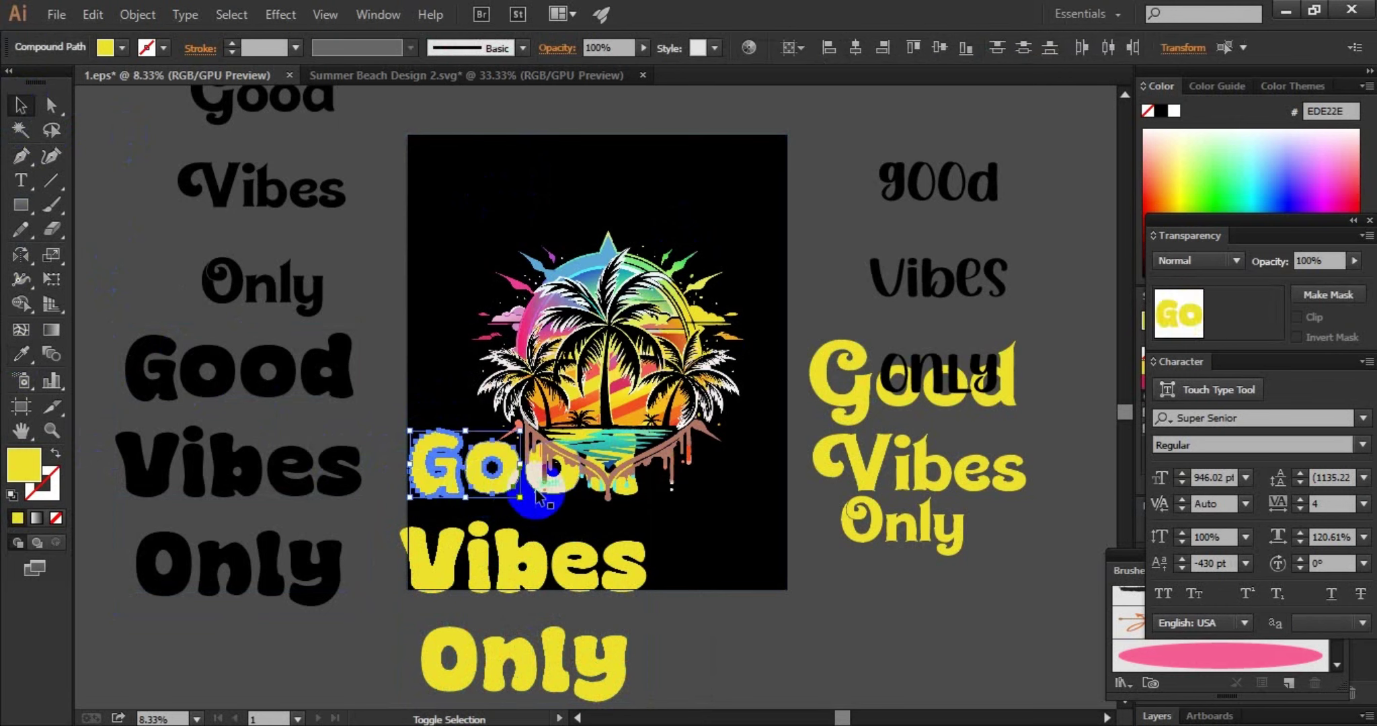
{"action": "left_click_drag", "start_coordinate": [538, 497], "coordinate": [605, 501]}
{"action": "mouse_move", "coordinate": [550, 467]}
{"action": "left_mouse_down"}
{"action": "mouse_move", "coordinate": [674, 224]}
{"action": "mouse_move", "coordinate": [547, 507]}
{"action": "left_mouse_up"}
{"action": "mouse_move", "coordinate": [444, 464]}
{"action": "left_mouse_down"}
{"action": "mouse_move", "coordinate": [534, 194]}
{"action": "mouse_move", "coordinate": [521, 208]}
{"action": "left_mouse_up"}
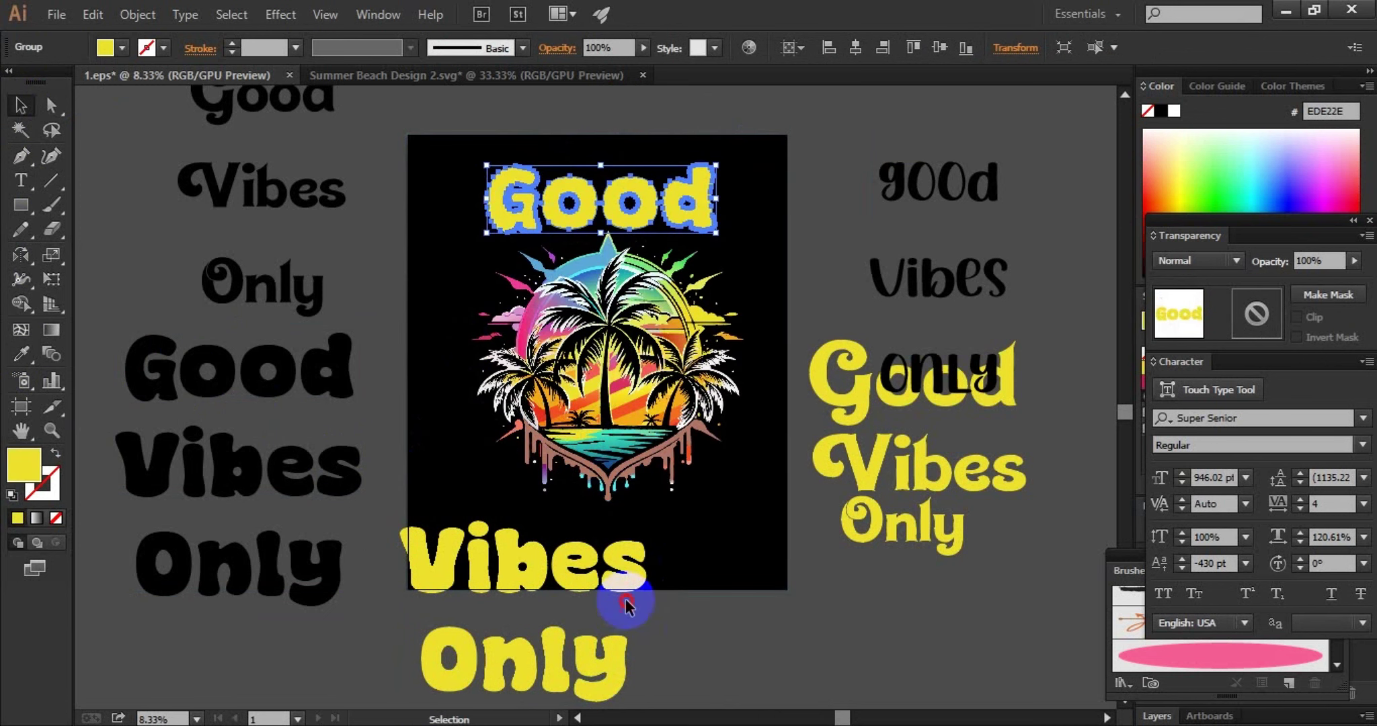
Step: Select Vibes and Only, moving Only toward the bottom of the artwork
{"action": "left_click", "coordinate": [626, 606]}
{"action": "left_click", "coordinate": [497, 565]}
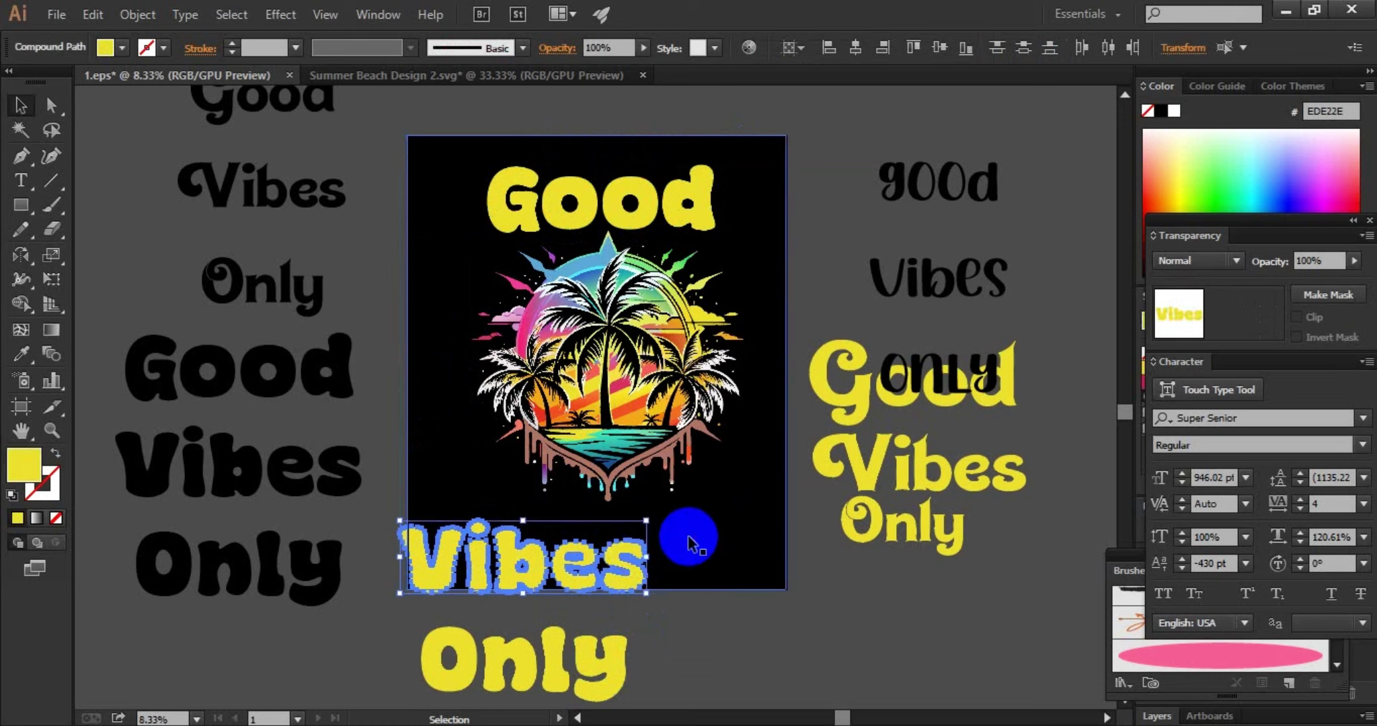
{"action": "left_click", "coordinate": [661, 654]}
{"action": "left_click", "coordinate": [447, 699]}
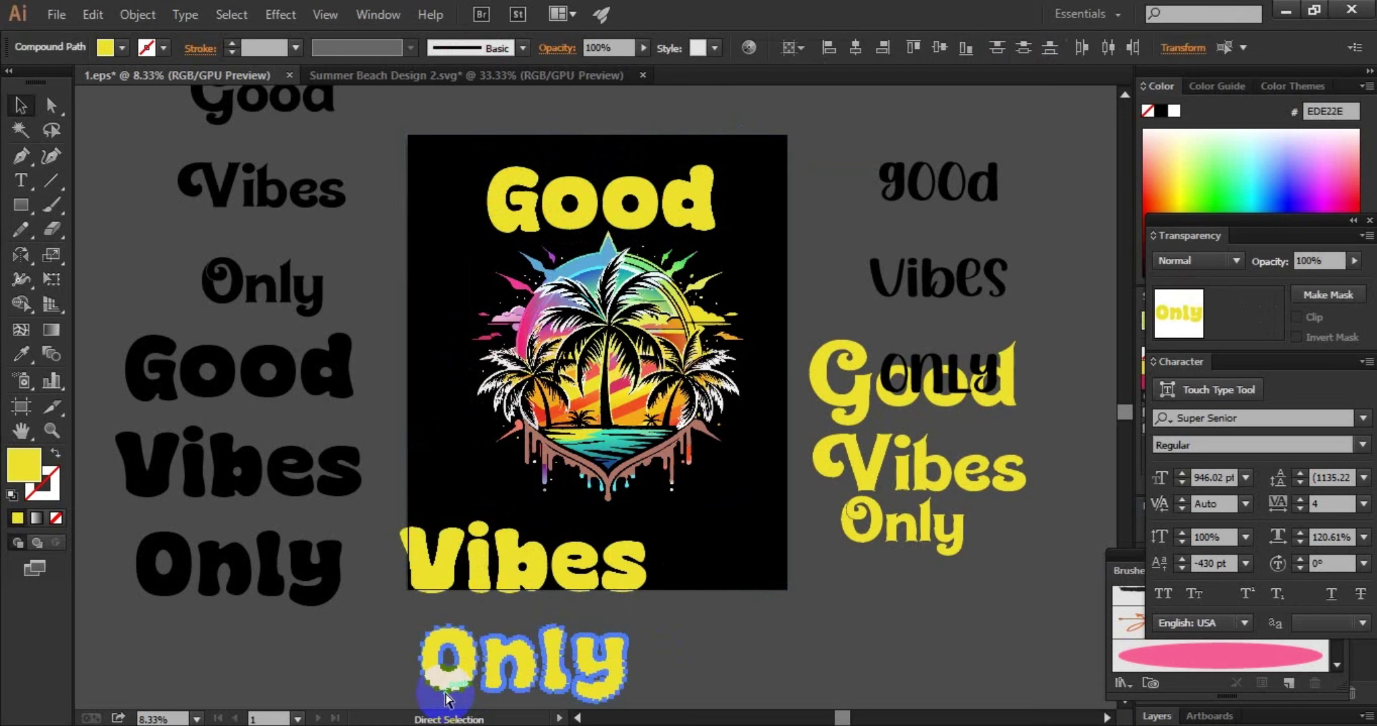
{"action": "mouse_move", "coordinate": [447, 699]}
{"action": "left_mouse_down"}
{"action": "mouse_move", "coordinate": [688, 645]}
{"action": "mouse_move", "coordinate": [569, 690]}
{"action": "left_mouse_up"}
Step: Position Vibes under the palm trees with Only beneath it
{"action": "left_click", "coordinate": [646, 593]}
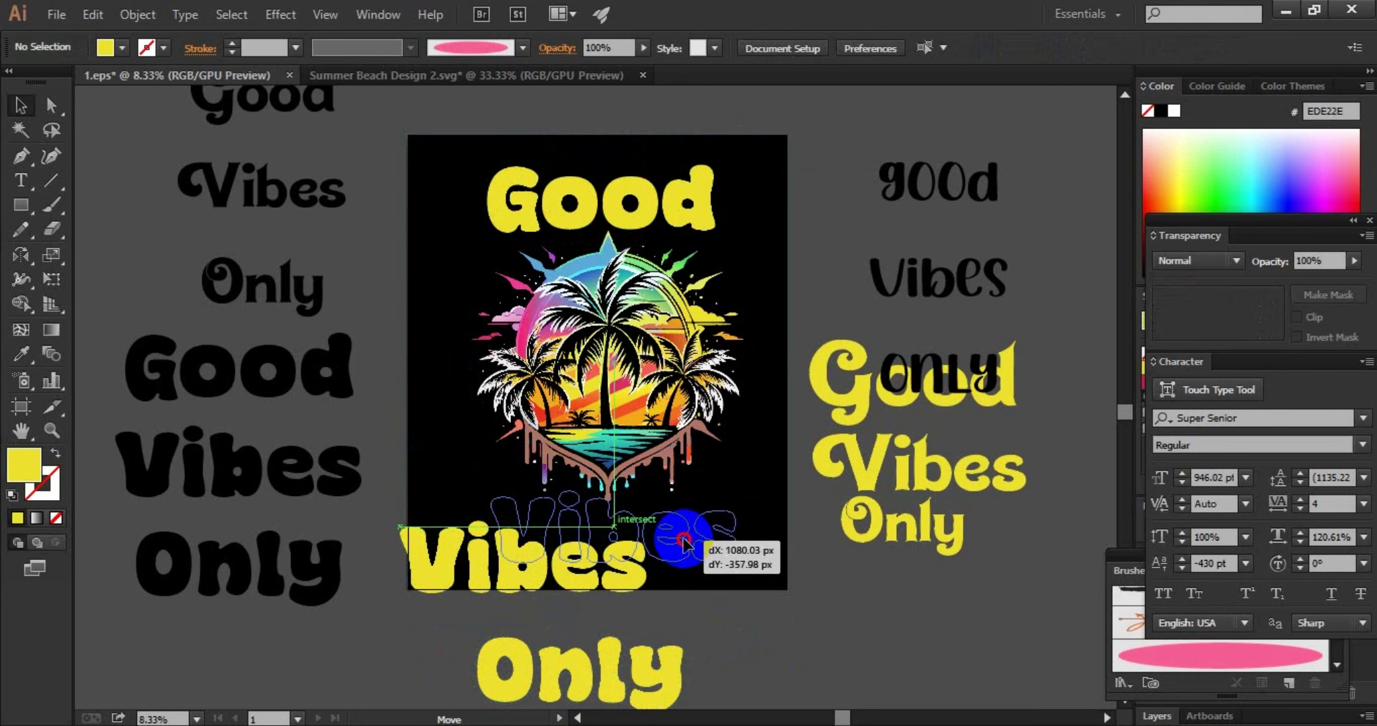
{"action": "mouse_move", "coordinate": [592, 572]}
{"action": "left_mouse_down"}
{"action": "mouse_move", "coordinate": [682, 542]}
{"action": "mouse_move", "coordinate": [626, 553]}
{"action": "left_mouse_up"}
{"action": "left_click", "coordinate": [764, 633]}
{"action": "left_click", "coordinate": [646, 619]}
{"action": "left_click_drag", "start_coordinate": [648, 668], "coordinate": [665, 593]}
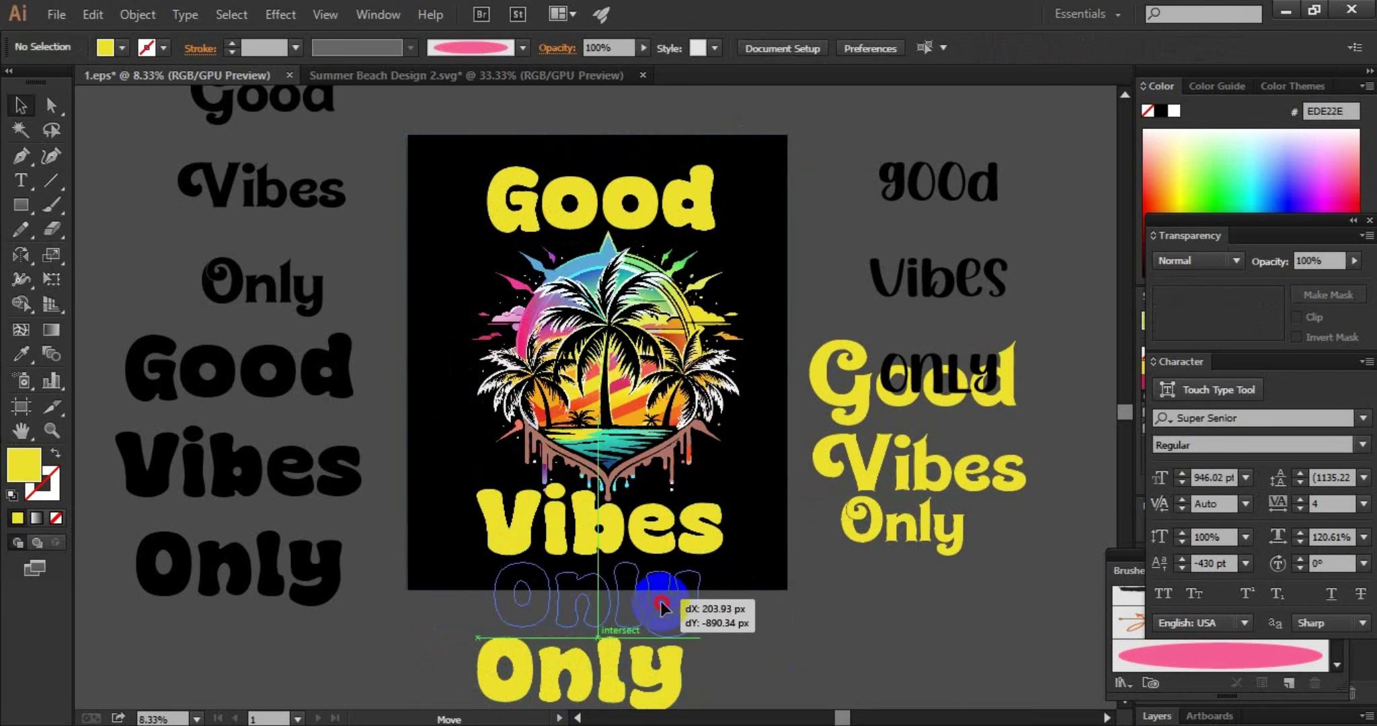
{"action": "left_click", "coordinate": [794, 682]}
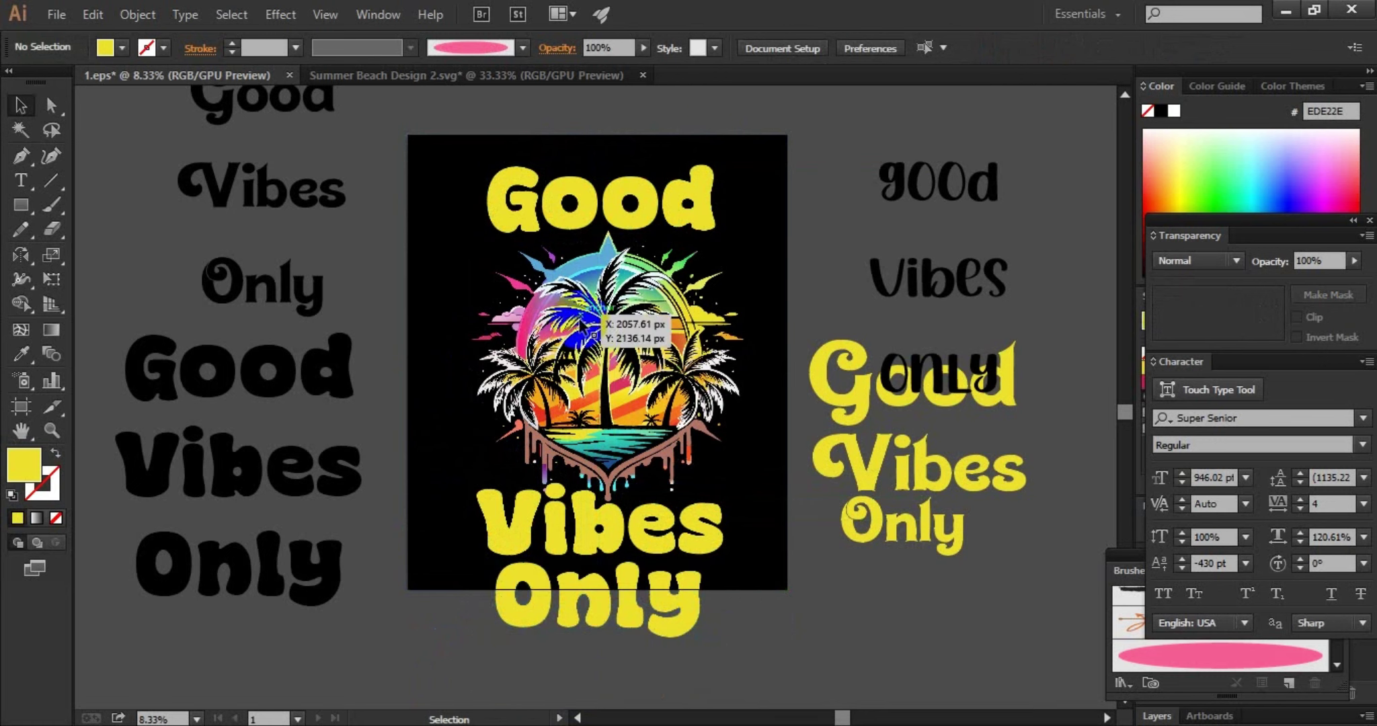
Step: Raise Vibes over the water, resize it slightly, and move Only up beneath it
{"action": "left_click_drag", "start_coordinate": [608, 545], "coordinate": [609, 483]}
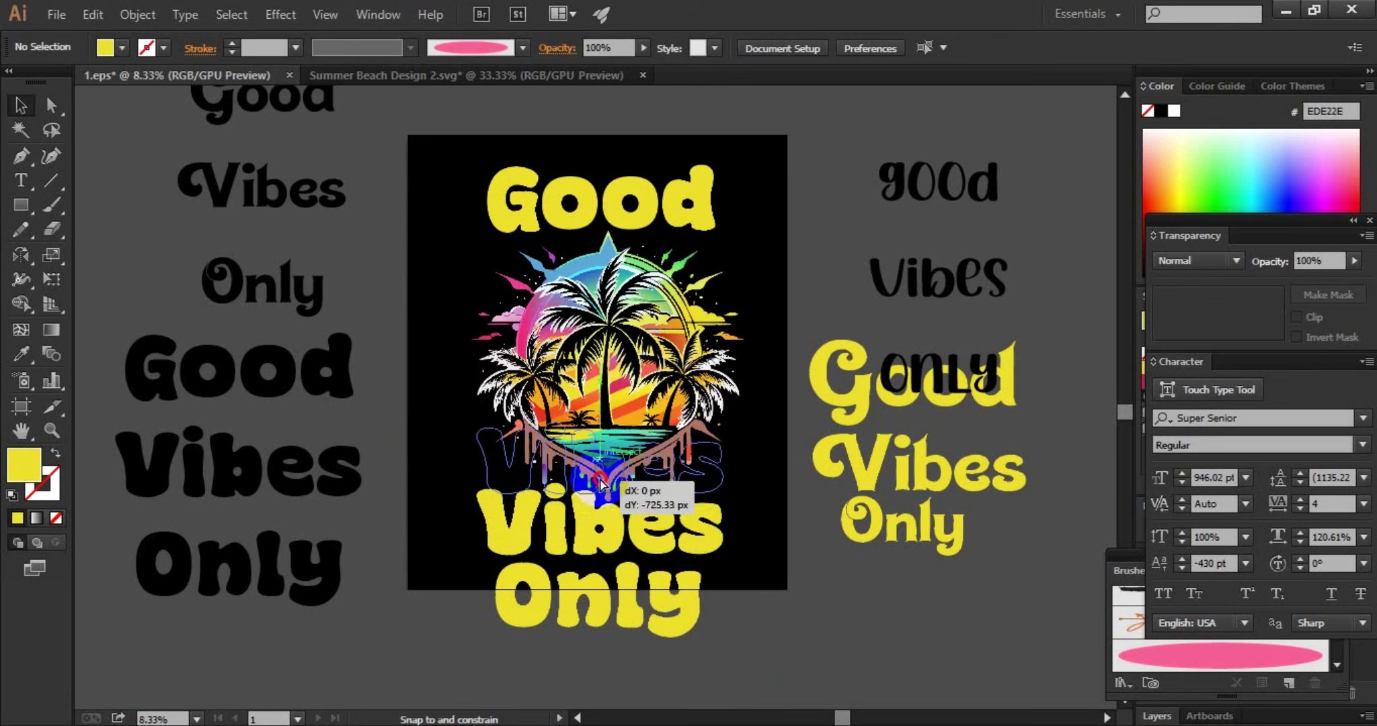
{"action": "left_click", "coordinate": [798, 662]}
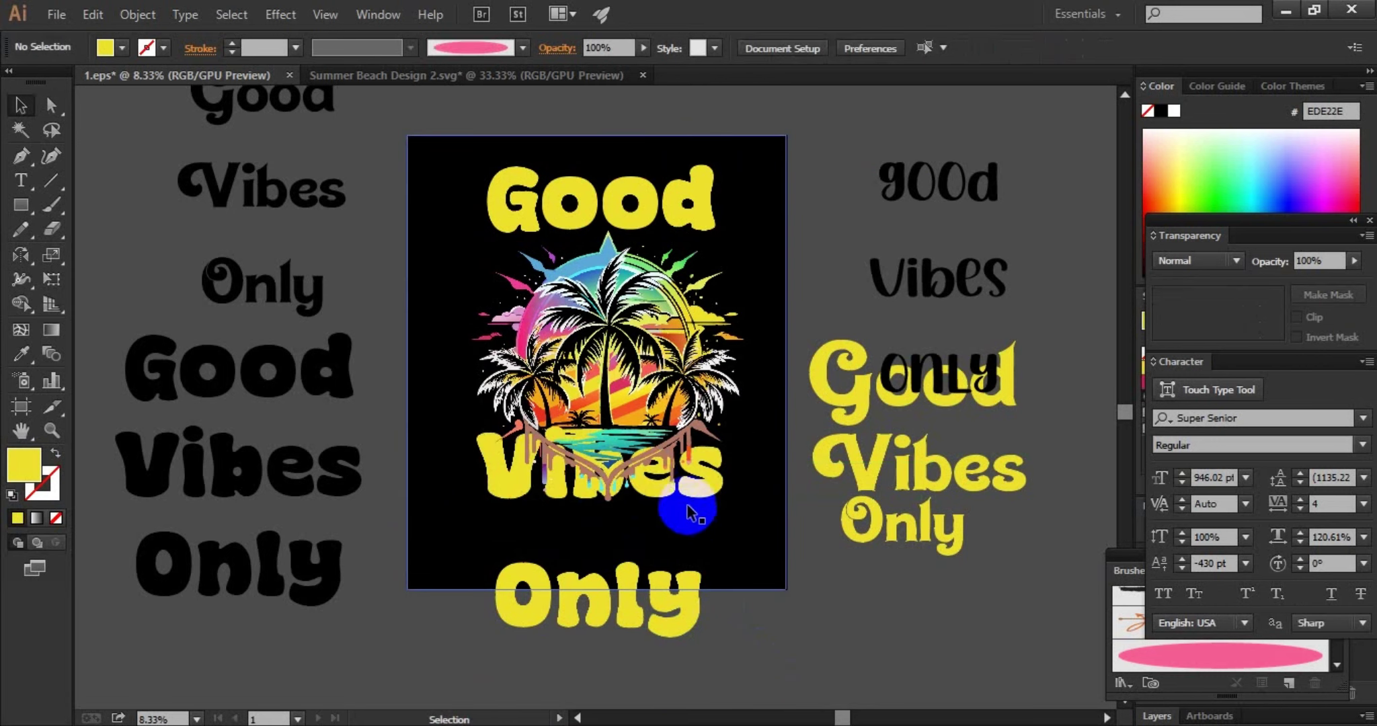
{"action": "left_click", "coordinate": [691, 496]}
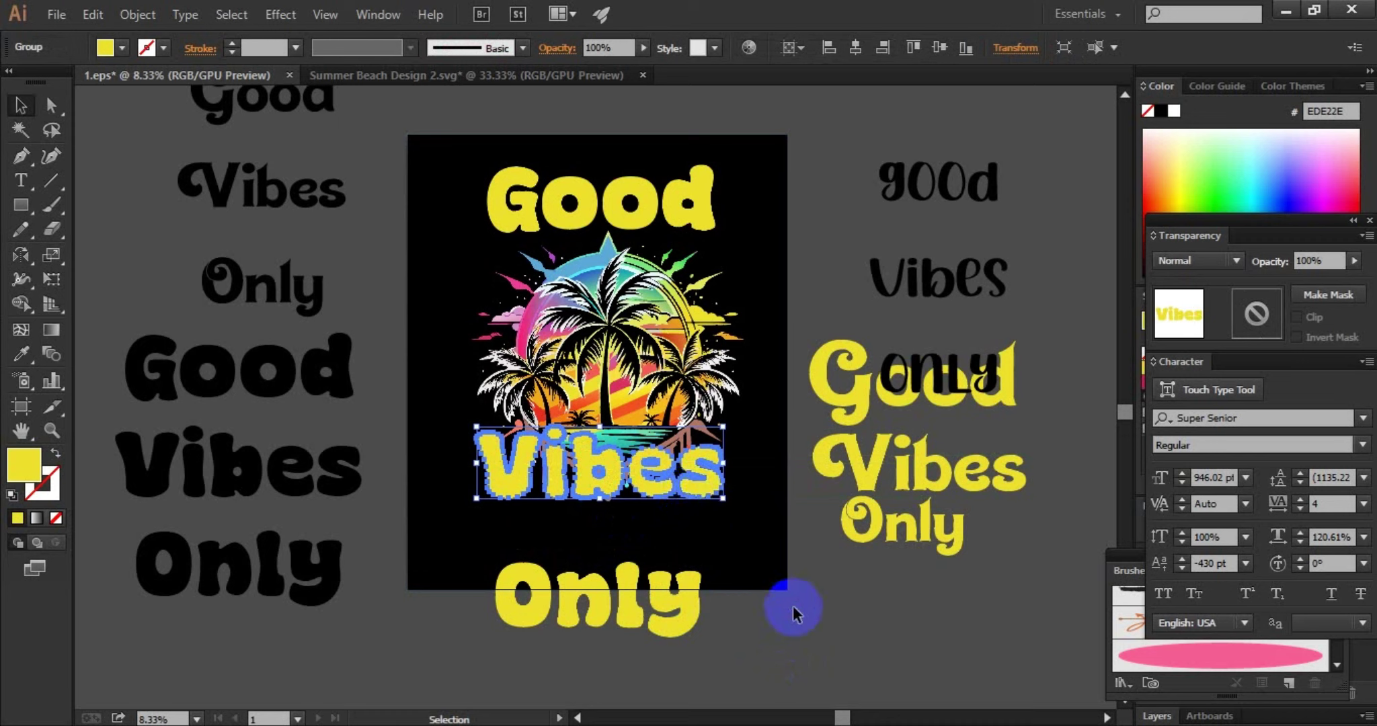
{"action": "left_click", "coordinate": [815, 658]}
{"action": "left_click", "coordinate": [656, 496]}
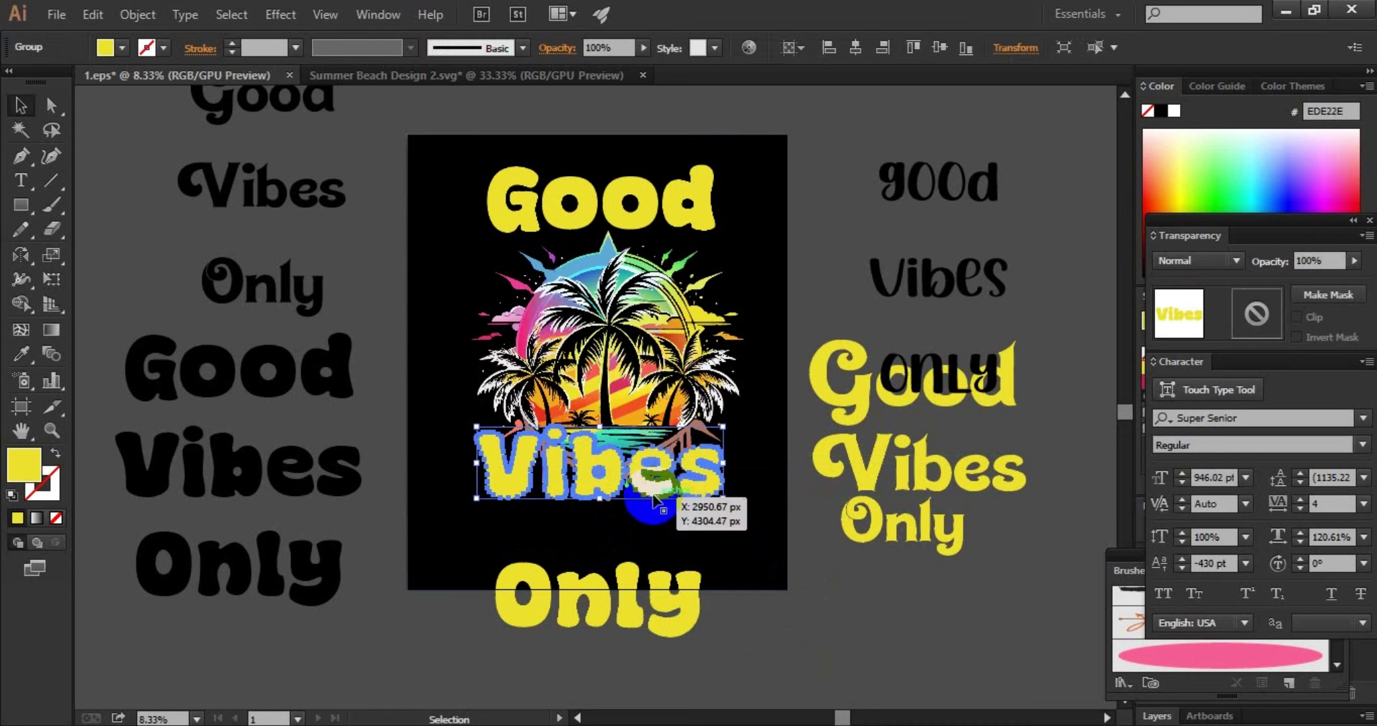
{"action": "left_click", "coordinate": [717, 467]}
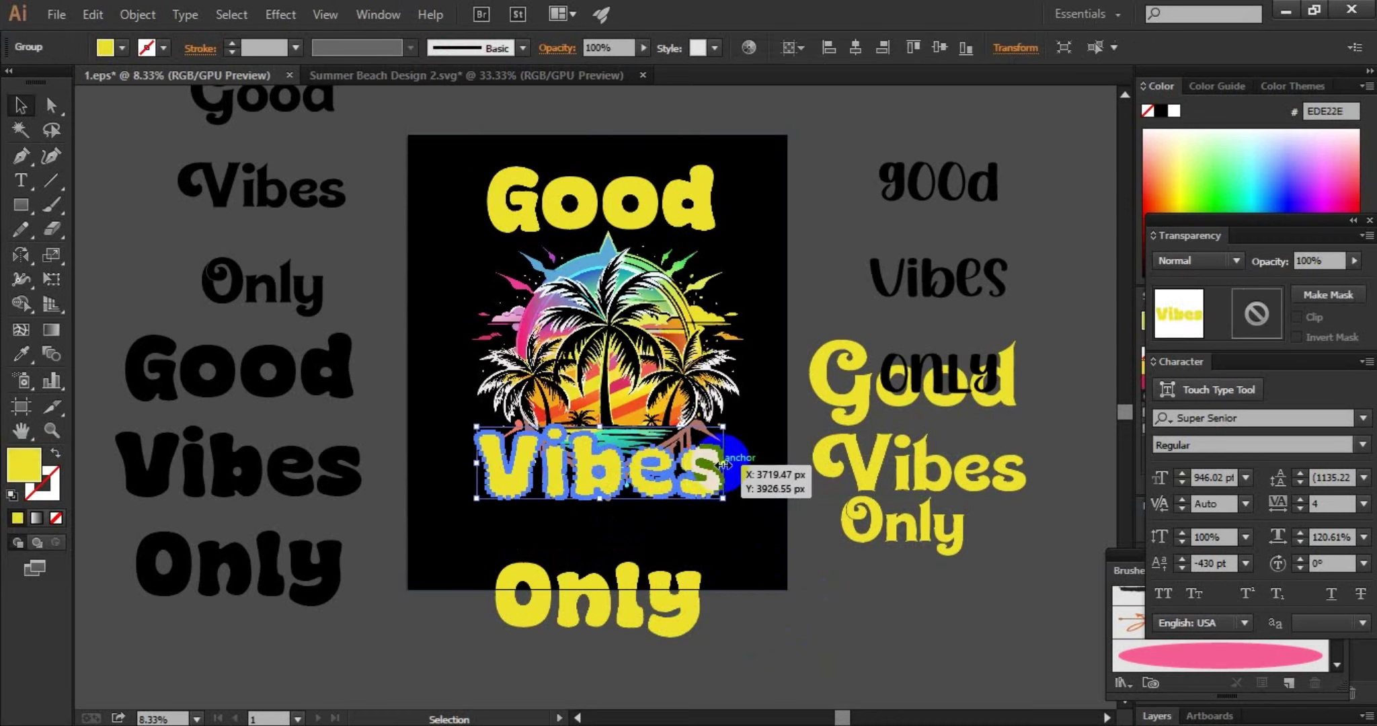
{"action": "left_click_drag", "start_coordinate": [723, 464], "coordinate": [715, 464]}
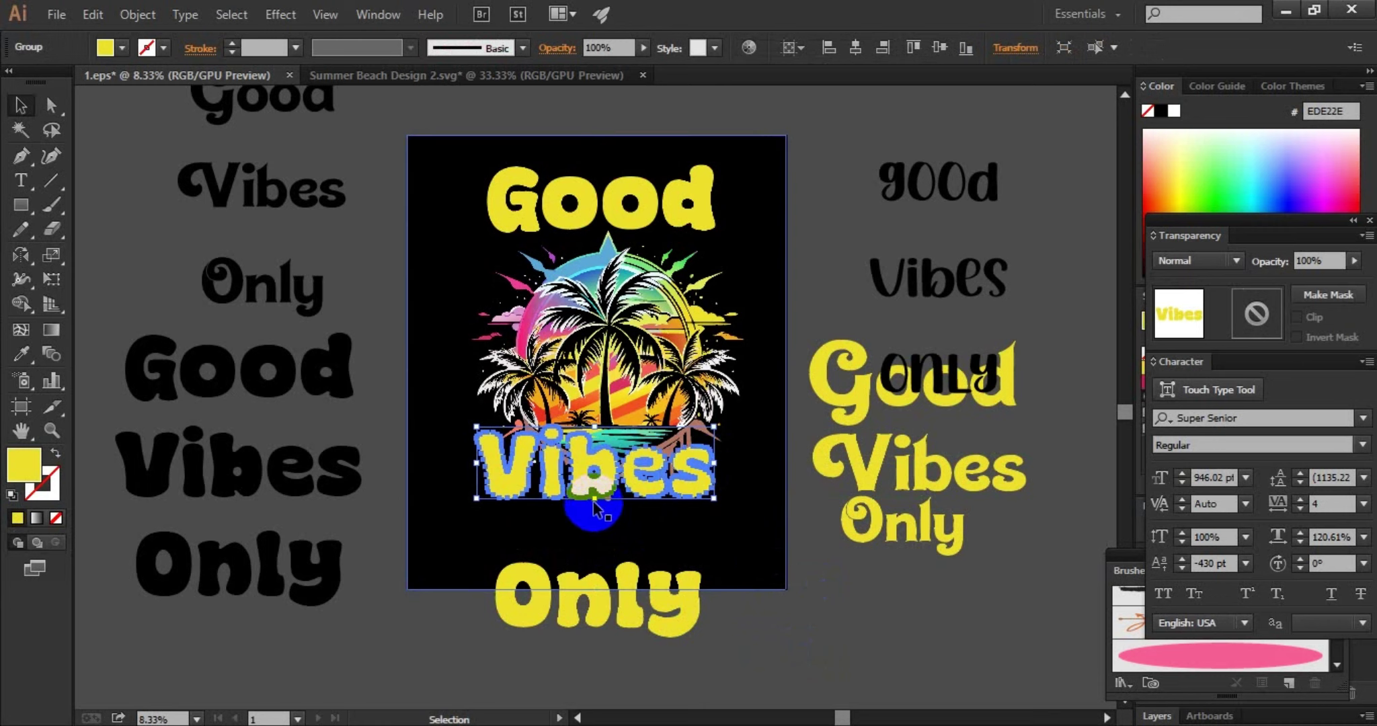
{"action": "left_click", "coordinate": [745, 629]}
{"action": "left_click_drag", "start_coordinate": [659, 500], "coordinate": [663, 498]}
{"action": "left_click_drag", "start_coordinate": [605, 615], "coordinate": [600, 558]}
{"action": "left_click", "coordinate": [655, 645]}
Step: Centre Vibes horizontally on the palm artwork
{"action": "left_click", "coordinate": [659, 482]}
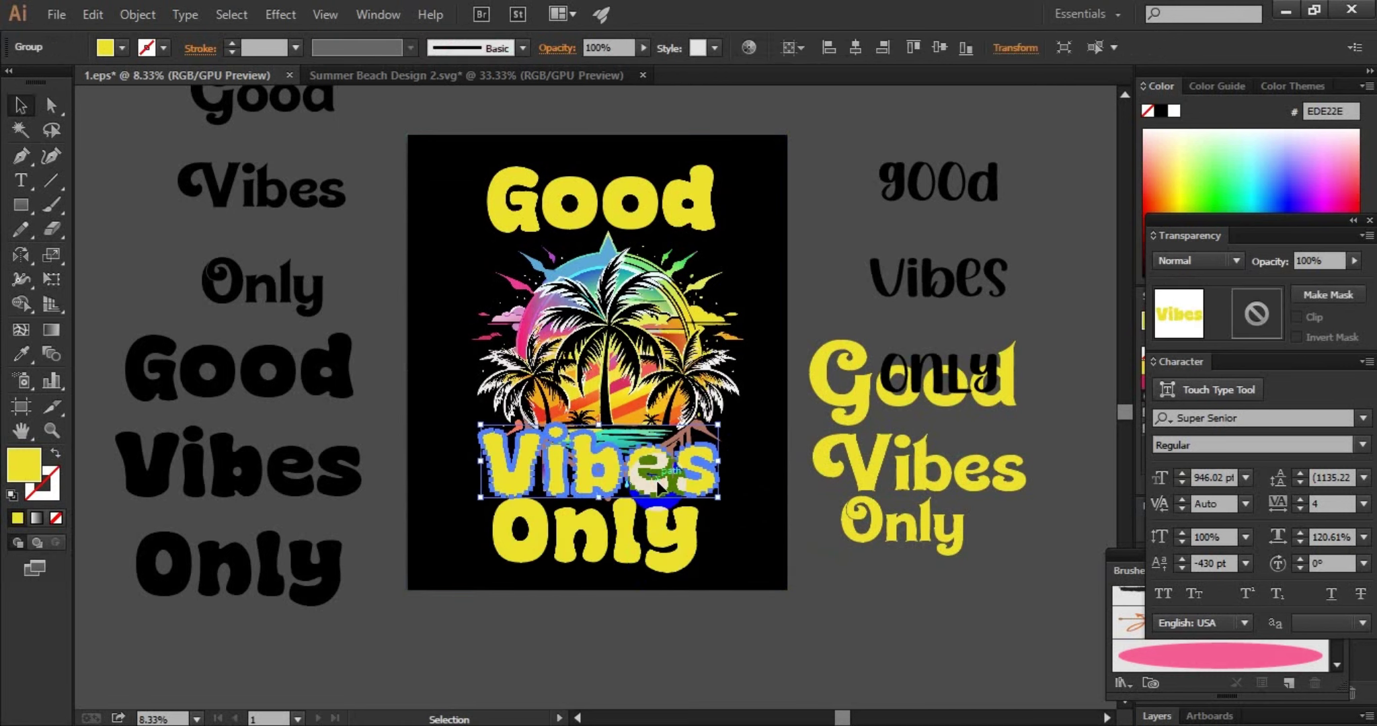
{"action": "left_click", "coordinate": [672, 290], "text": "shift"}
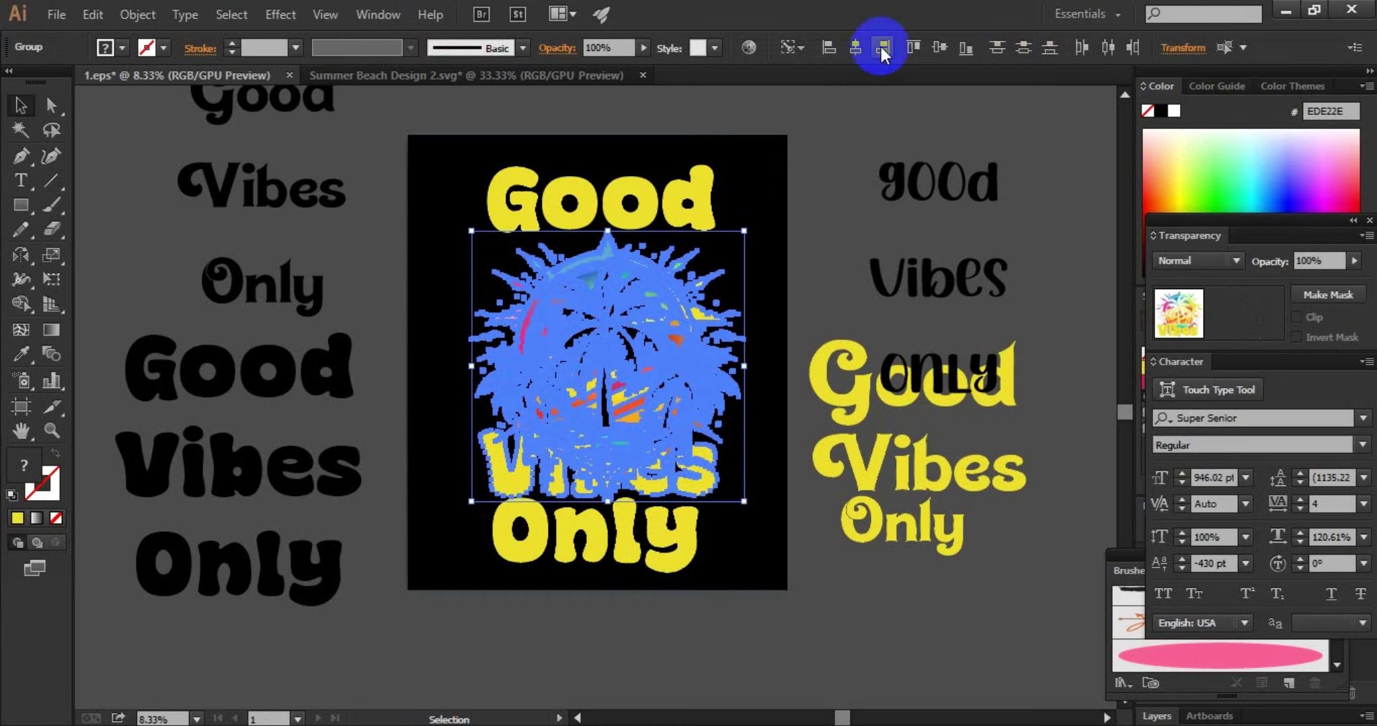
{"action": "left_click", "coordinate": [852, 47]}
{"action": "left_click", "coordinate": [822, 189]}
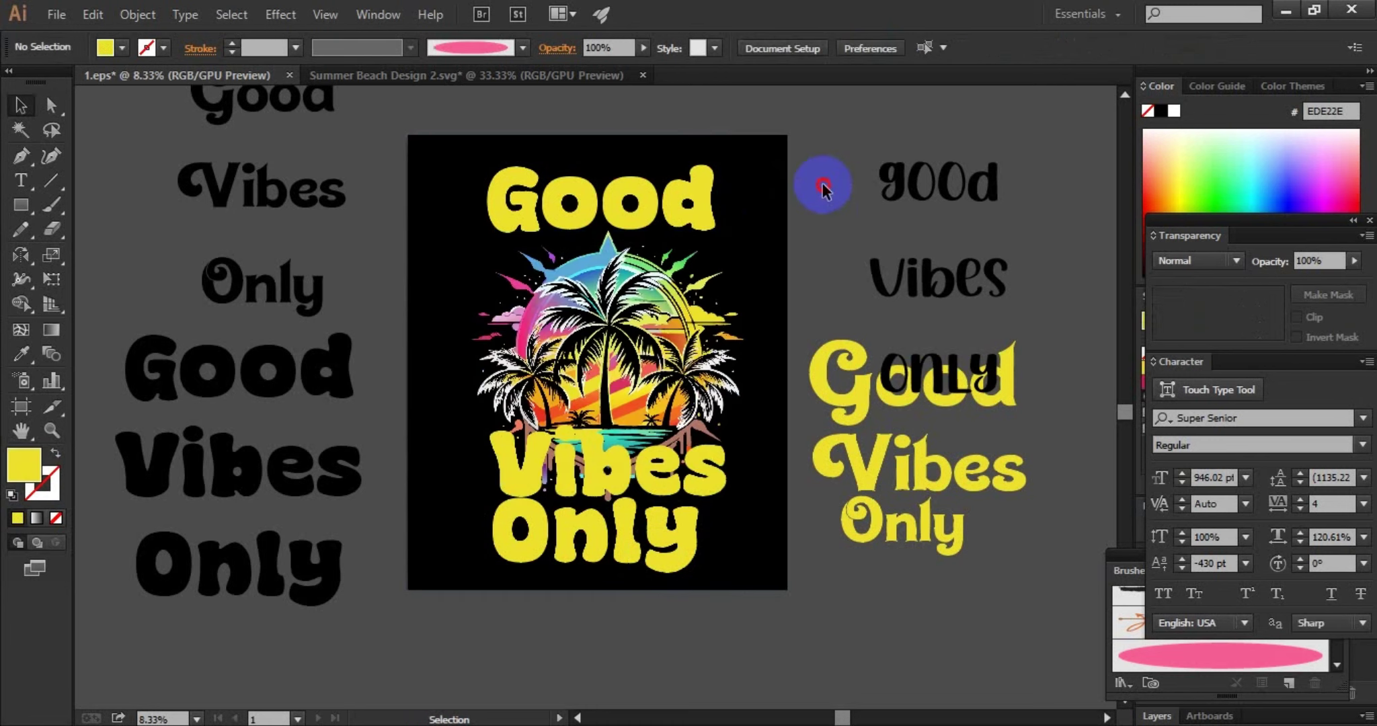
{"action": "left_click", "coordinate": [652, 479]}
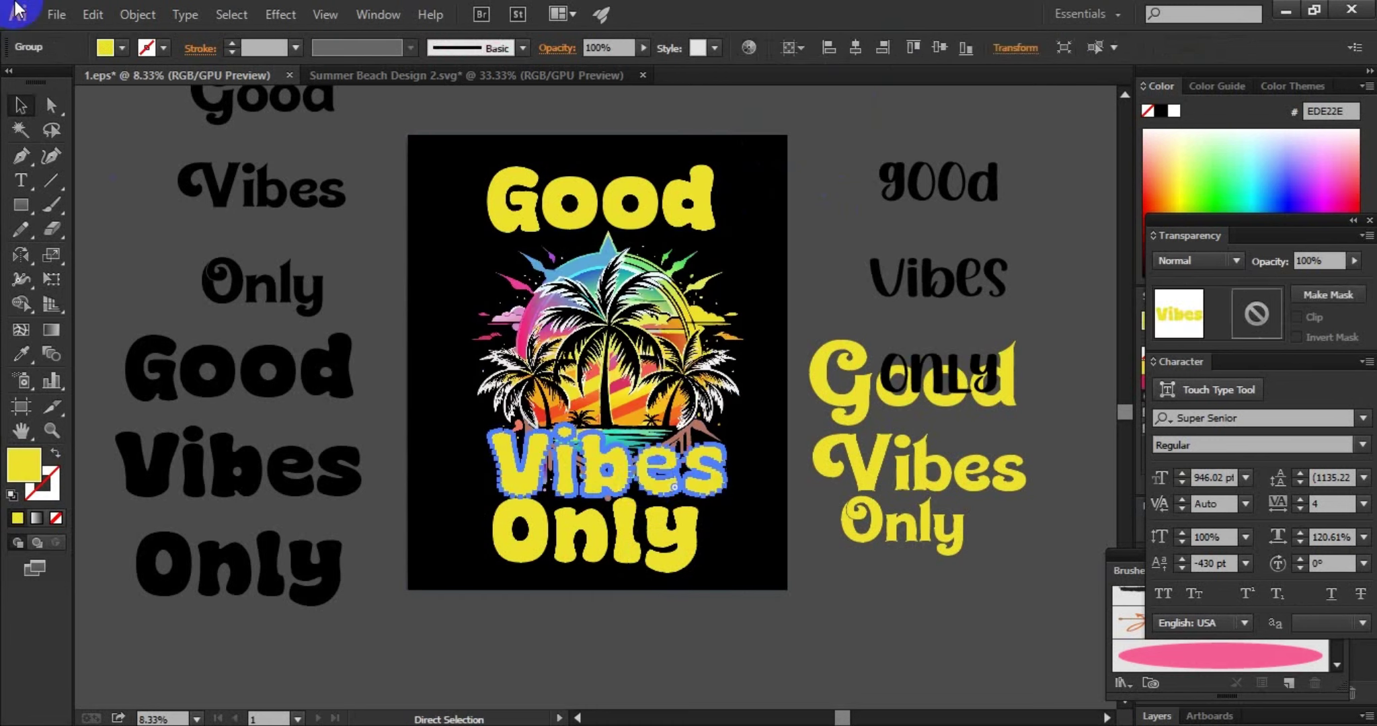
Step: Create a 52 px offset path around the yellow word Vibes
{"action": "left_click", "coordinate": [150, 25]}
{"action": "mouse_move", "coordinate": [280, 414]}
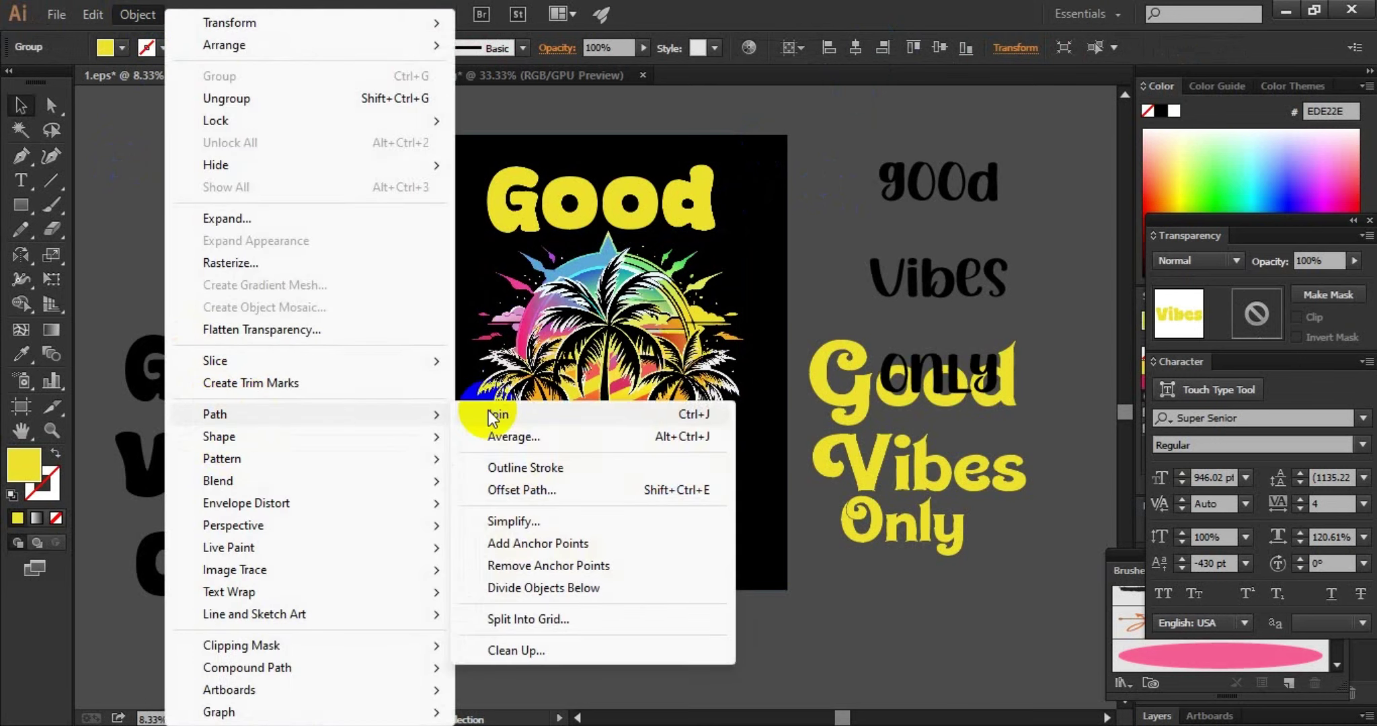
{"action": "left_click", "coordinate": [521, 490]}
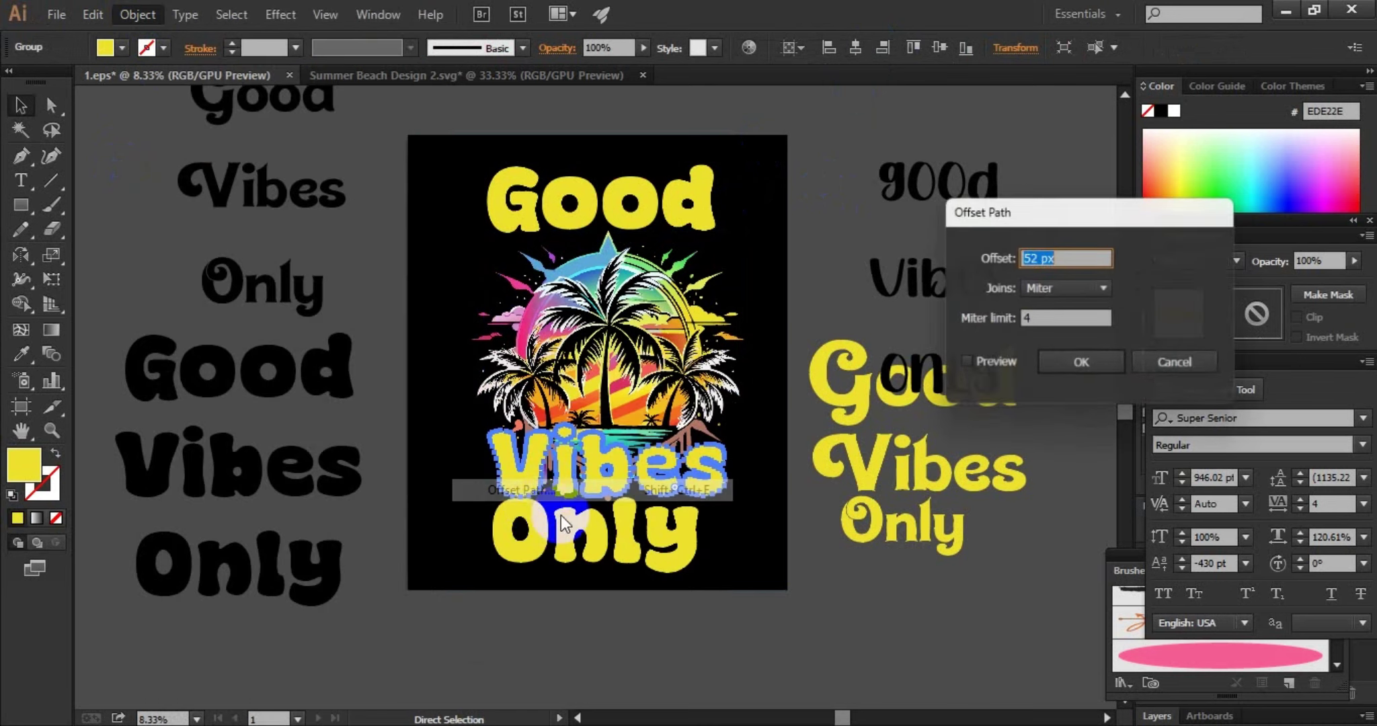
{"action": "left_click", "coordinate": [1010, 372]}
{"action": "left_click", "coordinate": [1083, 366]}
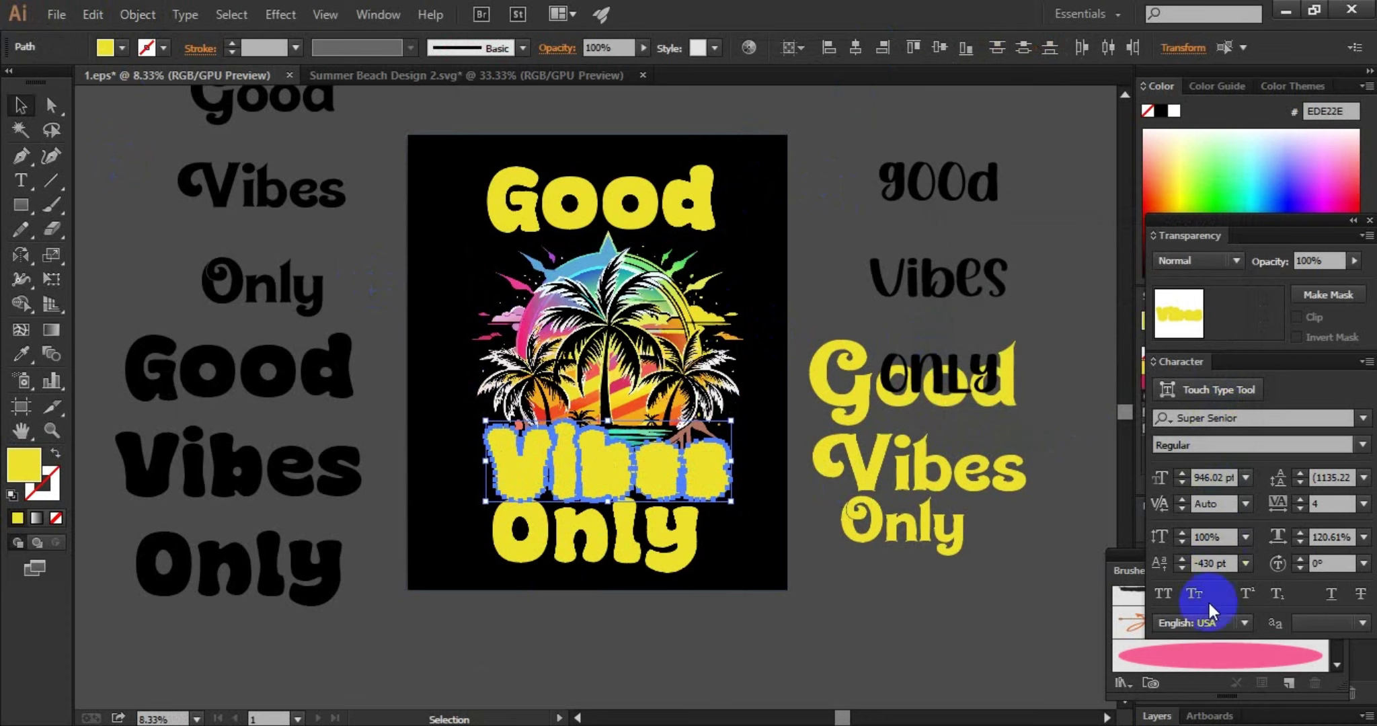
{"action": "left_click", "coordinate": [378, 14]}
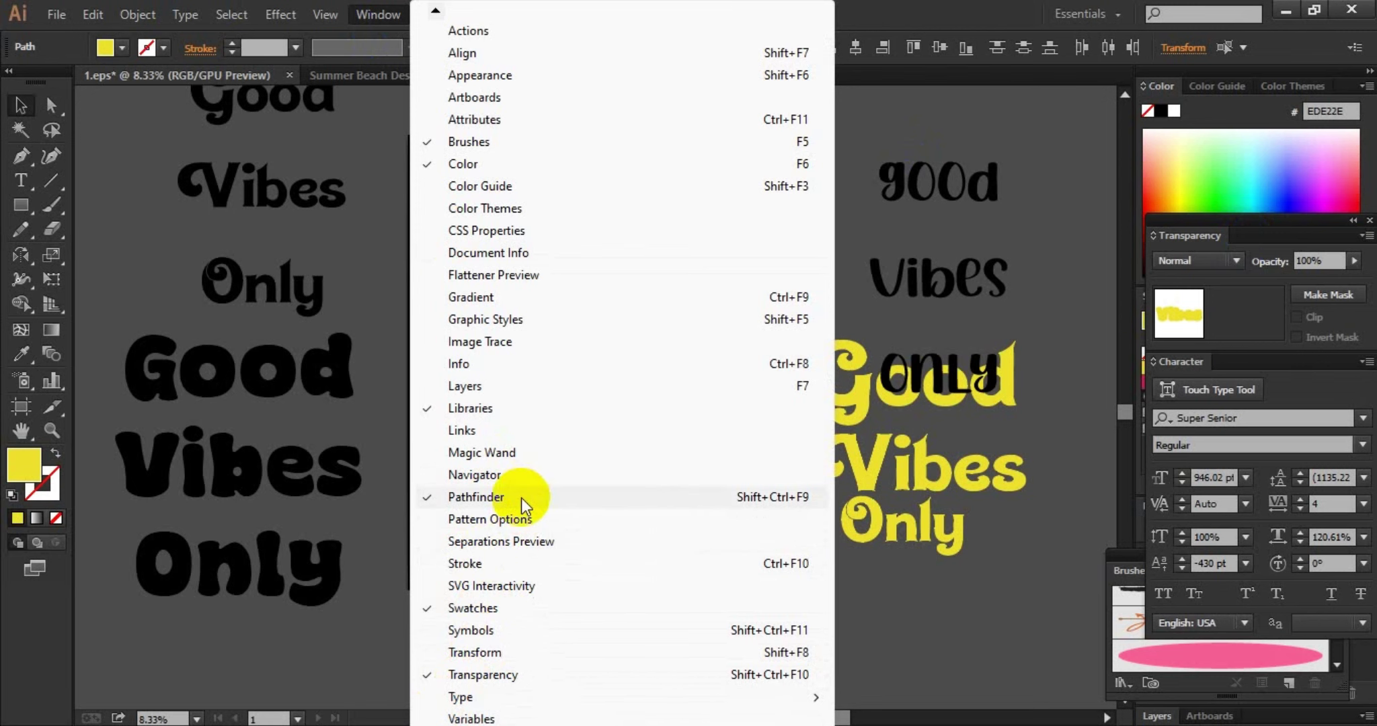
Step: Unite the Vibes letters into a single shape with Pathfinder
{"action": "left_click", "coordinate": [476, 497]}
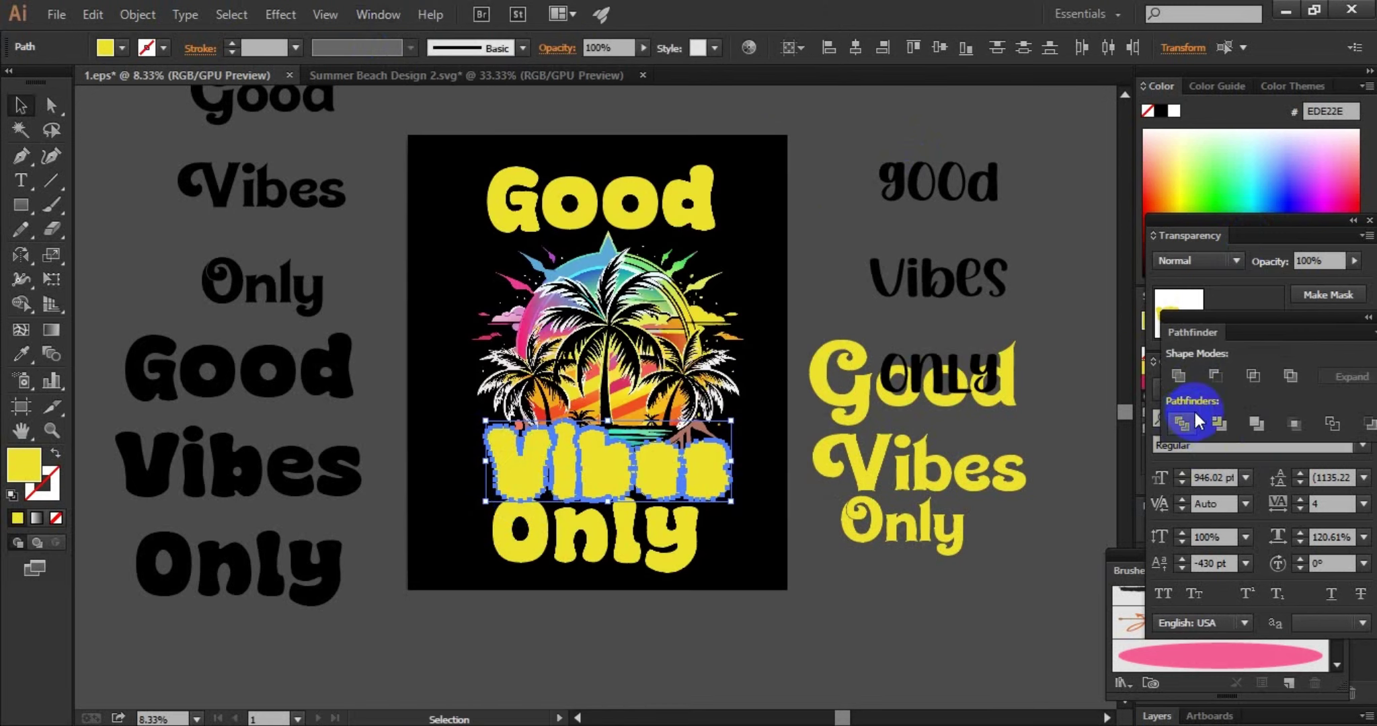
{"action": "left_click", "coordinate": [1180, 375]}
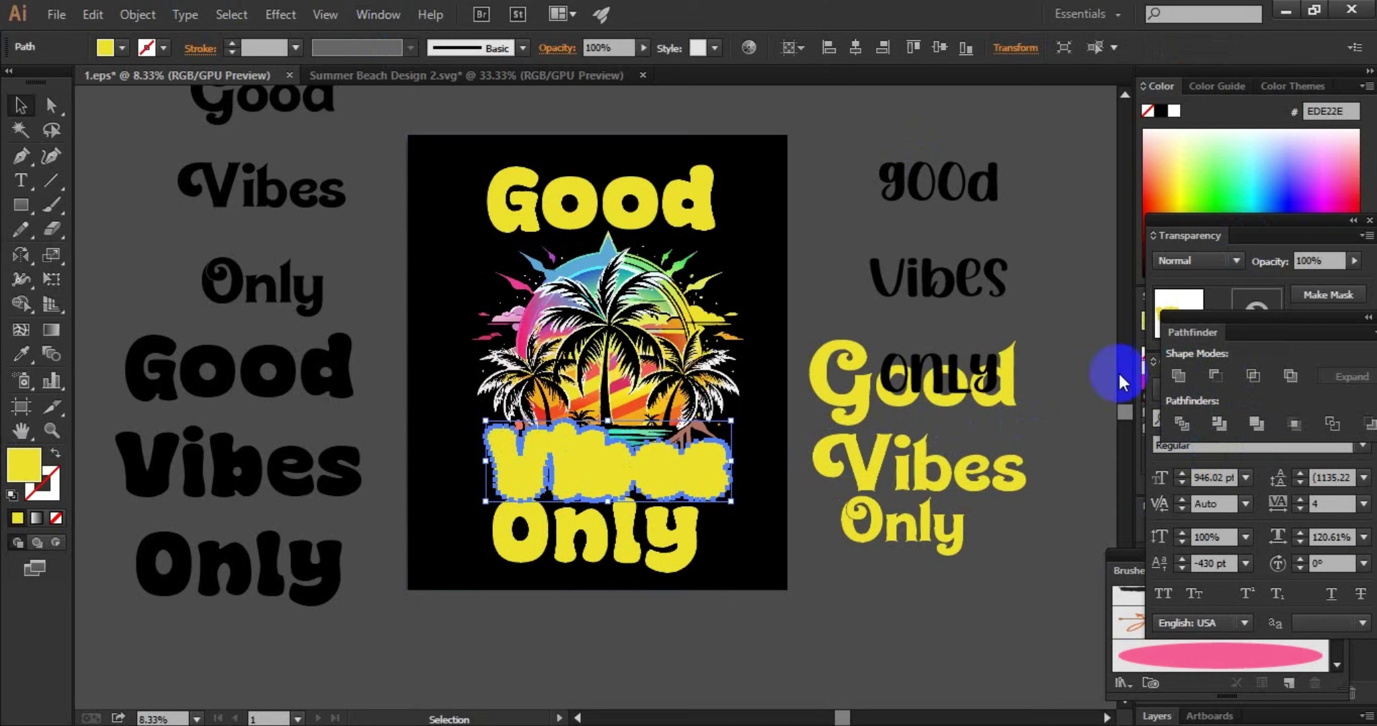
{"action": "key", "text": "v"}
Step: Paste the Vibes shape into the palm artwork's opacity mask, fill it black, and exit the mask
{"action": "mouse_move", "coordinate": [616, 309]}
{"action": "left_mouse_down"}
{"action": "mouse_move", "coordinate": [578, 326]}
{"action": "mouse_move", "coordinate": [616, 311]}
{"action": "left_mouse_up"}
{"action": "left_click_drag", "start_coordinate": [1273, 244], "coordinate": [1271, 213]}
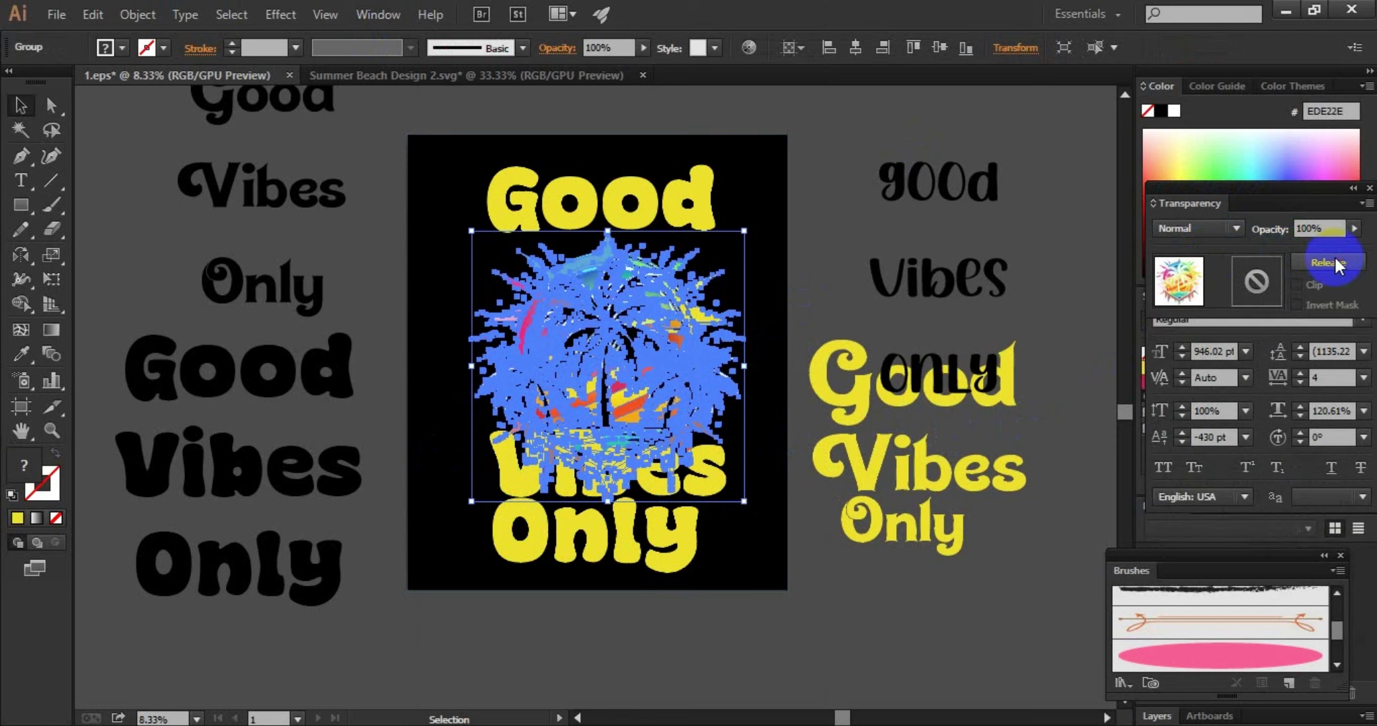
{"action": "left_click", "coordinate": [1247, 284]}
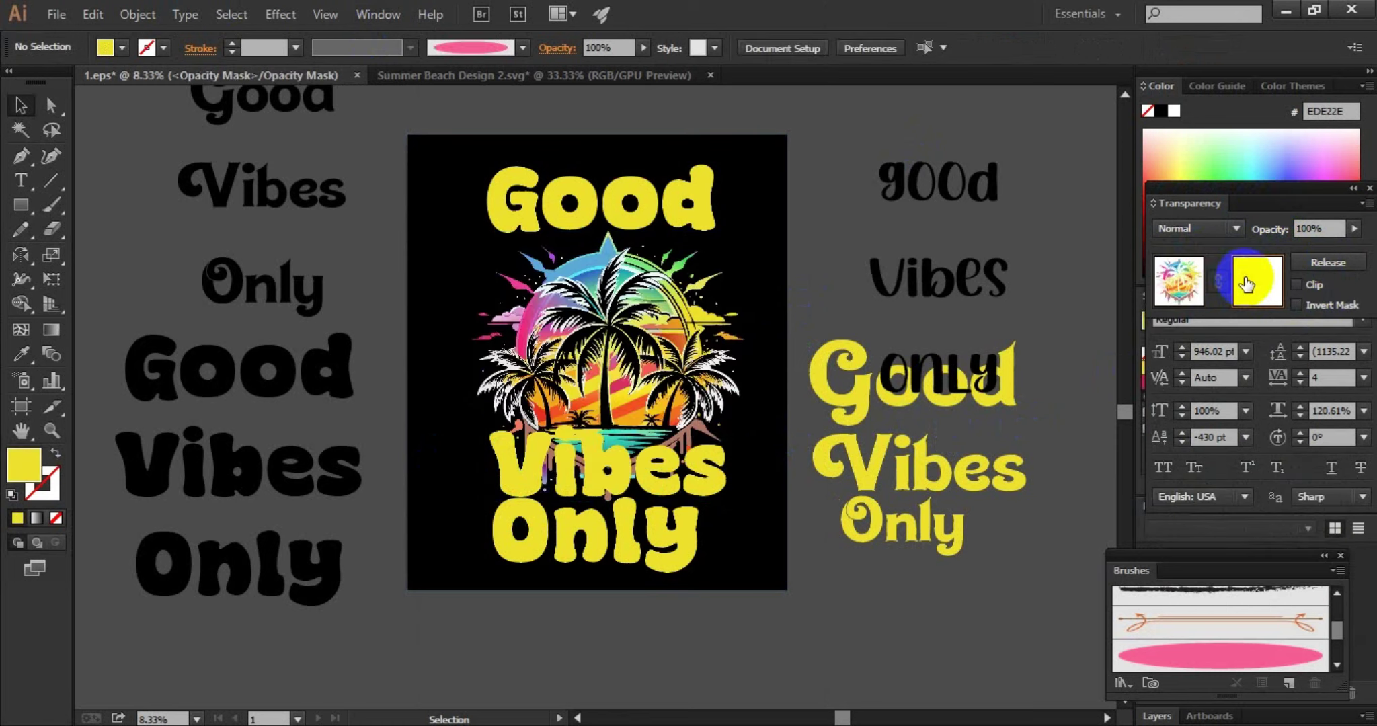
{"action": "key", "text": "ctrl+f"}
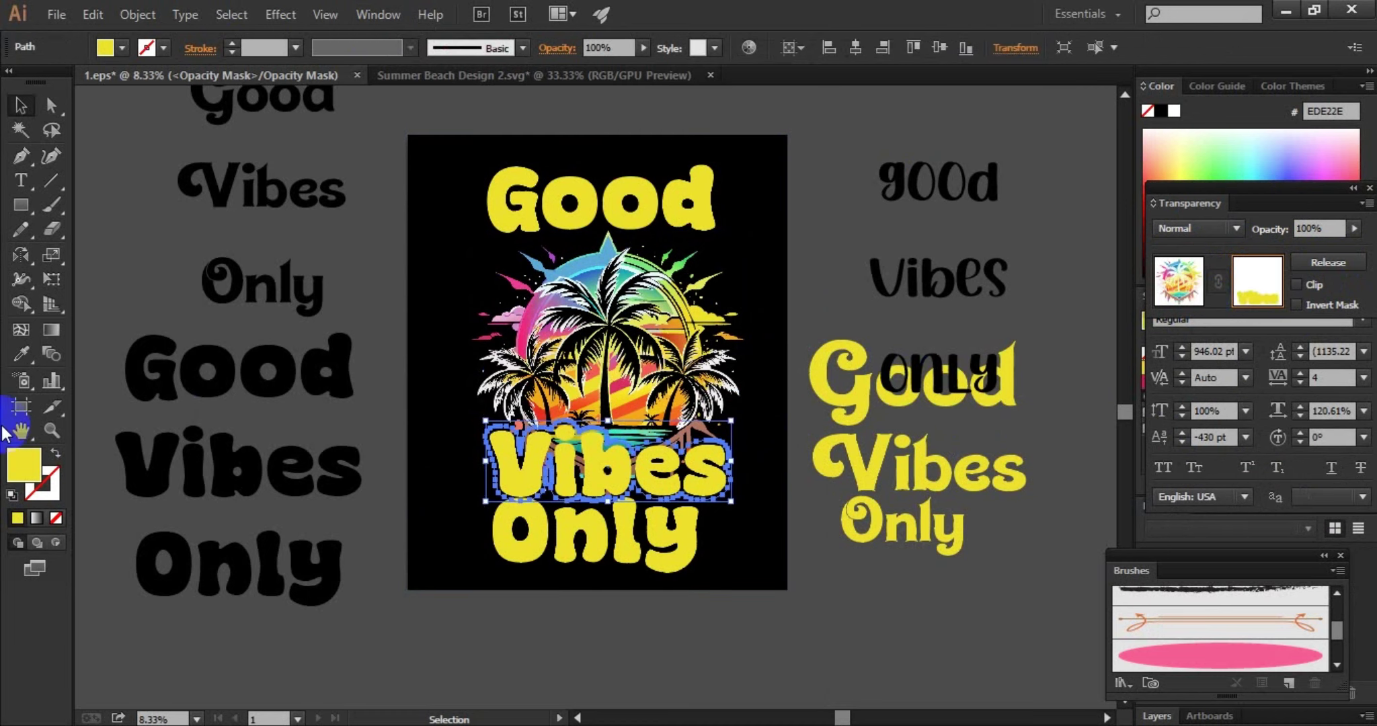
{"action": "left_click", "coordinate": [20, 354]}
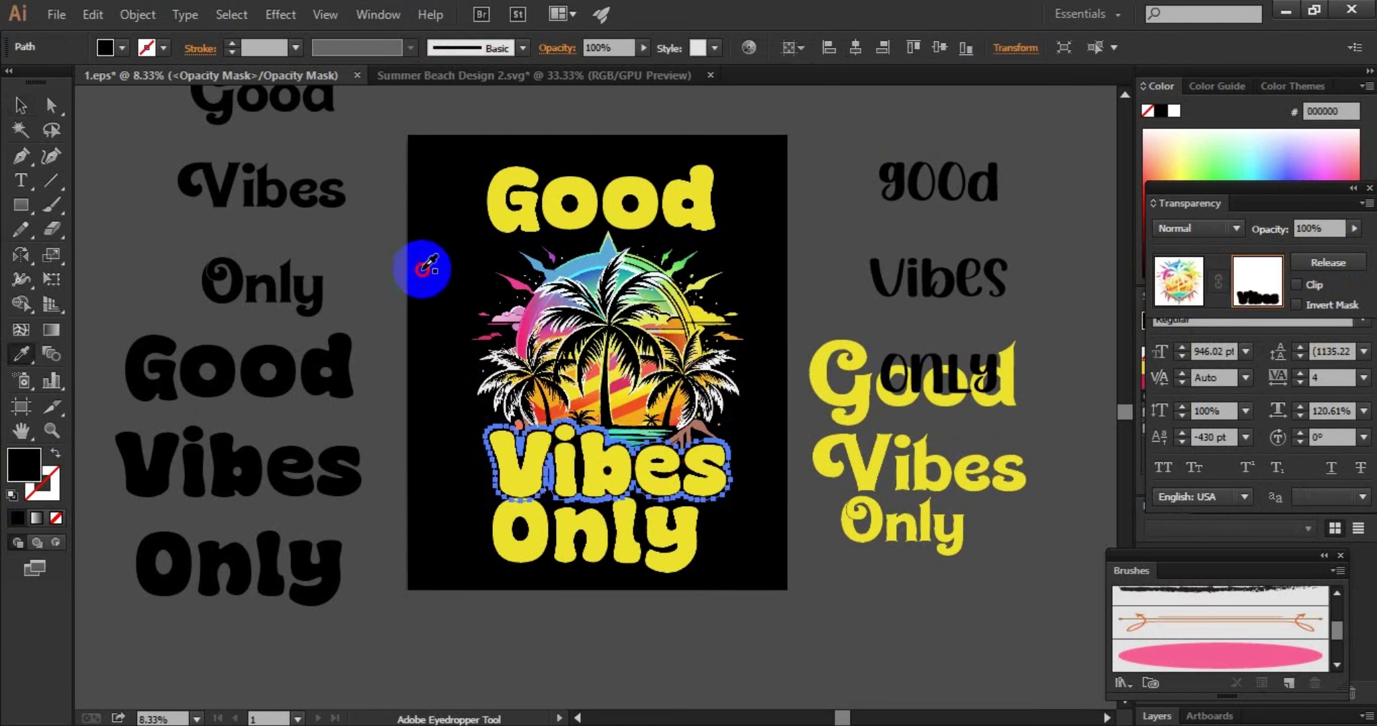
{"action": "left_click", "coordinate": [102, 138]}
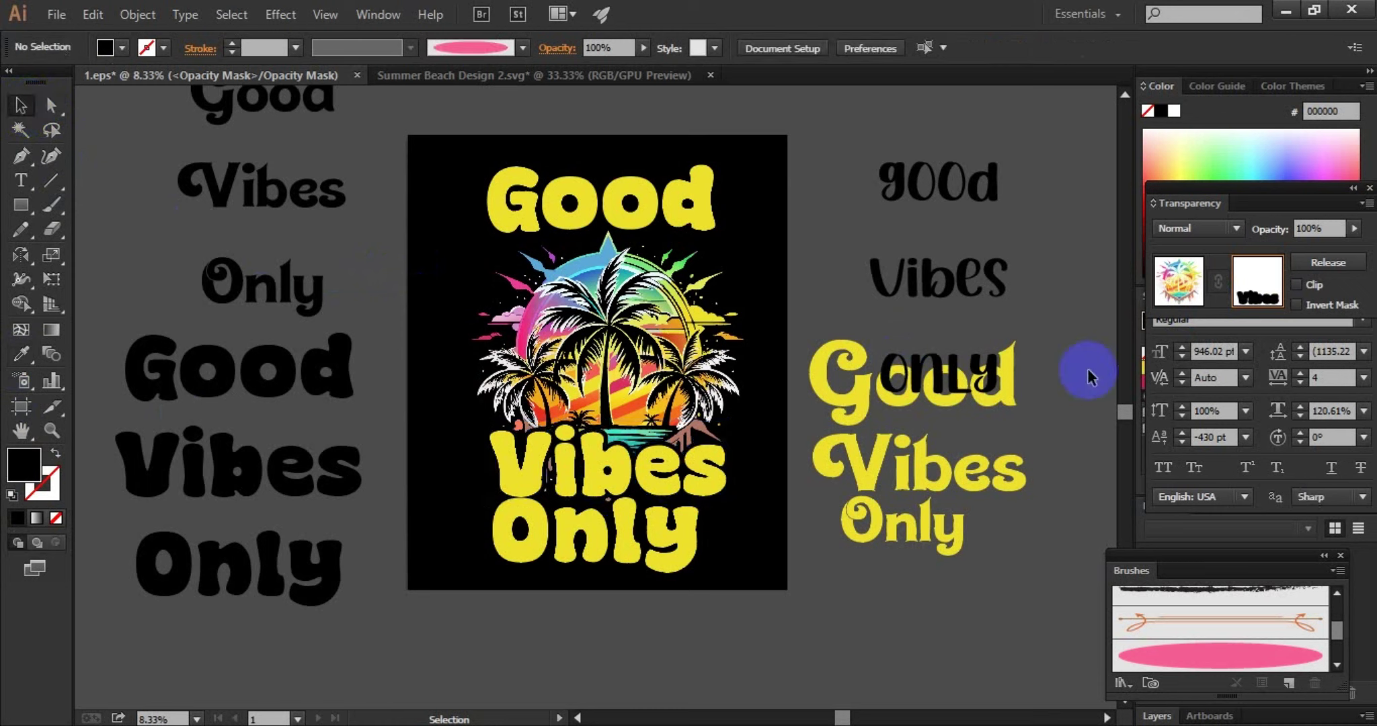
{"action": "left_click", "coordinate": [1178, 277]}
{"action": "left_click", "coordinate": [811, 651]}
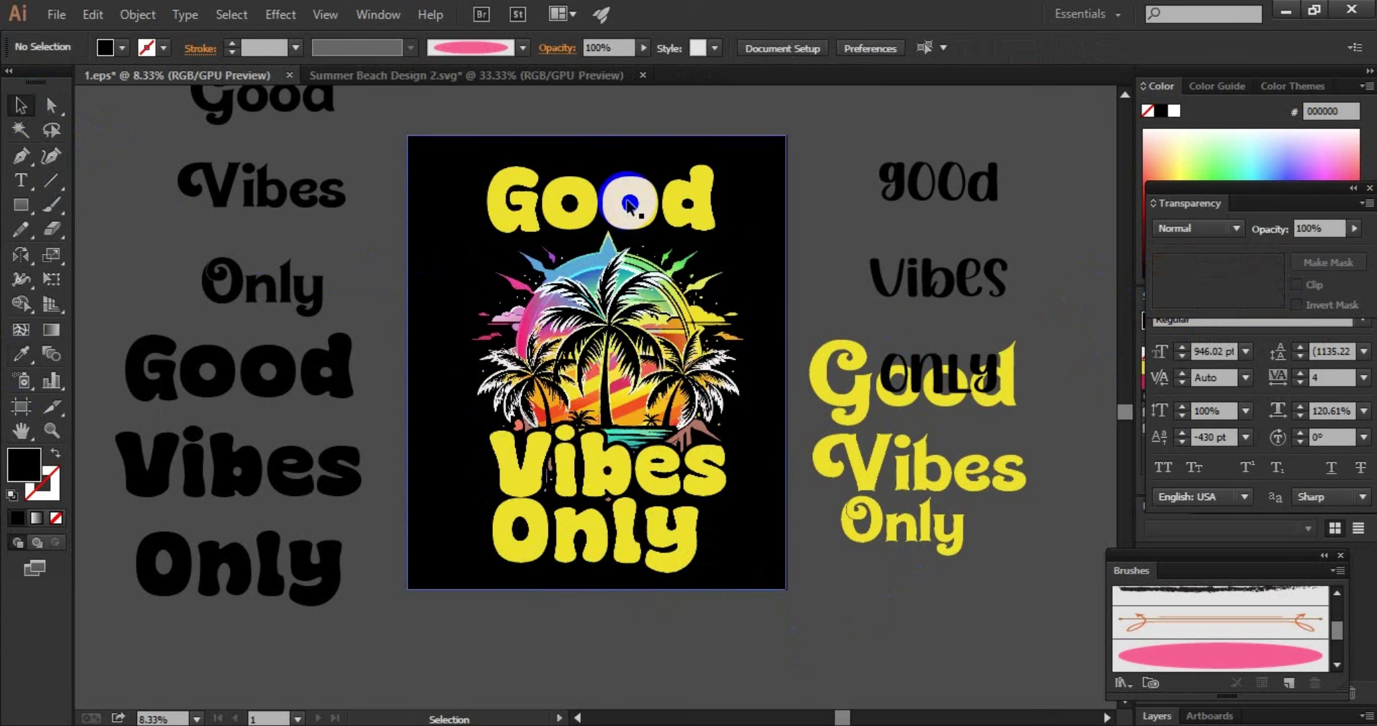
Step: Centre Only horizontally under Vibes and stretch it taller
{"action": "left_click_drag", "start_coordinate": [627, 207], "coordinate": [634, 218]}
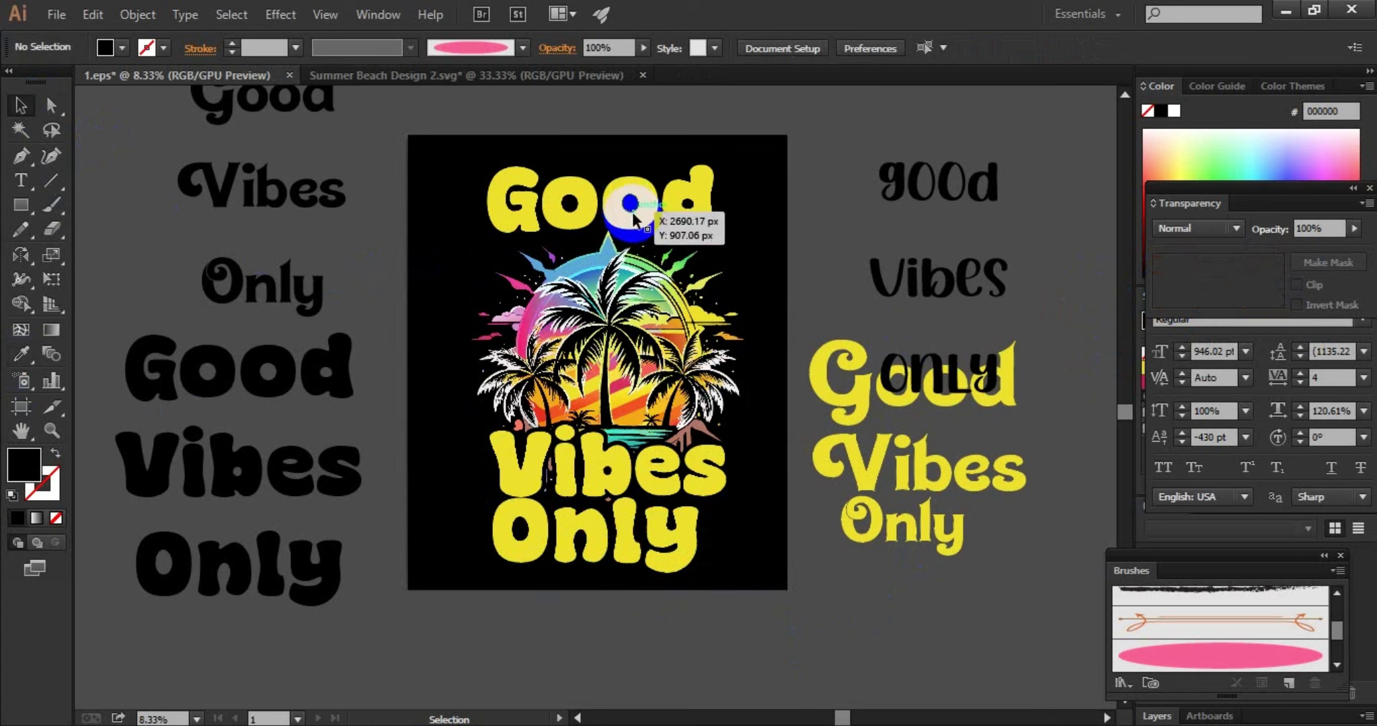
{"action": "left_click", "coordinate": [658, 538]}
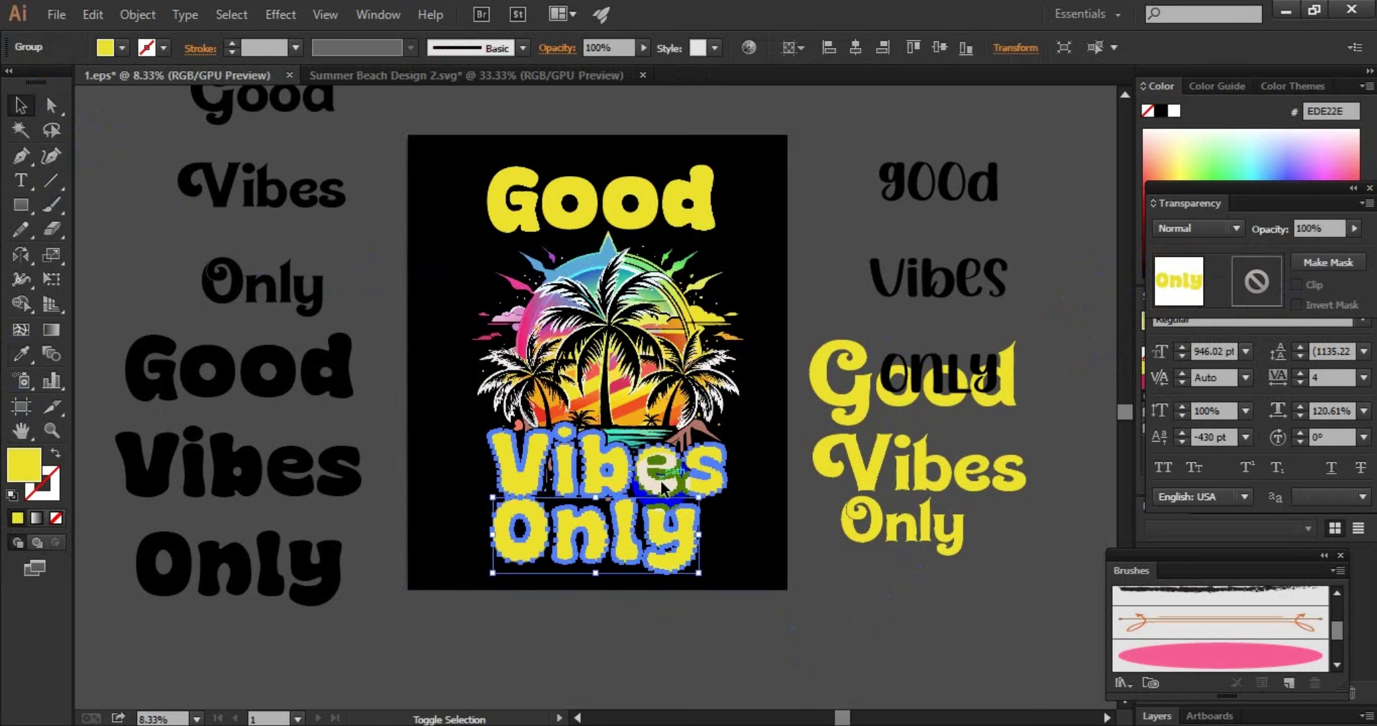
{"action": "left_click", "coordinate": [879, 59]}
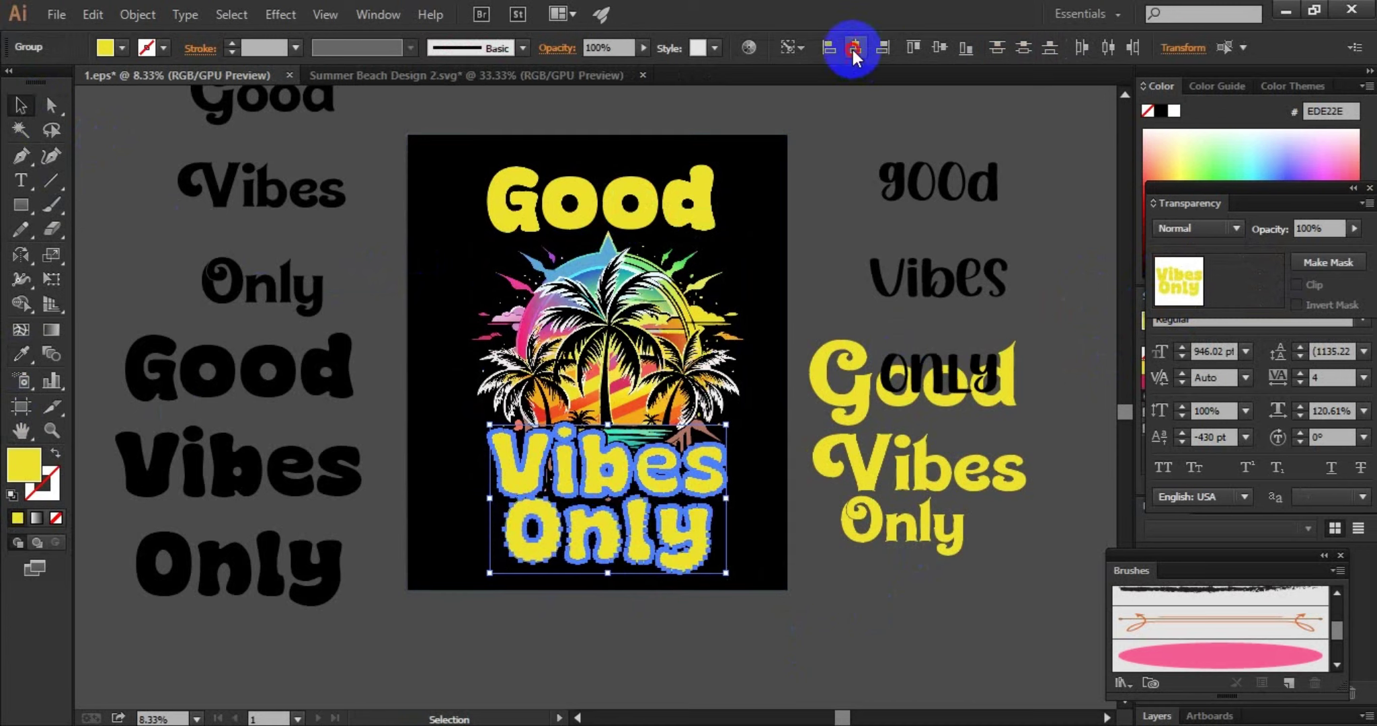
{"action": "left_click", "coordinate": [826, 156]}
{"action": "left_click", "coordinate": [675, 567]}
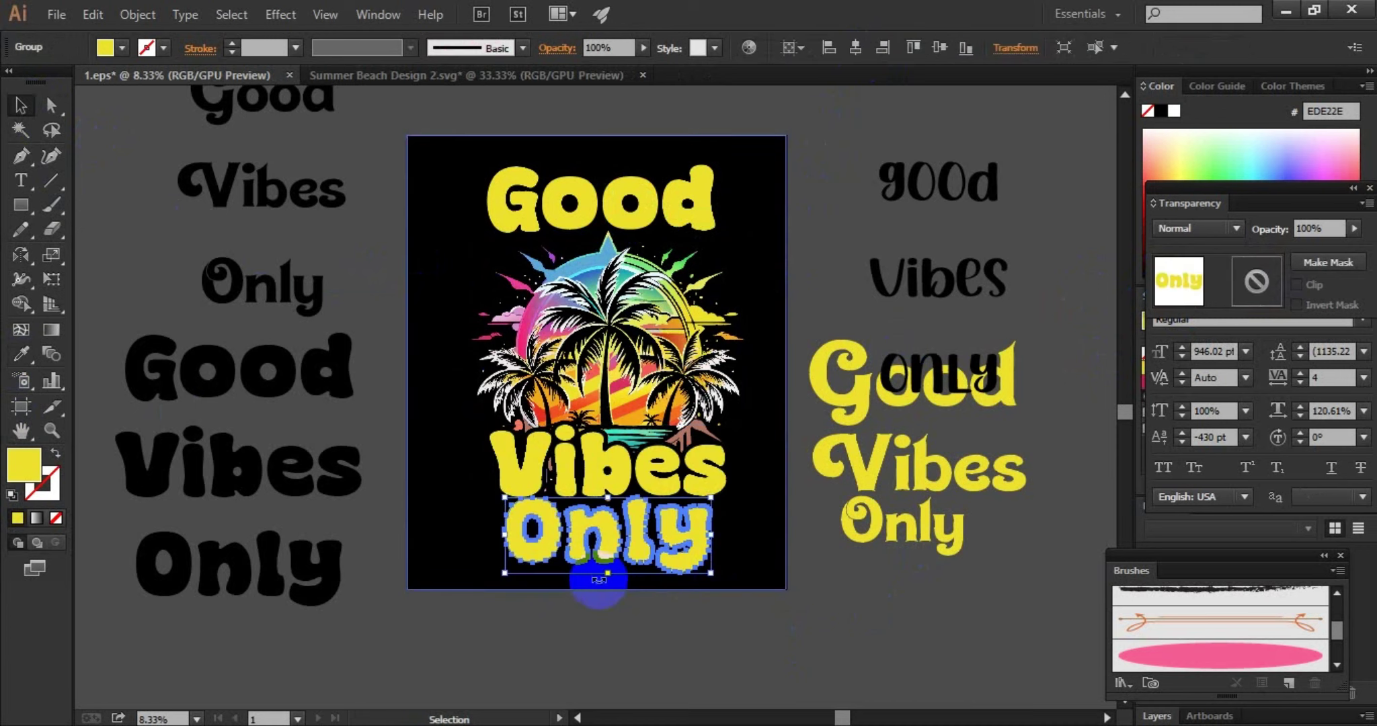
{"action": "left_click_drag", "start_coordinate": [608, 573], "coordinate": [608, 582]}
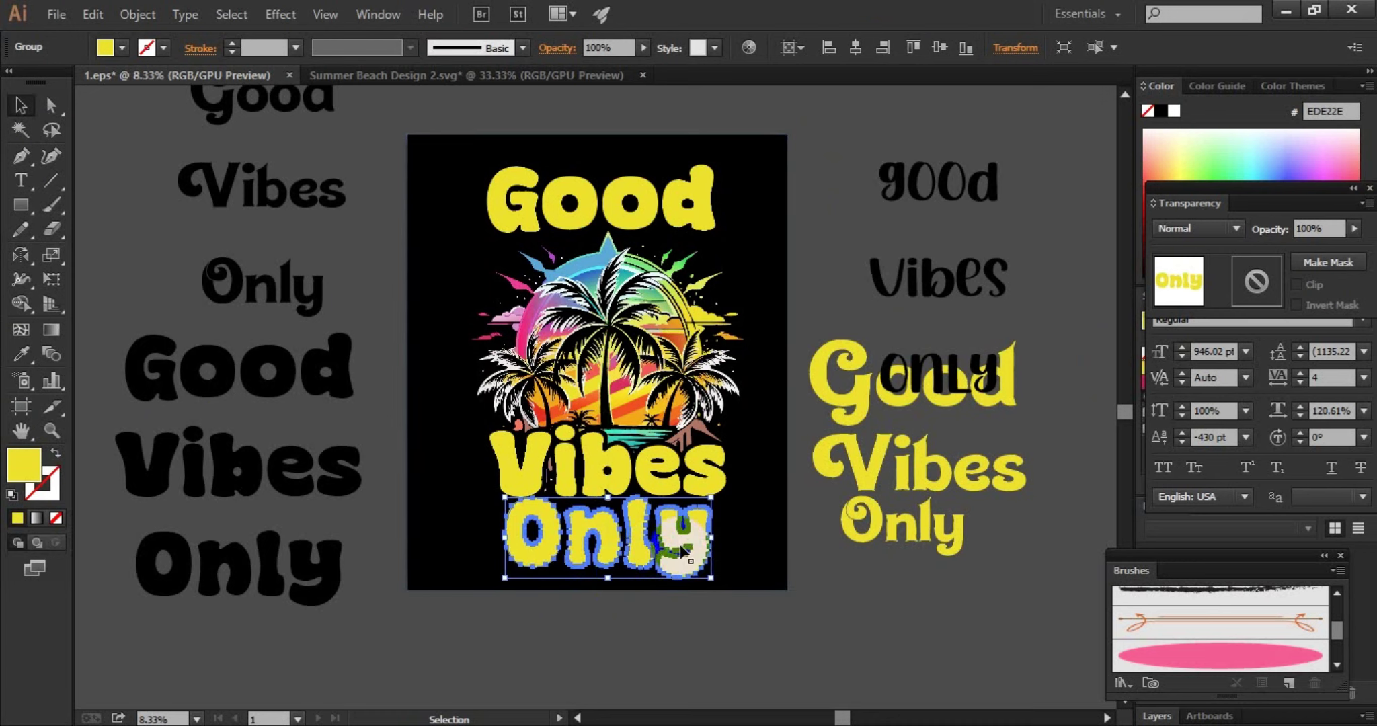
{"action": "left_click", "coordinate": [725, 656]}
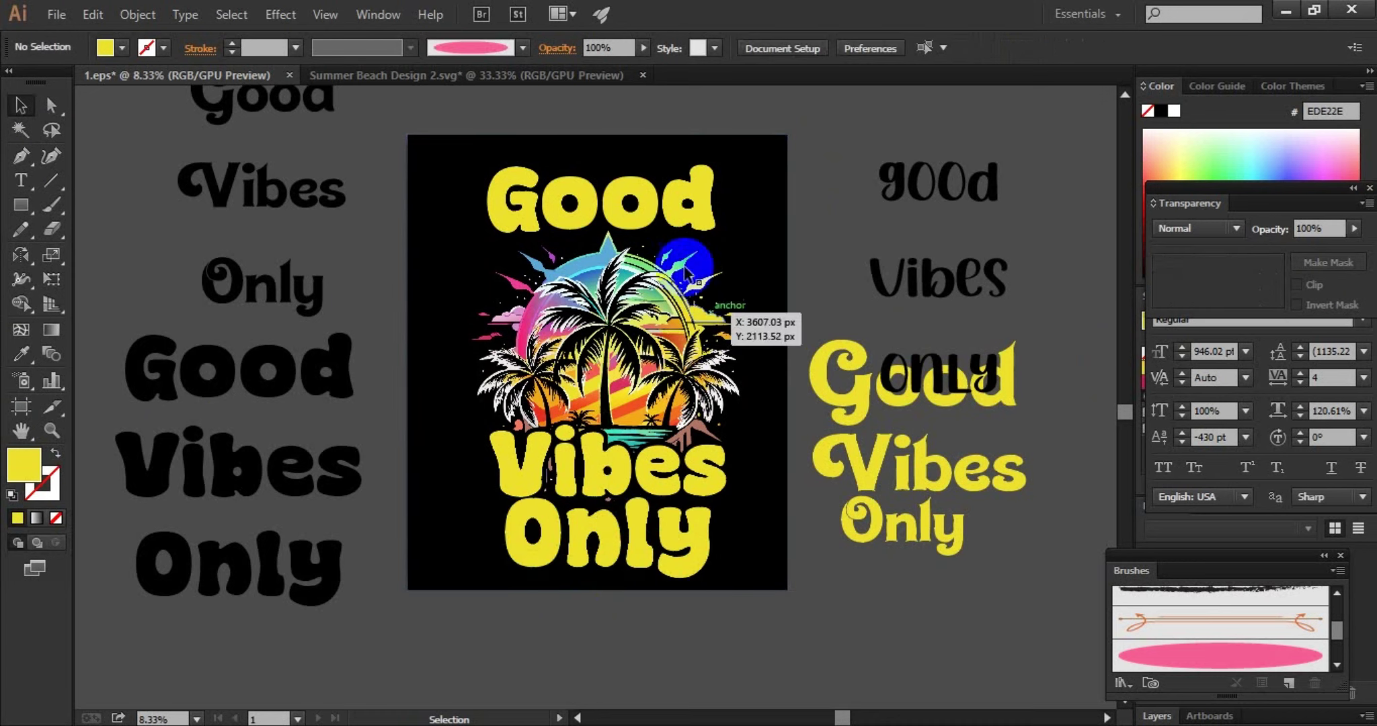
Step: Stretch Good taller and centre it horizontally over the palm-tree artwork
{"action": "left_click", "coordinate": [653, 215]}
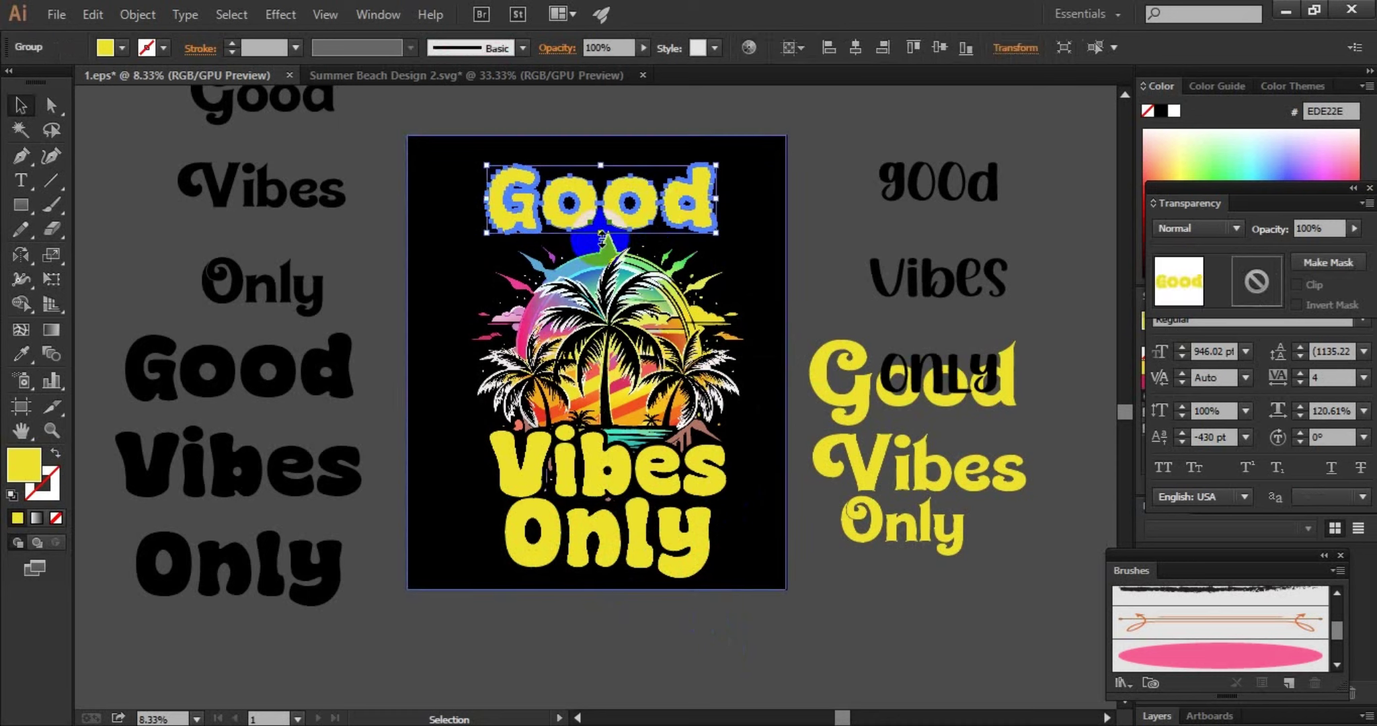
{"action": "left_click_drag", "start_coordinate": [601, 233], "coordinate": [606, 246]}
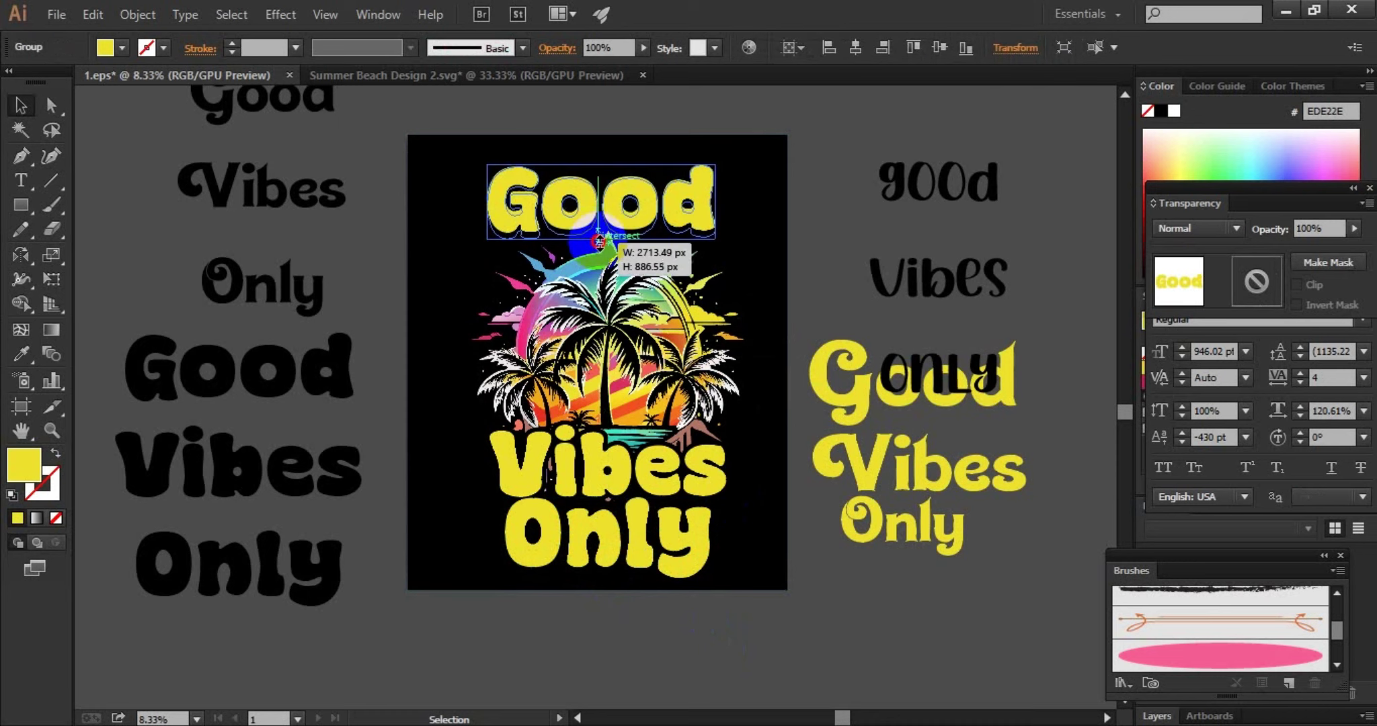
{"action": "left_click", "coordinate": [808, 225]}
{"action": "left_click", "coordinate": [705, 229]}
{"action": "left_click_drag", "start_coordinate": [676, 309], "coordinate": [641, 249]}
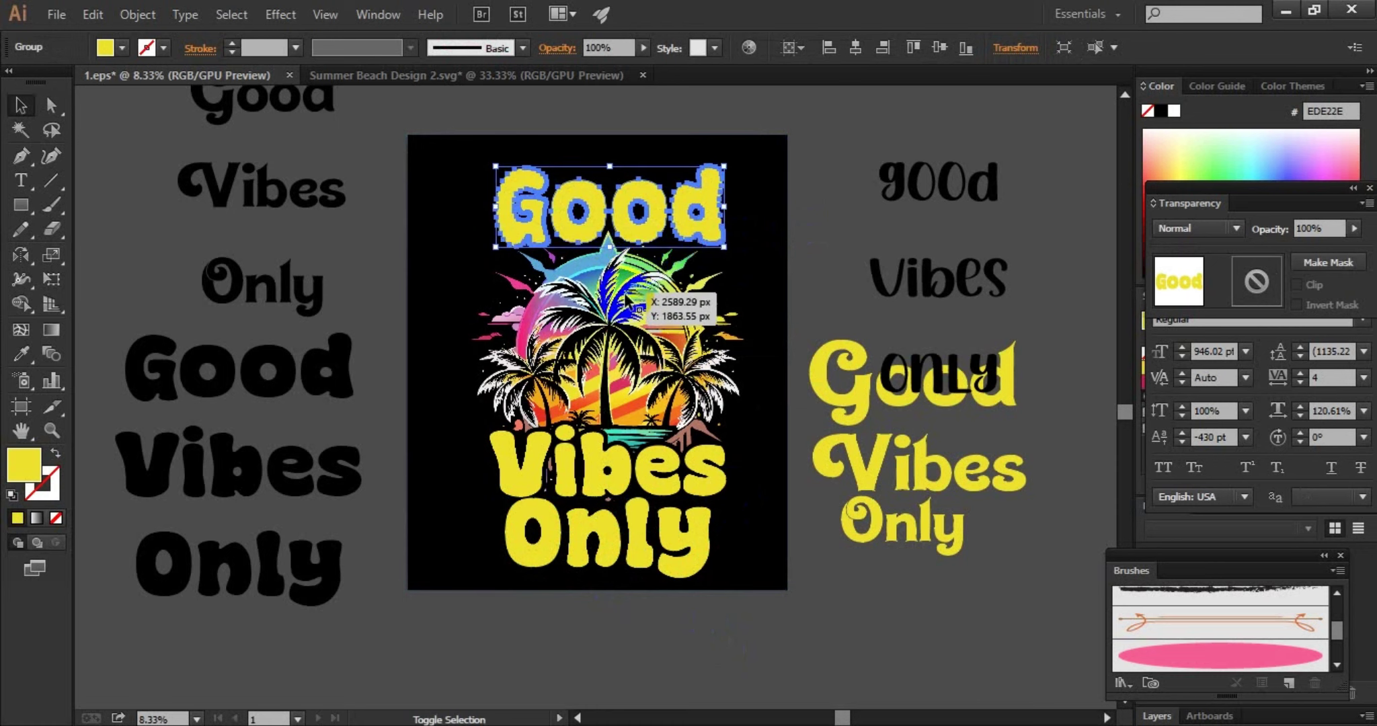
{"action": "left_click", "coordinate": [613, 269], "text": "shift"}
{"action": "left_click", "coordinate": [866, 37]}
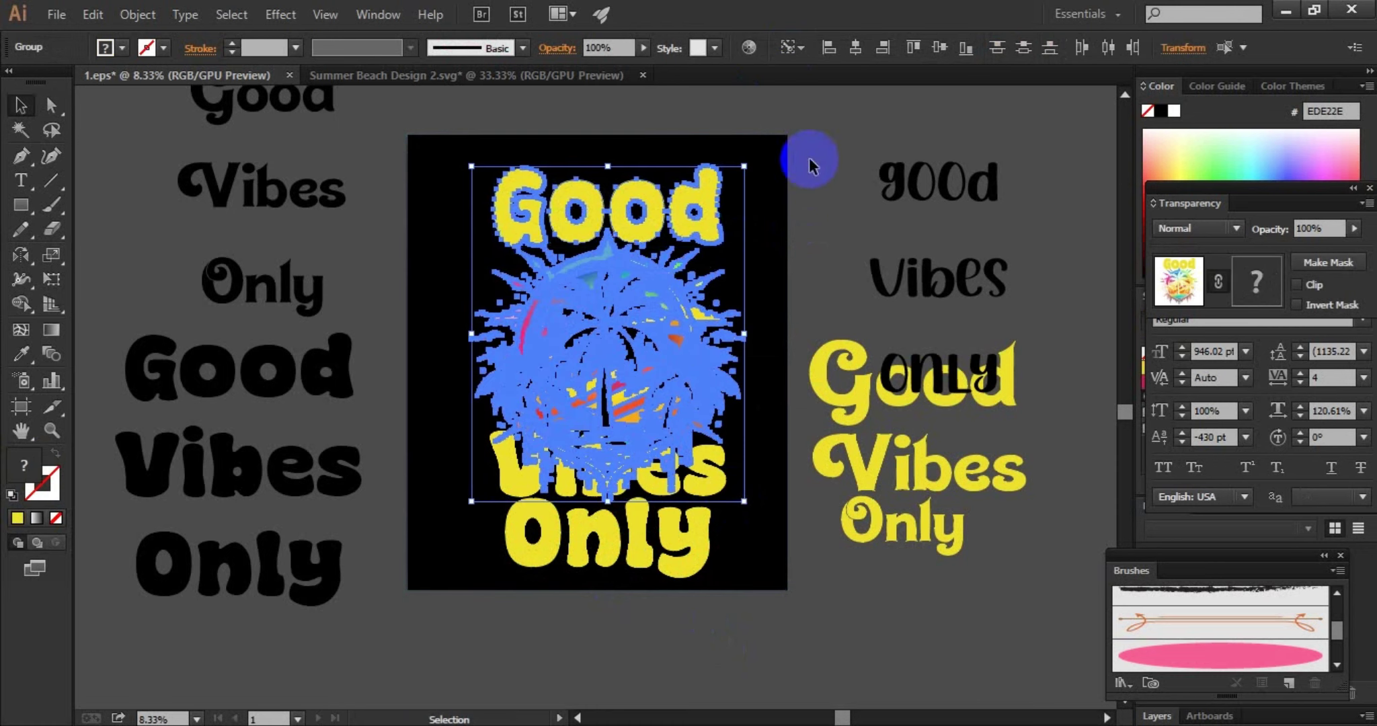
{"action": "left_click", "coordinate": [806, 163]}
{"action": "left_click", "coordinate": [679, 235]}
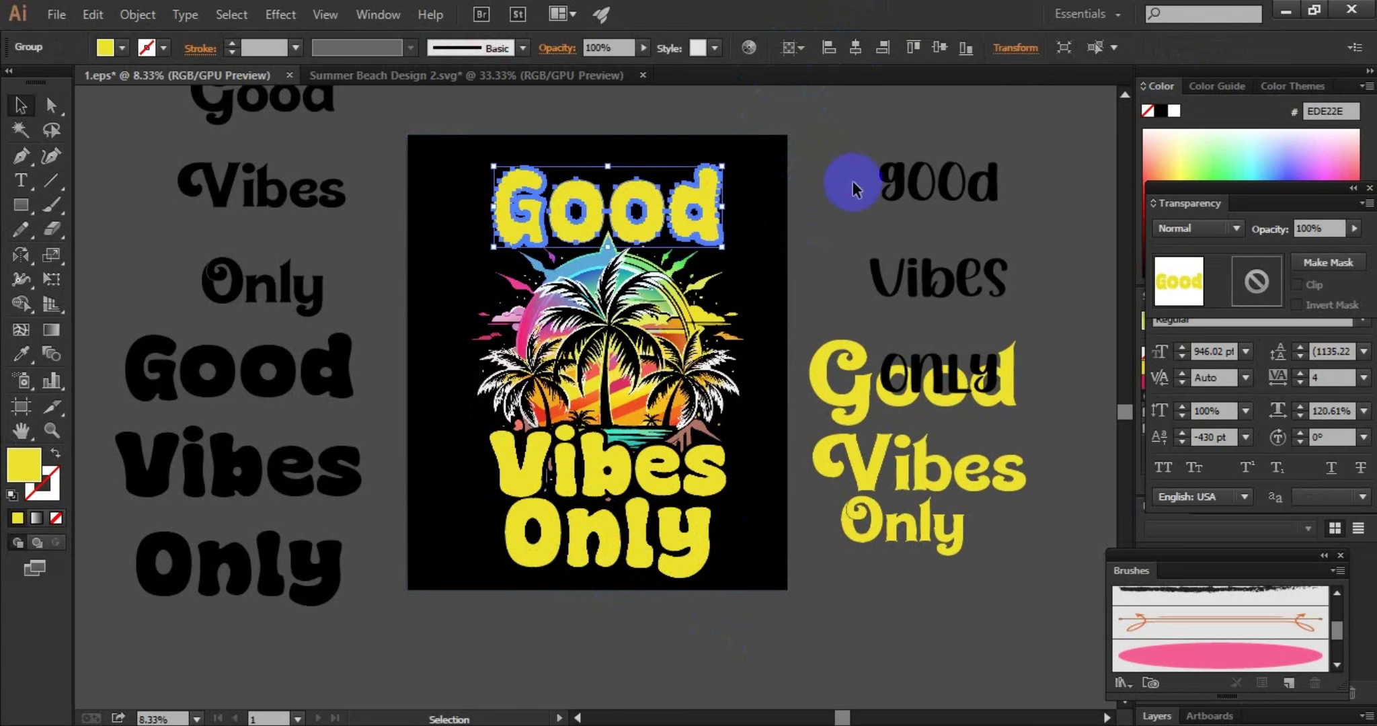
{"action": "left_click", "coordinate": [852, 181]}
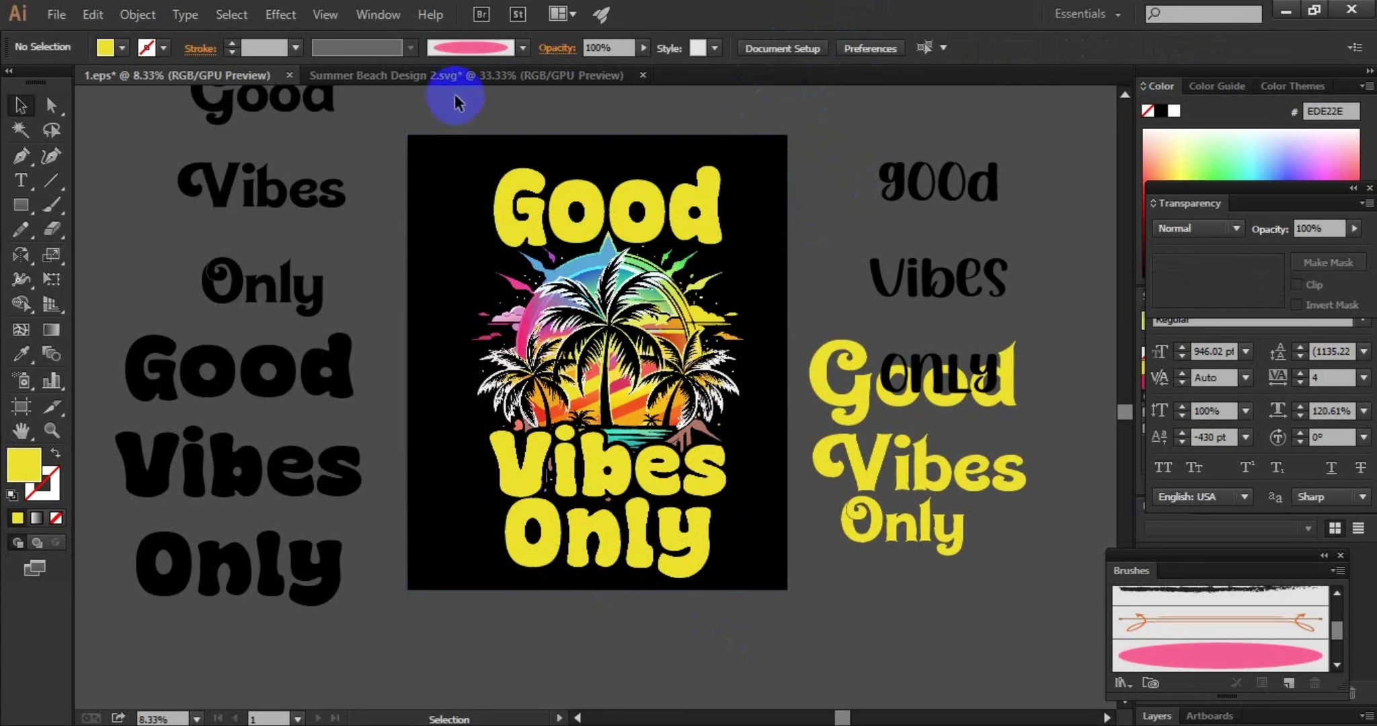
{"action": "left_click", "coordinate": [561, 205]}
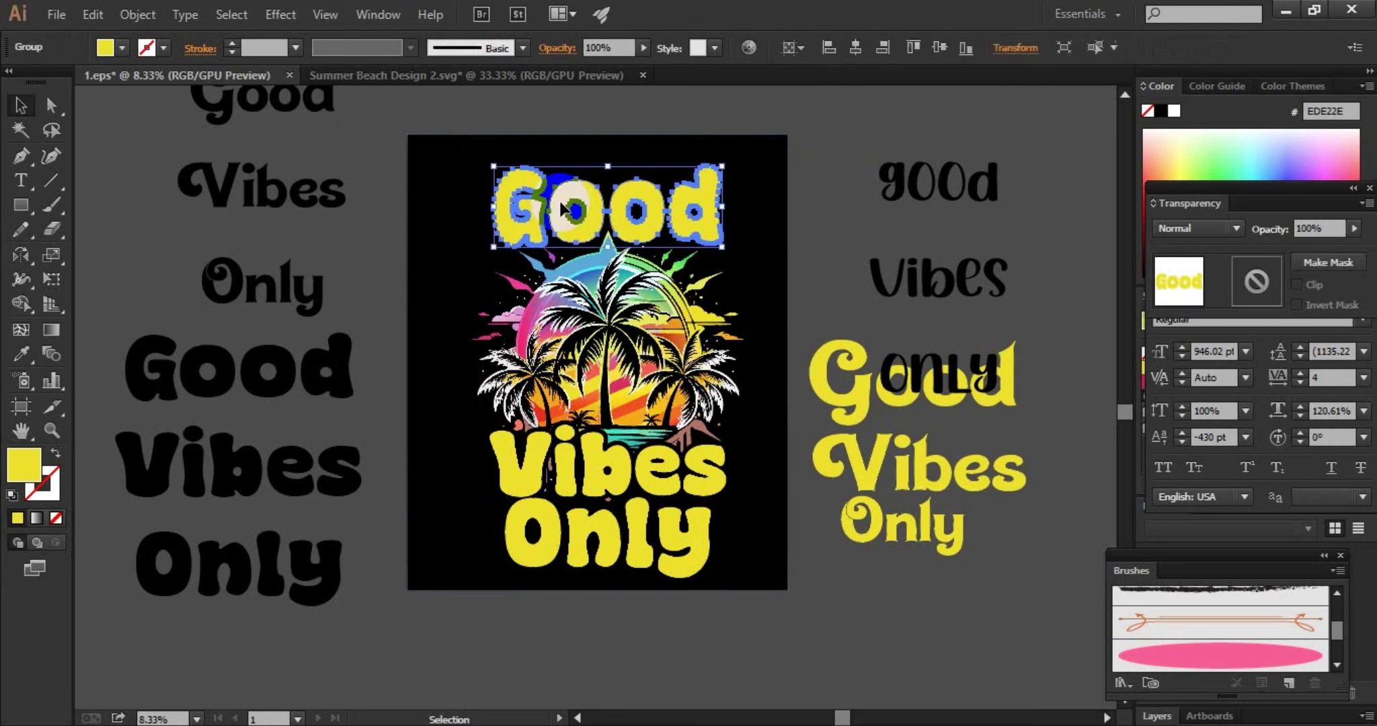
Step: Try teal and orange on Good, restore its yellow, and recolour Vibes cyan with the Eyedropper
{"action": "left_click", "coordinate": [21, 354]}
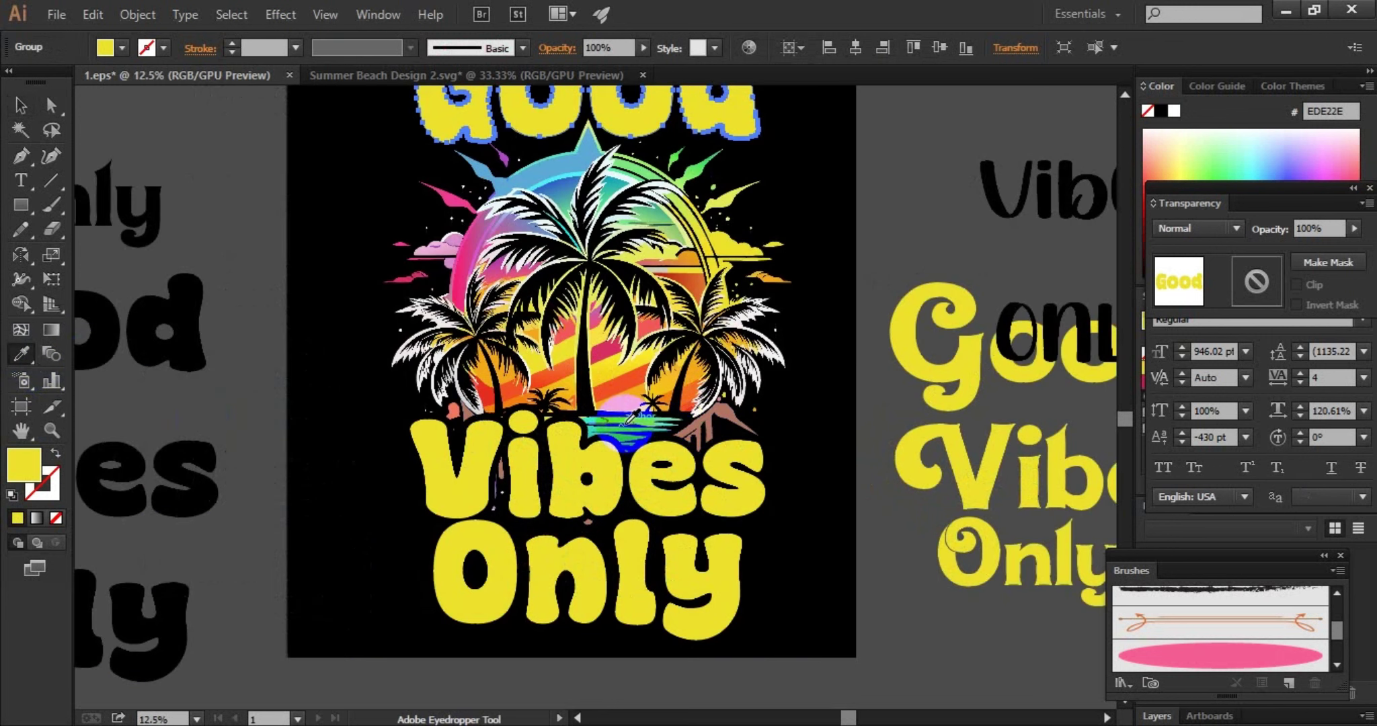
{"action": "left_click", "coordinate": [632, 422]}
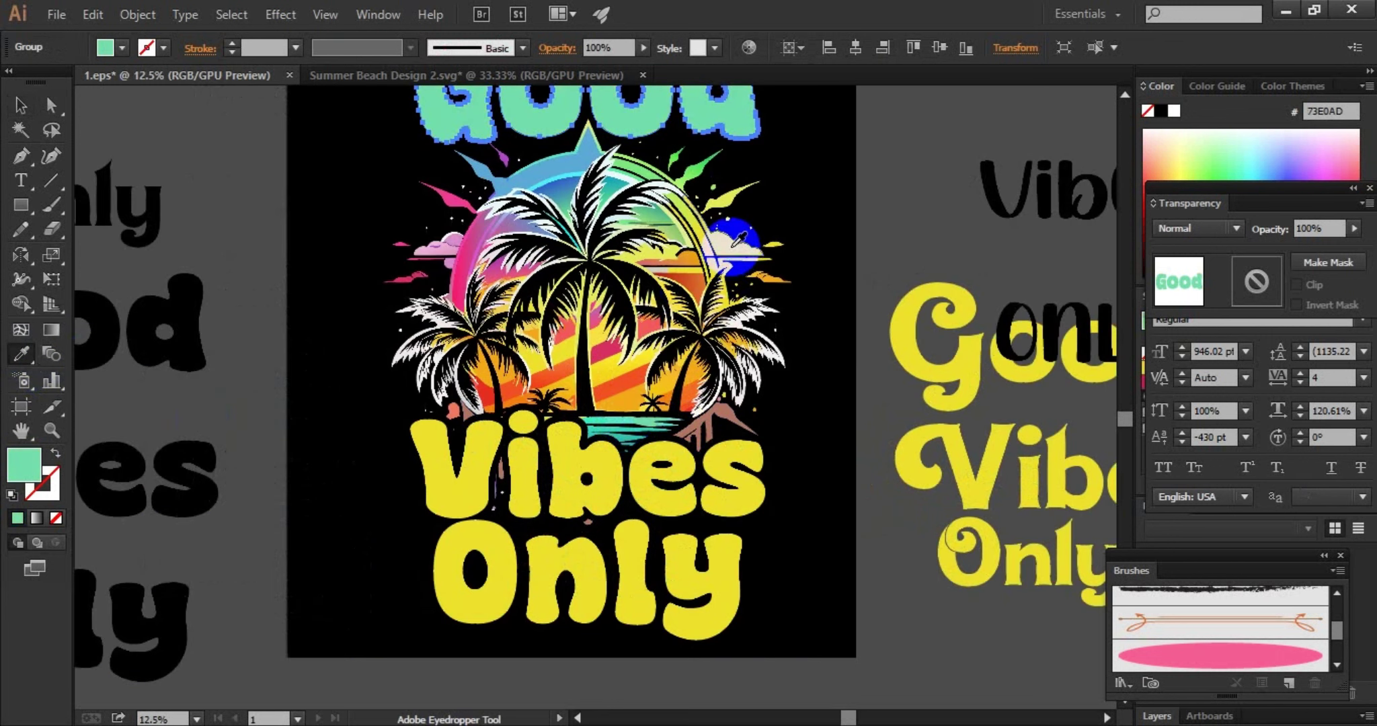
{"action": "left_click", "coordinate": [776, 279]}
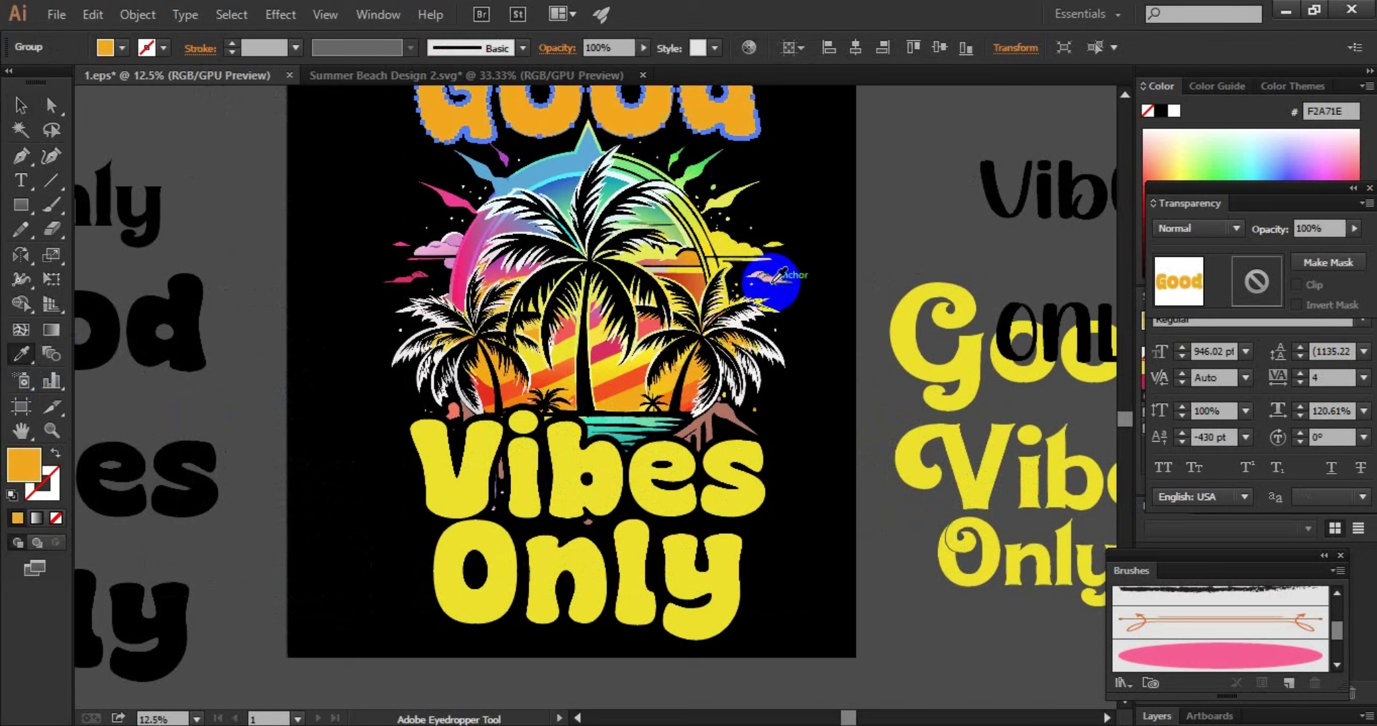
{"action": "left_click", "coordinate": [673, 494]}
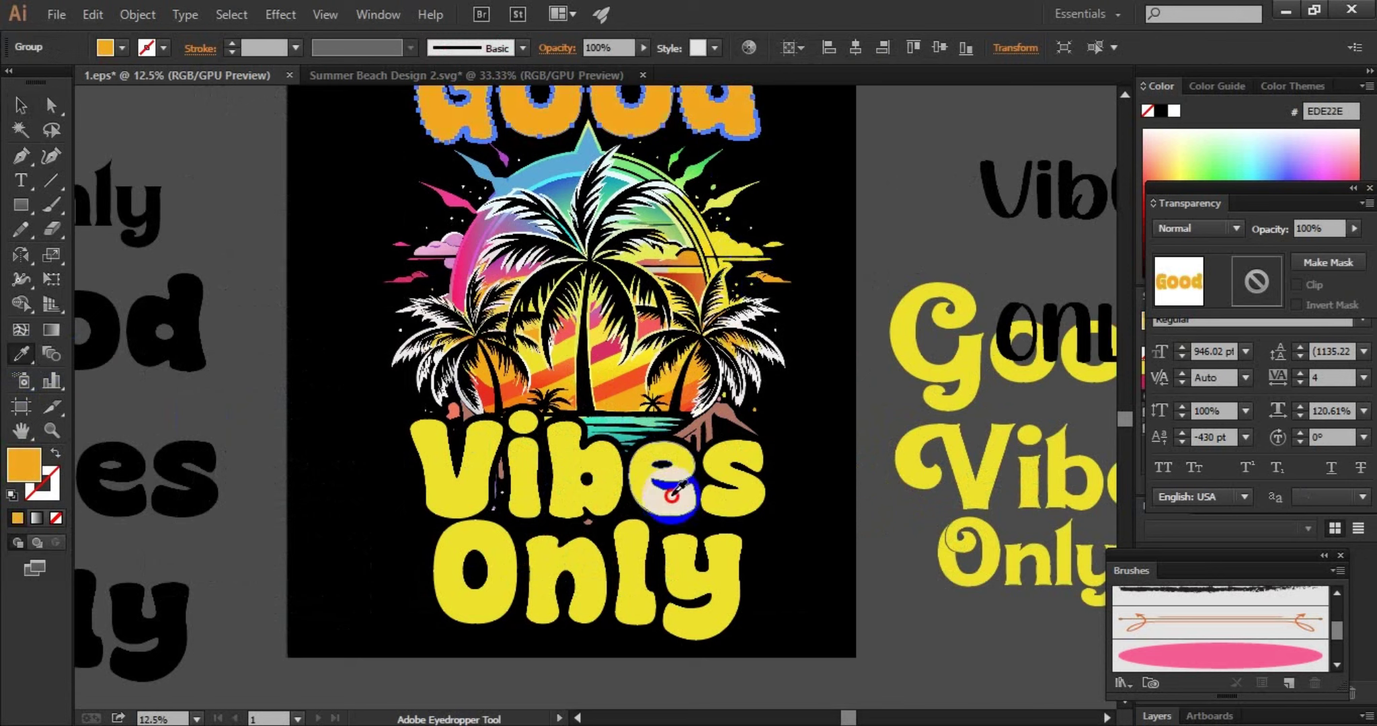
{"action": "left_click", "coordinate": [630, 477], "text": "ctrl"}
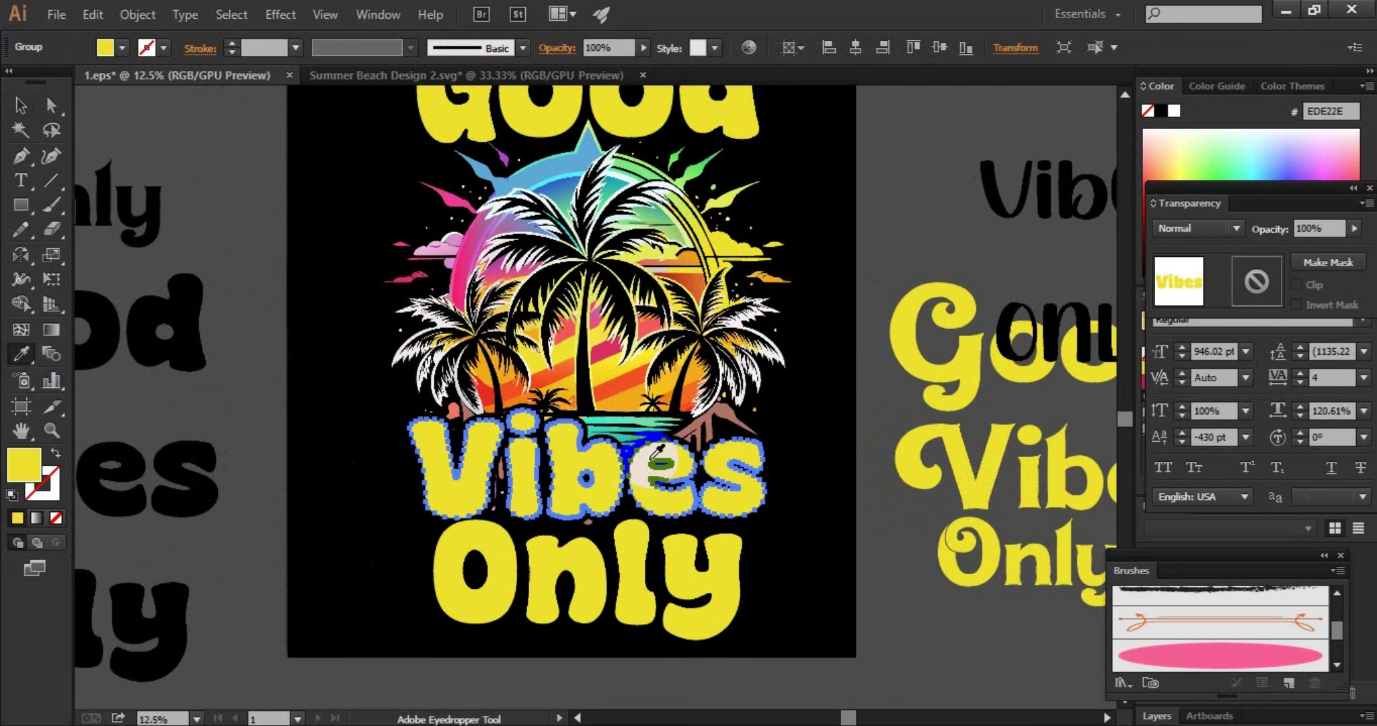
{"action": "left_click", "coordinate": [775, 277]}
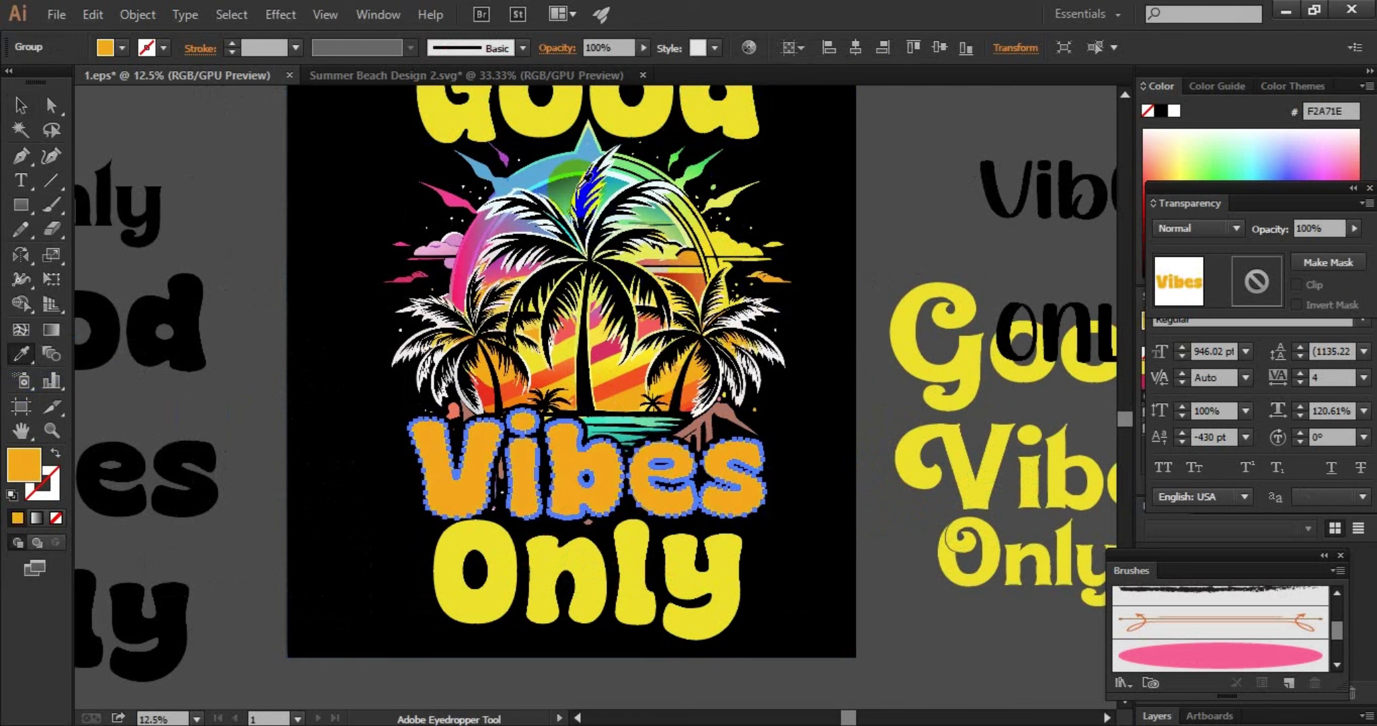
{"action": "left_click", "coordinate": [573, 174]}
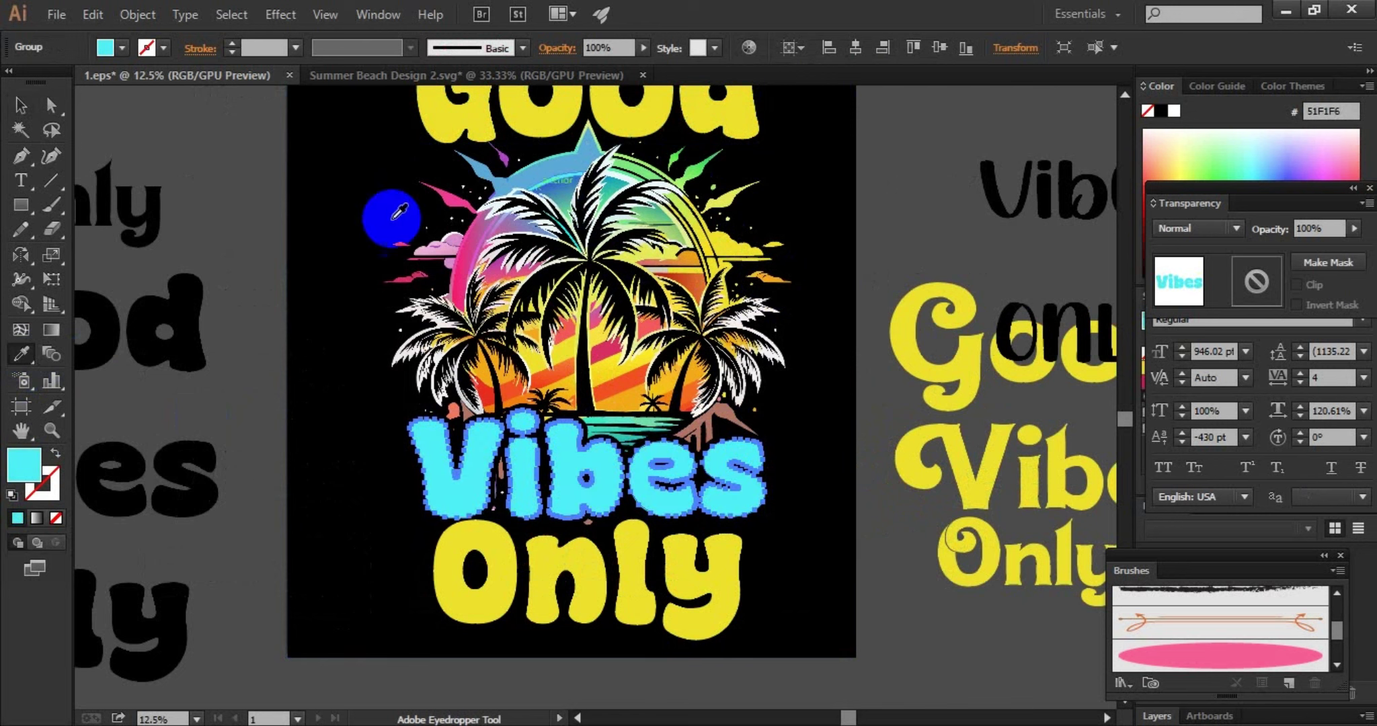
Step: Try orange sunset gradients on Only, undoing the last one
{"action": "left_click", "coordinate": [494, 582], "text": "ctrl"}
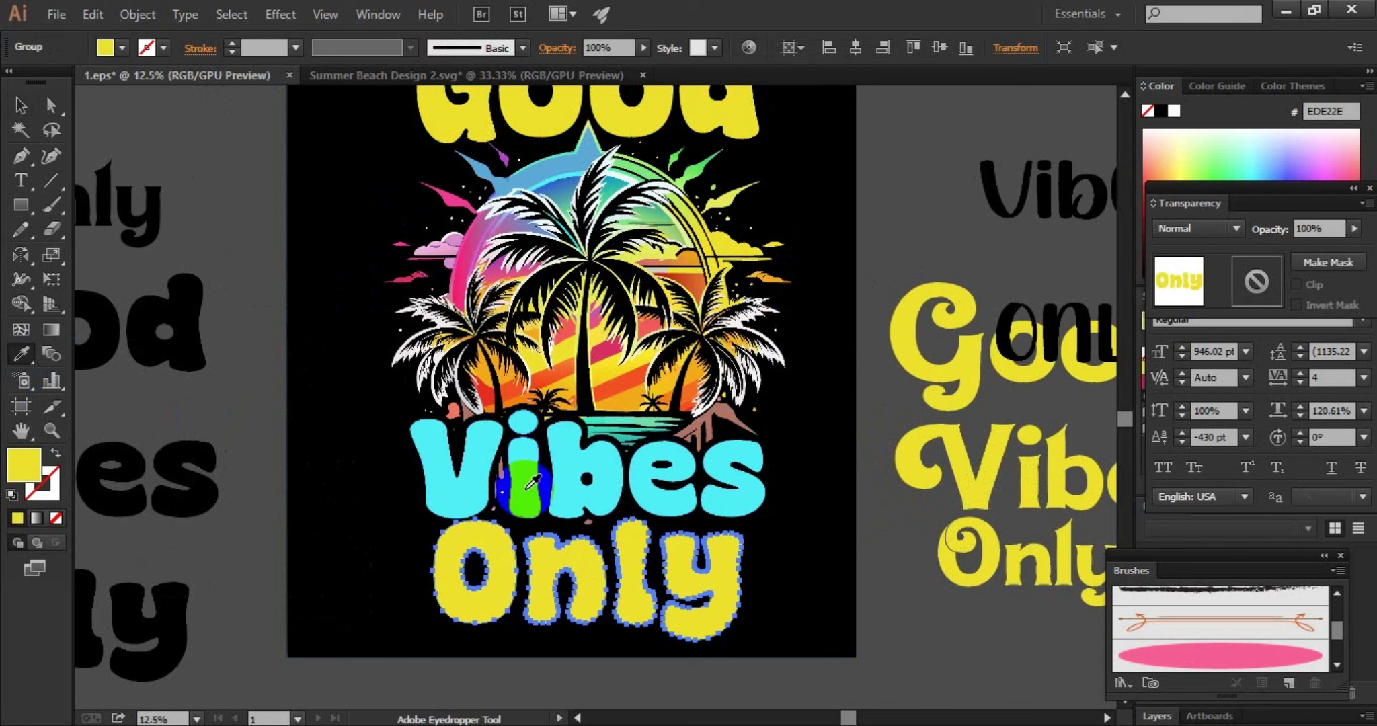
{"action": "left_click", "coordinate": [573, 365]}
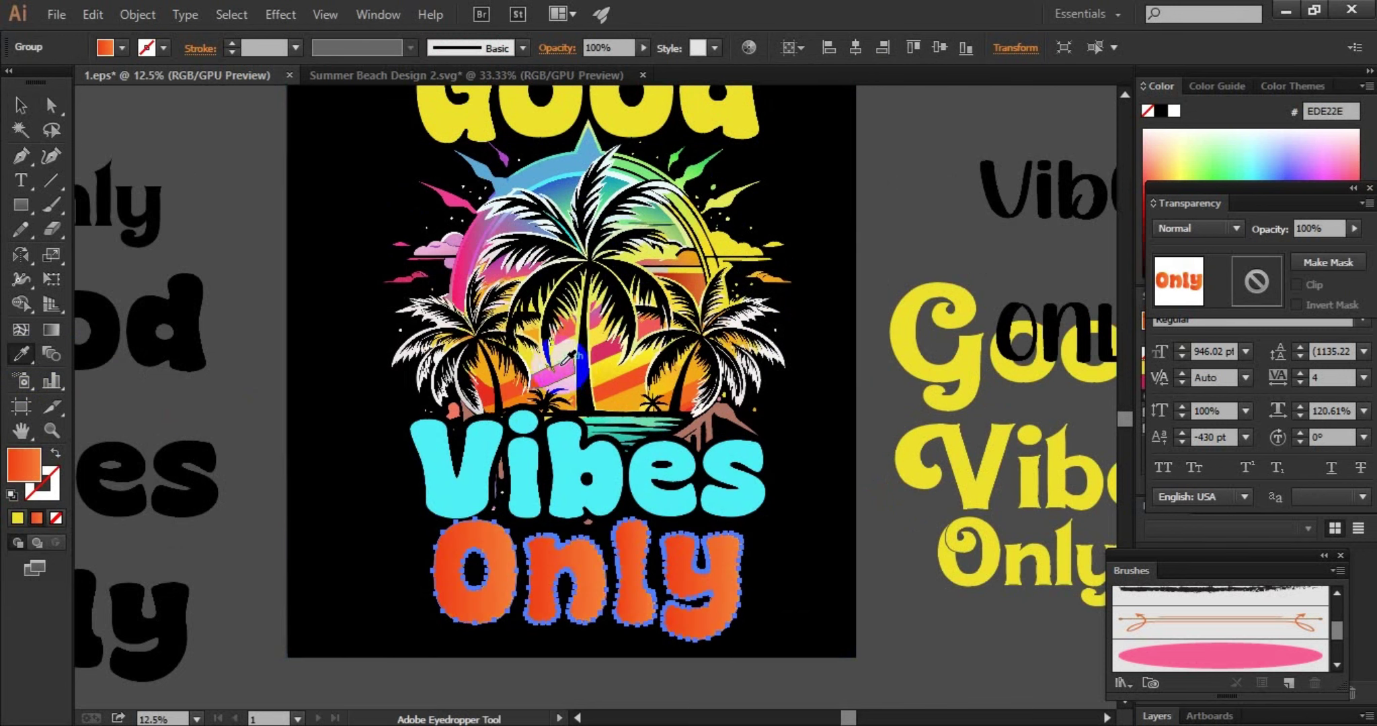
{"action": "left_click", "coordinate": [704, 236]}
{"action": "left_click", "coordinate": [687, 260]}
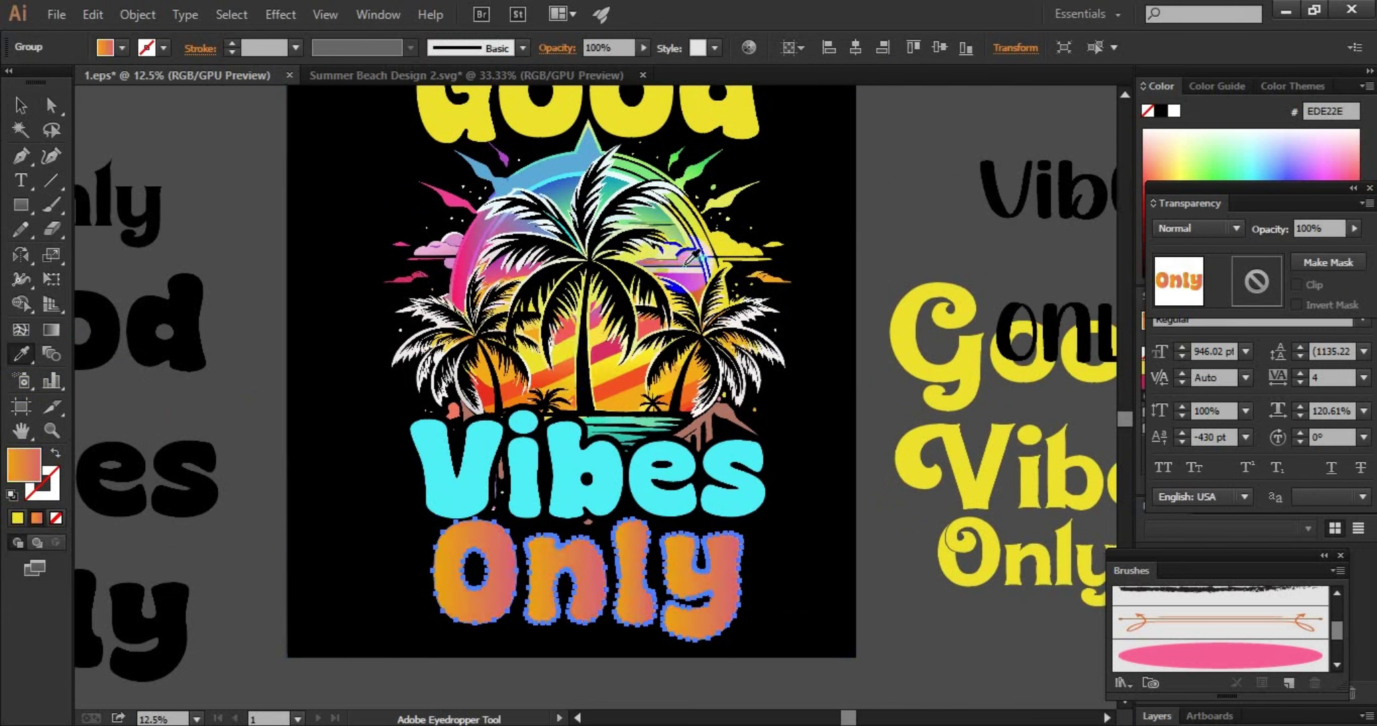
{"action": "key", "text": "ctrl+z"}
{"action": "scroll", "coordinate": [289, 249], "scroll_direction": "up", "scroll_amount": 1}
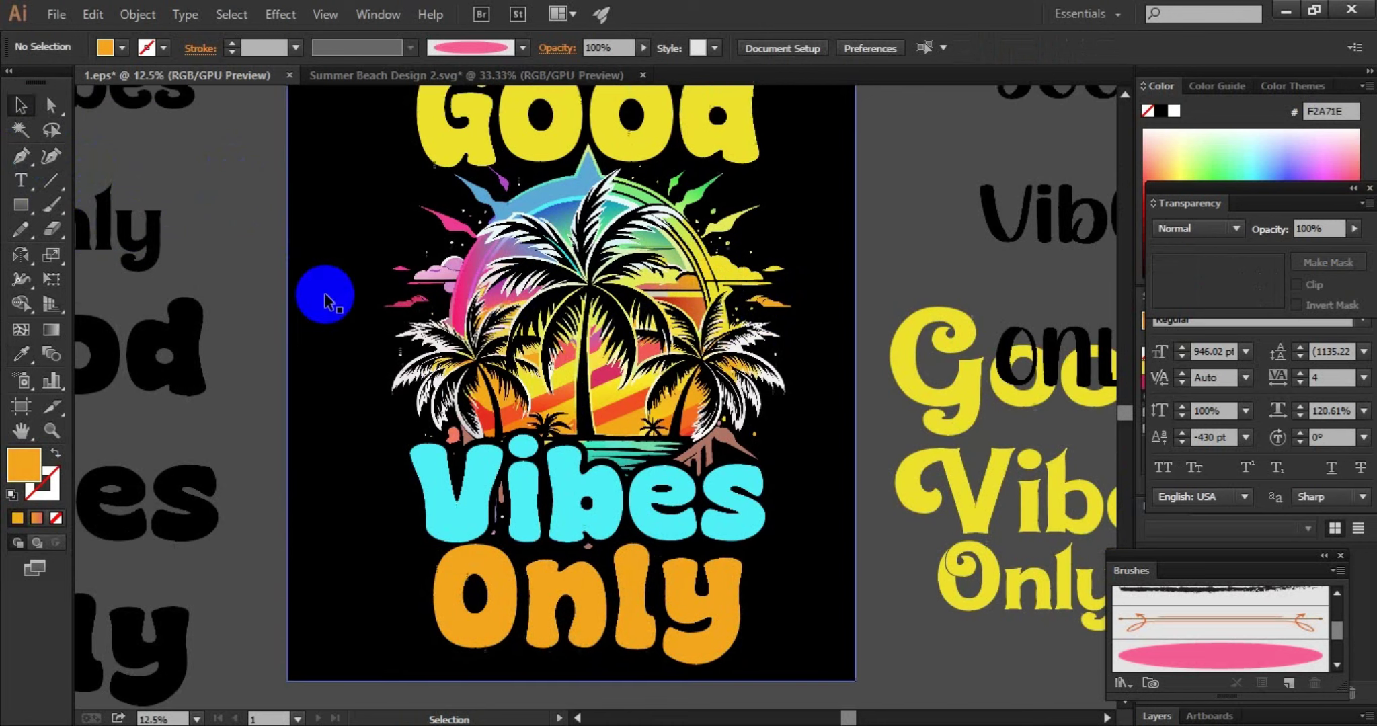
Step: Give Good the orange colour of Only with the Eyedropper
{"action": "left_click", "coordinate": [471, 128]}
{"action": "left_click", "coordinate": [20, 353]}
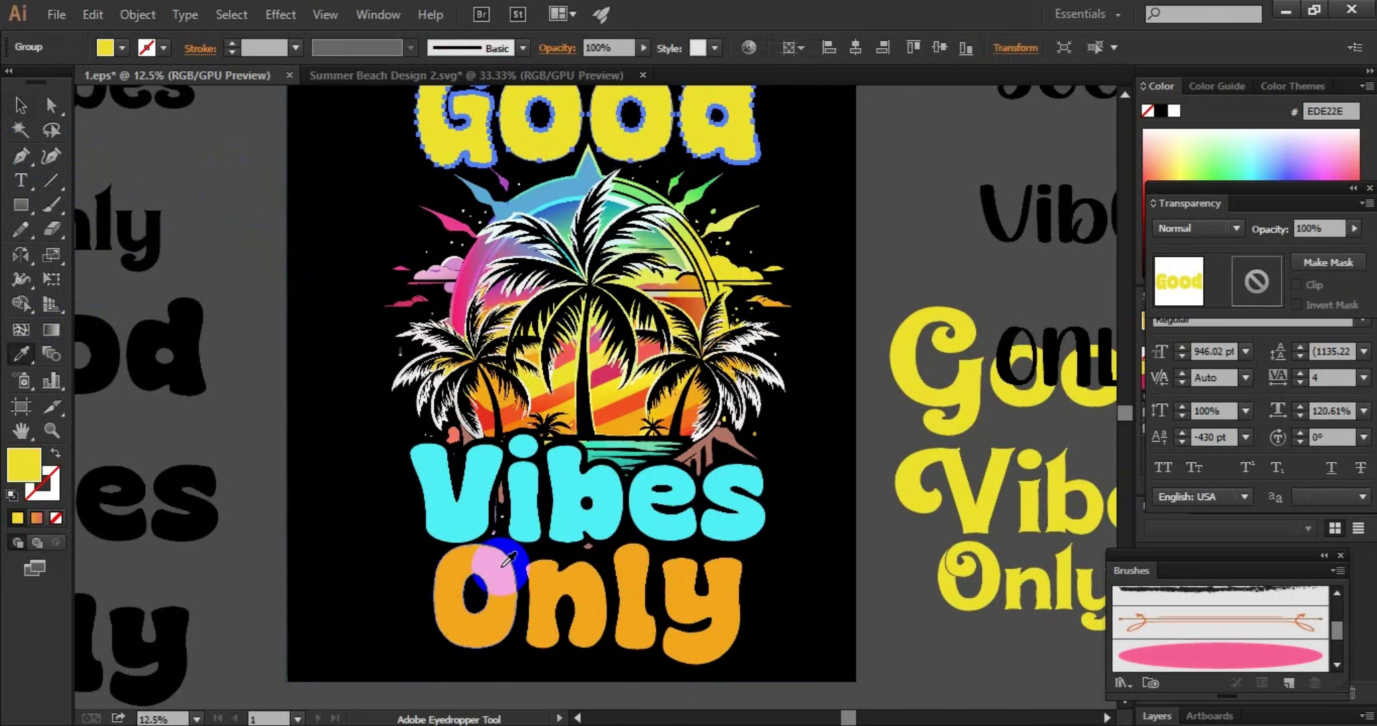
{"action": "left_click", "coordinate": [501, 569]}
{"action": "left_click", "coordinate": [21, 106]}
{"action": "left_click", "coordinate": [218, 159]}
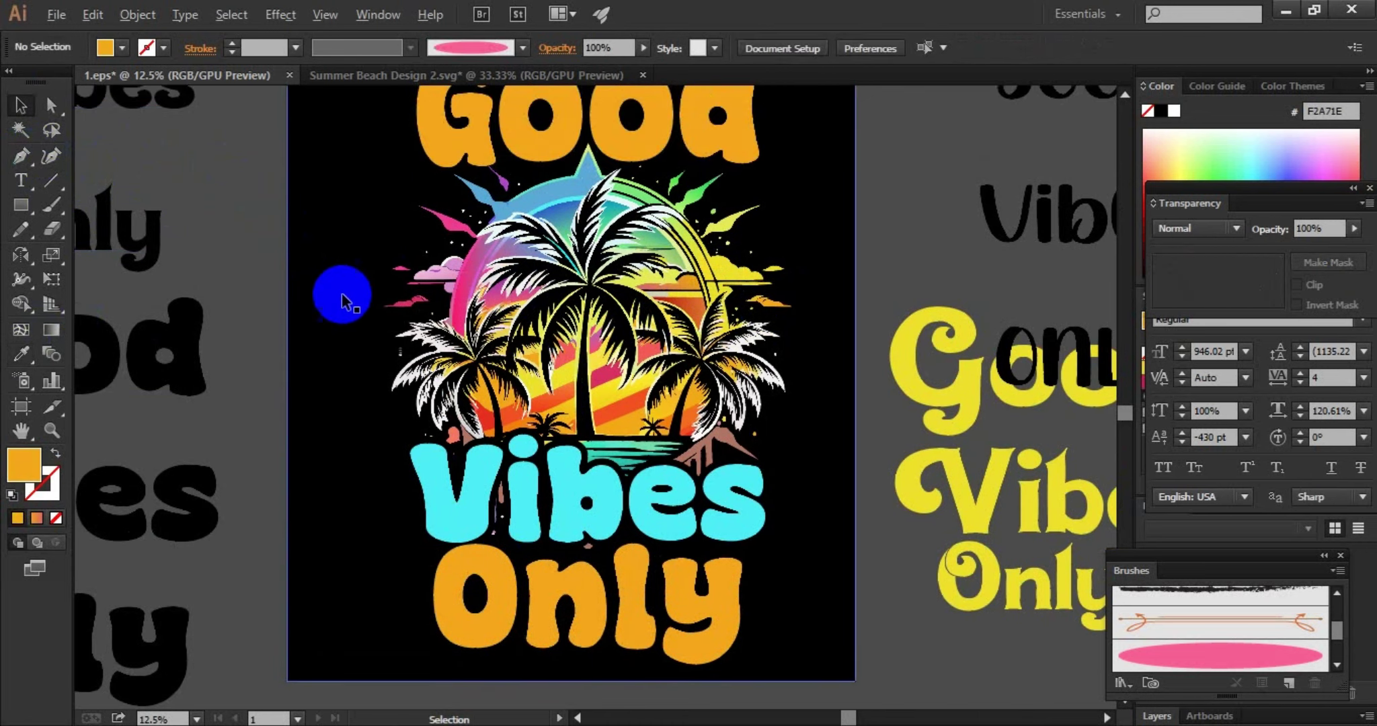
{"action": "scroll", "coordinate": [350, 314], "scroll_direction": "up", "scroll_amount": 1}
{"action": "scroll", "coordinate": [351, 315], "scroll_direction": "down", "scroll_amount": 2}
{"action": "left_click_drag", "start_coordinate": [353, 314], "coordinate": [733, 453]}
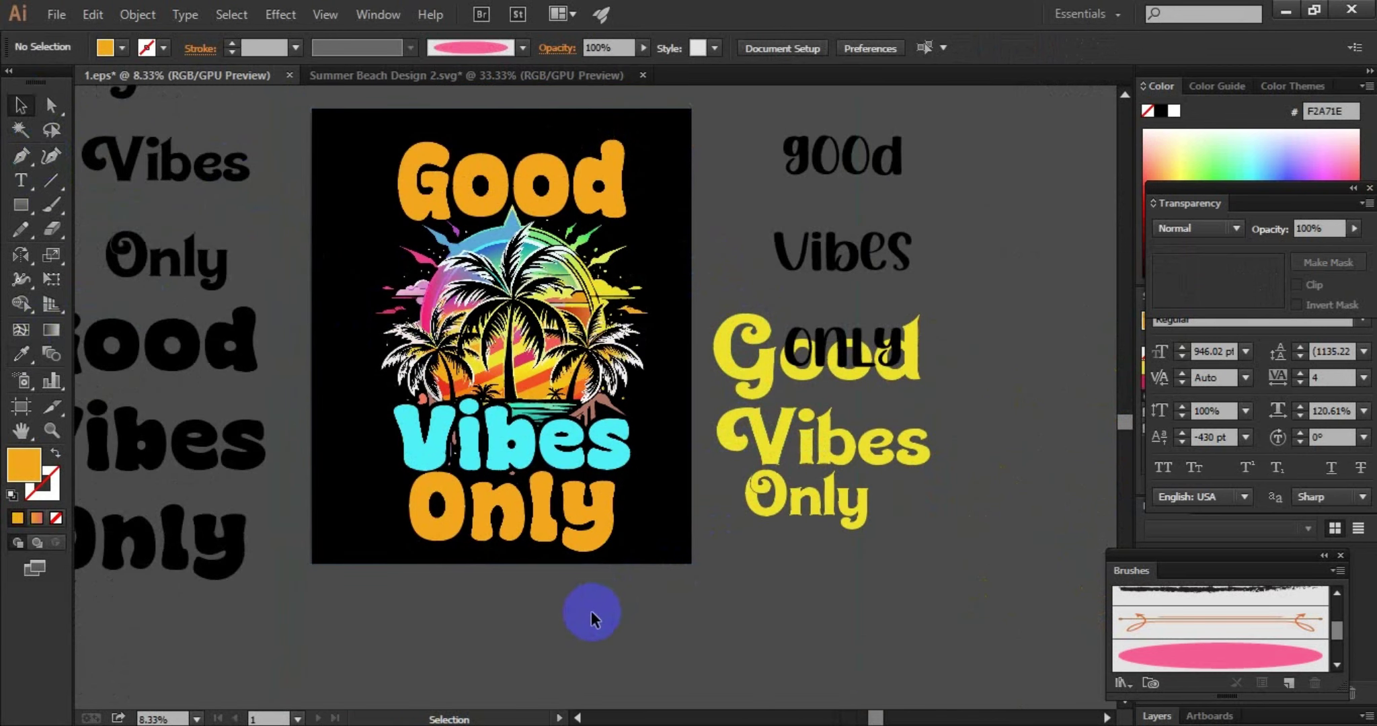
Step: Recolour Good back to the yellow of the right-side lettering
{"action": "left_click", "coordinate": [521, 191]}
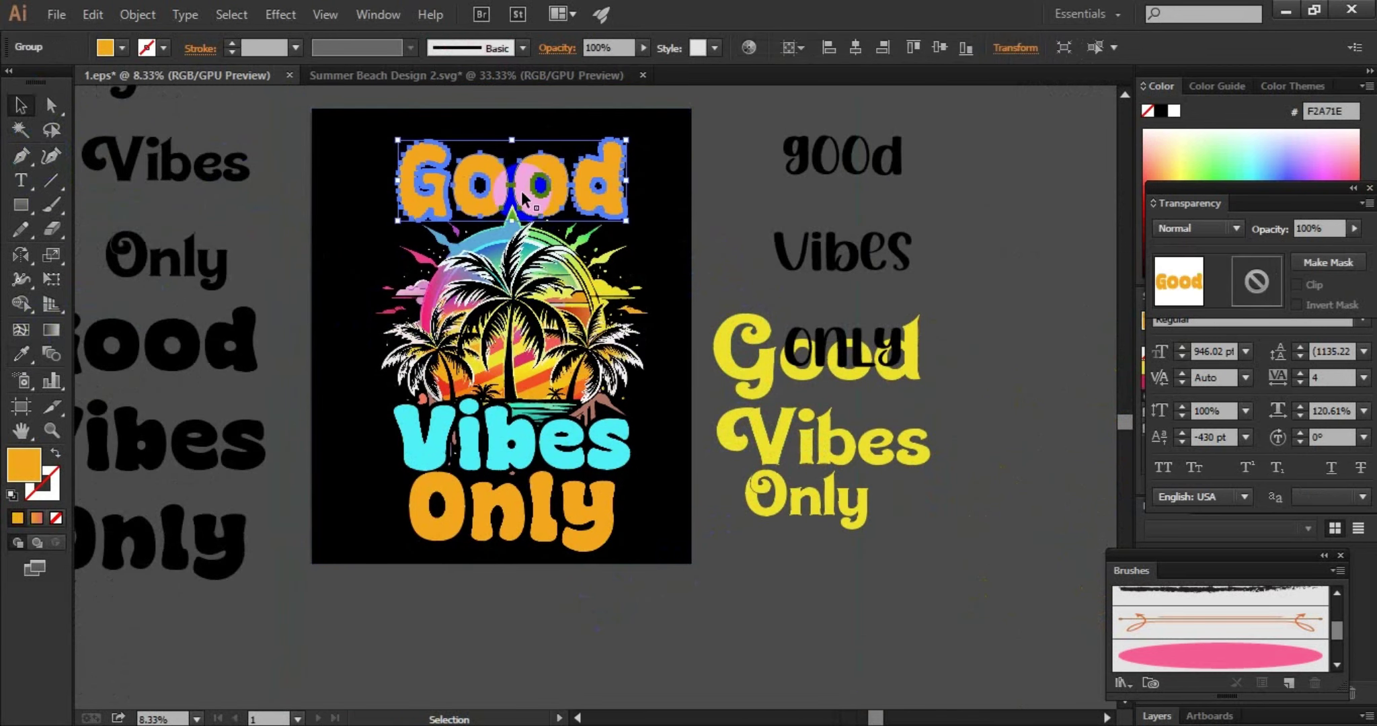
{"action": "left_click", "coordinate": [27, 362]}
{"action": "left_click", "coordinate": [611, 281]}
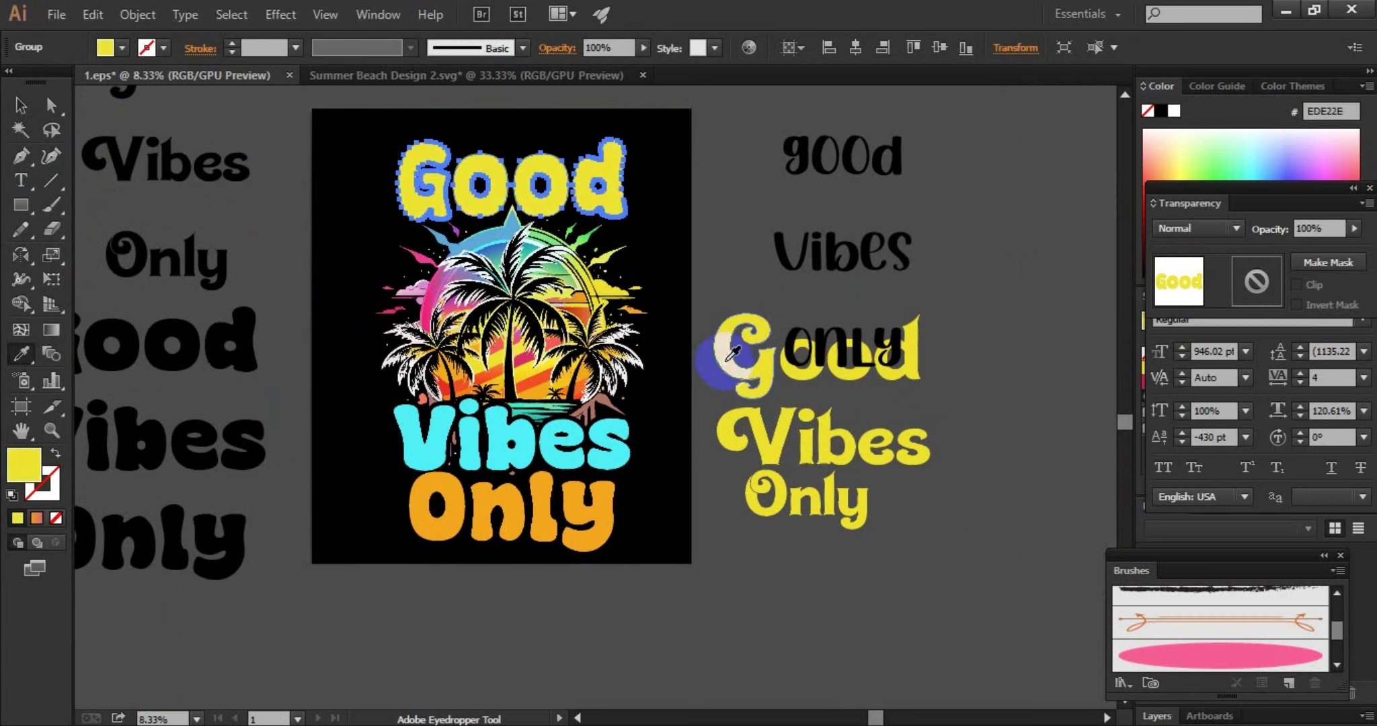
{"action": "left_click", "coordinate": [20, 105]}
{"action": "left_click", "coordinate": [486, 598]}
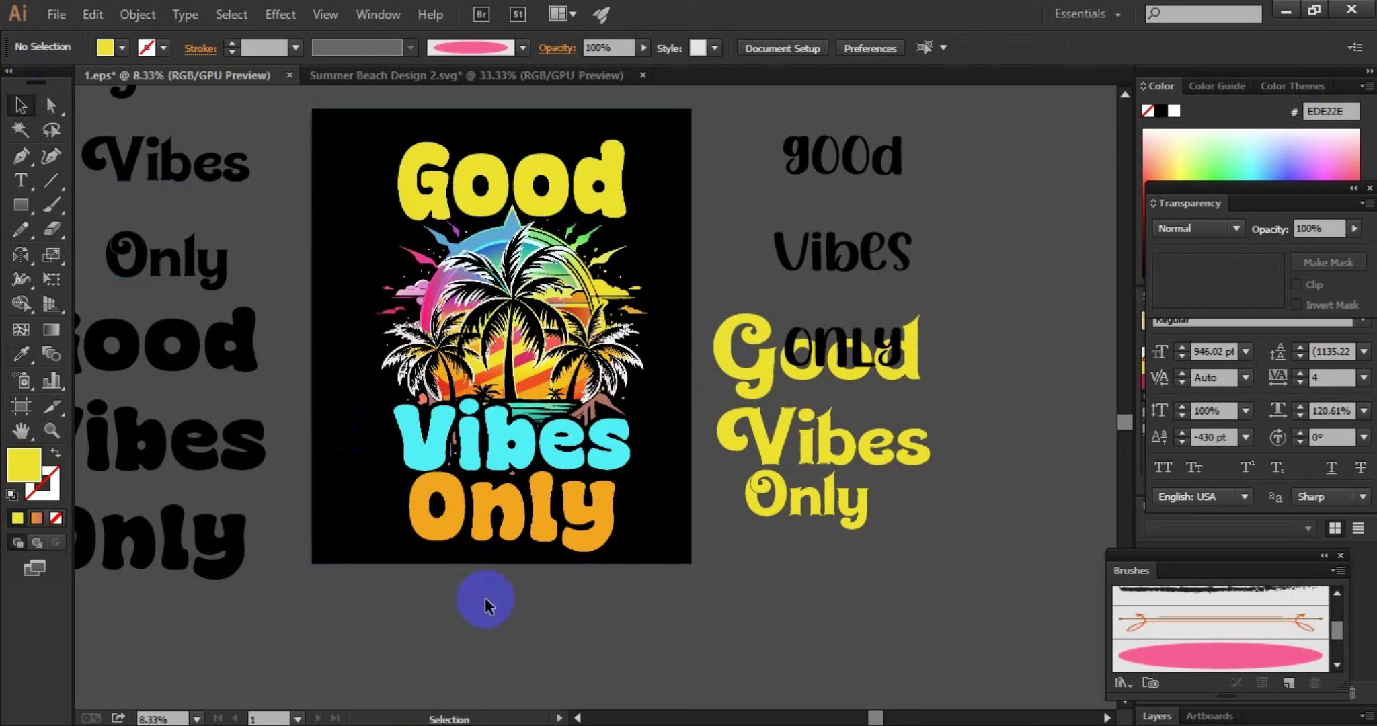
Step: Make Only the same yellow as Good with the Eyedropper
{"action": "left_click", "coordinate": [522, 514]}
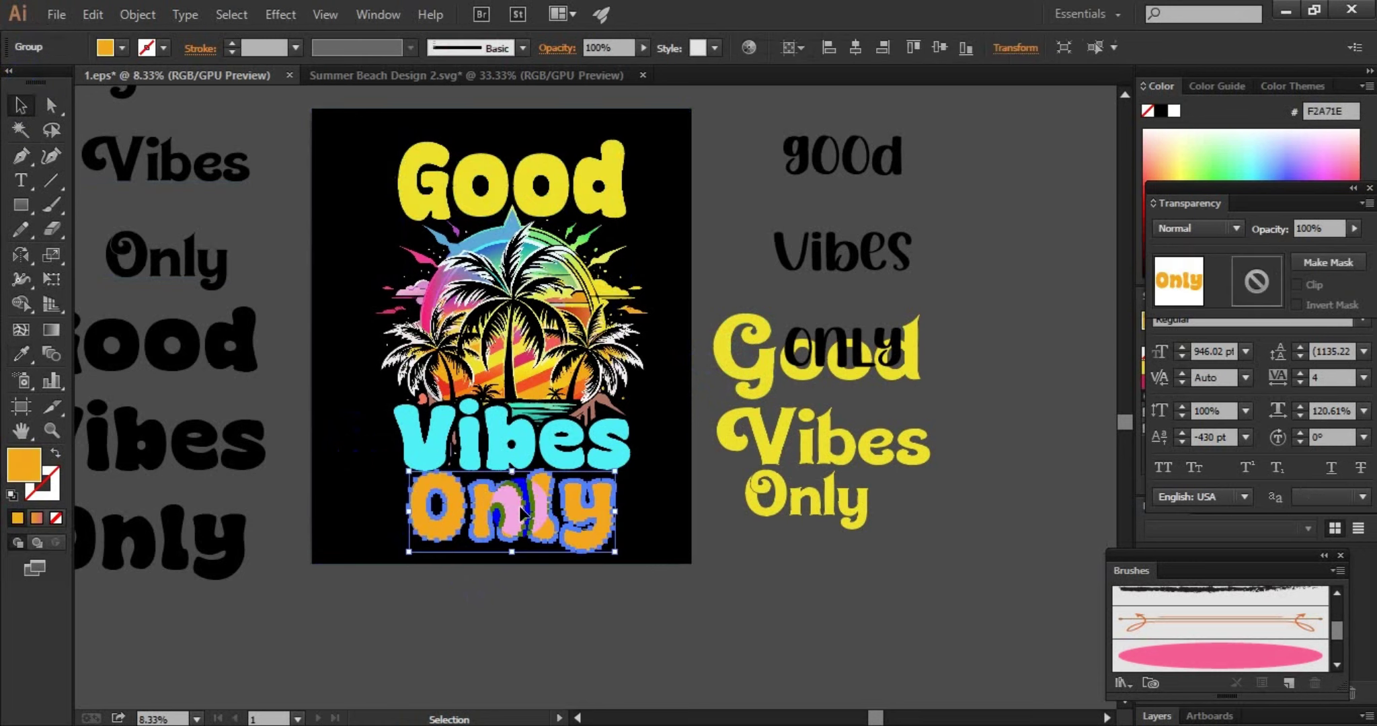
{"action": "left_click", "coordinate": [33, 353]}
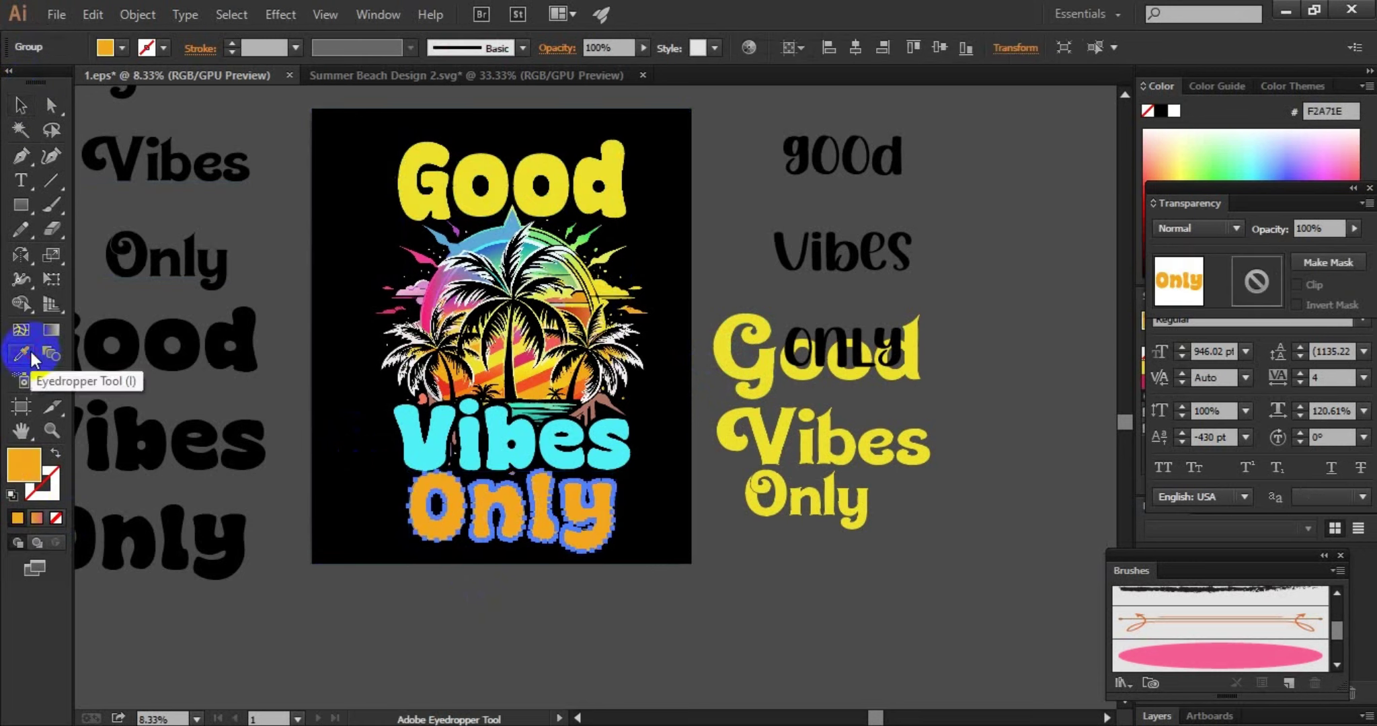
{"action": "left_click", "coordinate": [459, 173]}
{"action": "left_click", "coordinate": [21, 105]}
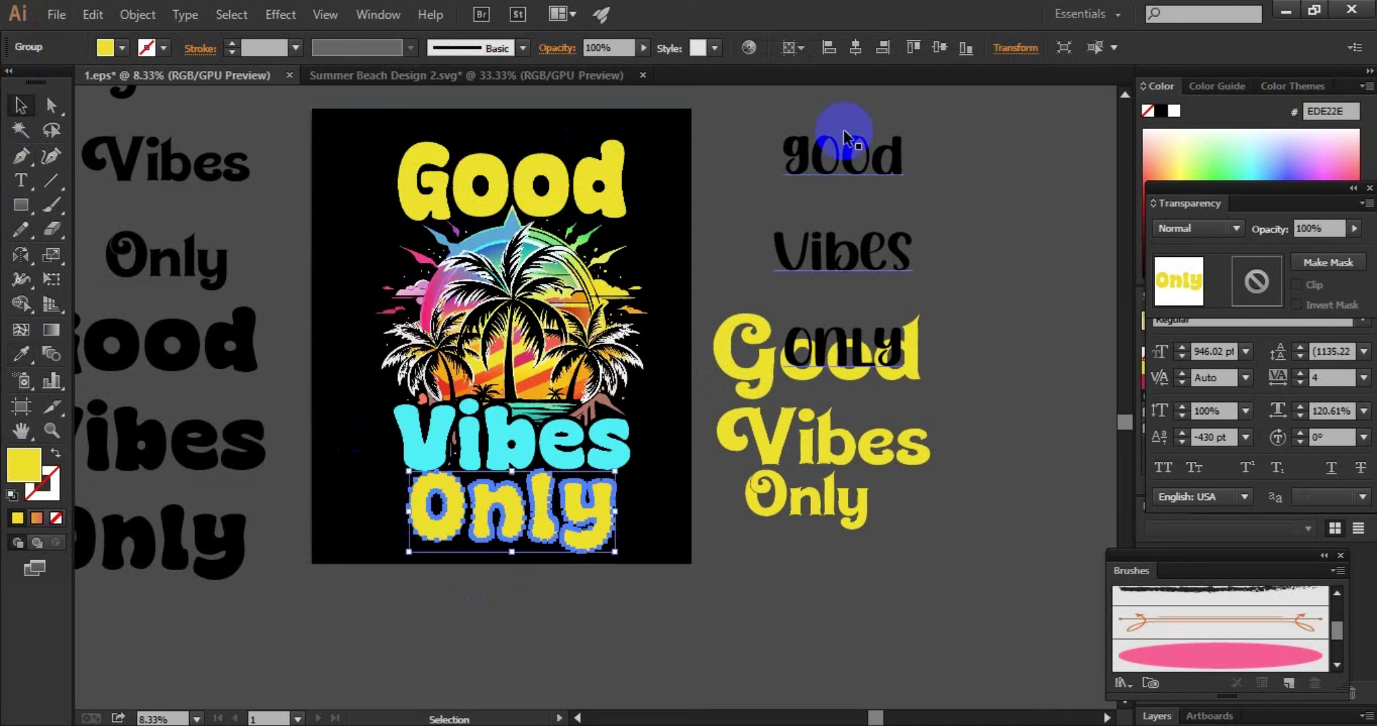
{"action": "left_click", "coordinate": [726, 196]}
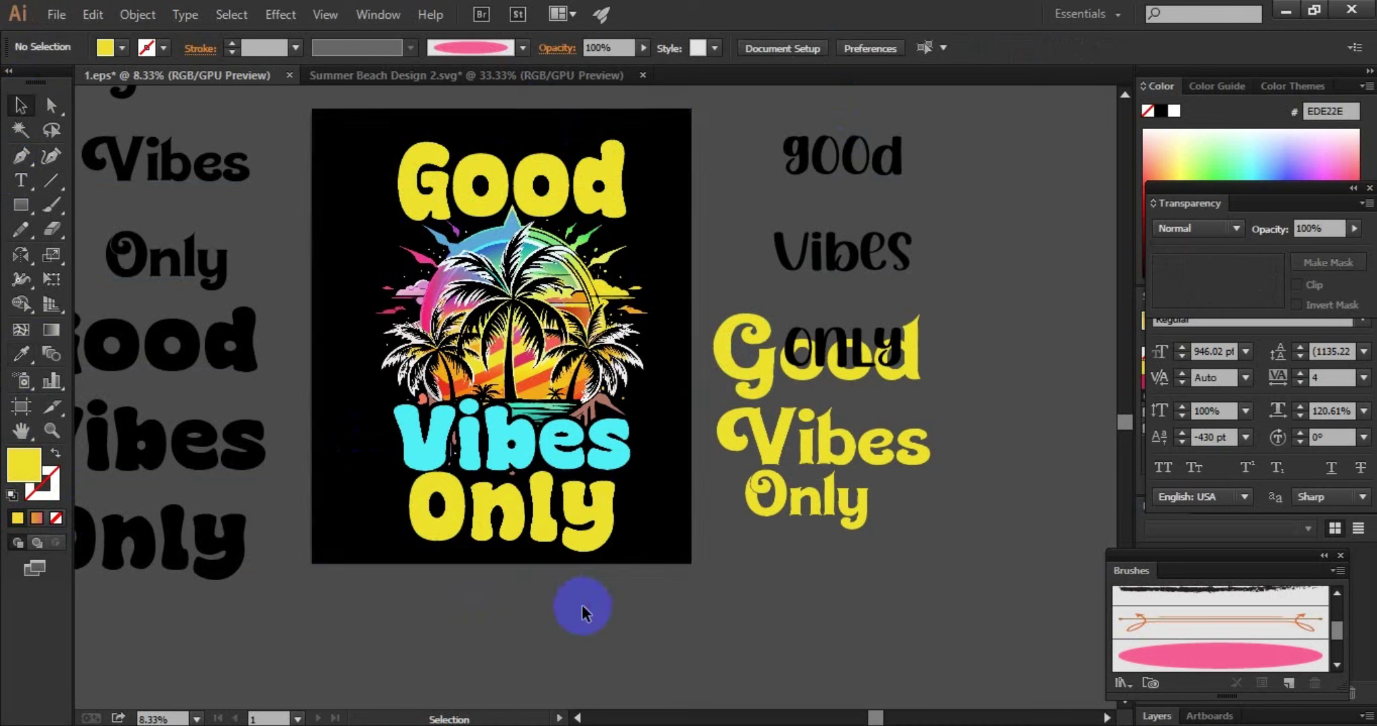
Step: Try a green gradient on Good, then undo it to keep yellow
{"action": "left_click", "coordinate": [433, 194]}
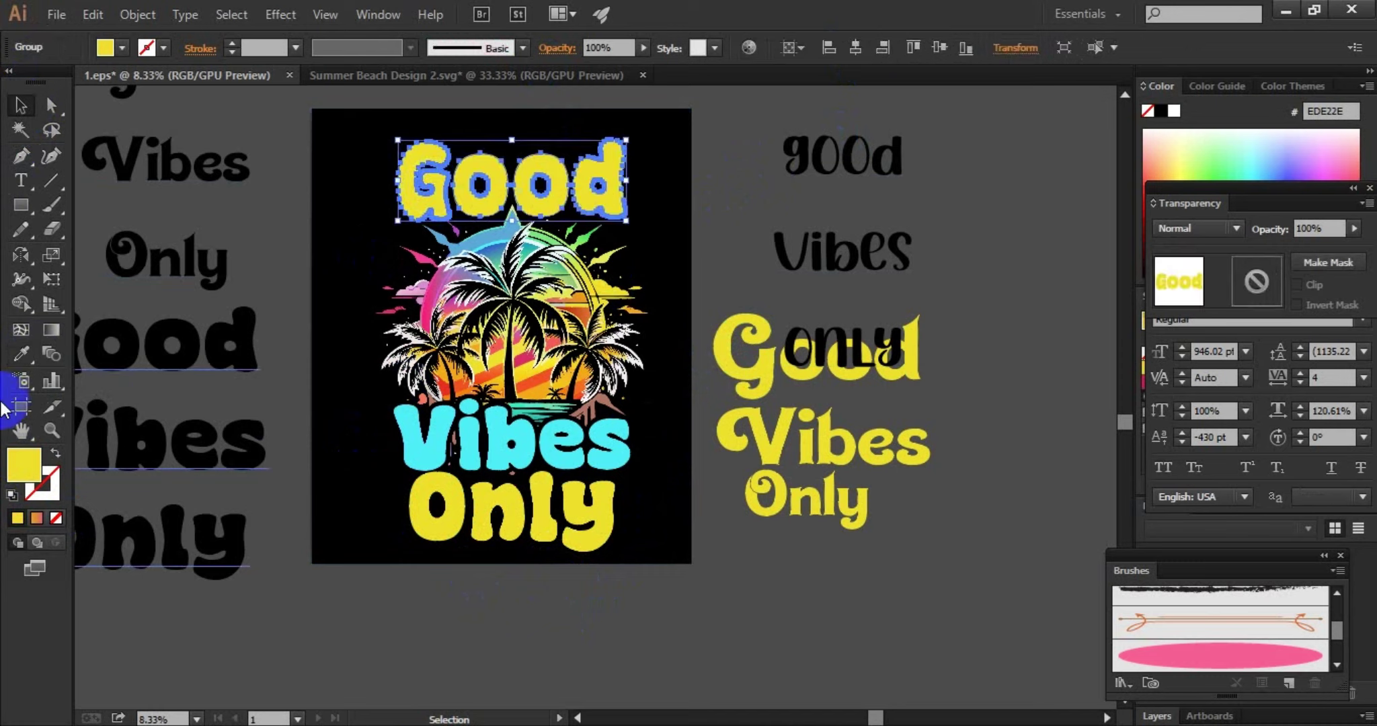
{"action": "left_click", "coordinate": [30, 354]}
{"action": "left_click", "coordinate": [582, 239]}
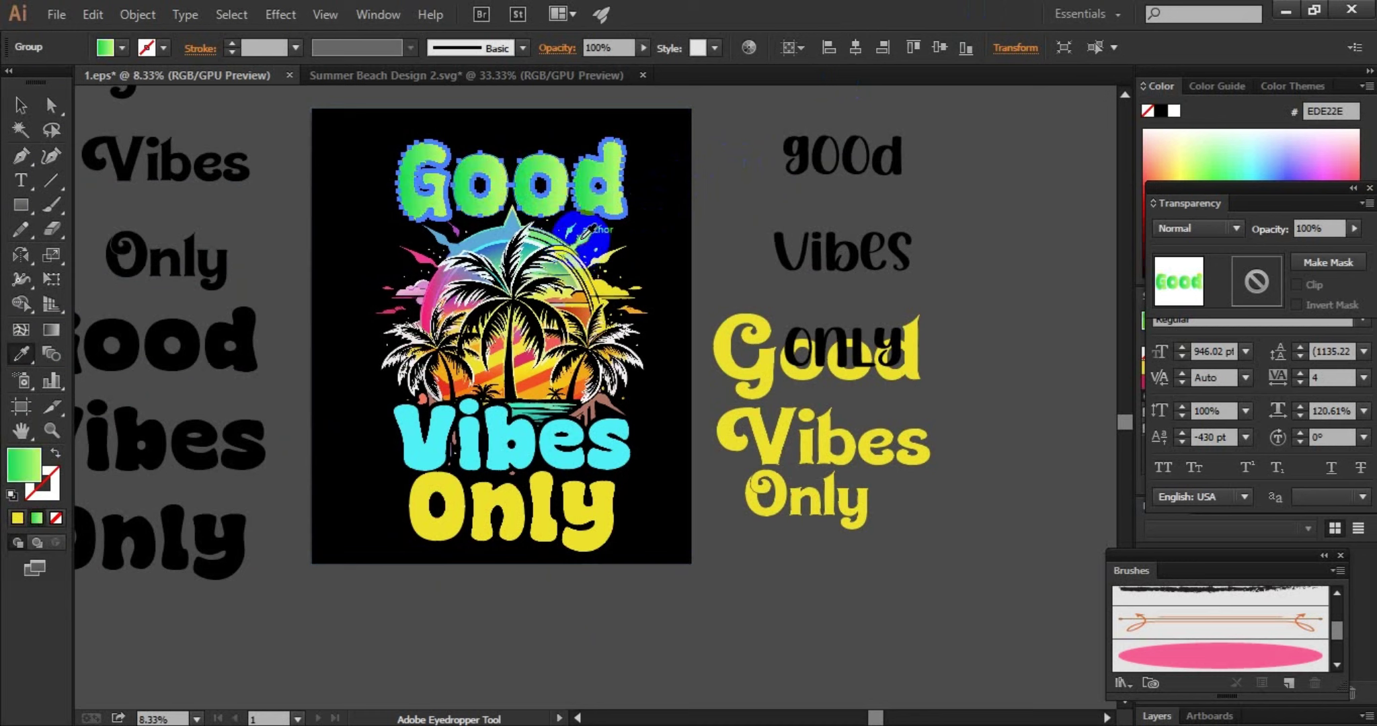
{"action": "left_click", "coordinate": [23, 101]}
{"action": "key", "text": "ctrl+z"}
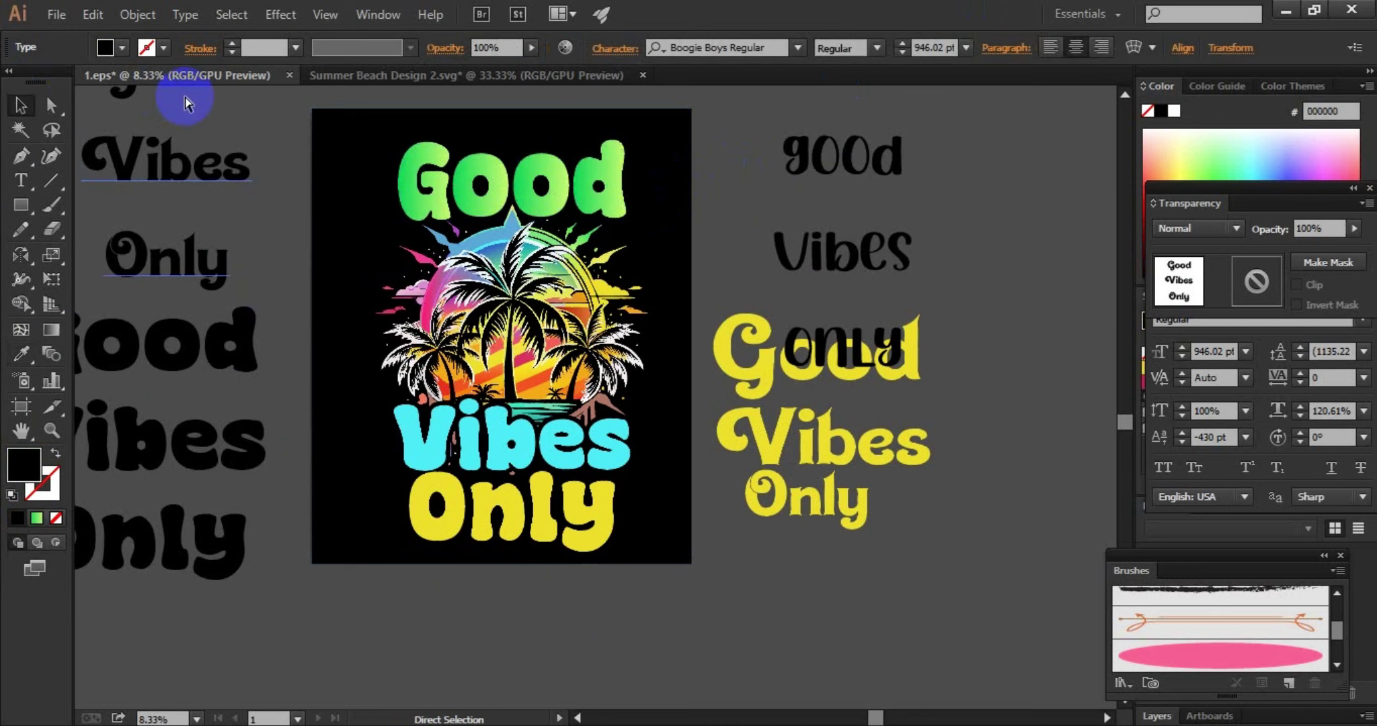
{"action": "key", "text": "ctrl+z"}
{"action": "left_click", "coordinate": [717, 192]}
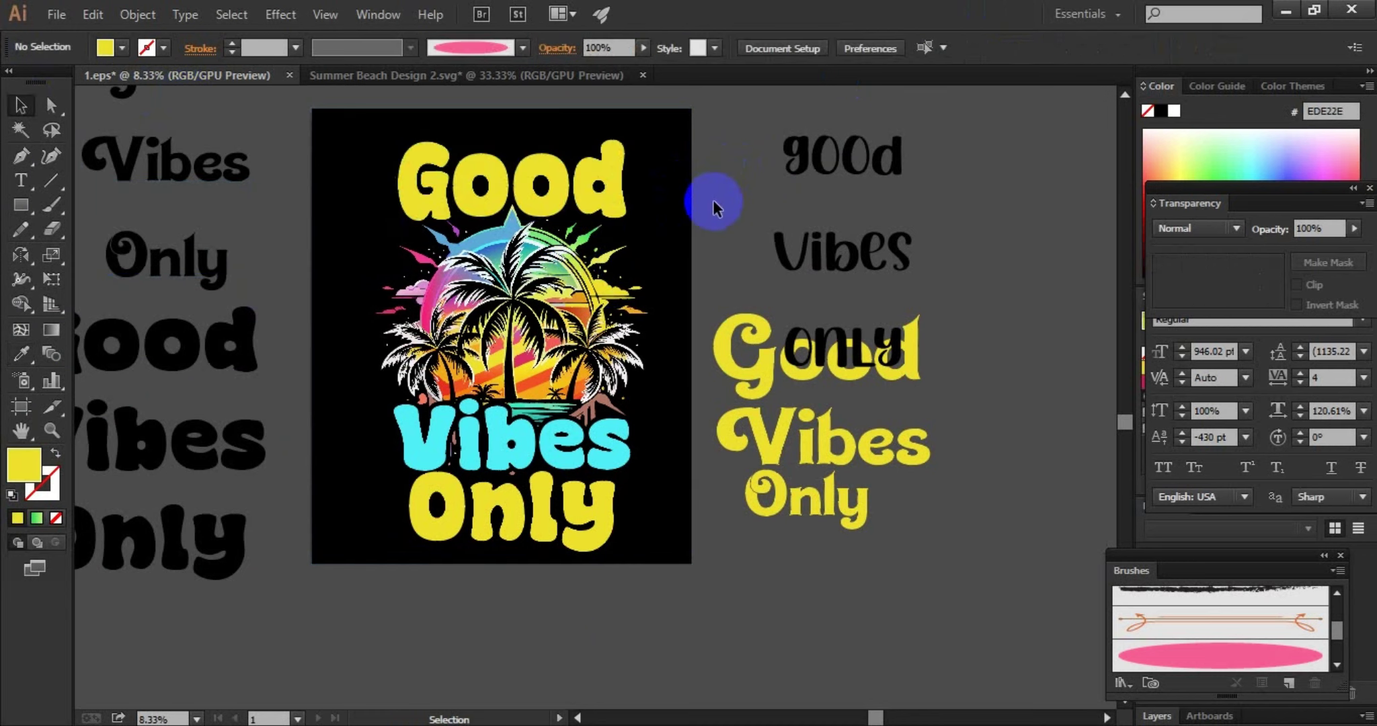
Step: Expand the palm-tree artwork's fill with Object > Expand
{"action": "left_click", "coordinate": [546, 297]}
{"action": "left_click", "coordinate": [128, 13]}
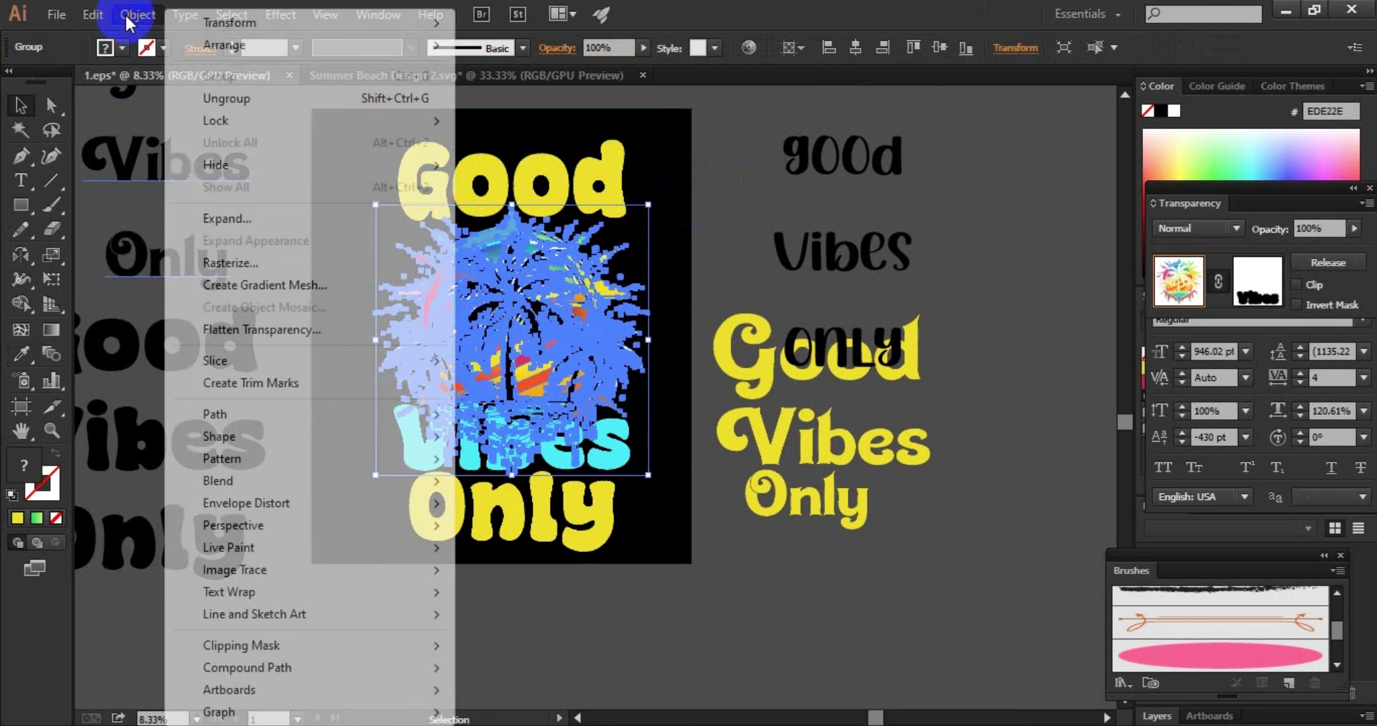
{"action": "left_click", "coordinate": [211, 217]}
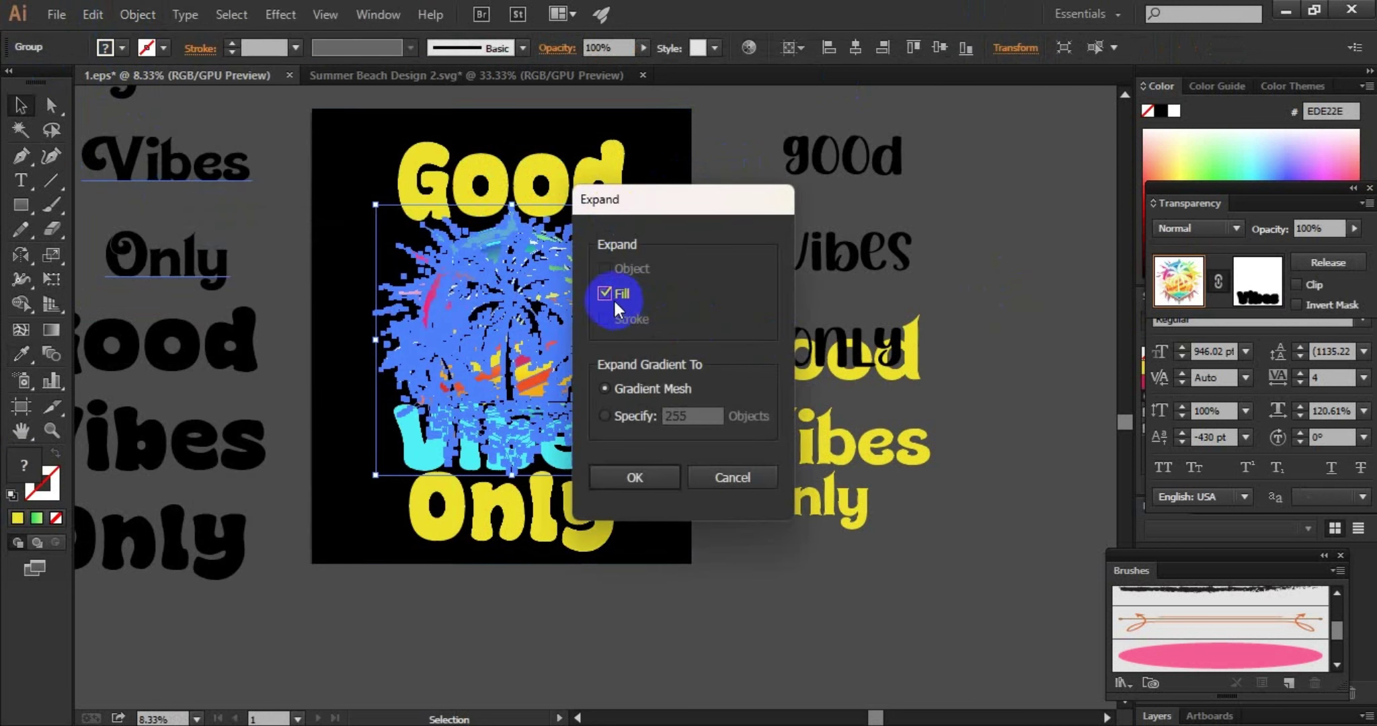
{"action": "left_click", "coordinate": [611, 472]}
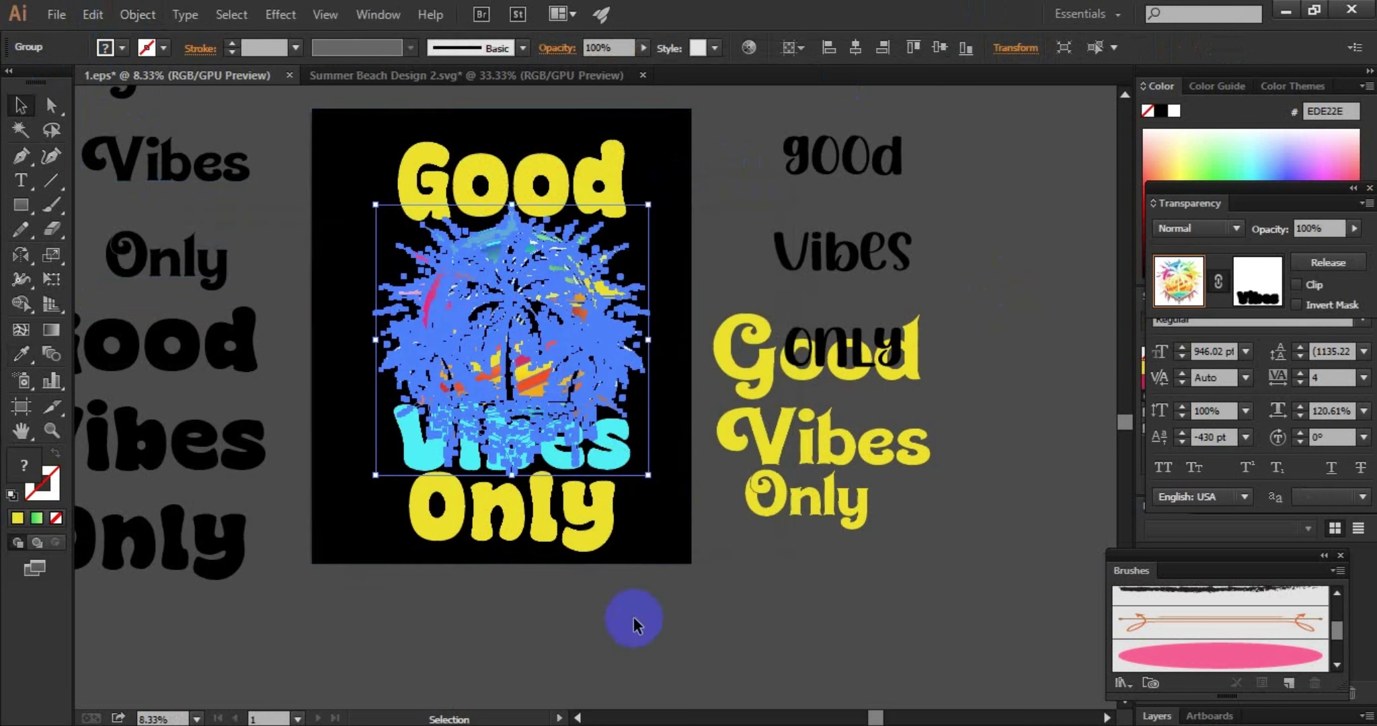
{"action": "left_click", "coordinate": [618, 636]}
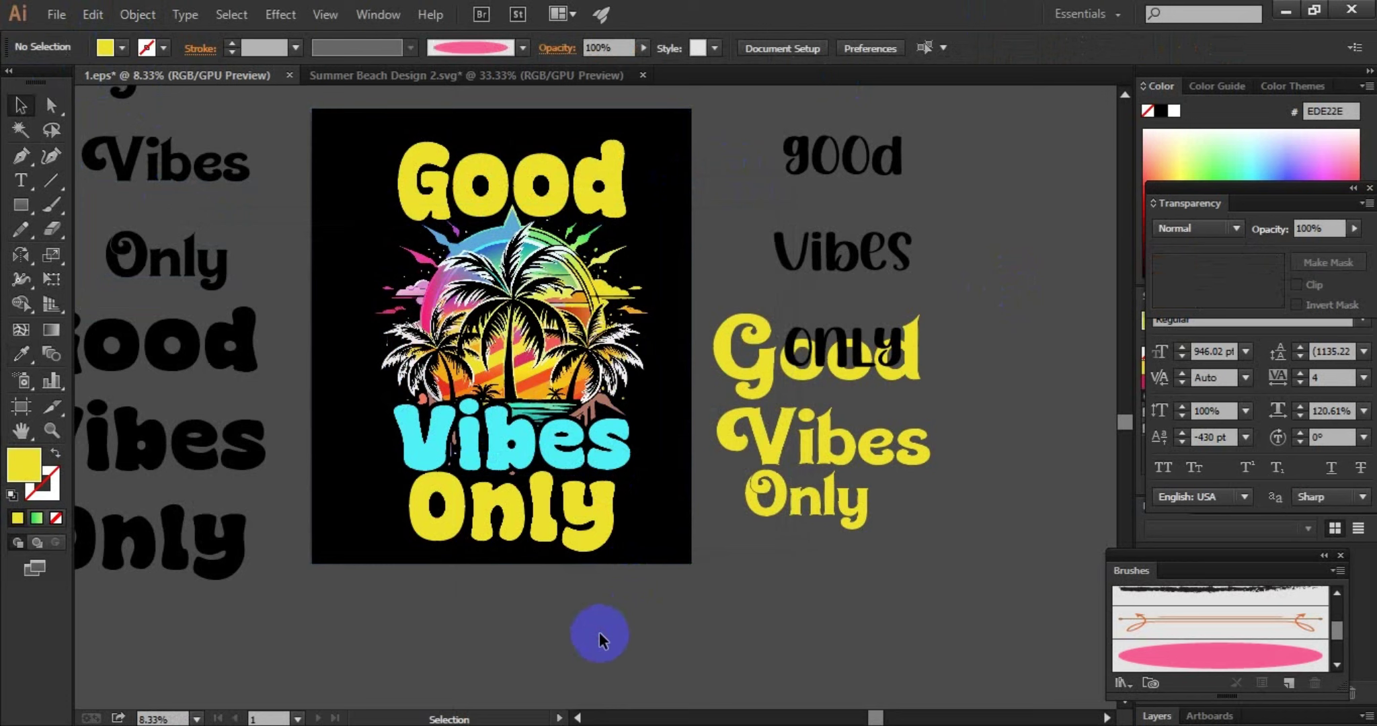
Step: Select Good, Vibes and Only and move them off the artboard to the upper right
{"action": "left_click_drag", "start_coordinate": [595, 617], "coordinate": [485, 142]}
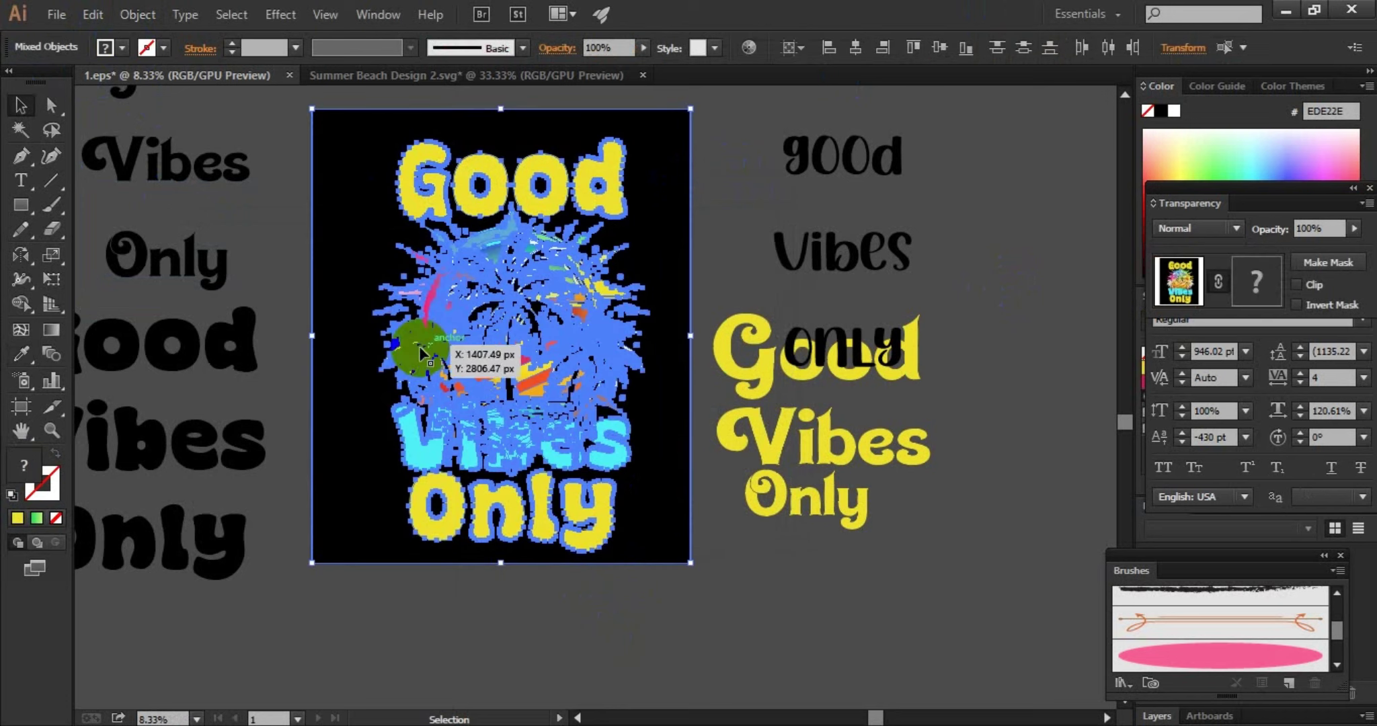
{"action": "left_click", "coordinate": [335, 312], "text": "shift"}
{"action": "left_click", "coordinate": [592, 571]}
{"action": "key", "text": "ctrl+plus"}
{"action": "key", "text": "ctrl+plus"}
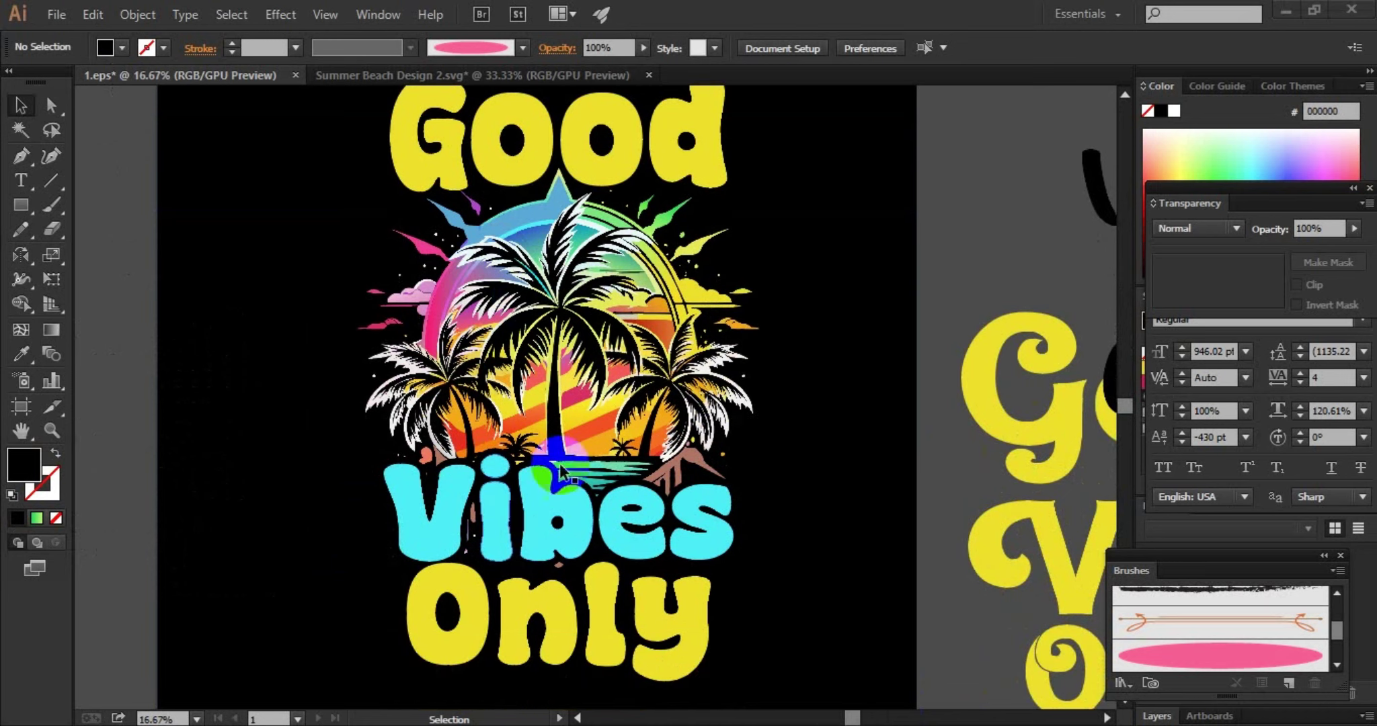
{"action": "key", "text": "ctrl+minus"}
{"action": "key", "text": "ctrl+minus"}
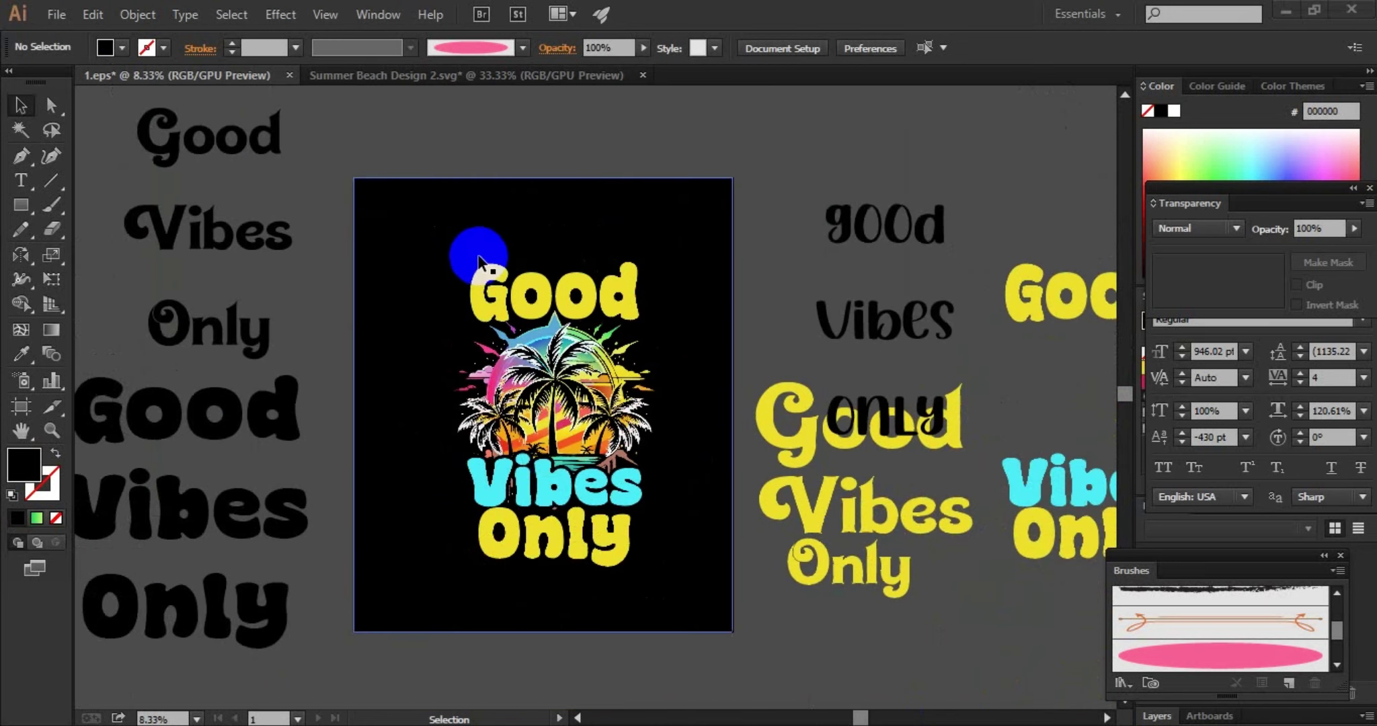
{"action": "left_click", "coordinate": [485, 279]}
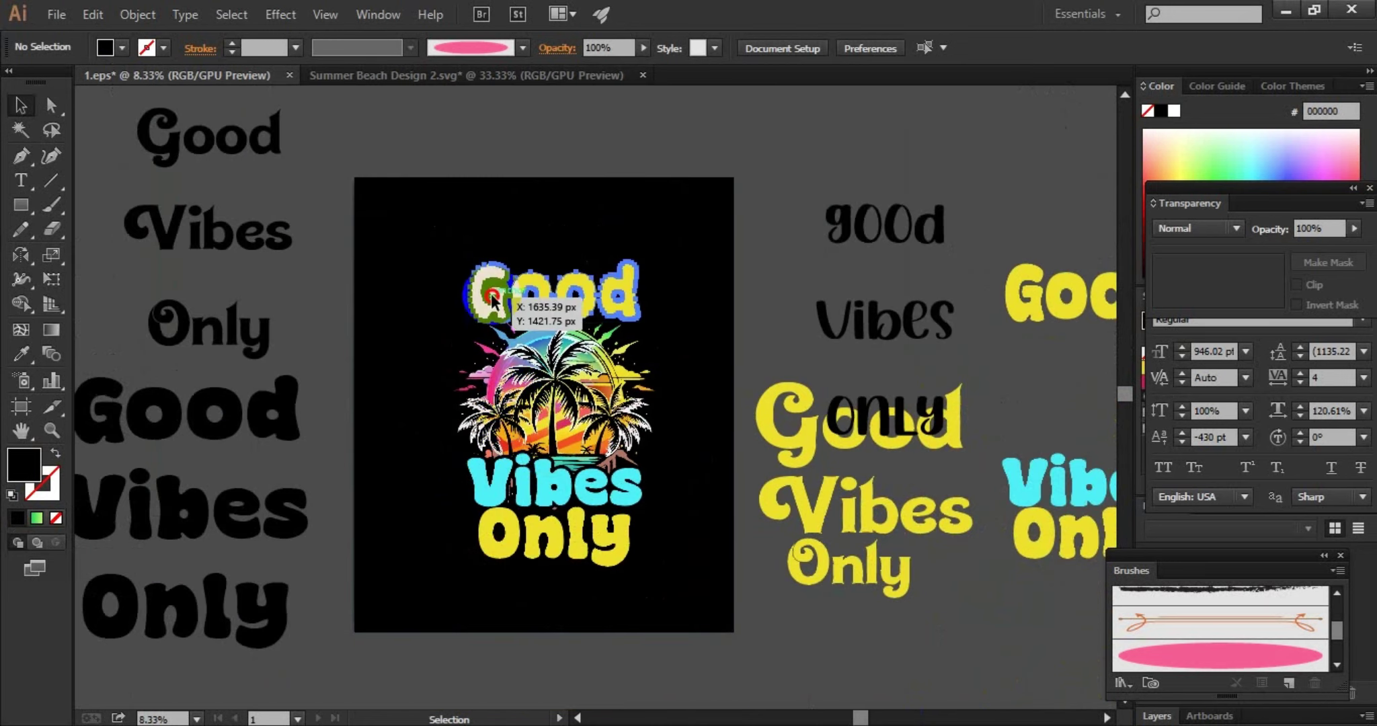
{"action": "left_click", "coordinate": [523, 496], "text": "shift"}
{"action": "left_click", "coordinate": [532, 538], "text": "shift"}
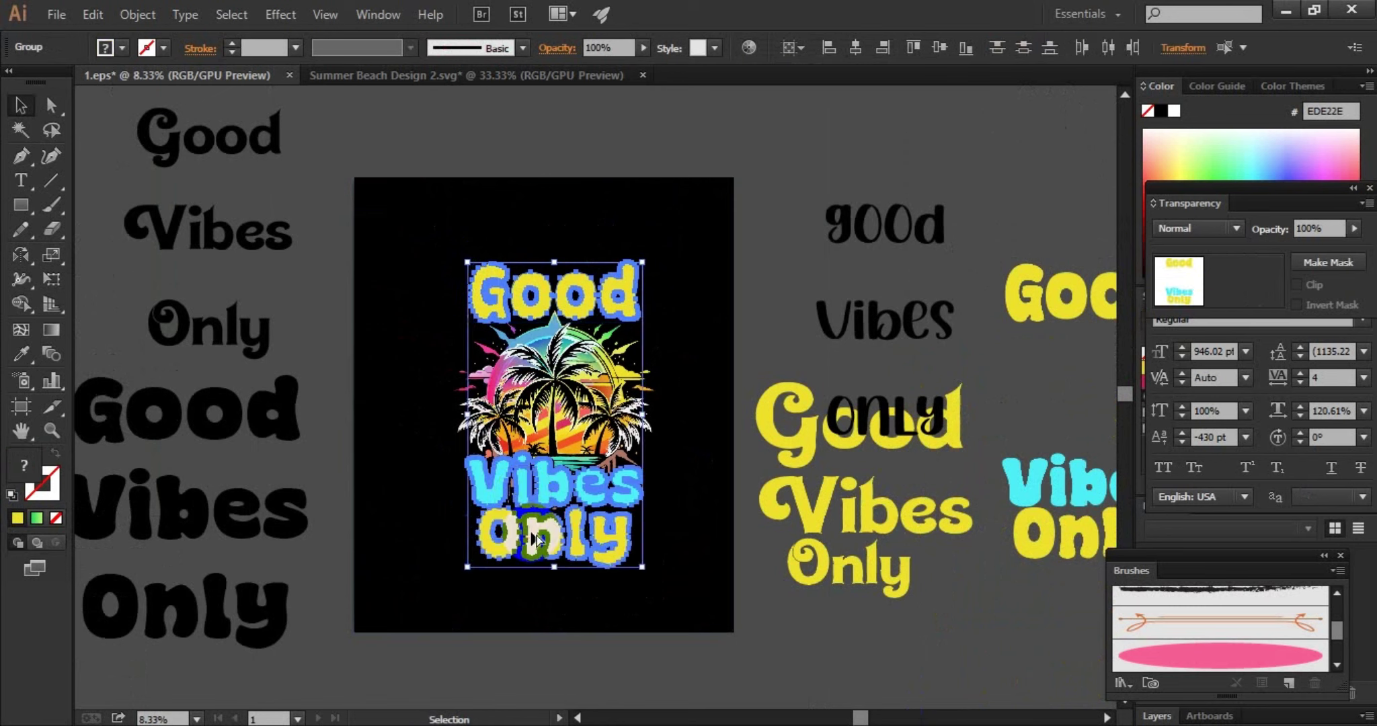
{"action": "left_click_drag", "start_coordinate": [537, 536], "coordinate": [1047, 208]}
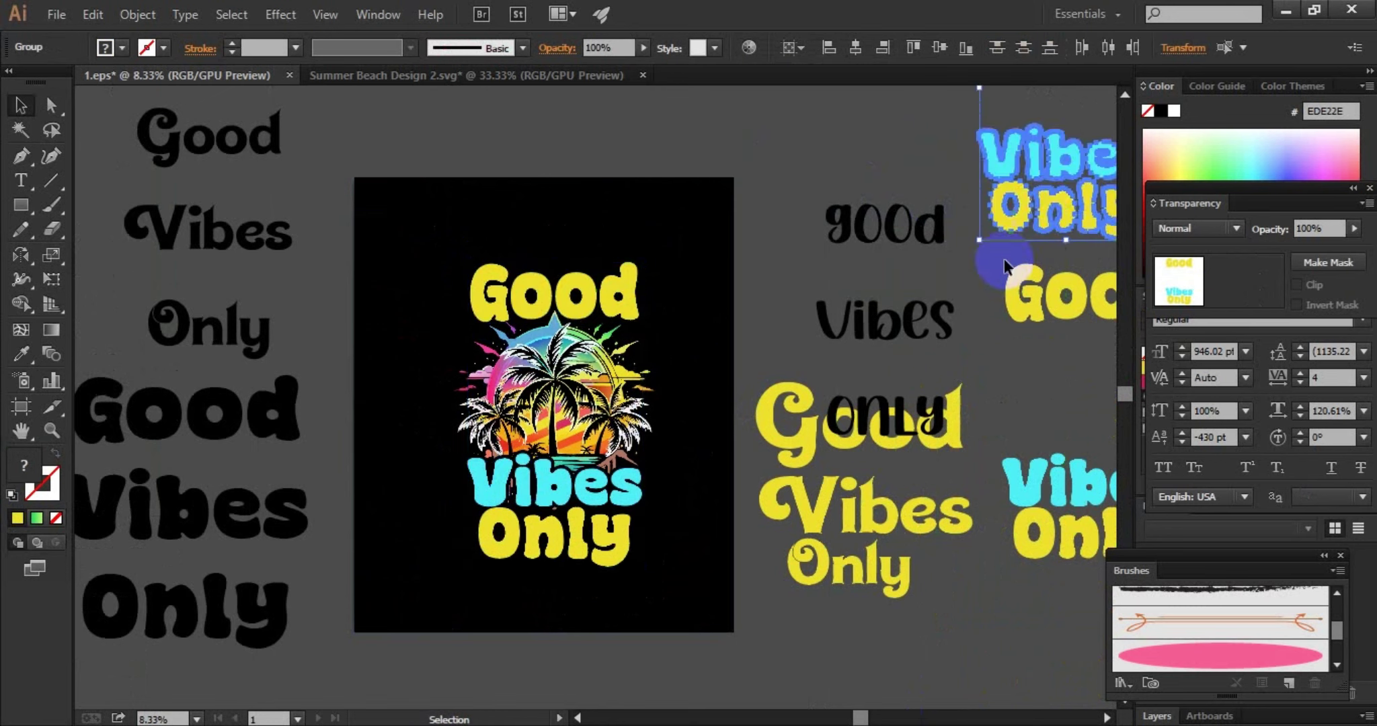
{"action": "mouse_move", "coordinate": [1004, 259]}
{"action": "left_mouse_down"}
{"action": "mouse_move", "coordinate": [622, 321]}
{"action": "mouse_move", "coordinate": [998, 383]}
{"action": "mouse_move", "coordinate": [959, 311]}
{"action": "left_mouse_up"}
Step: Edit the black good Vibes only text, deleting stray letters before good
{"action": "left_click", "coordinate": [886, 229]}
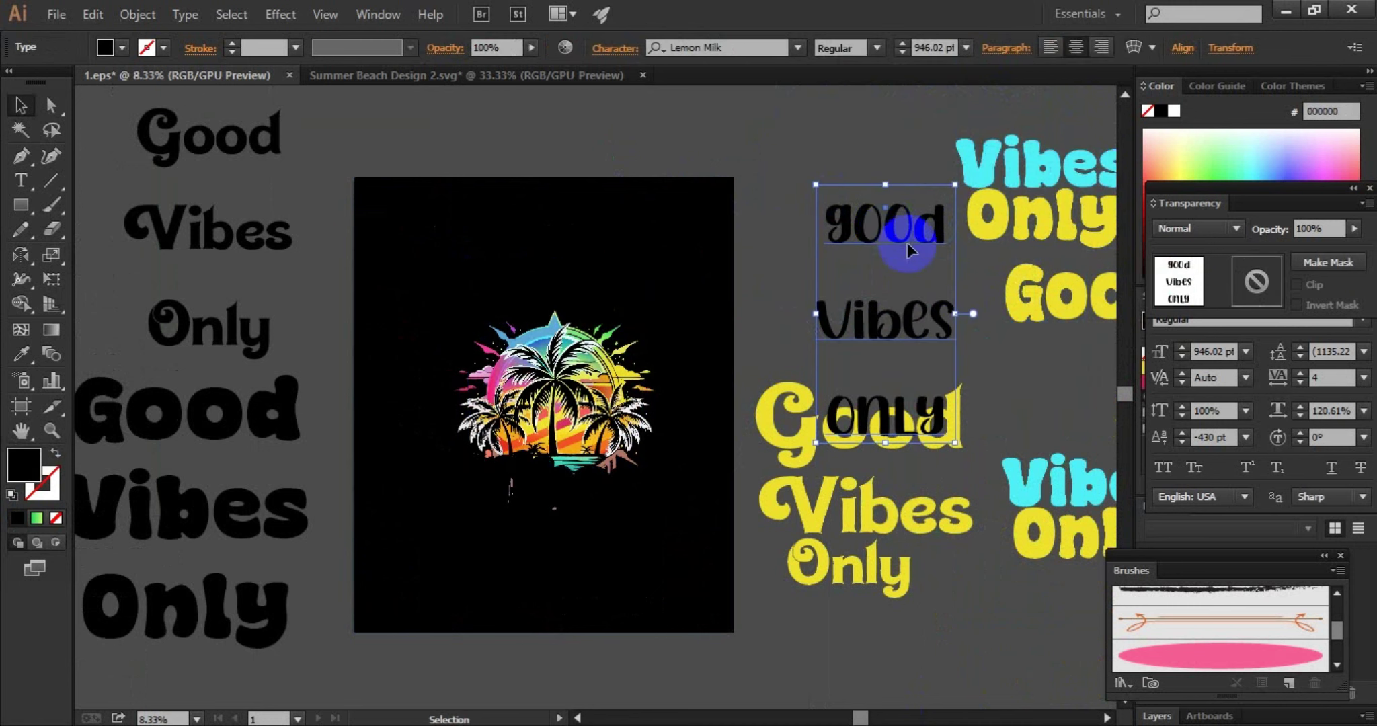
{"action": "double_click", "coordinate": [834, 230]}
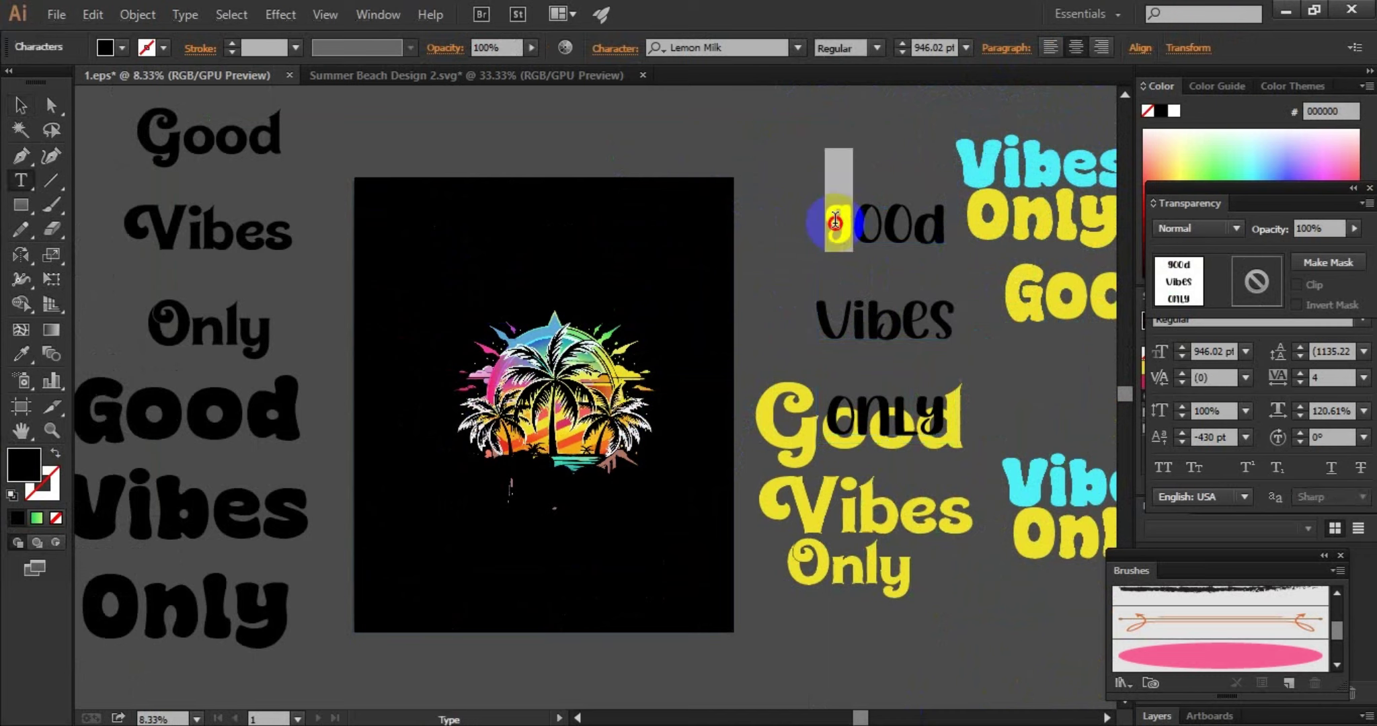
{"action": "key", "text": "BackSpace"}
{"action": "type", "text": "f"}
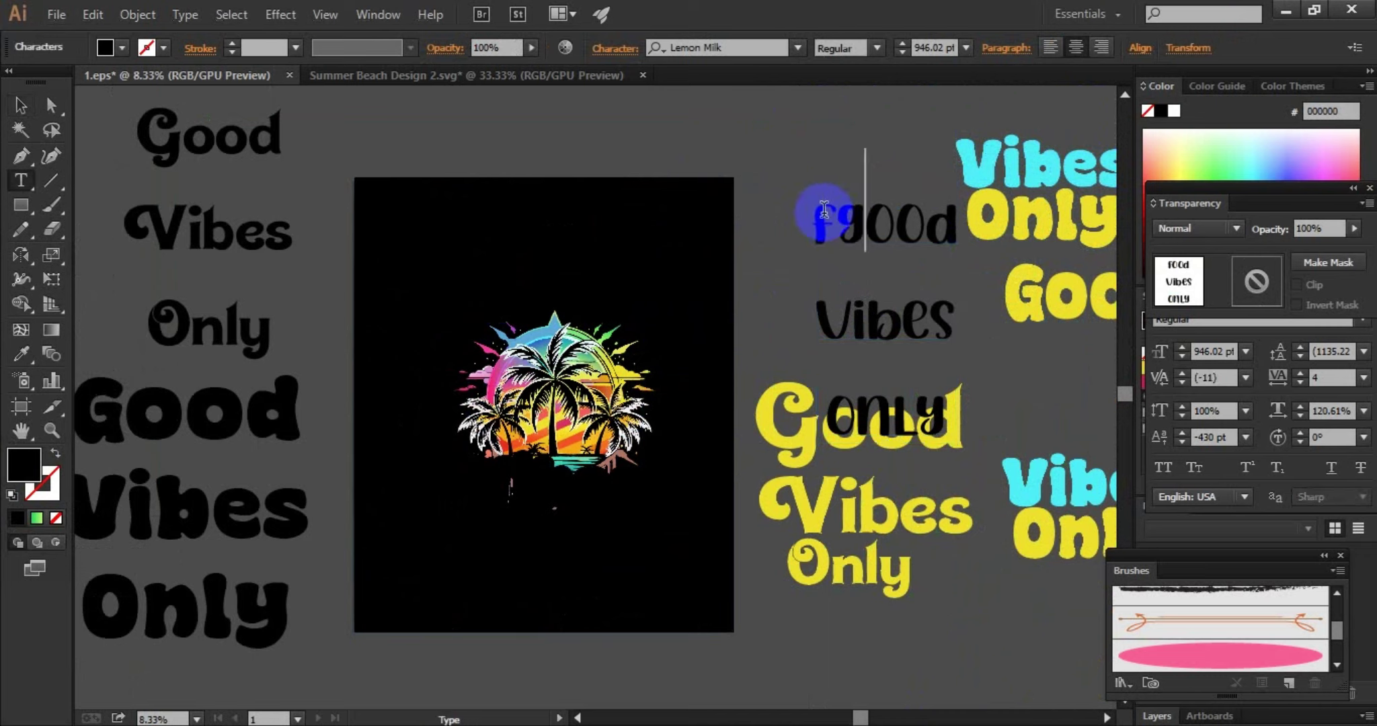
{"action": "key", "text": "BackSpace"}
{"action": "key", "text": "BackSpace"}
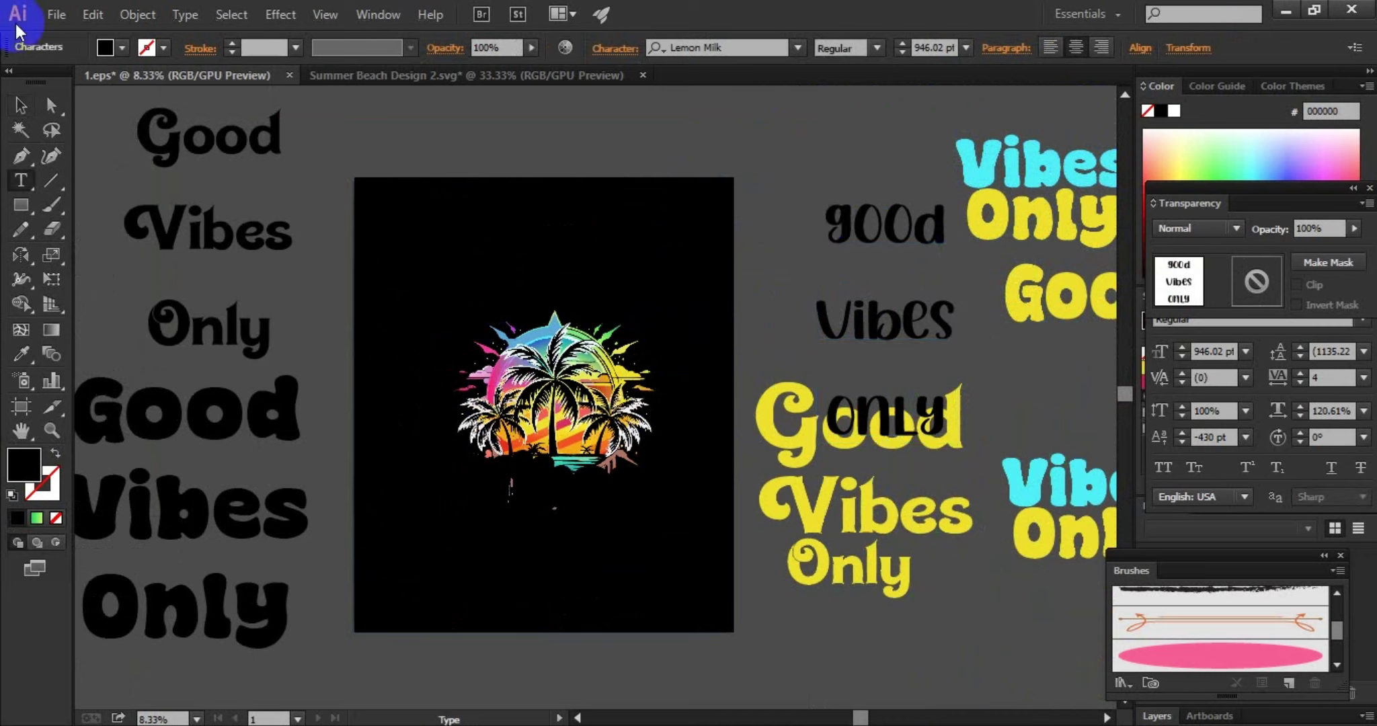
{"action": "left_click", "coordinate": [20, 105]}
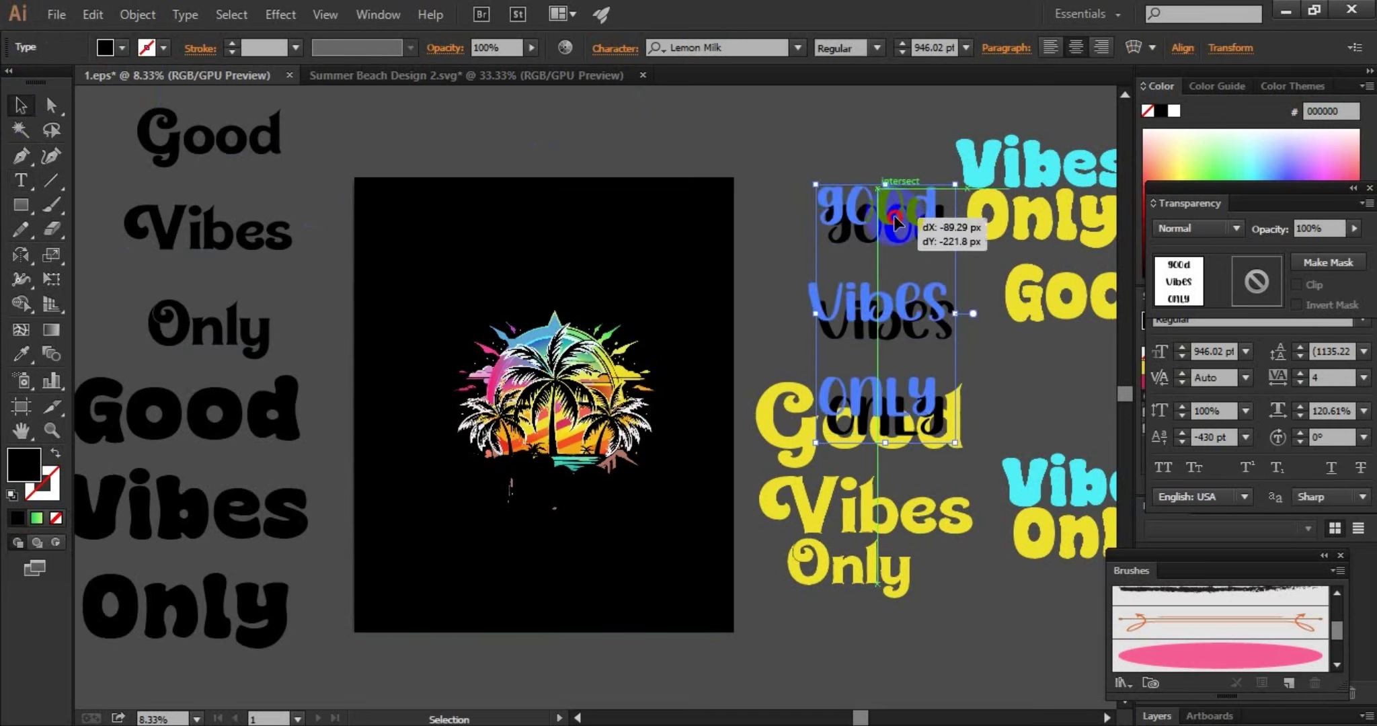
Step: Place a copy of the black lettering below the artboard and convert it to outlines
{"action": "mouse_move", "coordinate": [904, 235]}
{"action": "left_mouse_down"}
{"action": "mouse_move", "coordinate": [885, 195]}
{"action": "mouse_move", "coordinate": [458, 514]}
{"action": "mouse_move", "coordinate": [491, 706]}
{"action": "left_mouse_up"}
{"action": "scroll", "coordinate": [485, 524], "scroll_direction": "down", "scroll_amount": 5}
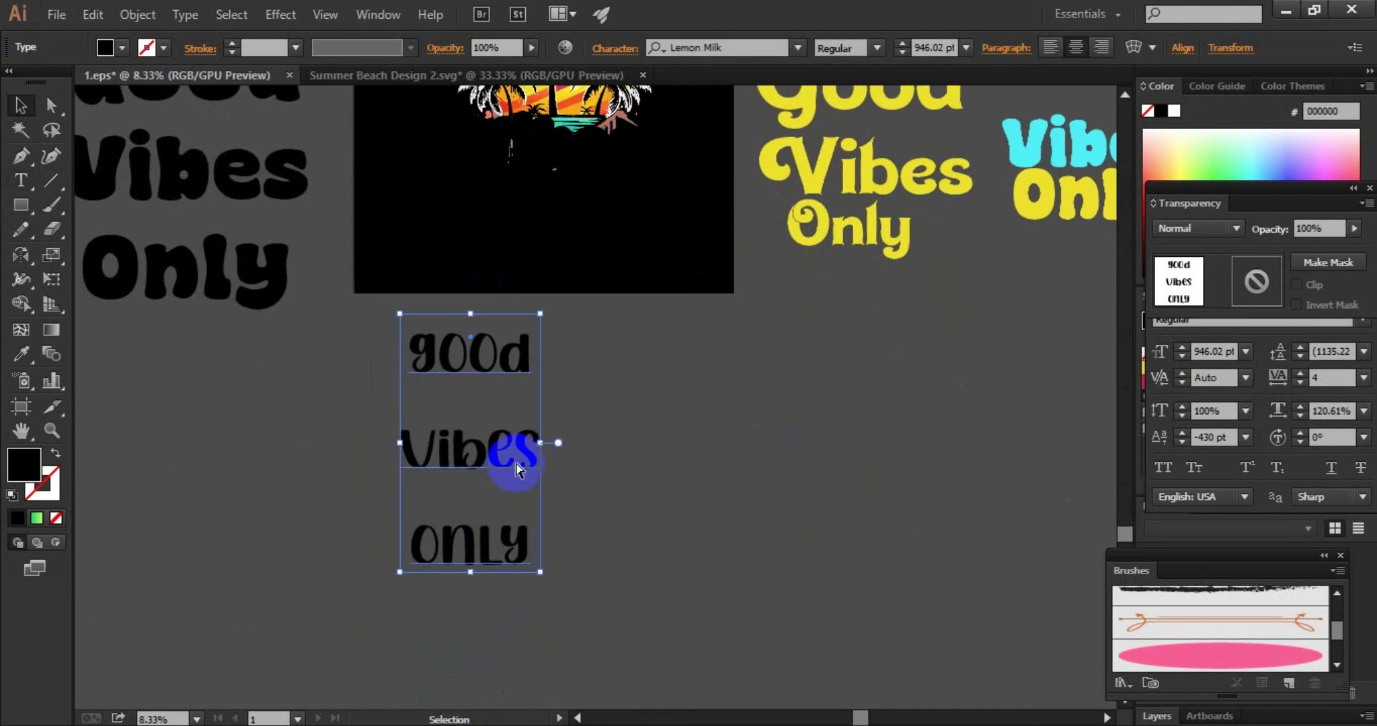
{"action": "key", "text": "ctrl+shift+o"}
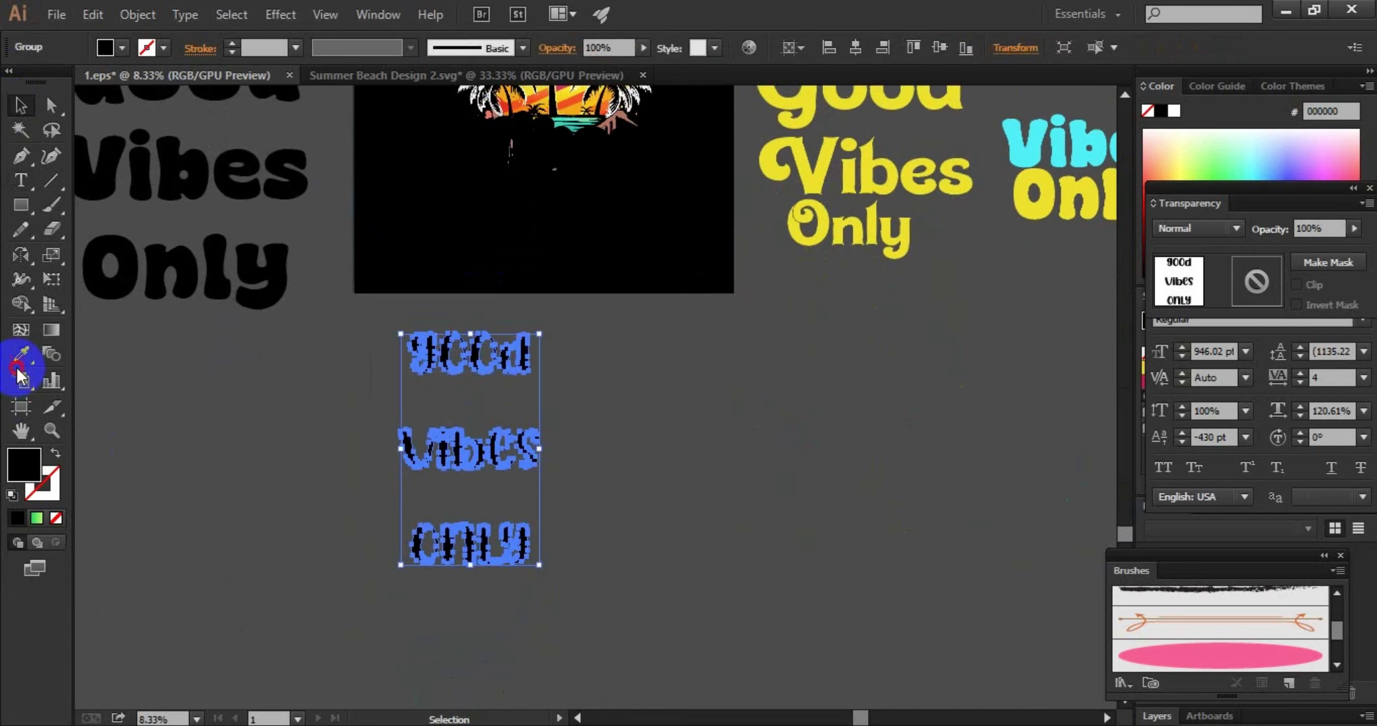
Step: Make the outlined lettering yellow with the Eyedropper and ungroup it into separate words
{"action": "left_click", "coordinate": [20, 356]}
{"action": "left_click", "coordinate": [885, 160]}
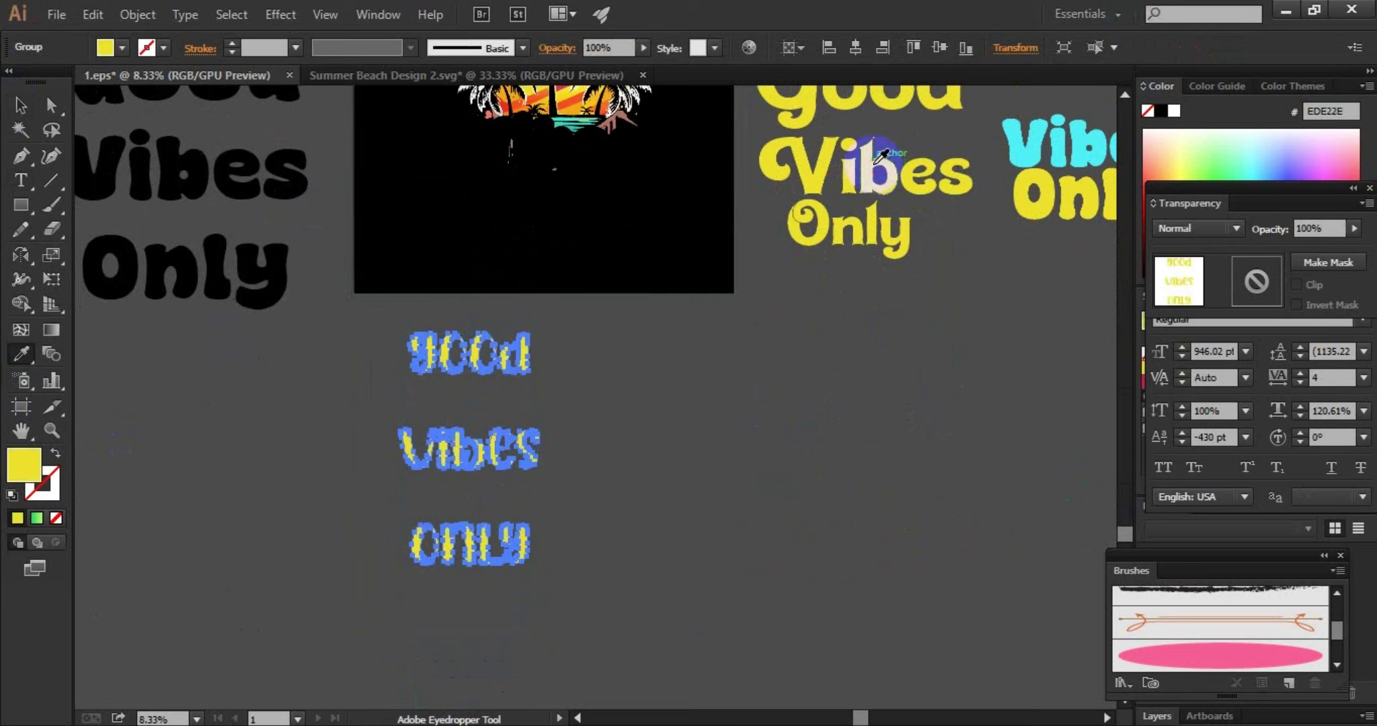
{"action": "left_click", "coordinate": [20, 106]}
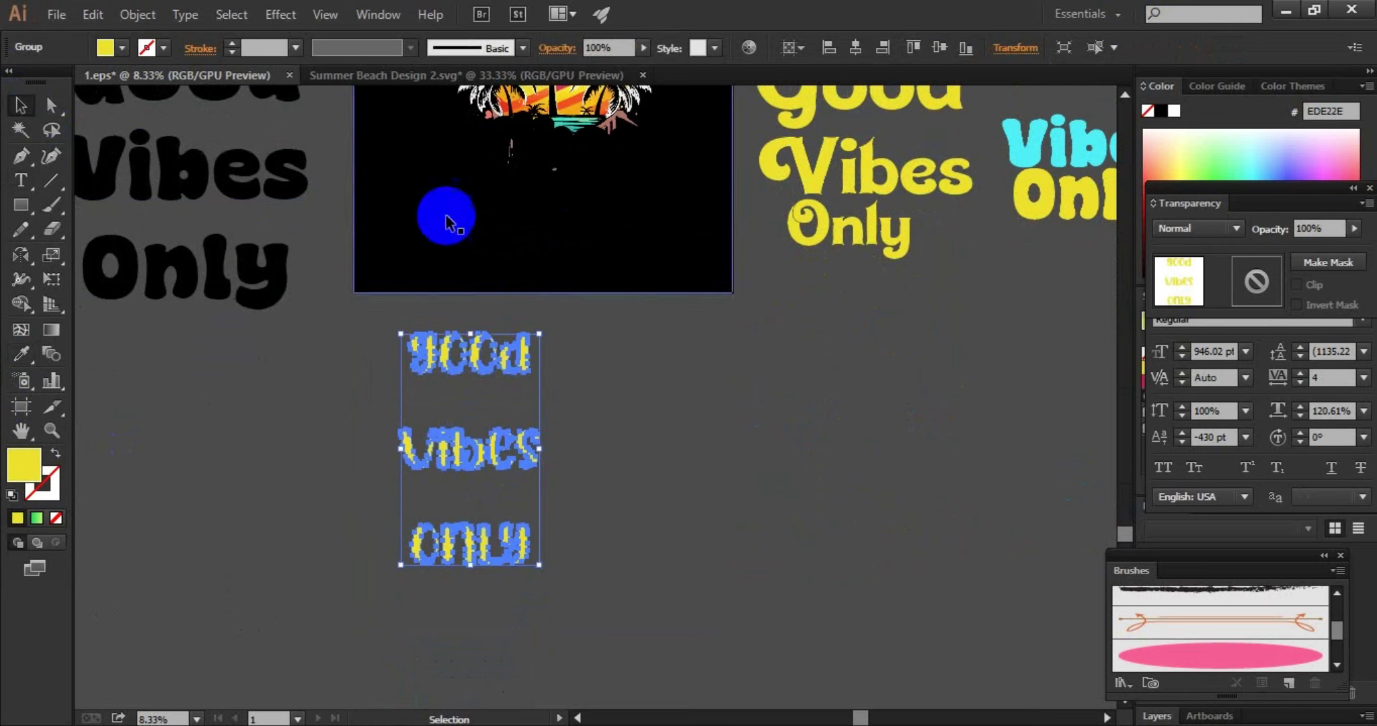
{"action": "right_click", "coordinate": [449, 347]}
{"action": "left_click", "coordinate": [631, 467]}
{"action": "left_click", "coordinate": [734, 311]}
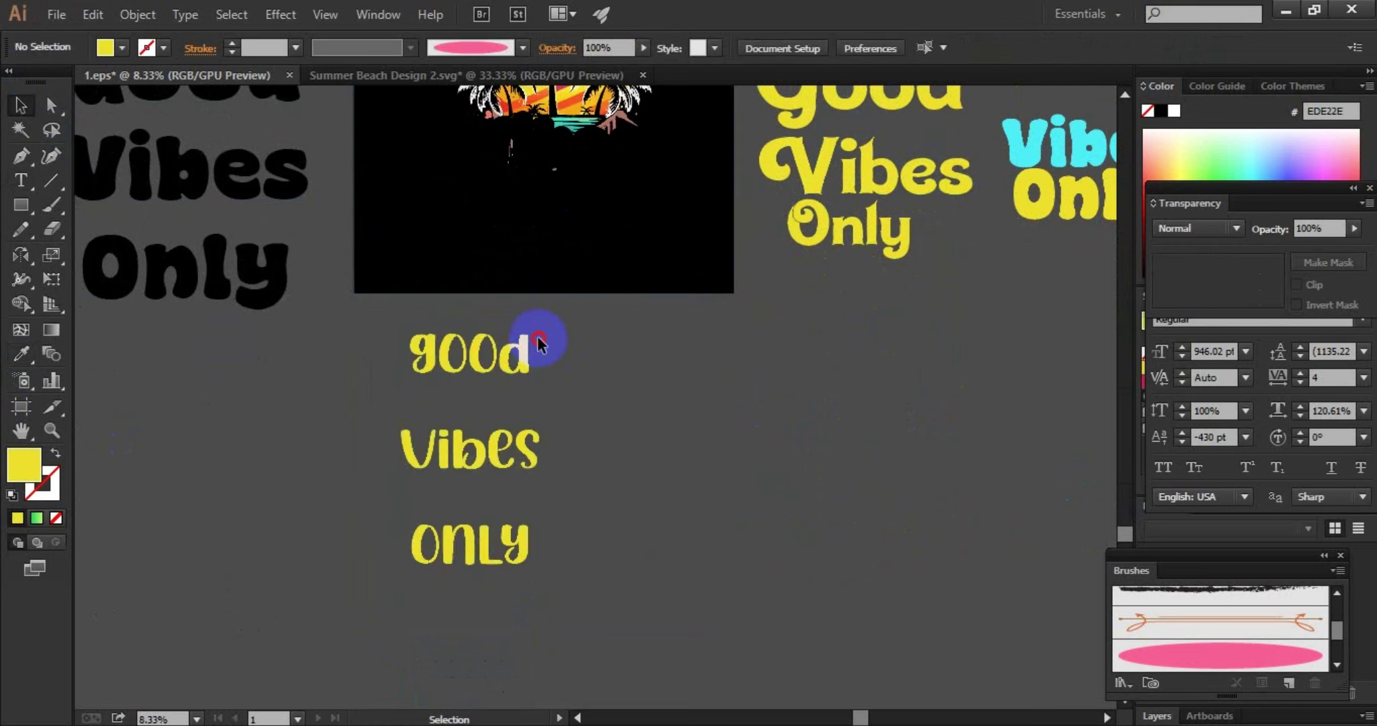
Step: Check each word selects separately, then move good to the top of the black artboard
{"action": "left_click_drag", "start_coordinate": [541, 341], "coordinate": [403, 382]}
{"action": "left_click_drag", "start_coordinate": [456, 447], "coordinate": [364, 470]}
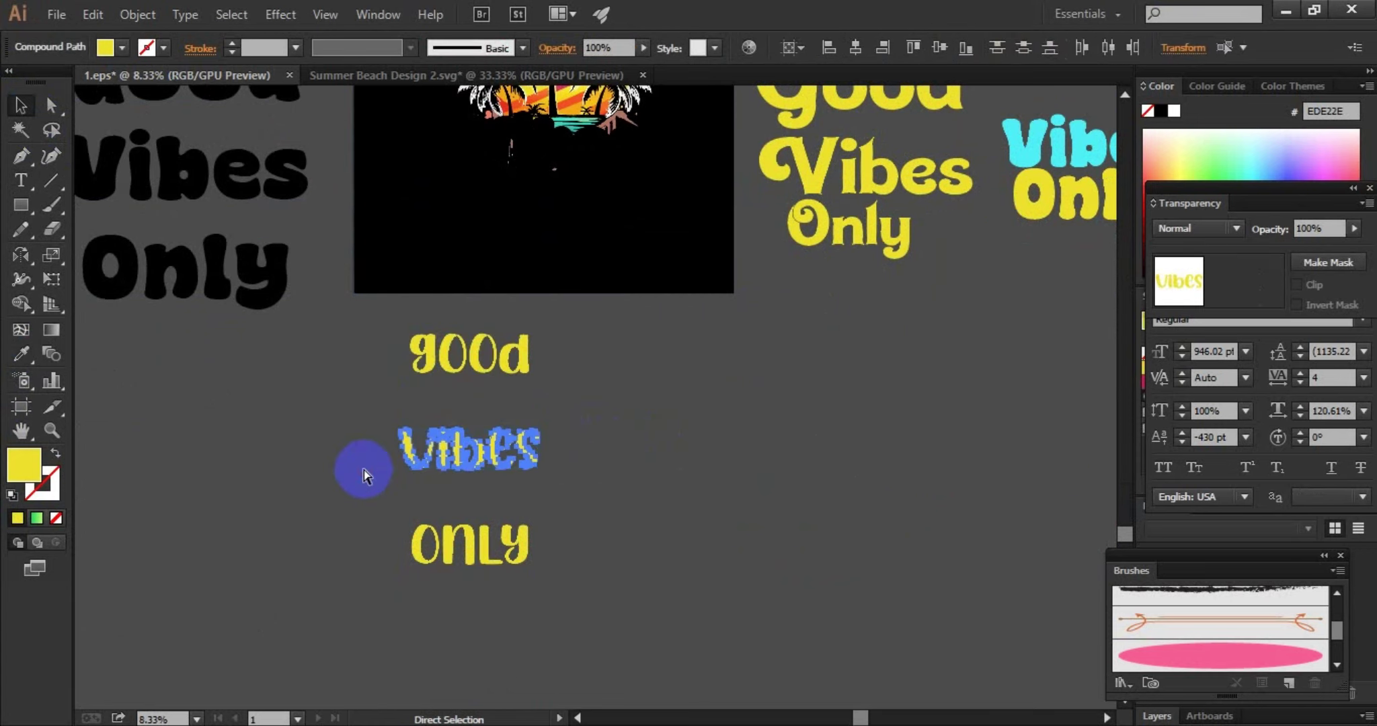
{"action": "left_click_drag", "start_coordinate": [495, 553], "coordinate": [382, 606]}
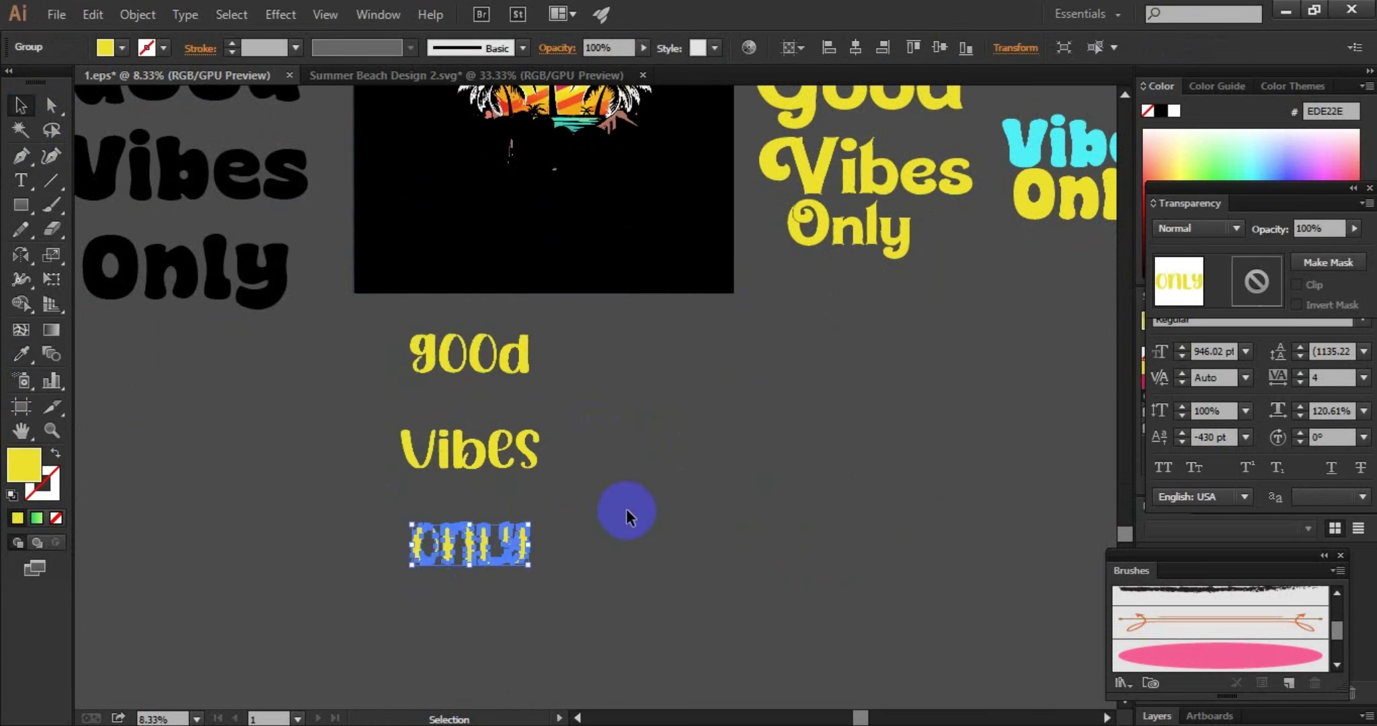
{"action": "left_click", "coordinate": [630, 471]}
{"action": "key", "text": "space"}
{"action": "left_click_drag", "start_coordinate": [635, 394], "coordinate": [701, 575]}
{"action": "mouse_move", "coordinate": [602, 563]}
{"action": "left_mouse_down"}
{"action": "mouse_move", "coordinate": [681, 166]}
{"action": "mouse_move", "coordinate": [735, 200]}
{"action": "left_mouse_up"}
Step: Move the yellow 'Vibes' word onto the artboard beneath the palm trees
{"action": "left_click", "coordinate": [785, 580]}
{"action": "left_click", "coordinate": [563, 656]}
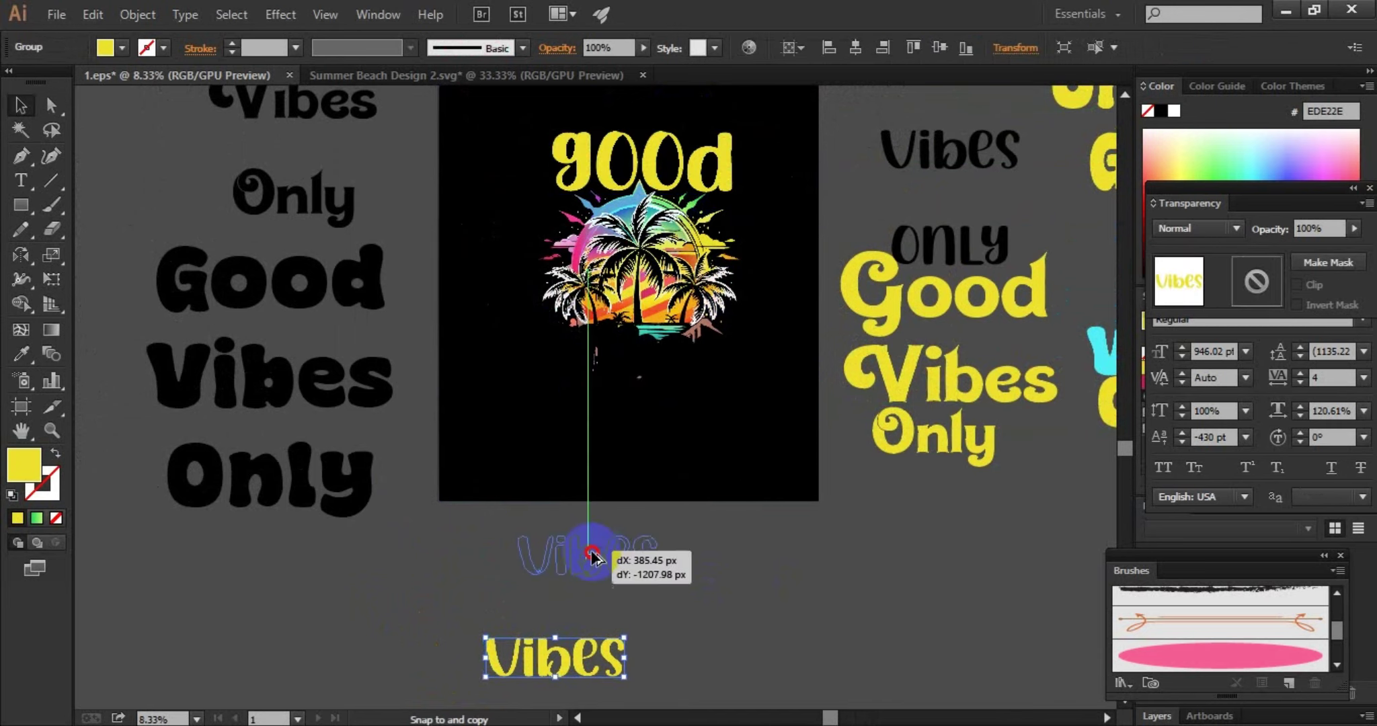
{"action": "left_click_drag", "start_coordinate": [565, 656], "coordinate": [656, 351]}
{"action": "left_click", "coordinate": [748, 487]}
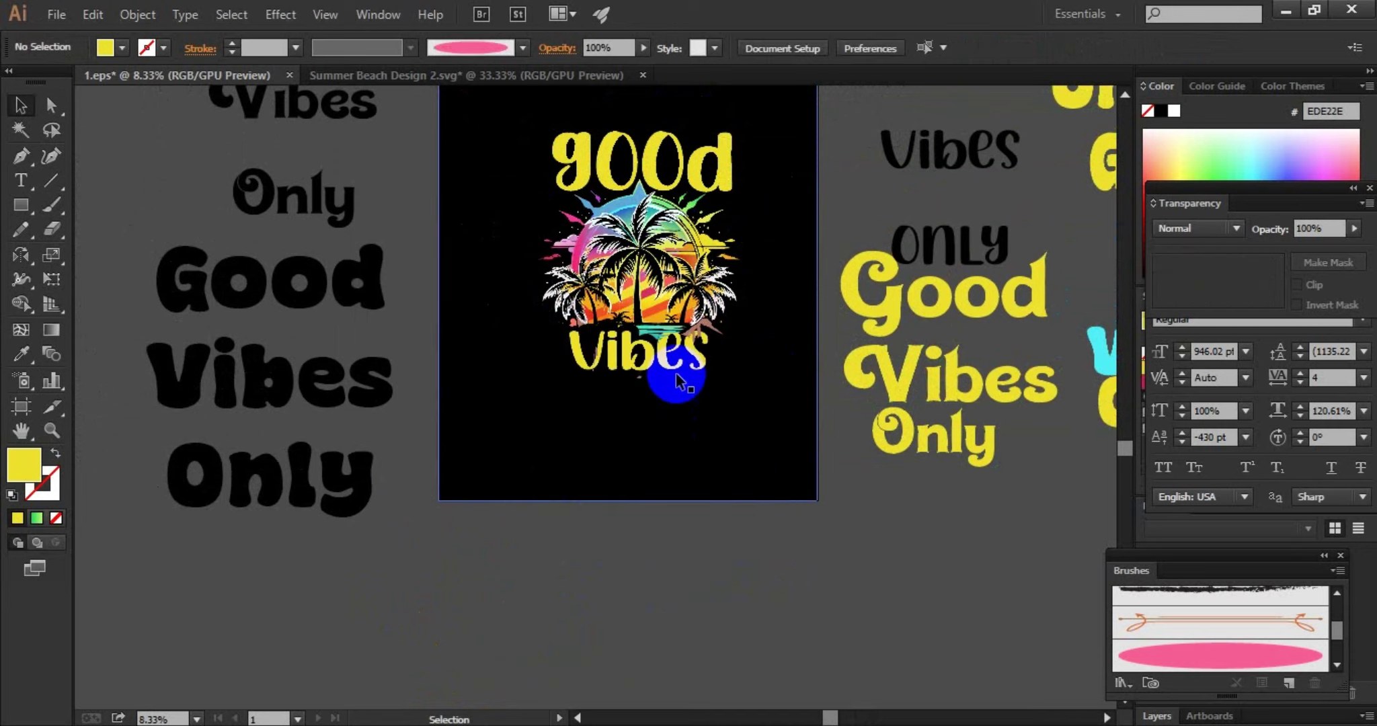
Step: Mask the palm-tree artwork with the Vibes shape, then exit mask editing
{"action": "left_click", "coordinate": [1328, 263]}
{"action": "left_click", "coordinate": [1258, 283]}
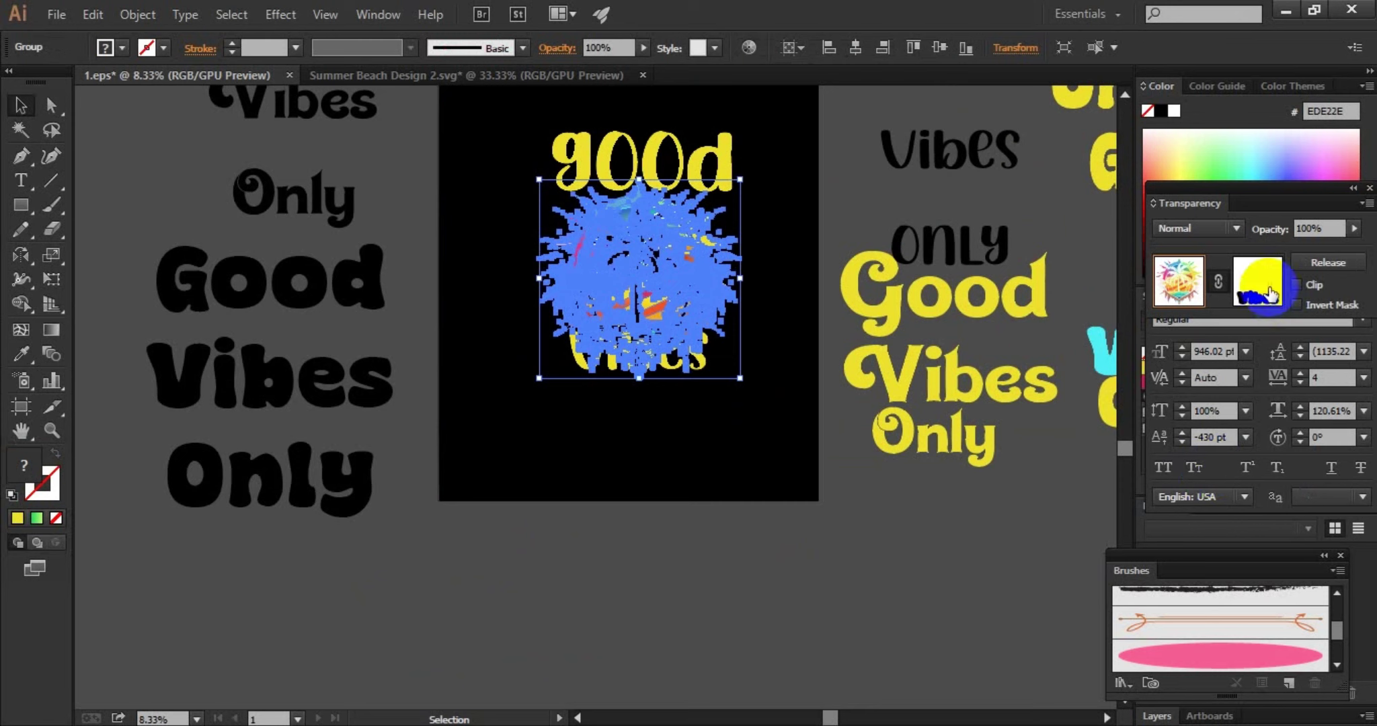
{"action": "left_click", "coordinate": [662, 376]}
{"action": "left_click", "coordinate": [659, 378]}
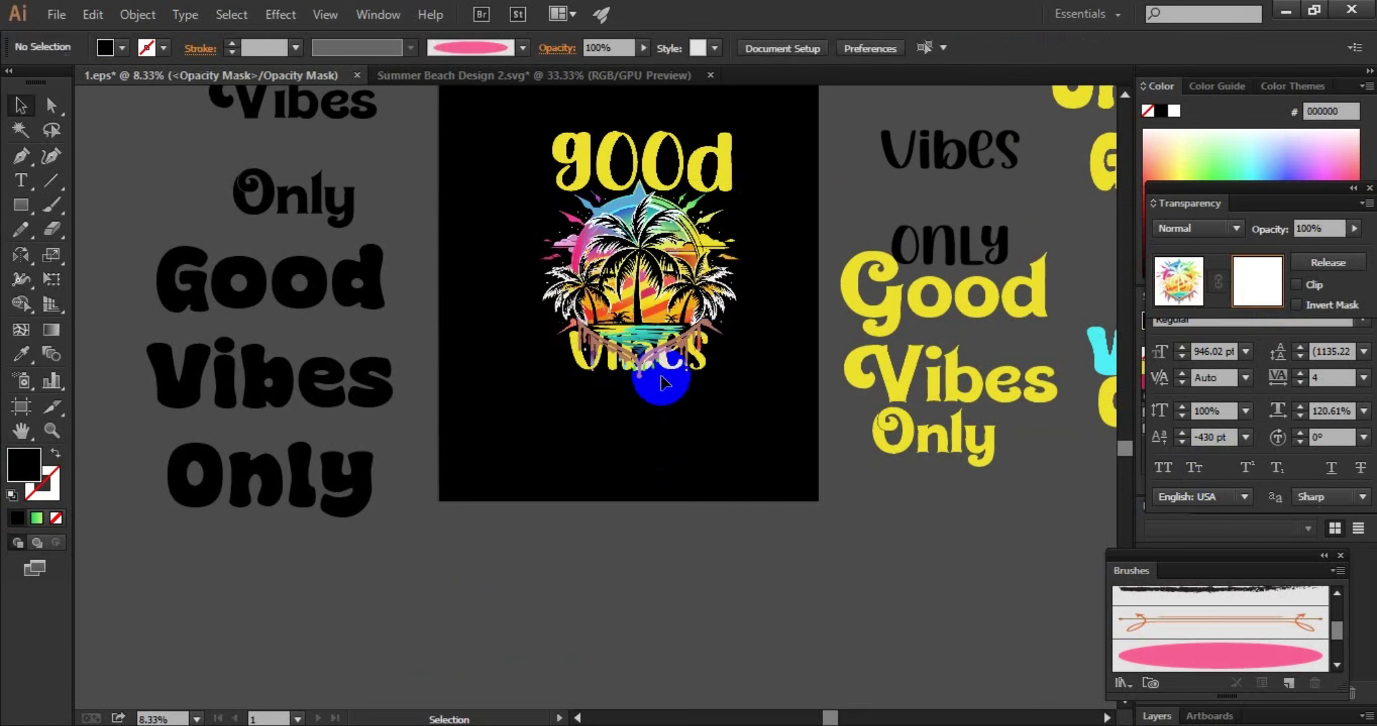
{"action": "left_click", "coordinate": [1180, 281]}
{"action": "left_click", "coordinate": [632, 474]}
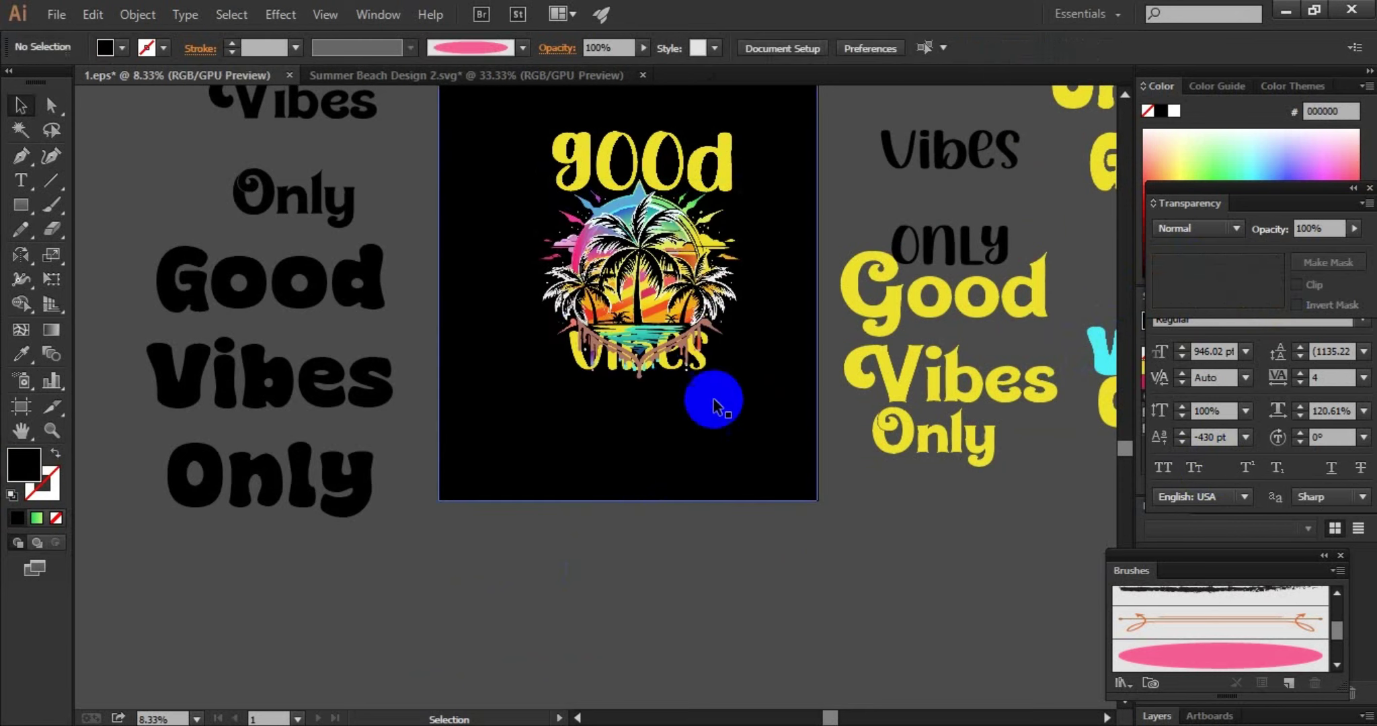
Step: Enlarge and widen 'Vibes' by its corner handles so it spans the palm trees
{"action": "left_click", "coordinate": [703, 373]}
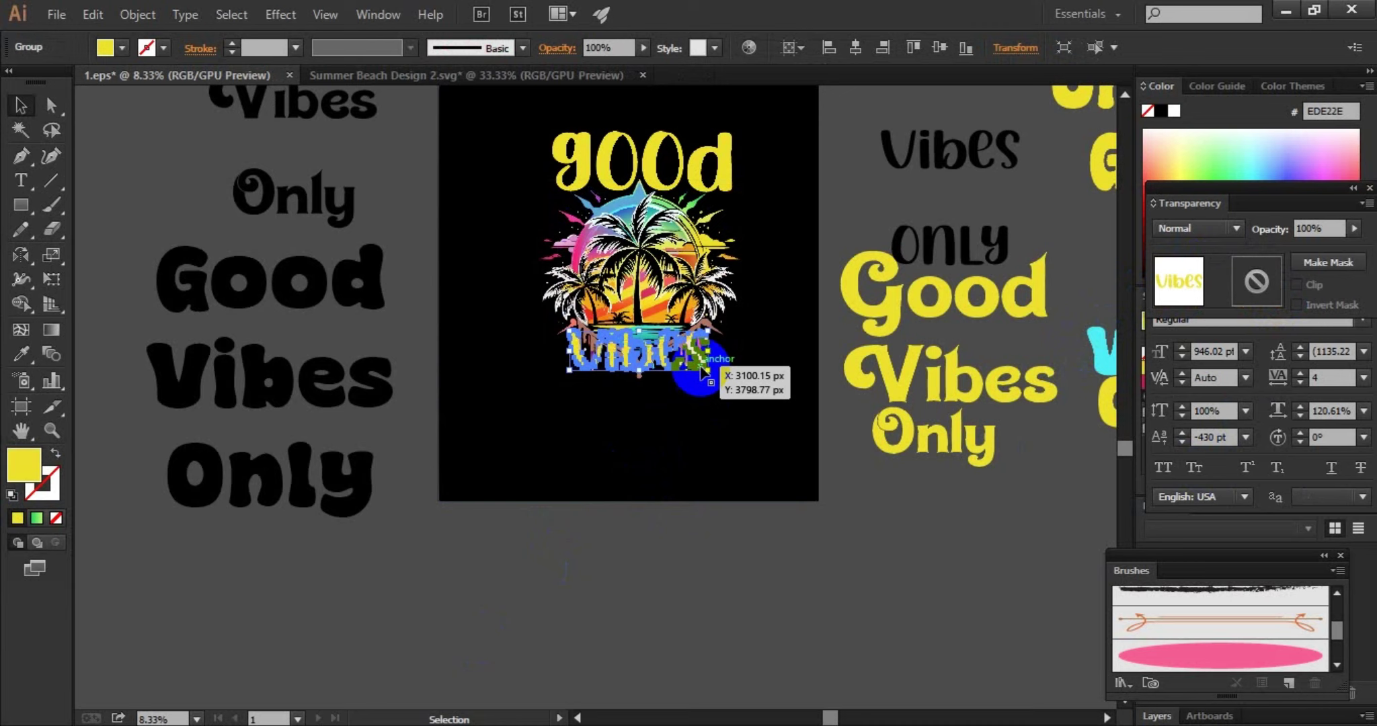
{"action": "left_click", "coordinate": [665, 644]}
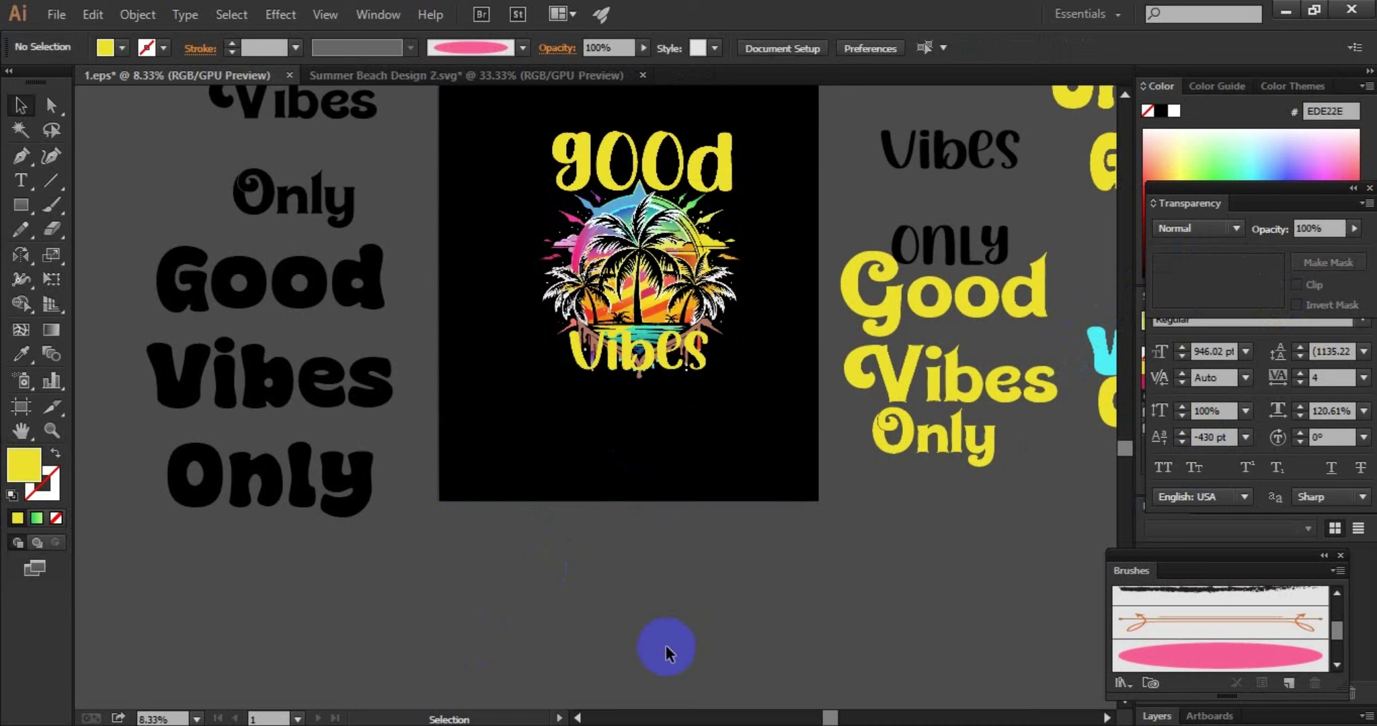
{"action": "left_click", "coordinate": [700, 373]}
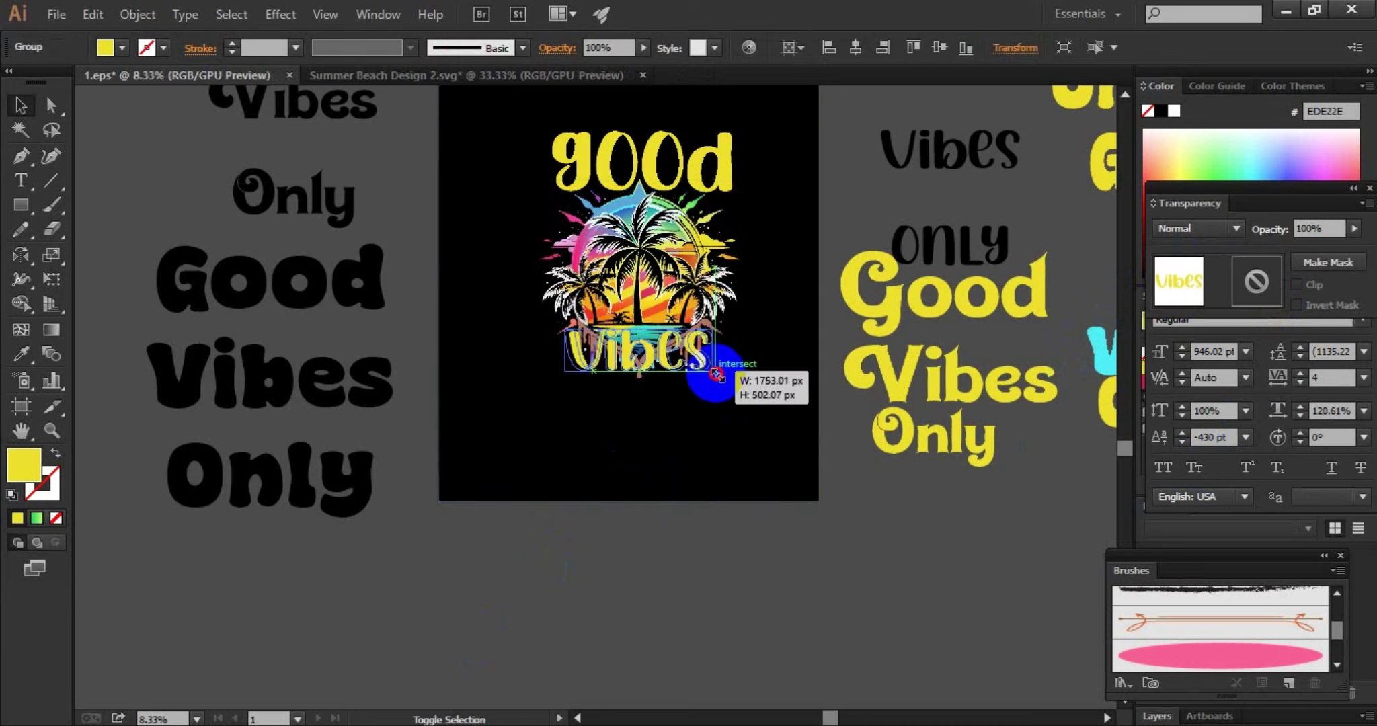
{"action": "left_click_drag", "start_coordinate": [706, 372], "coordinate": [738, 345]}
{"action": "left_click", "coordinate": [678, 285], "text": "shift"}
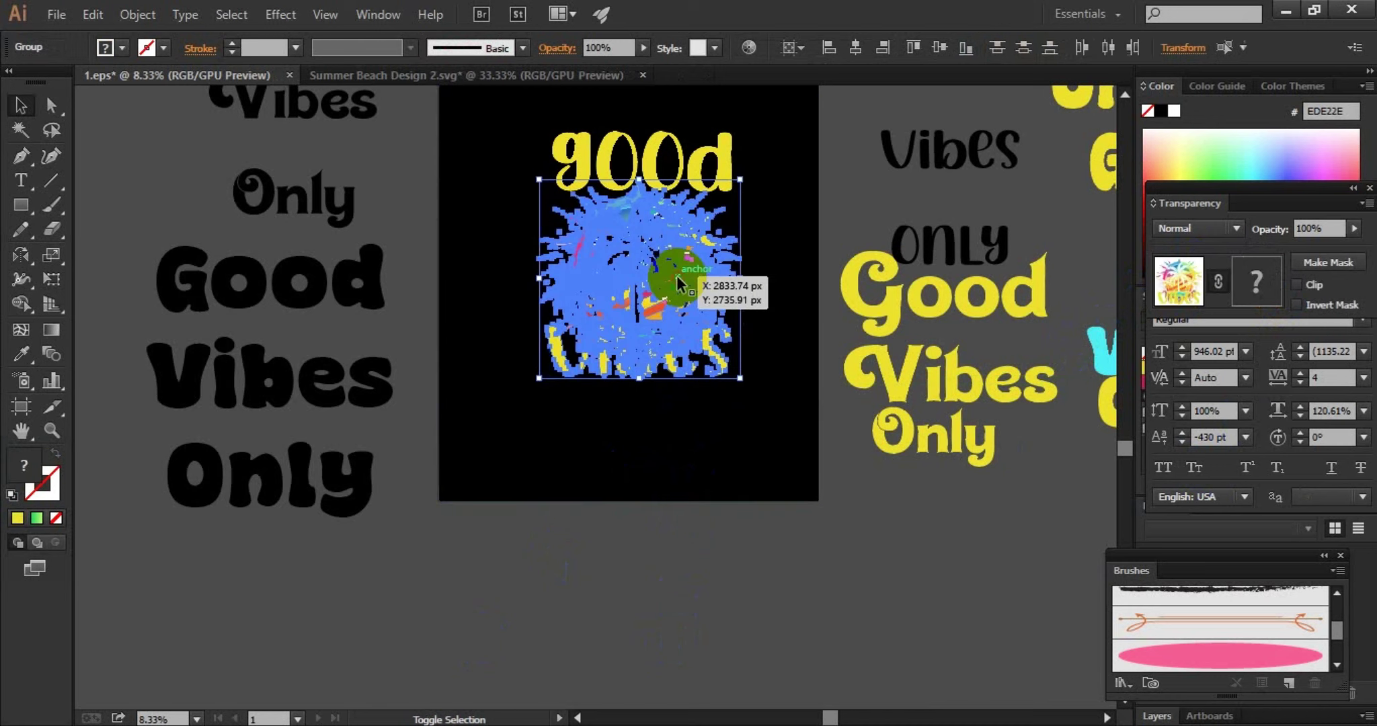
{"action": "left_click", "coordinate": [683, 501]}
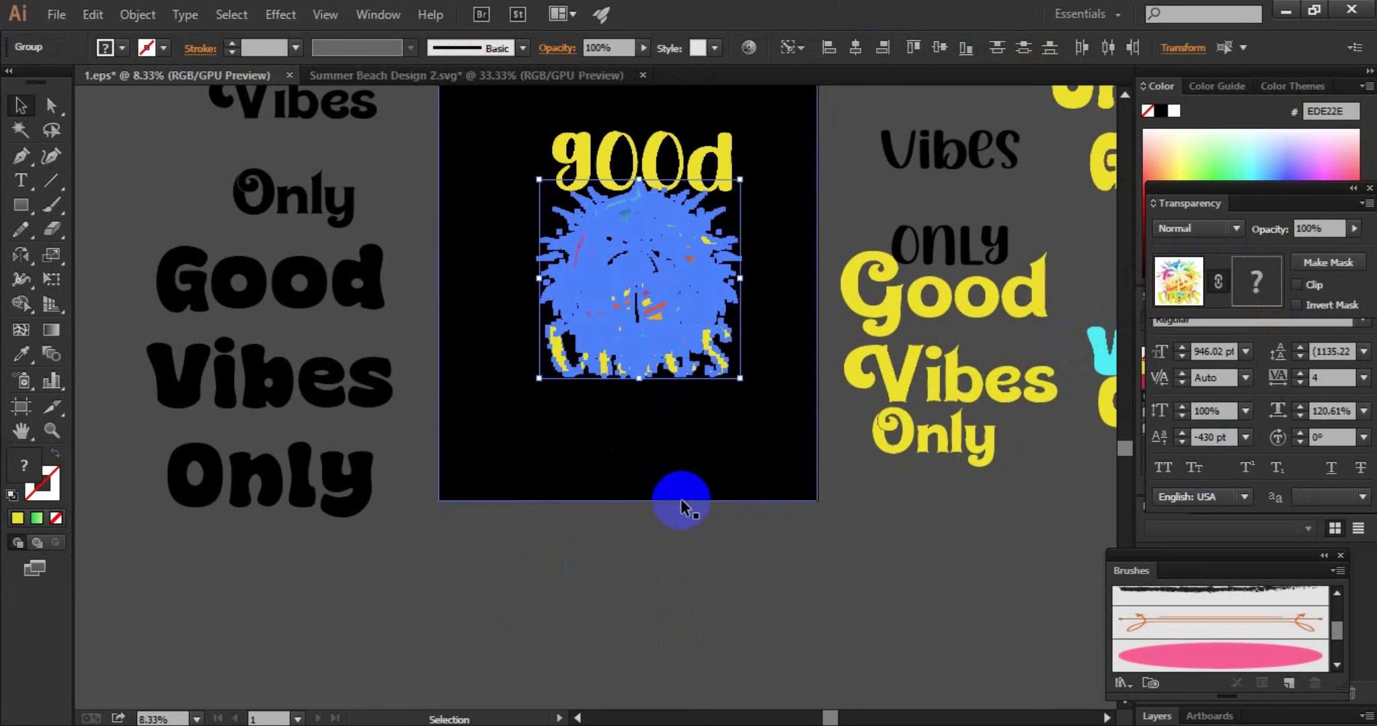
{"action": "left_click", "coordinate": [695, 378], "text": "shift"}
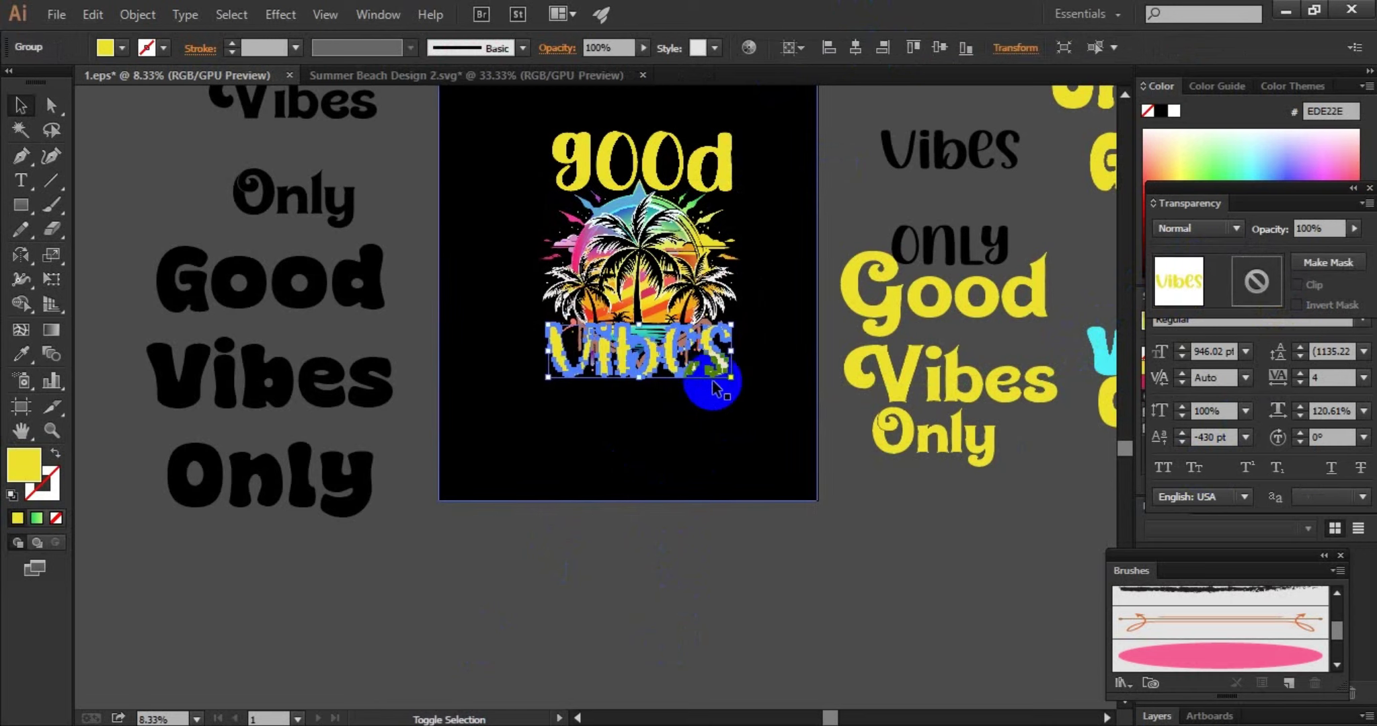
{"action": "left_click_drag", "start_coordinate": [730, 384], "coordinate": [729, 379]}
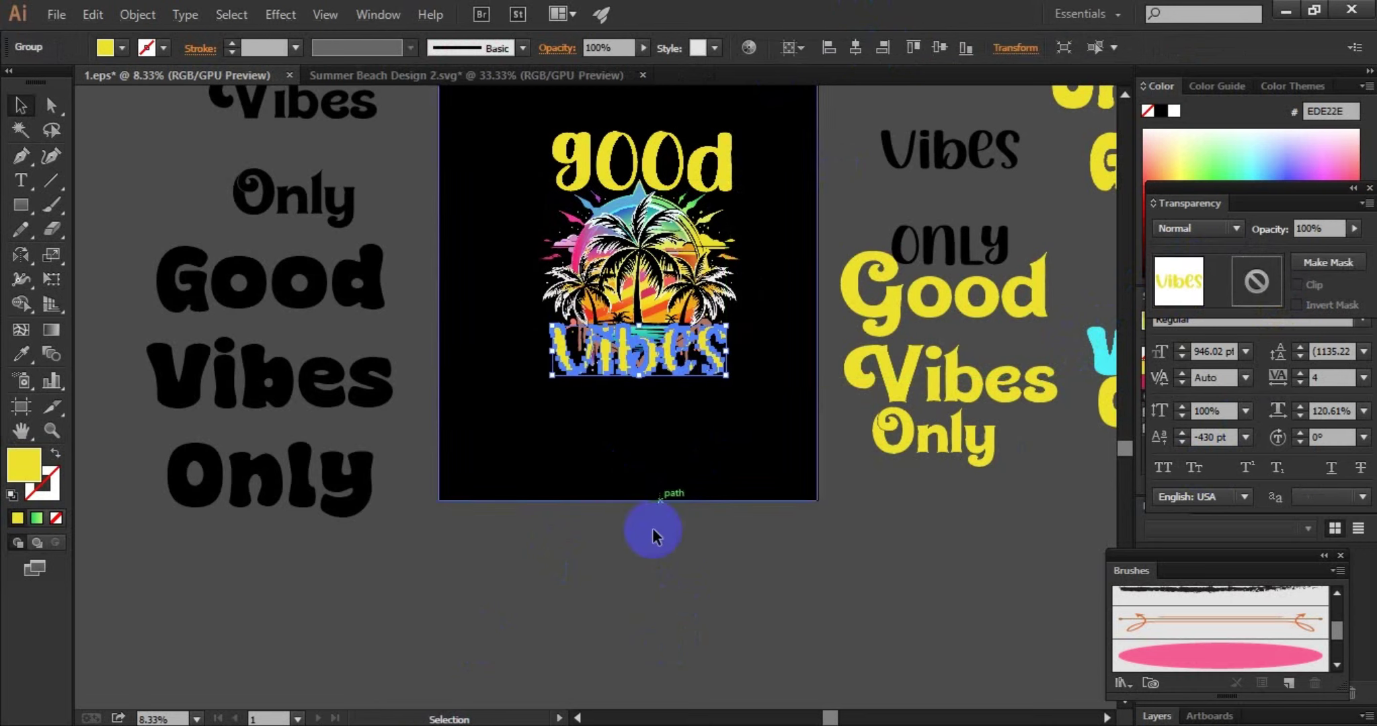
{"action": "left_click", "coordinate": [590, 665]}
Step: Move the 'ONLY' word up onto the artboard below 'Vibes'
{"action": "scroll", "coordinate": [608, 610], "scroll_direction": "up", "scroll_amount": 3}
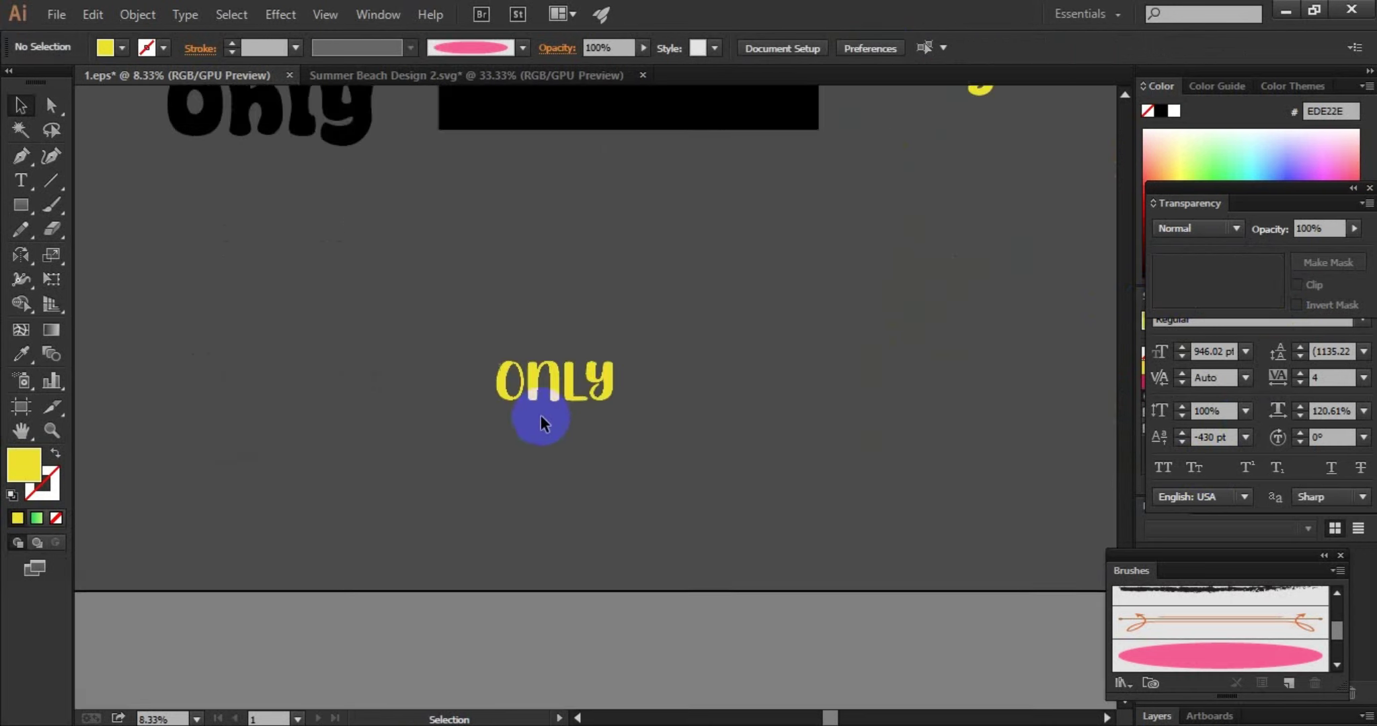
{"action": "left_click_drag", "start_coordinate": [540, 430], "coordinate": [604, 157]}
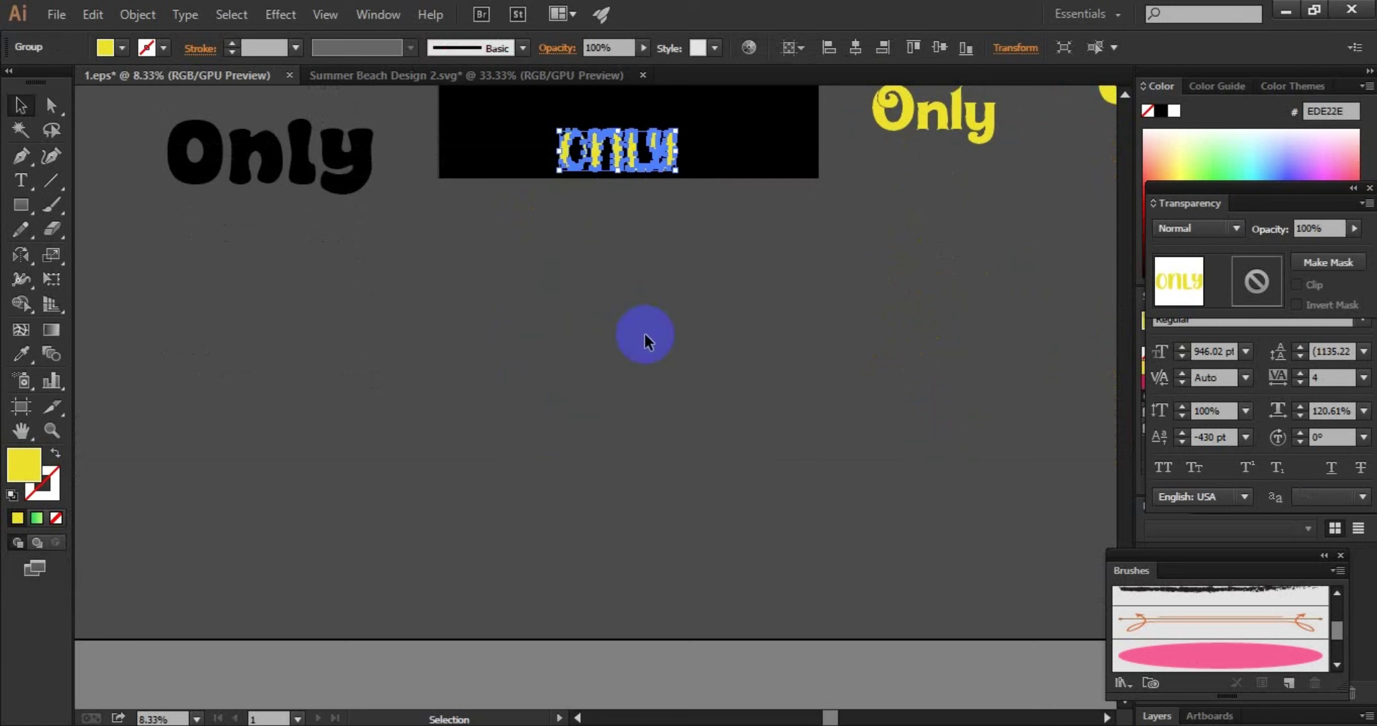
{"action": "scroll", "coordinate": [644, 335], "scroll_direction": "up", "scroll_amount": 2}
{"action": "scroll", "coordinate": [643, 333], "scroll_direction": "down", "scroll_amount": 1}
{"action": "scroll", "coordinate": [642, 334], "scroll_direction": "up", "scroll_amount": 5}
{"action": "scroll", "coordinate": [642, 334], "scroll_direction": "up", "scroll_amount": 1}
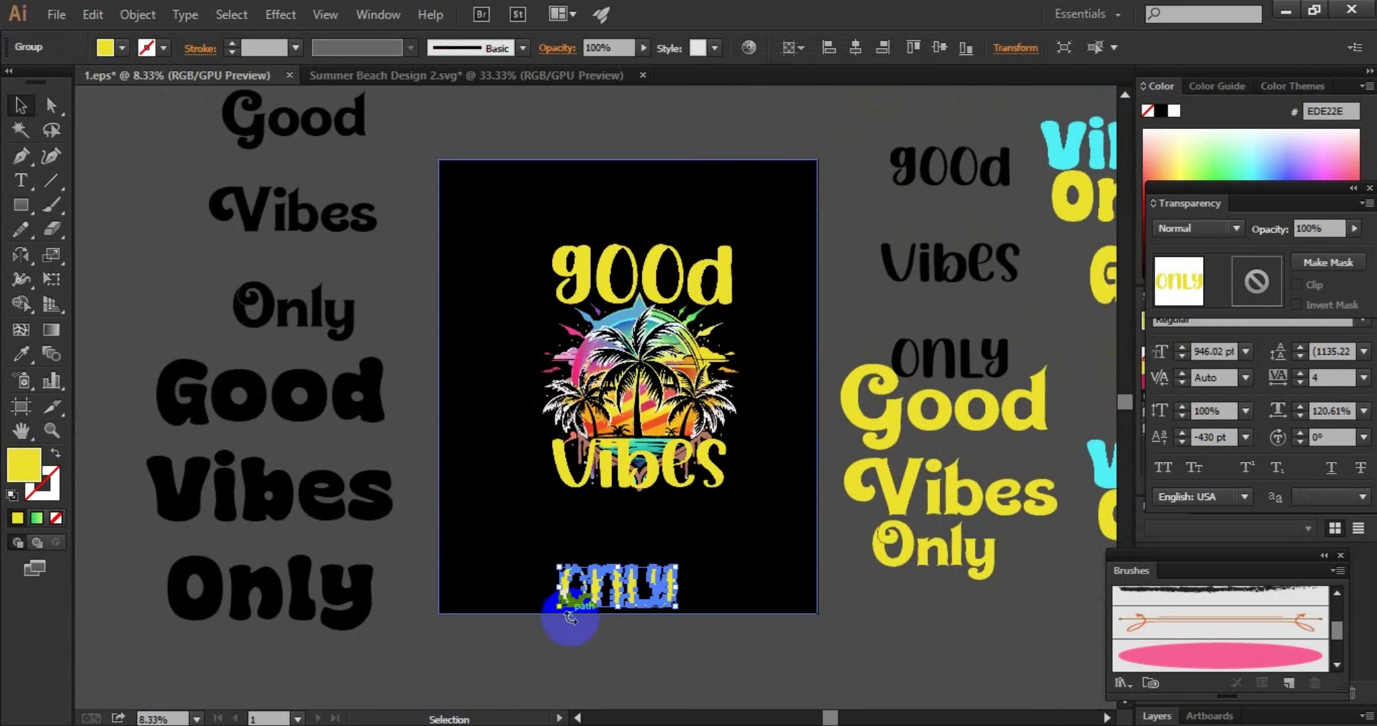
{"action": "mouse_move", "coordinate": [565, 599]}
{"action": "left_mouse_down"}
{"action": "mouse_move", "coordinate": [607, 532]}
{"action": "mouse_move", "coordinate": [730, 558]}
{"action": "left_mouse_up"}
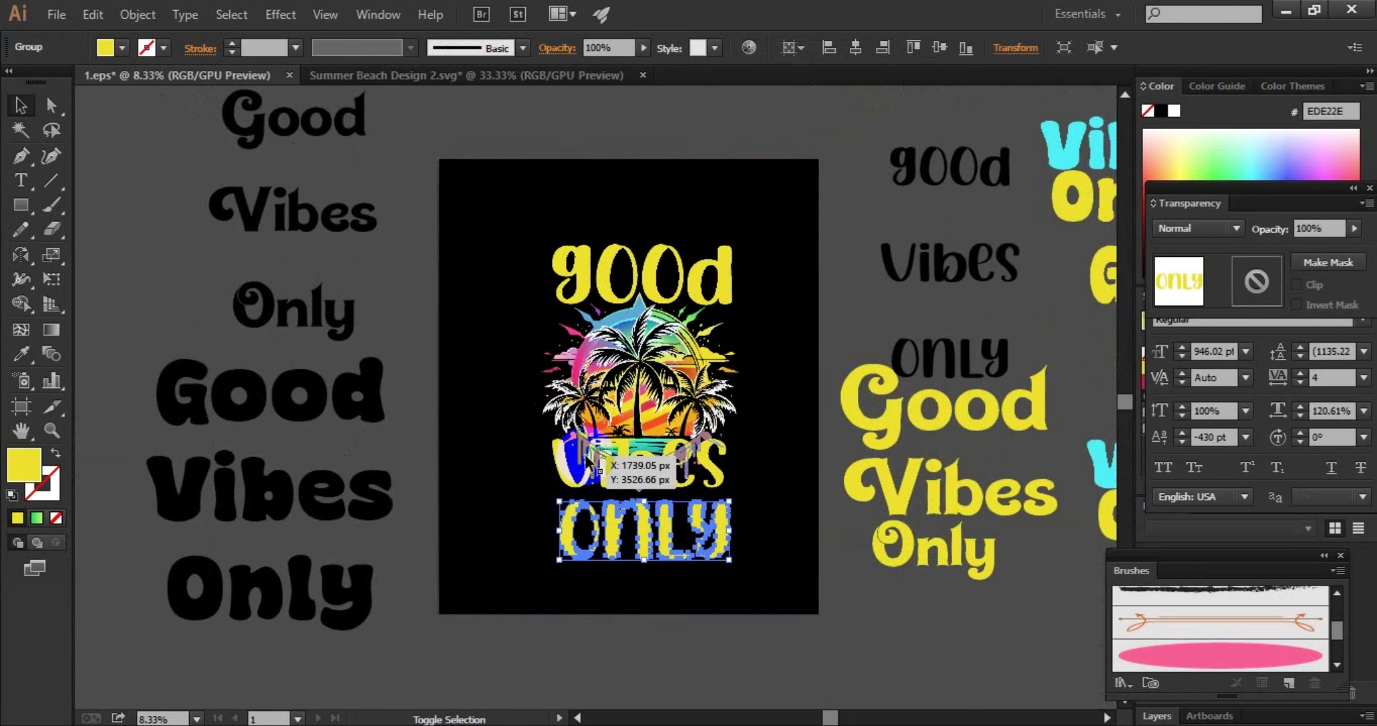
{"action": "left_click", "coordinate": [628, 390], "text": "shift"}
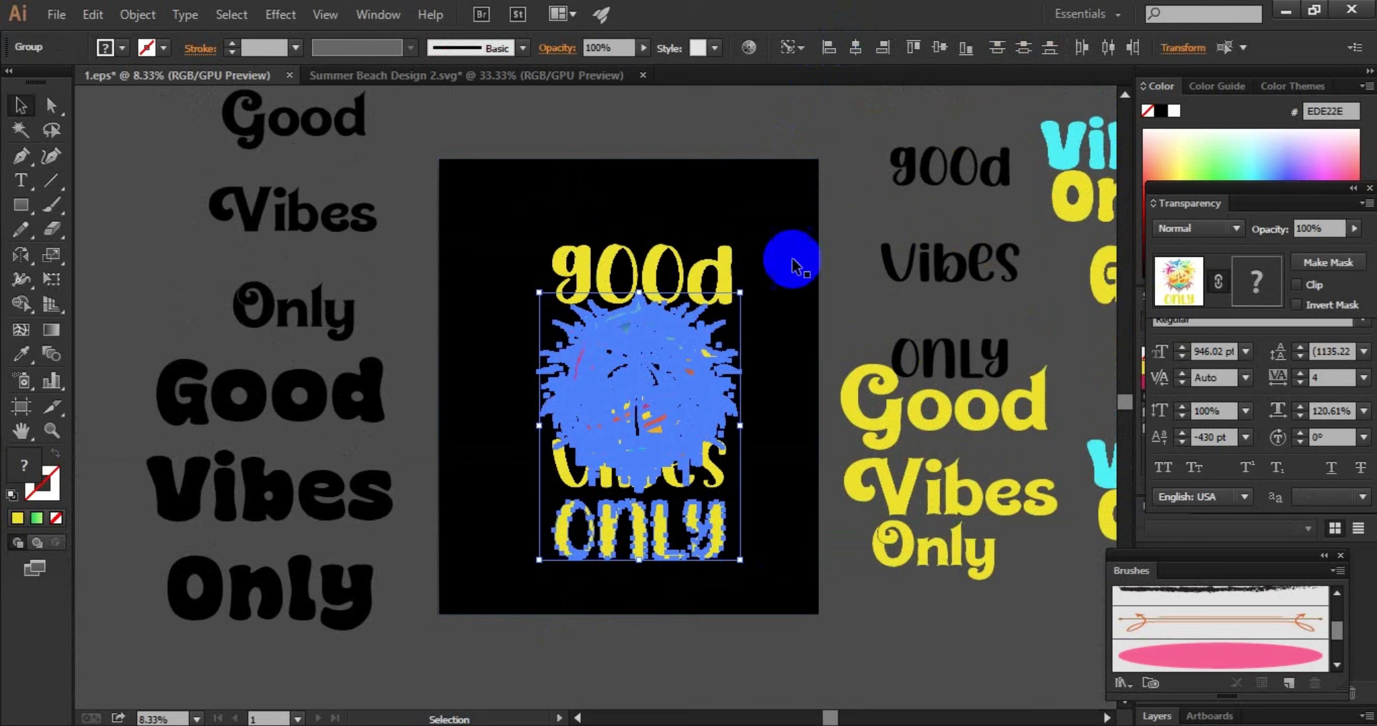
{"action": "left_click", "coordinate": [712, 661]}
Step: Resize 'ONLY' toward the width of 'Vibes', leaving only 'ONLY' selected
{"action": "left_click", "coordinate": [710, 548], "text": "shift"}
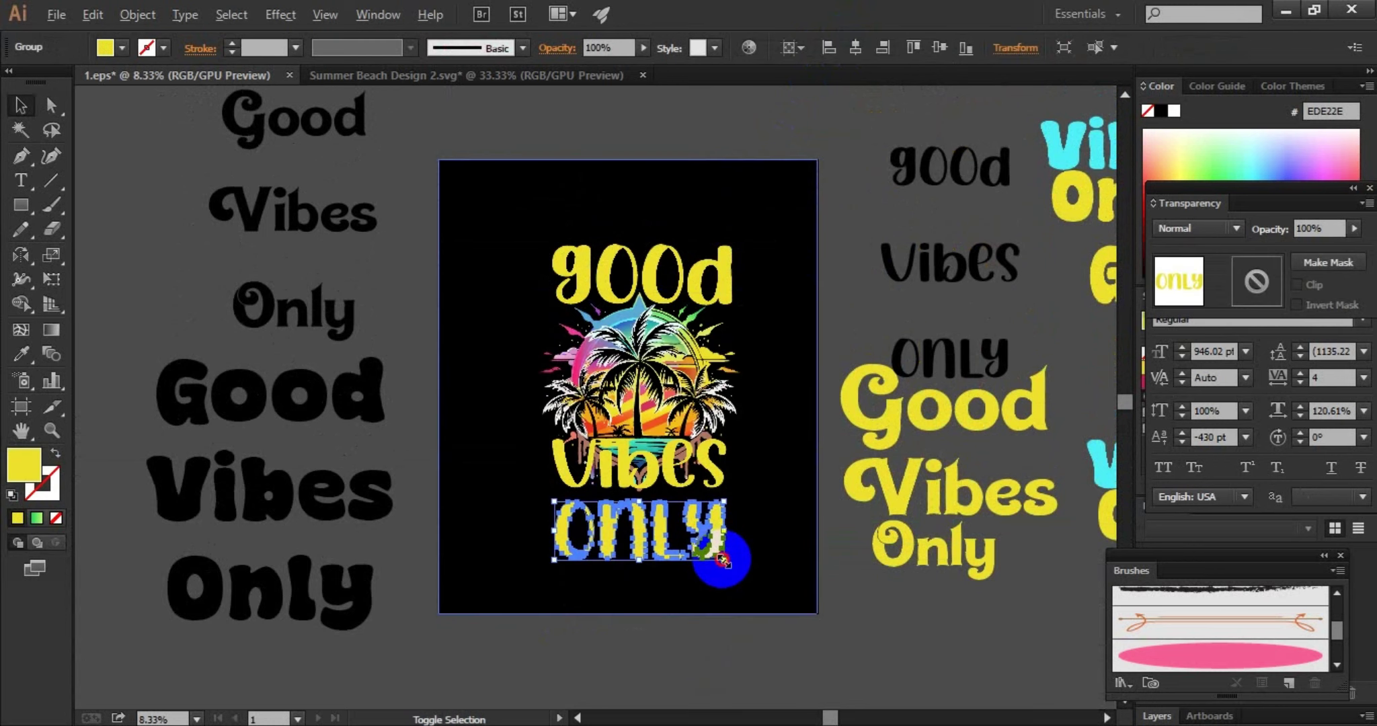
{"action": "left_click_drag", "start_coordinate": [716, 556], "coordinate": [713, 557]}
{"action": "key", "text": "a"}
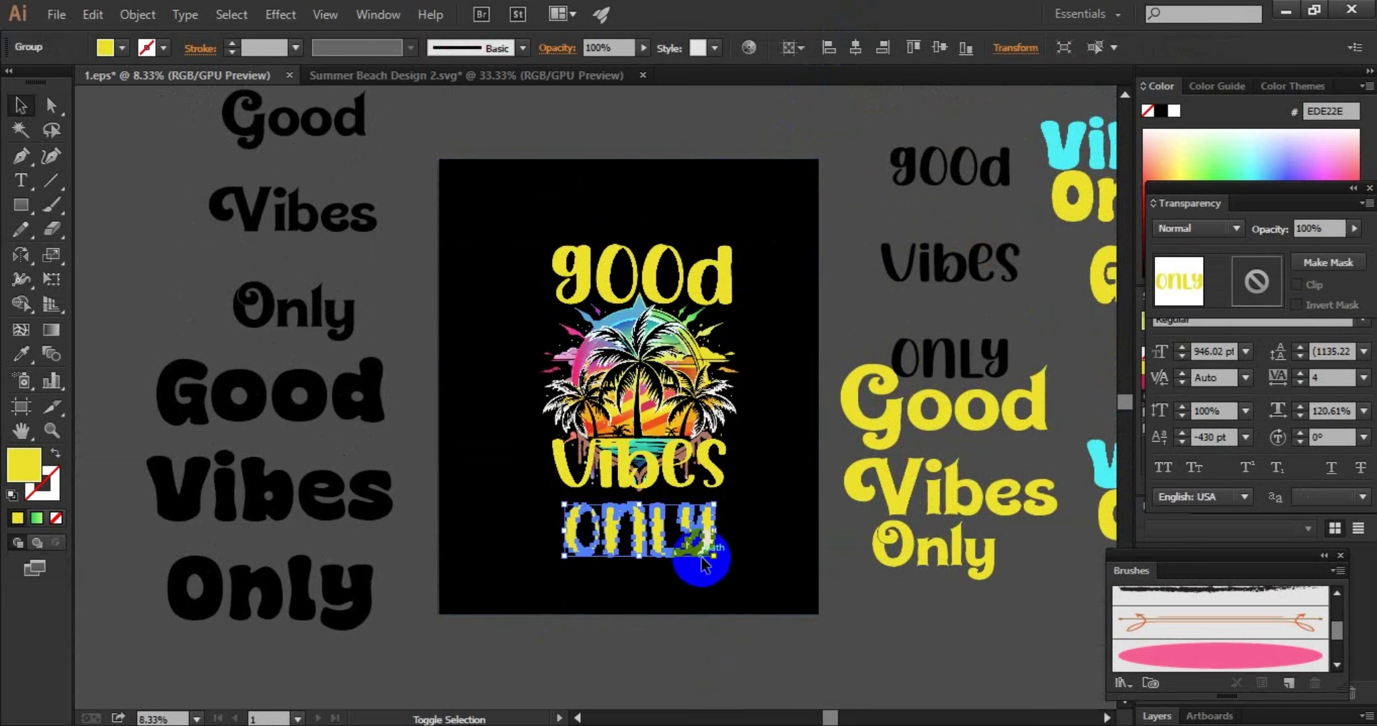
{"action": "left_click", "coordinate": [713, 564], "text": "shift"}
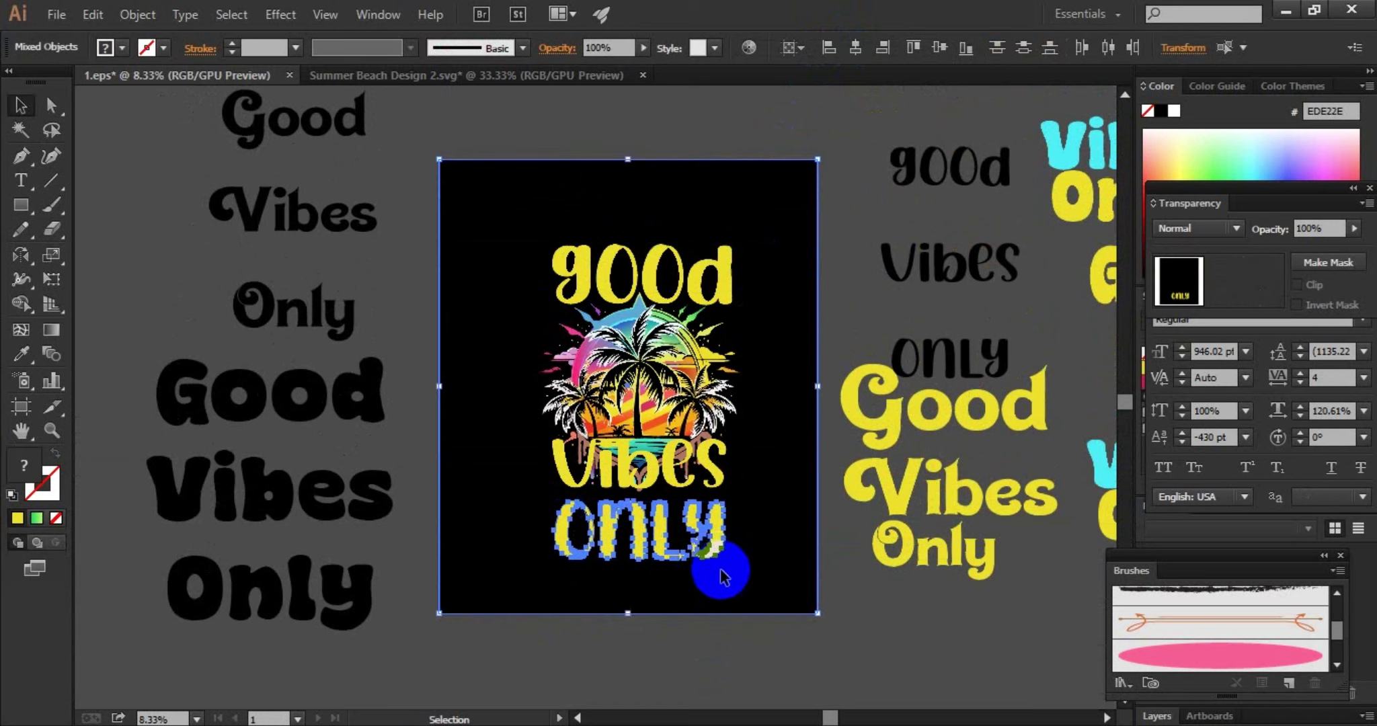
{"action": "left_click", "coordinate": [720, 571], "text": "shift"}
{"action": "left_click", "coordinate": [721, 569], "text": "shift"}
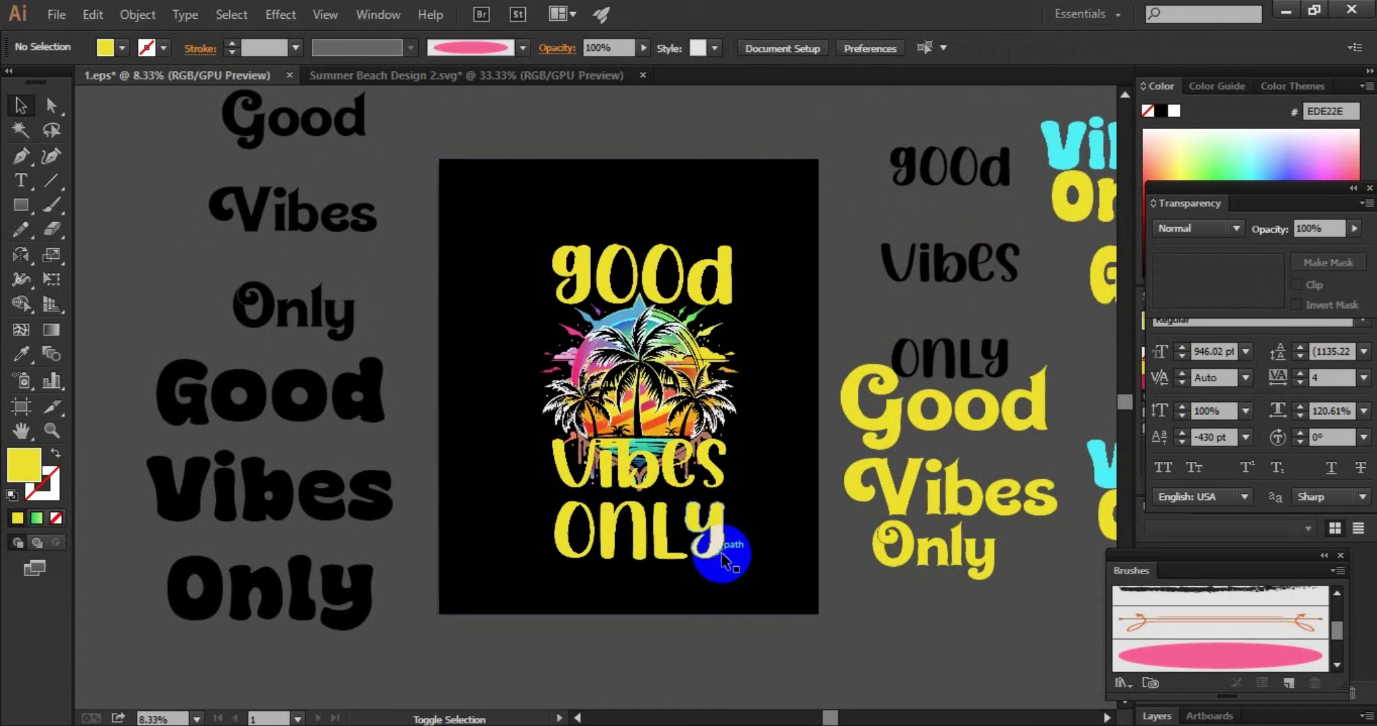
{"action": "left_click", "coordinate": [723, 565], "text": "shift"}
Step: Fine-tune the size of 'ONLY' and move it straight up closer to 'Vibes'
{"action": "left_click_drag", "start_coordinate": [724, 562], "coordinate": [697, 557]}
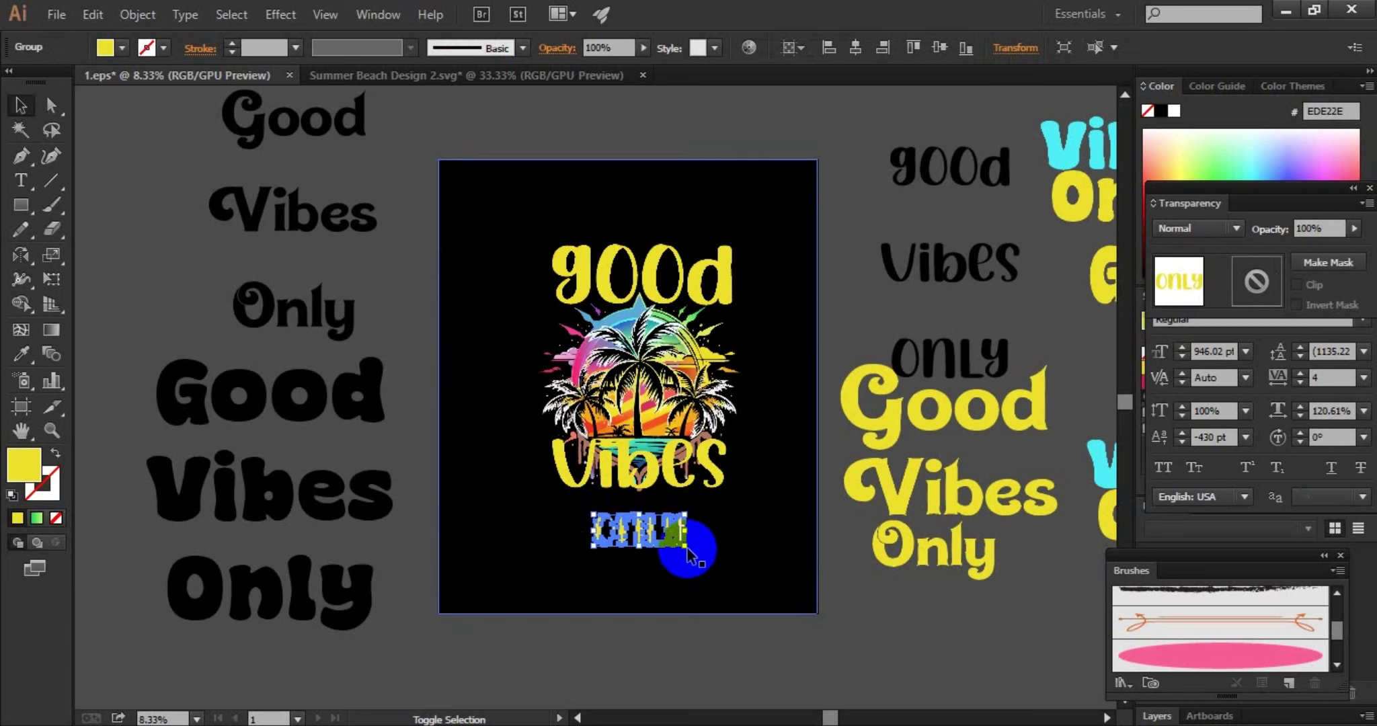
{"action": "left_click_drag", "start_coordinate": [687, 553], "coordinate": [687, 597]}
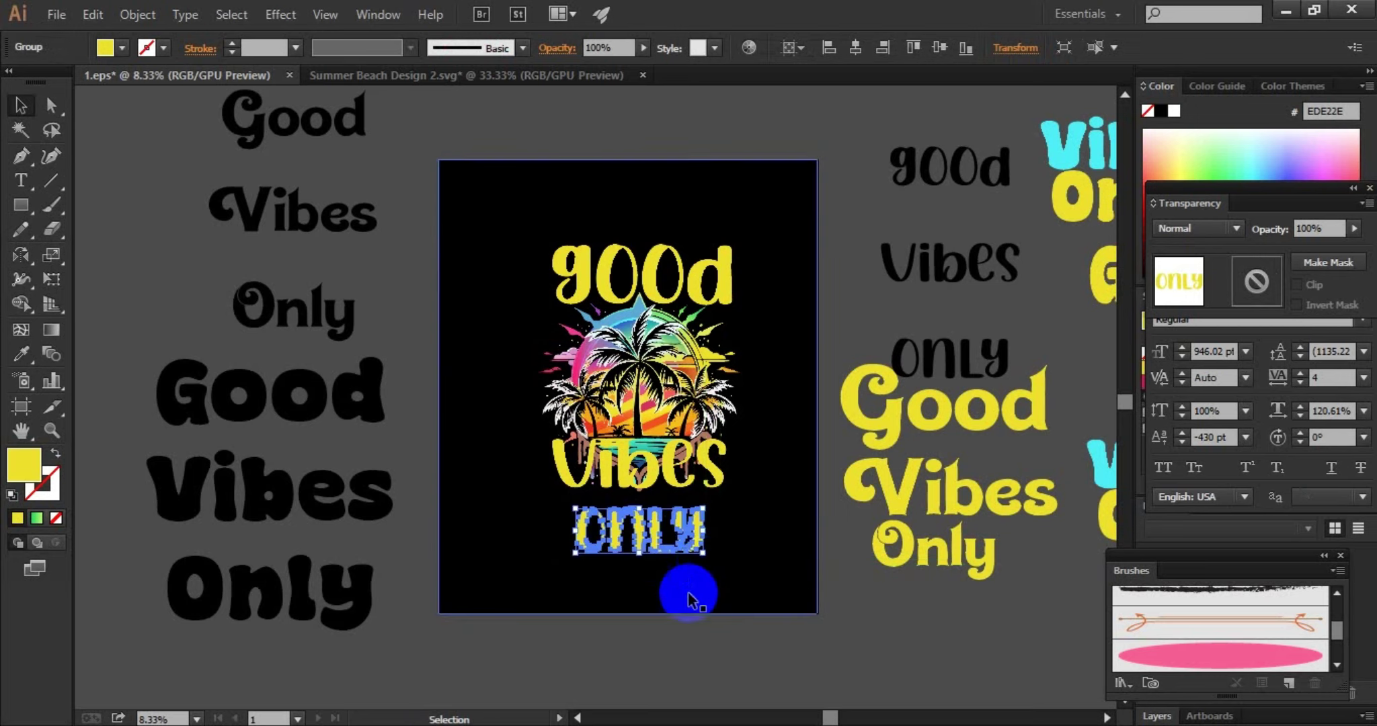
{"action": "left_click_drag", "start_coordinate": [639, 538], "coordinate": [656, 521]}
{"action": "left_click", "coordinate": [671, 370], "text": "shift"}
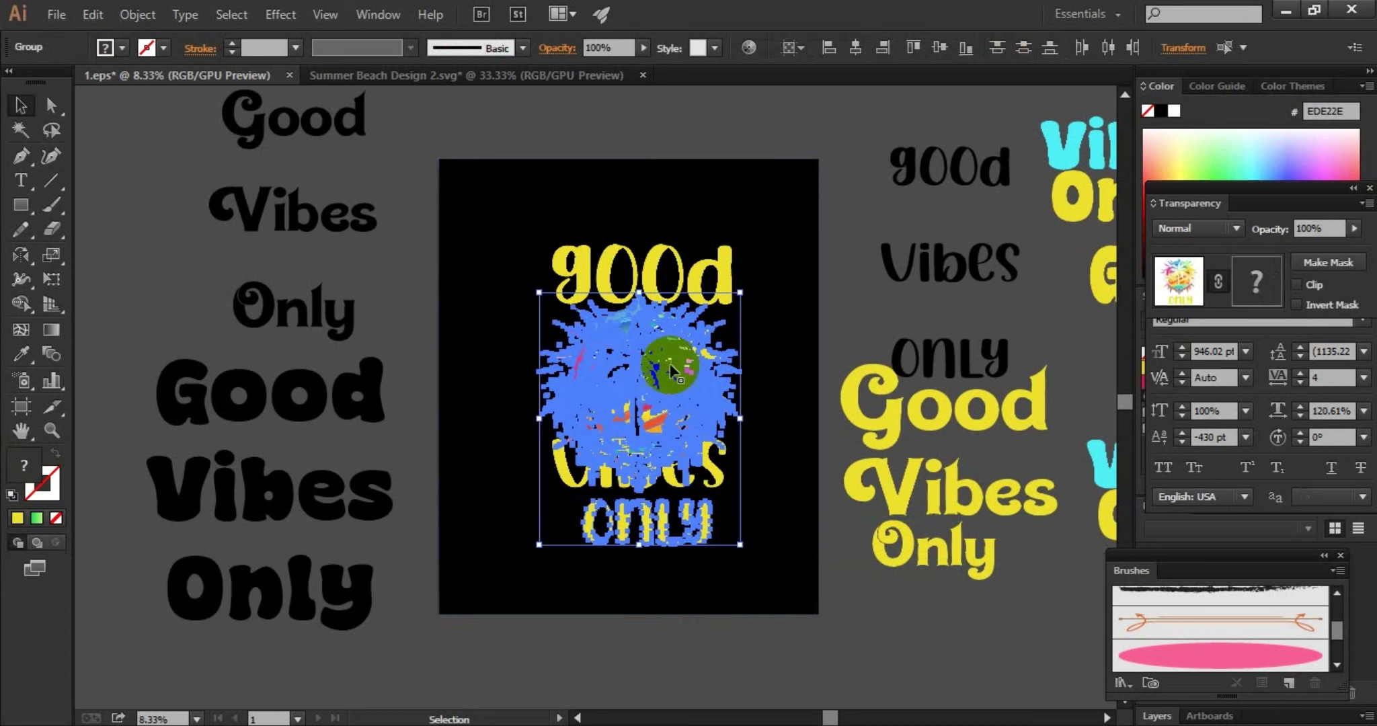
{"action": "left_click", "coordinate": [835, 273]}
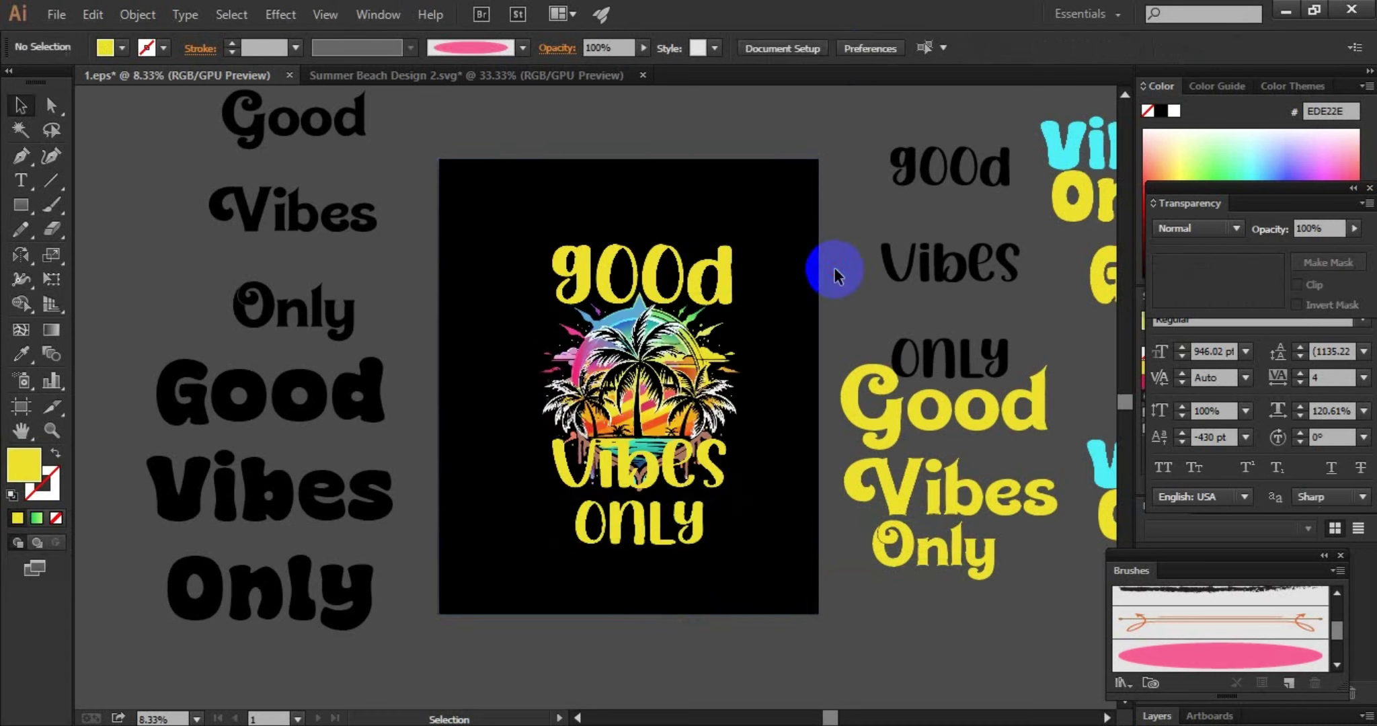
{"action": "left_click", "coordinate": [635, 538]}
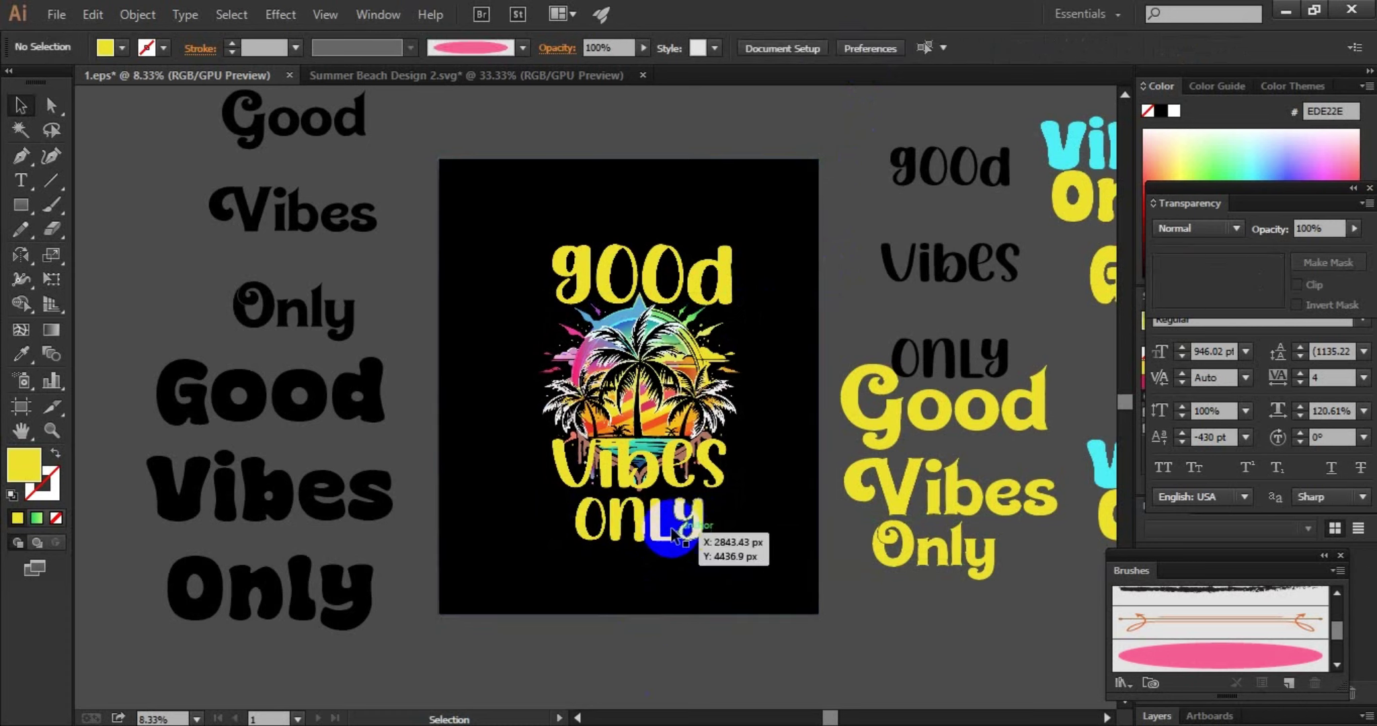
Step: Nudge 'ONLY' into its final position beneath 'Vibes'
{"action": "left_click_drag", "start_coordinate": [683, 535], "coordinate": [692, 521]}
{"action": "left_click", "coordinate": [683, 672]}
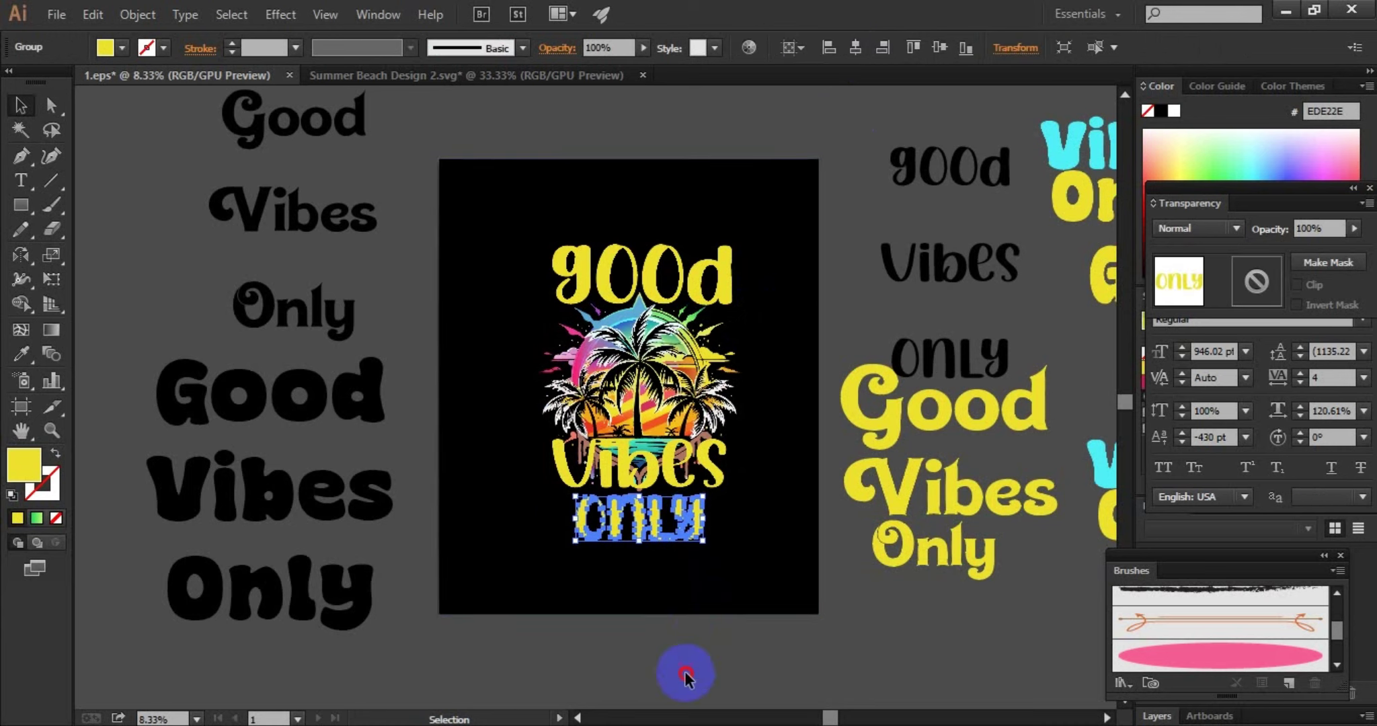
{"action": "mouse_move", "coordinate": [681, 432]}
{"action": "left_mouse_down"}
{"action": "mouse_move", "coordinate": [692, 290]}
{"action": "mouse_move", "coordinate": [612, 501]}
{"action": "left_mouse_up"}
Step: Add a 52 px offset path with Miter joins around the Vibes lettering
{"action": "left_click_drag", "start_coordinate": [629, 485], "coordinate": [629, 486]}
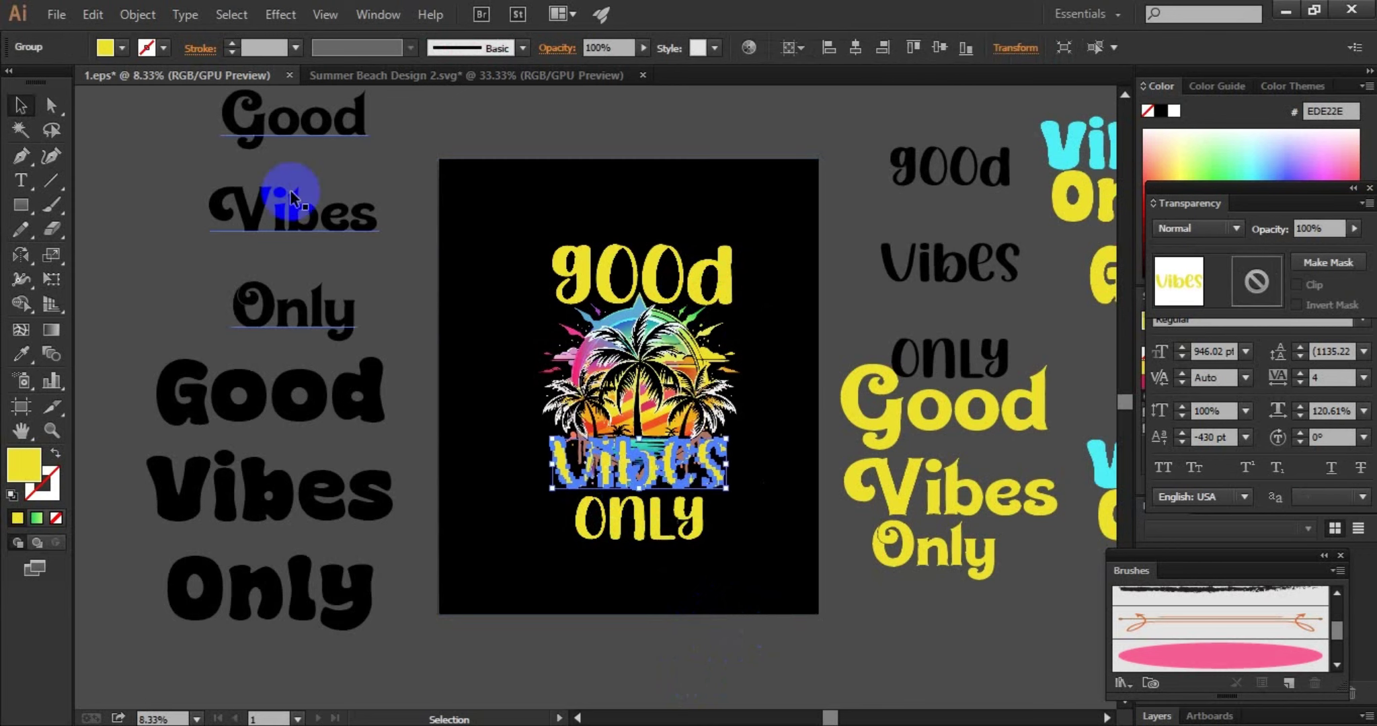
{"action": "left_click", "coordinate": [137, 14]}
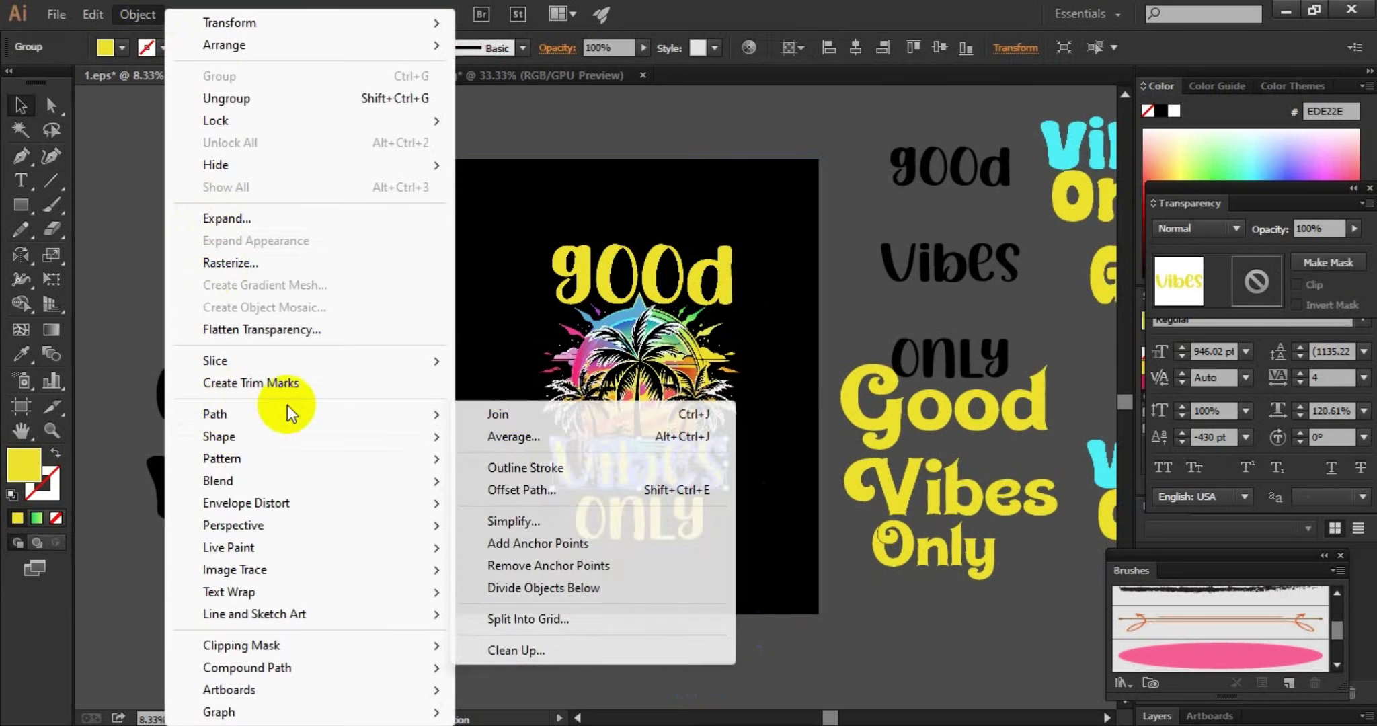
{"action": "left_click", "coordinate": [540, 485]}
{"action": "left_click", "coordinate": [966, 368]}
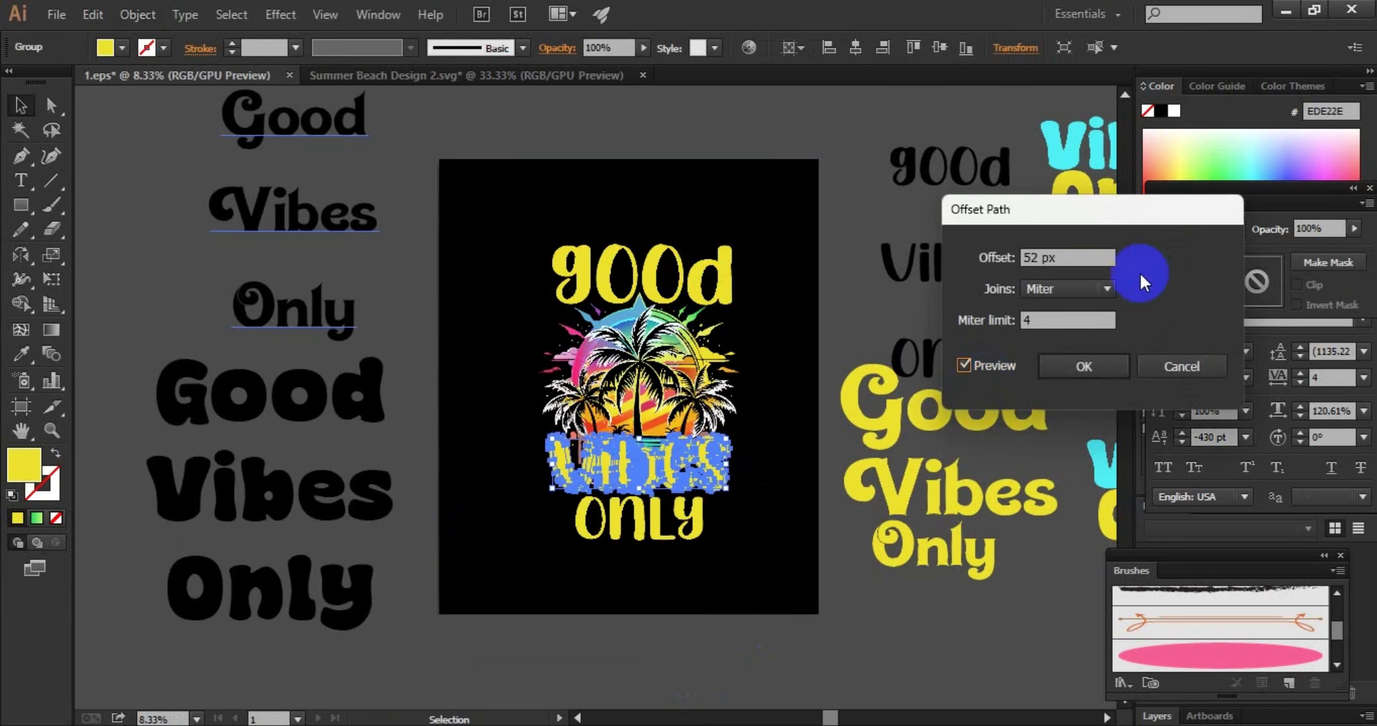
{"action": "left_click", "coordinate": [1085, 366]}
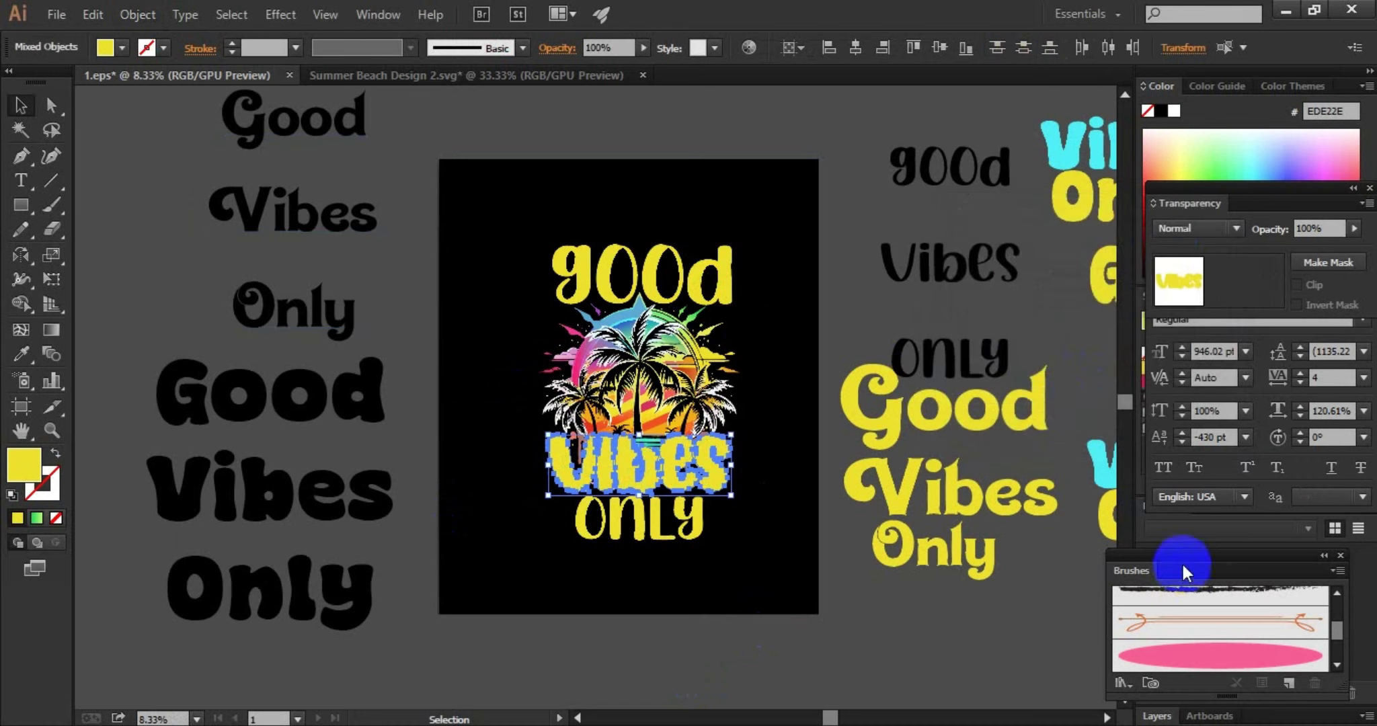
{"action": "left_click_drag", "start_coordinate": [1147, 595], "coordinate": [709, 484]}
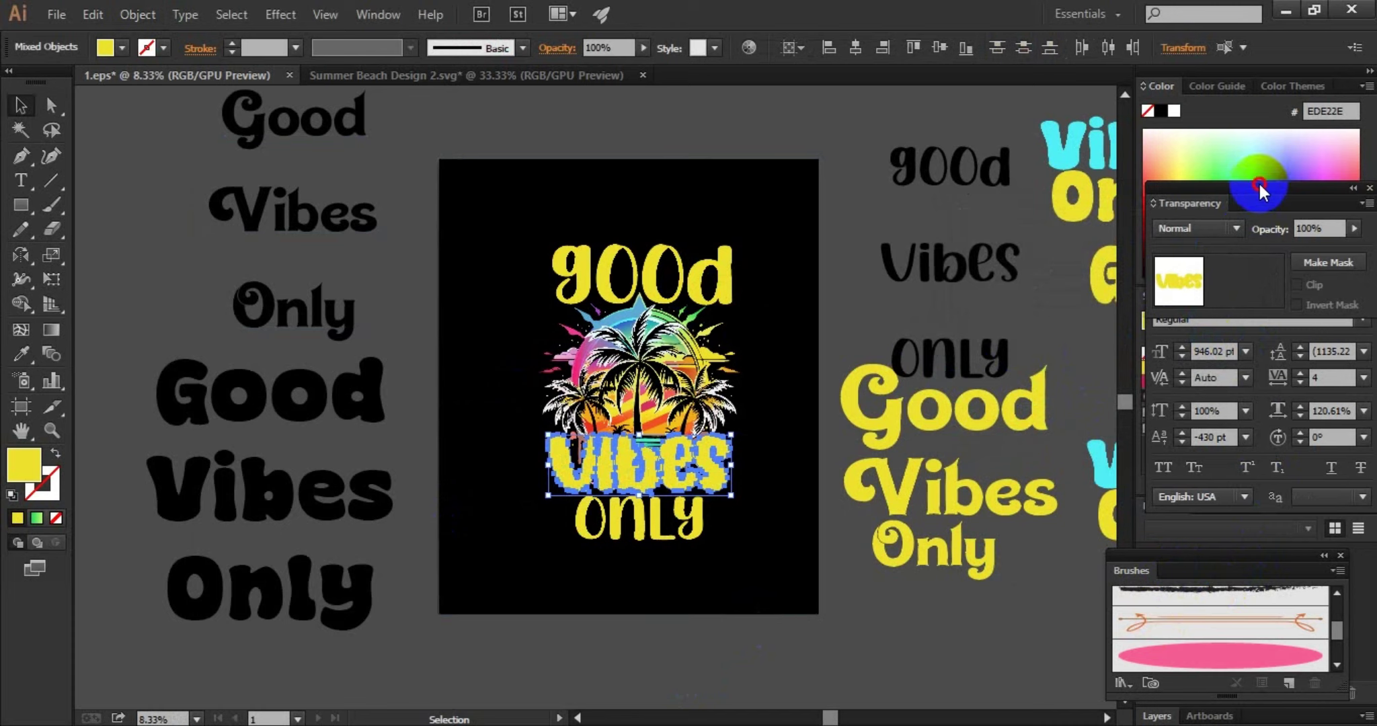
{"action": "left_click_drag", "start_coordinate": [1245, 203], "coordinate": [1269, 124]}
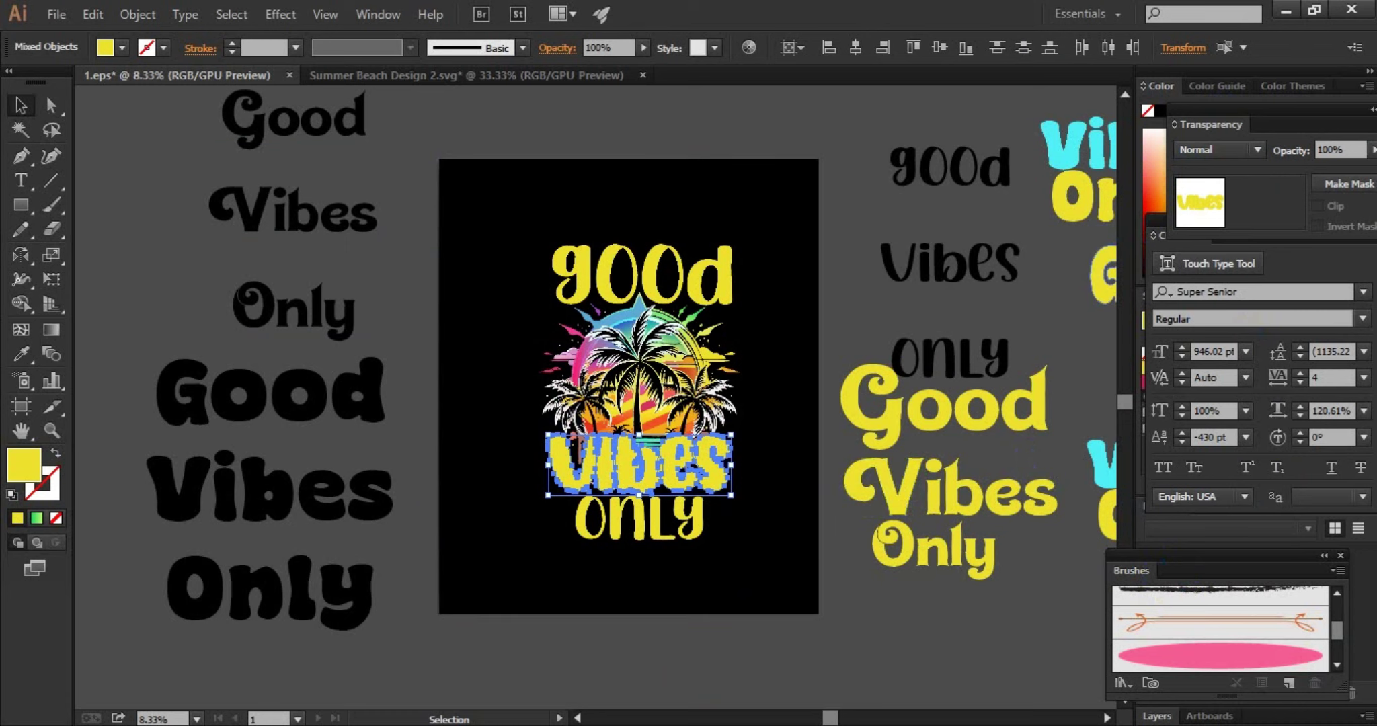
Step: Unite the offset Vibes outlines into one shape using Pathfinder
{"action": "left_click", "coordinate": [379, 15]}
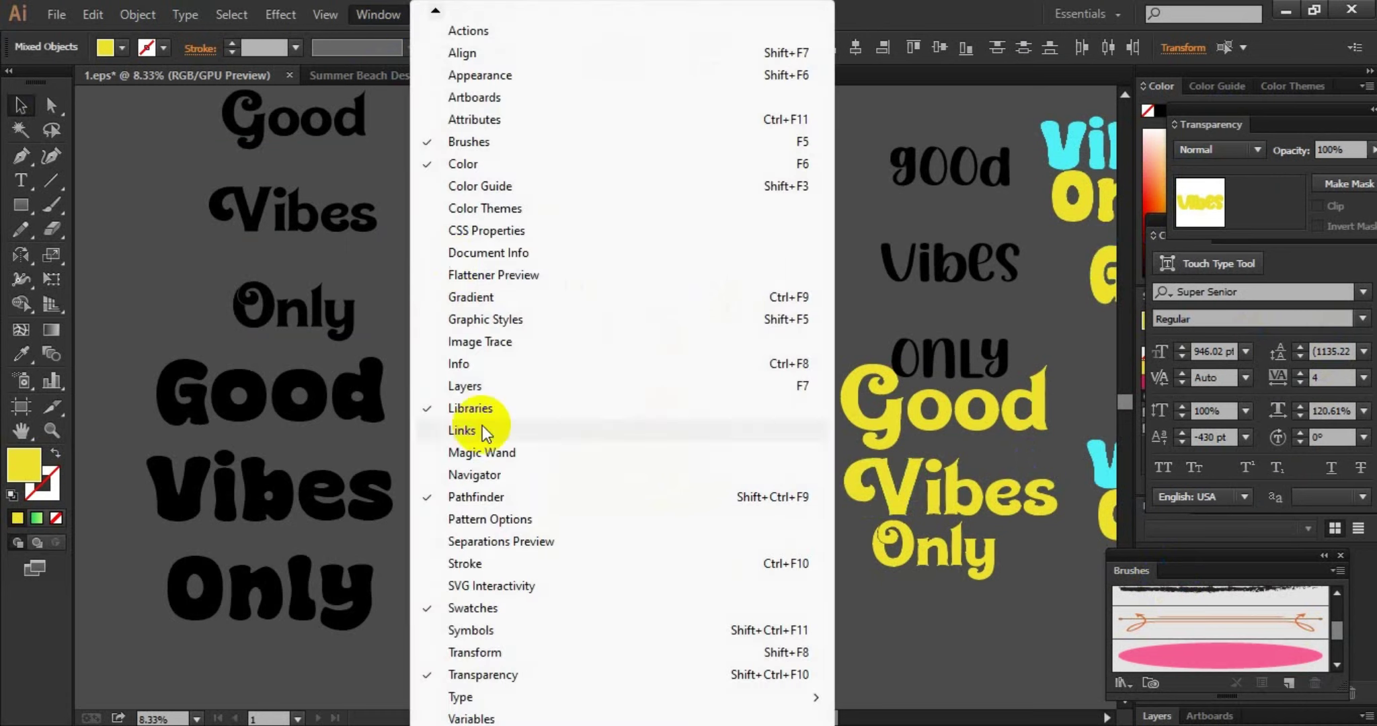
{"action": "left_click", "coordinate": [476, 497]}
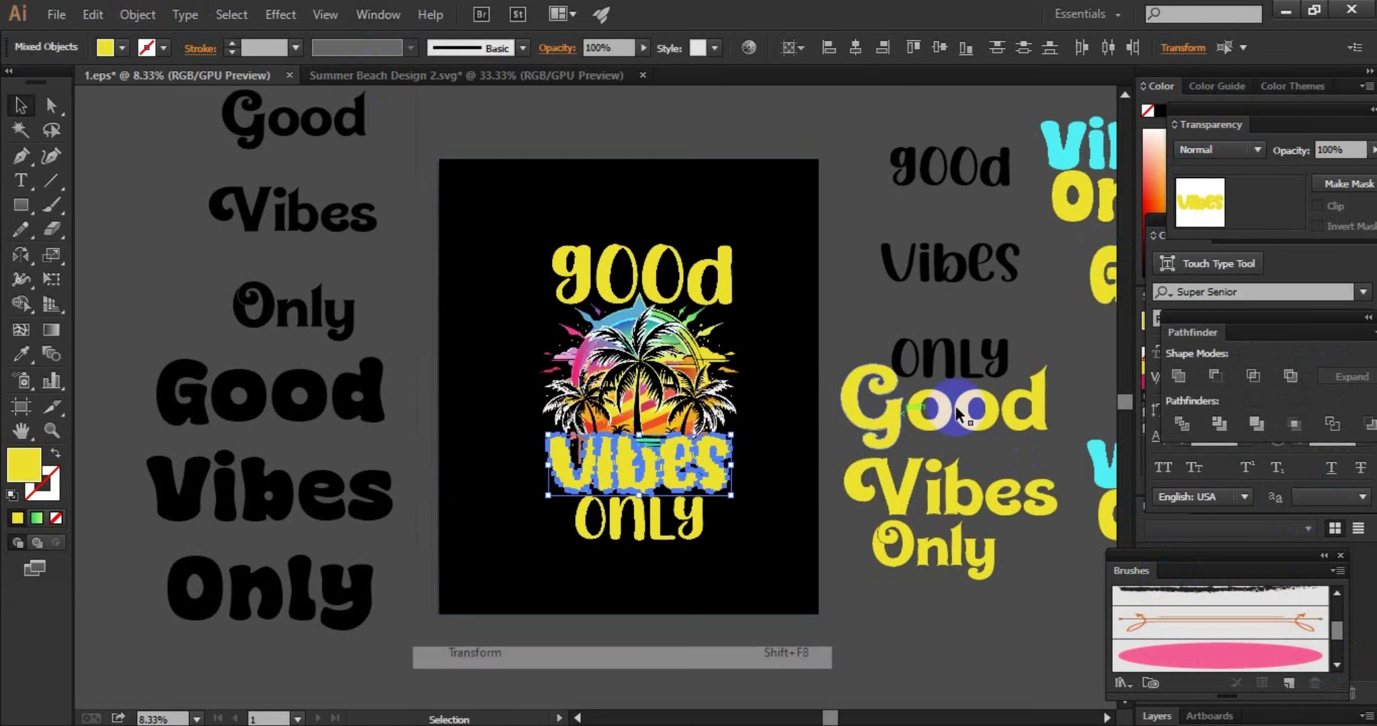
{"action": "left_click", "coordinate": [1179, 377]}
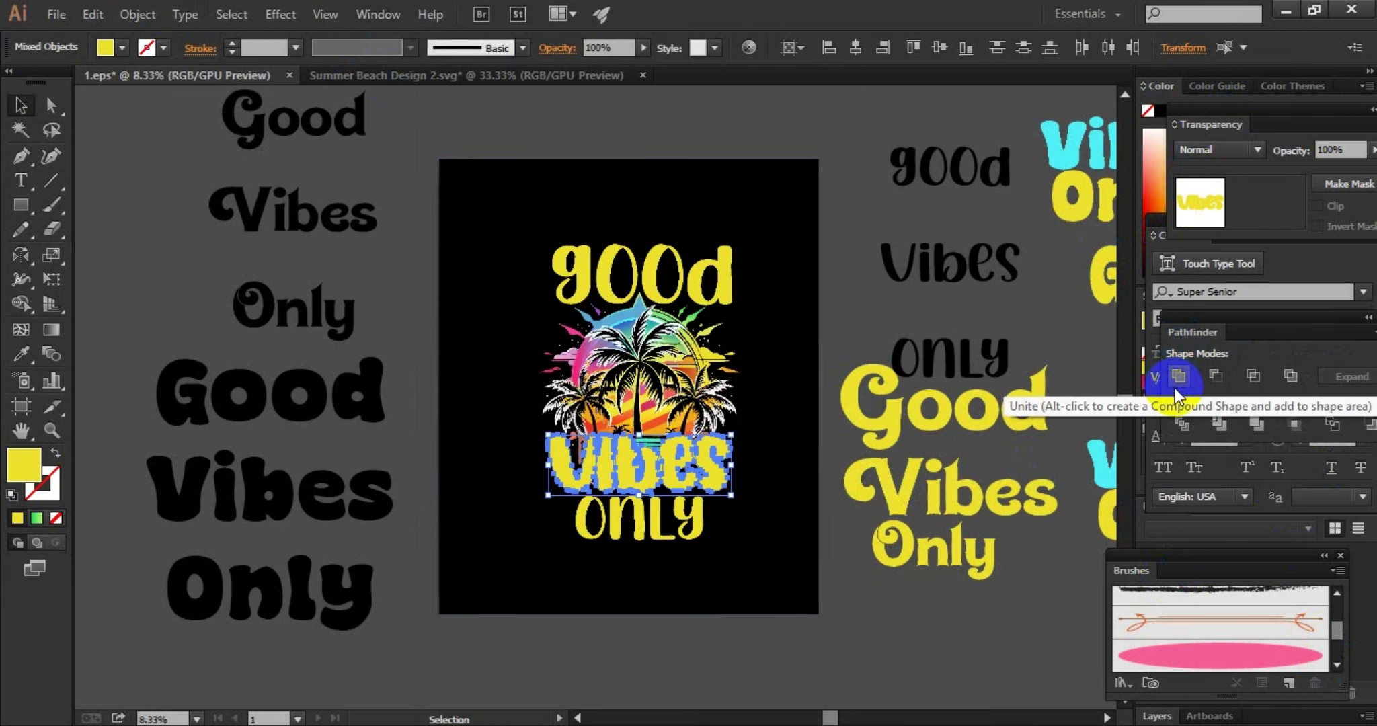
{"action": "left_click", "coordinate": [1178, 380]}
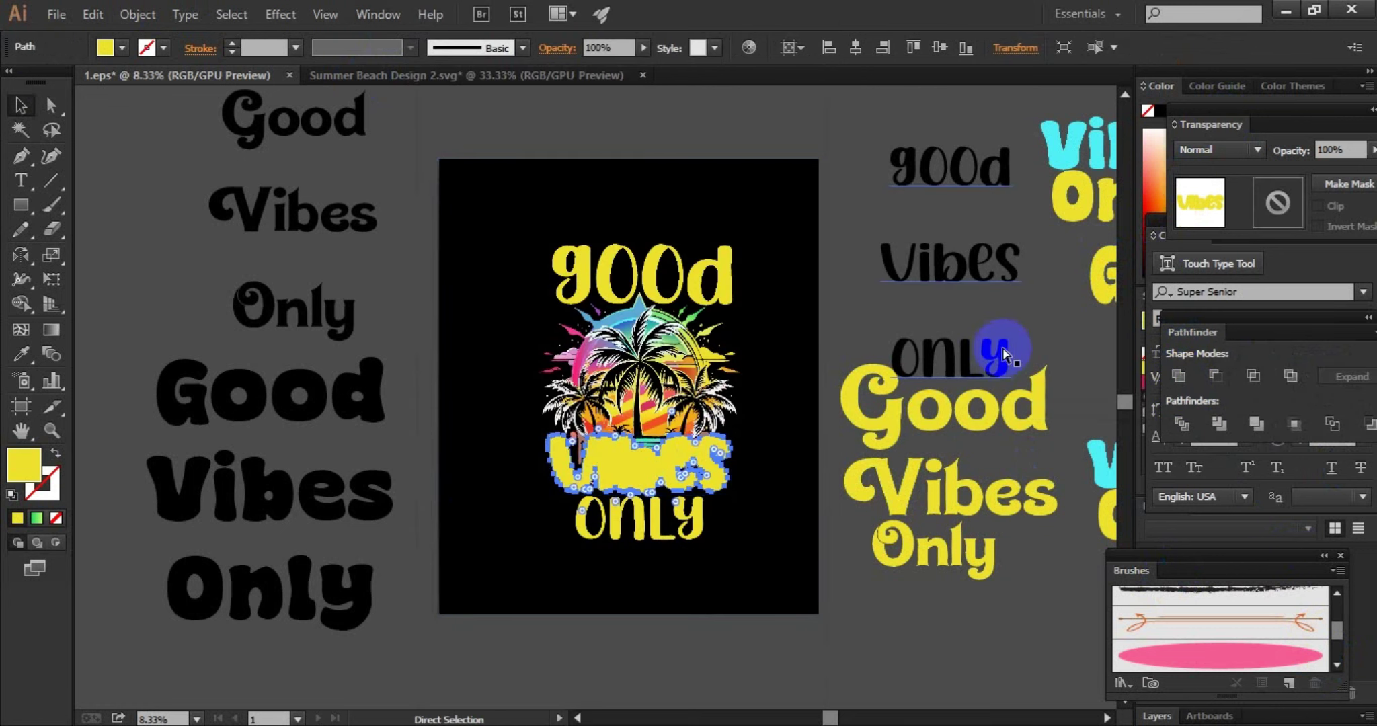
{"action": "left_click", "coordinate": [760, 420]}
Step: In the palm artwork's opacity mask, make the Vibes shape black with the Eyedropper
{"action": "left_click", "coordinate": [652, 398]}
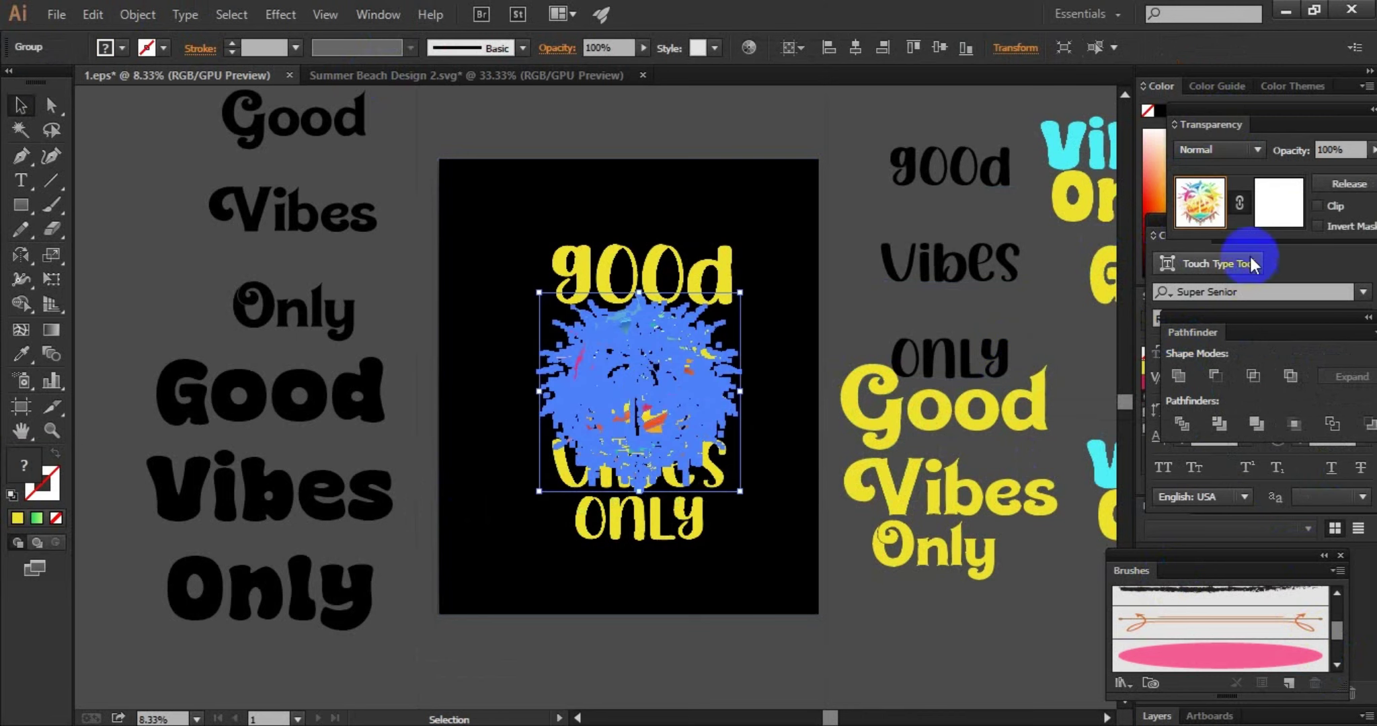
{"action": "left_click", "coordinate": [1278, 215]}
{"action": "left_click", "coordinate": [605, 487]}
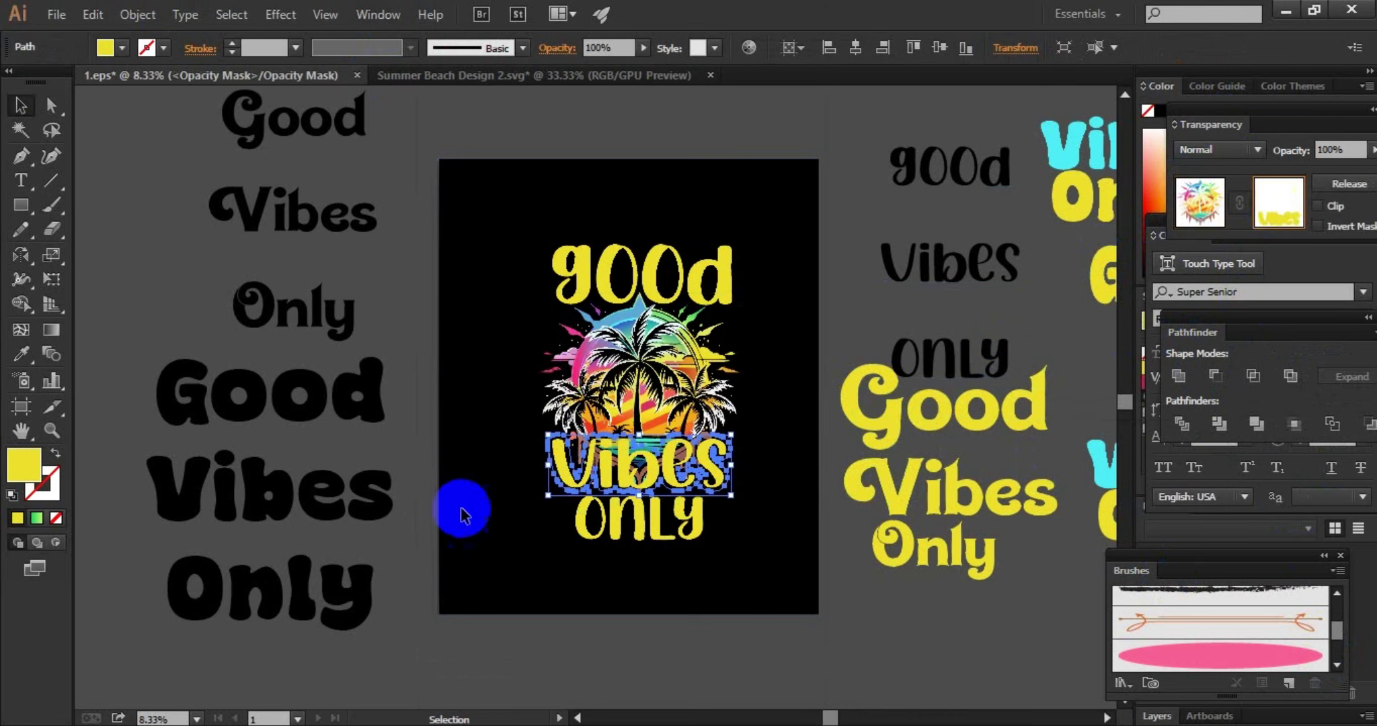
{"action": "left_click", "coordinate": [20, 354]}
{"action": "left_click", "coordinate": [477, 273]}
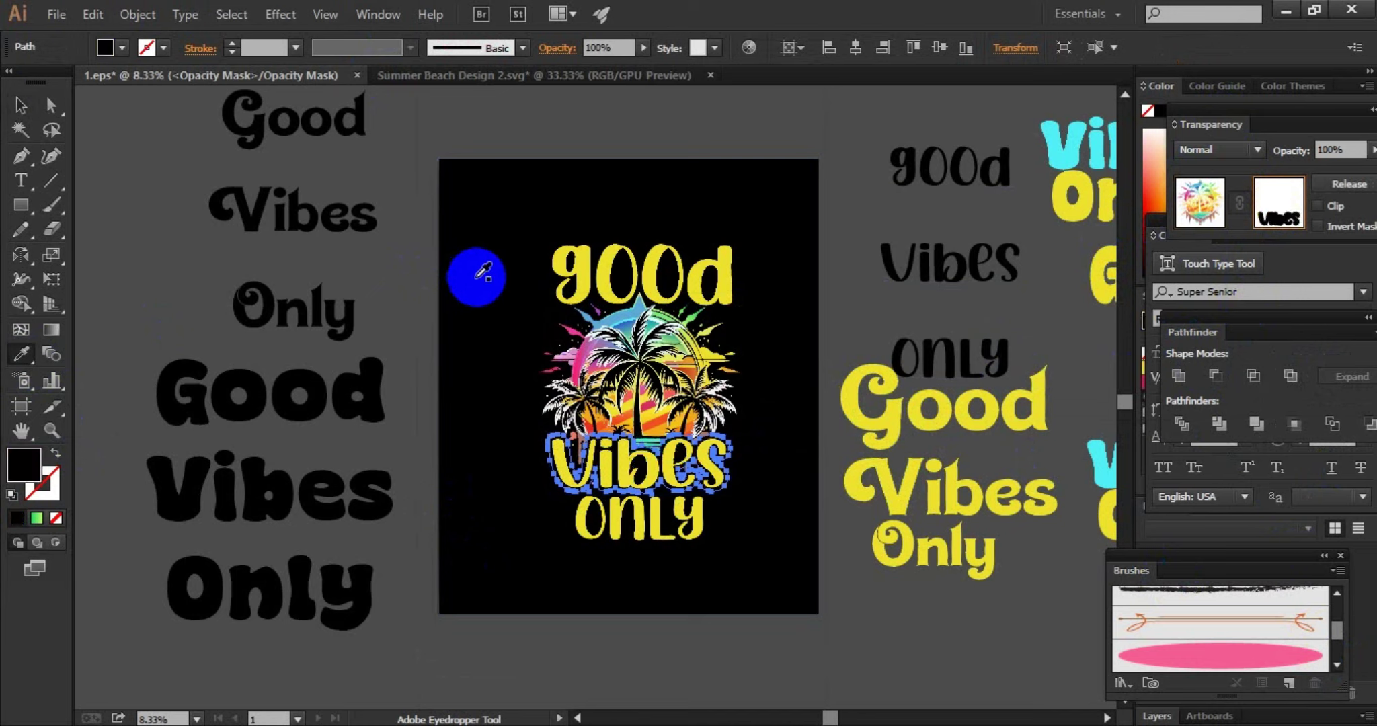
{"action": "left_click", "coordinate": [22, 108]}
{"action": "left_click", "coordinate": [796, 521]}
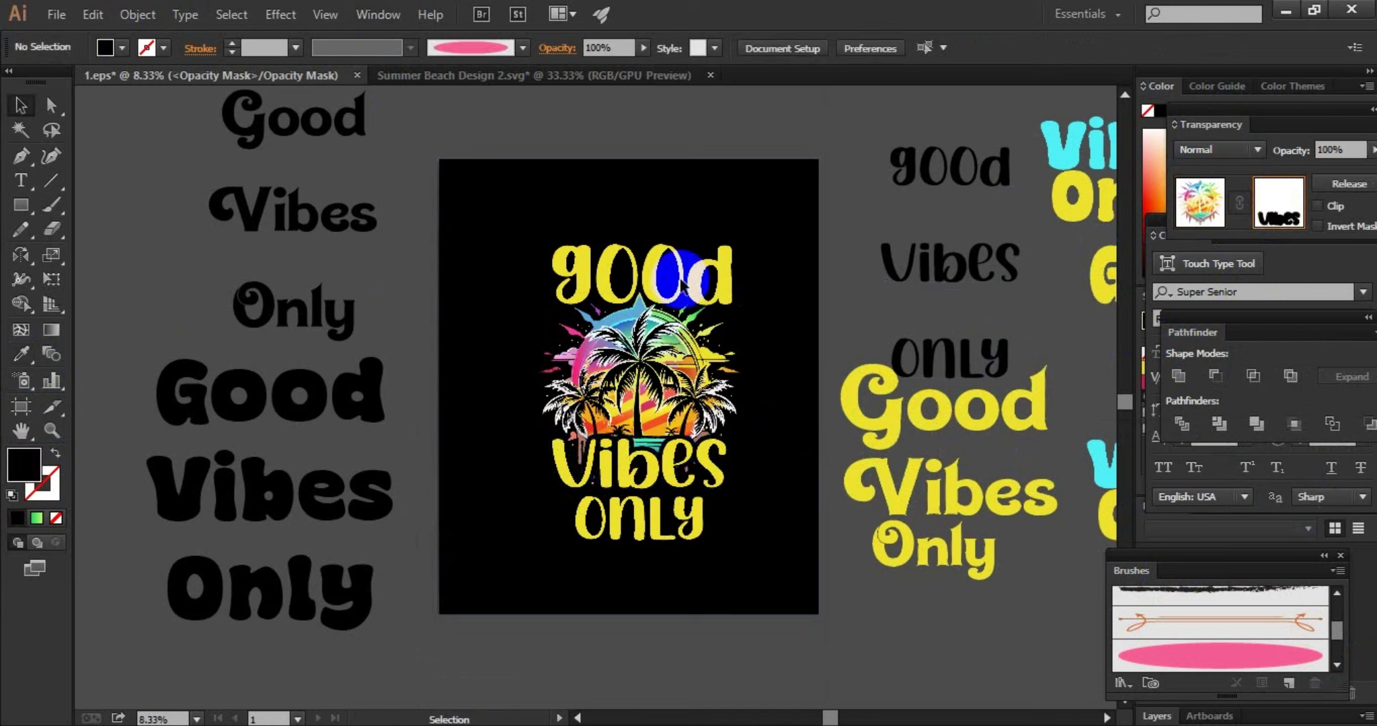
{"action": "left_click", "coordinate": [1204, 204]}
Step: Eyedrop a palm-leaf green onto 'Vibes', after trying orange and yellow-orange samples
{"action": "left_click", "coordinate": [757, 145]}
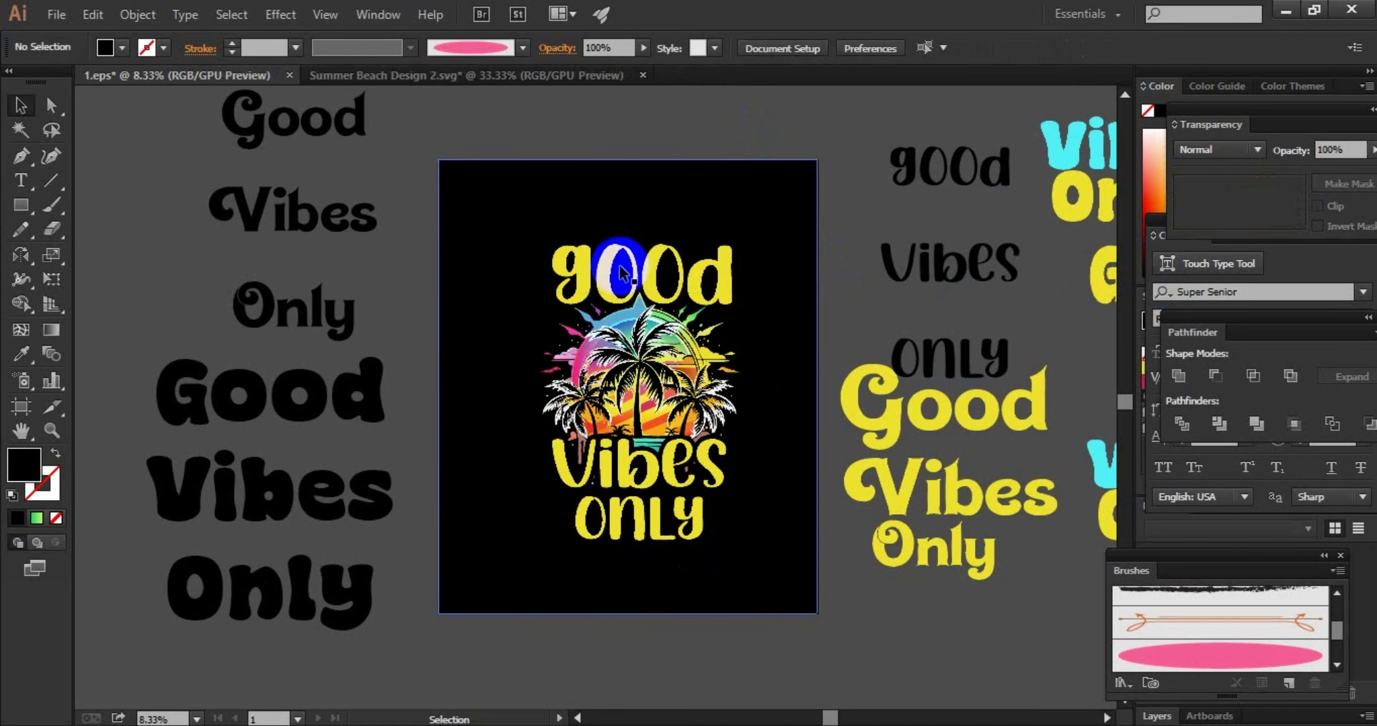
{"action": "left_click", "coordinate": [615, 271]}
{"action": "left_click", "coordinate": [21, 354]}
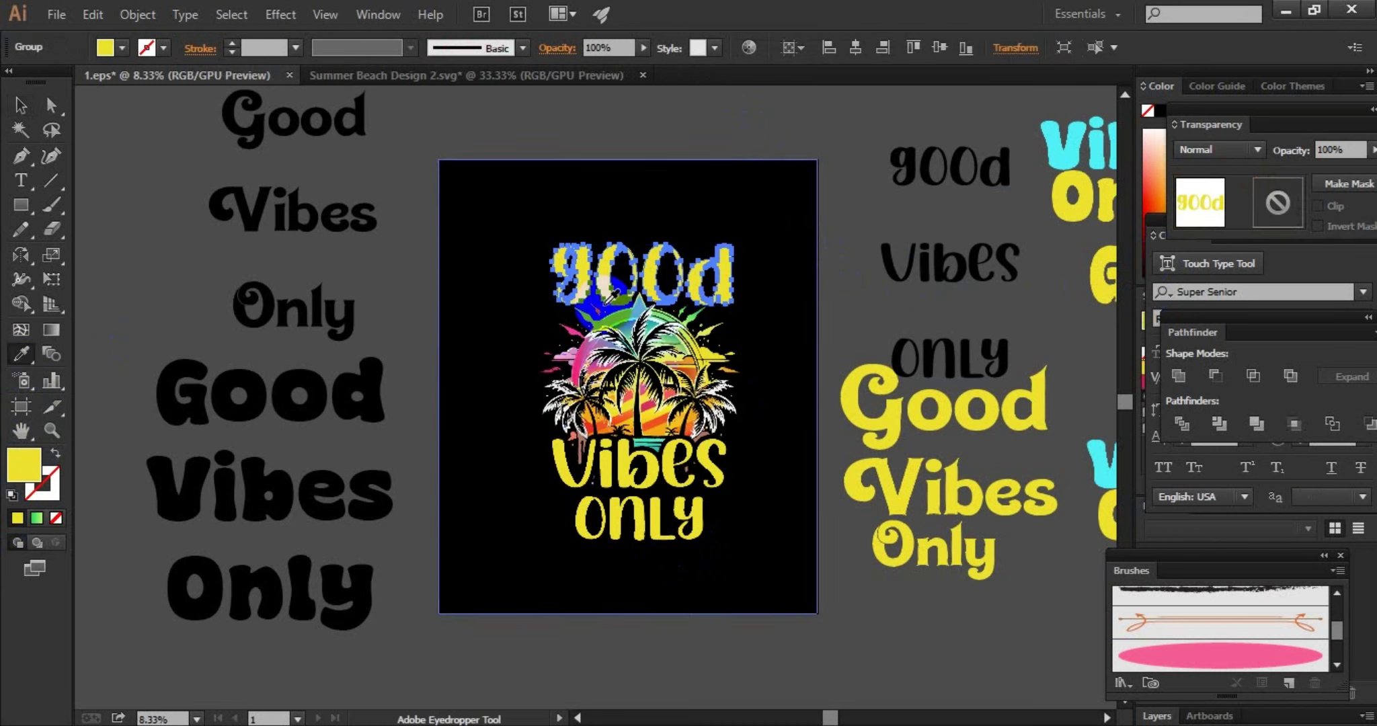
{"action": "scroll", "coordinate": [672, 353], "scroll_direction": "up", "scroll_amount": 1, "text": "alt"}
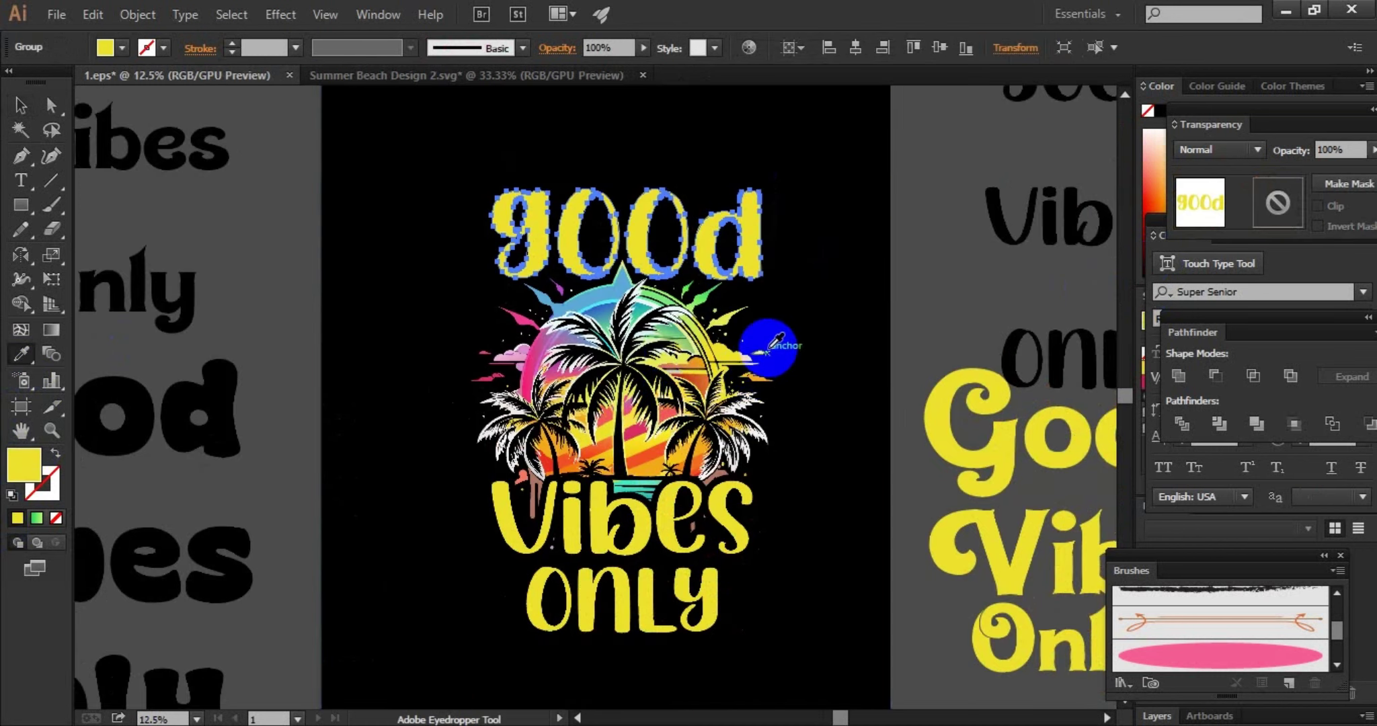
{"action": "left_click", "coordinate": [638, 525], "text": "ctrl"}
{"action": "left_click", "coordinate": [637, 459]}
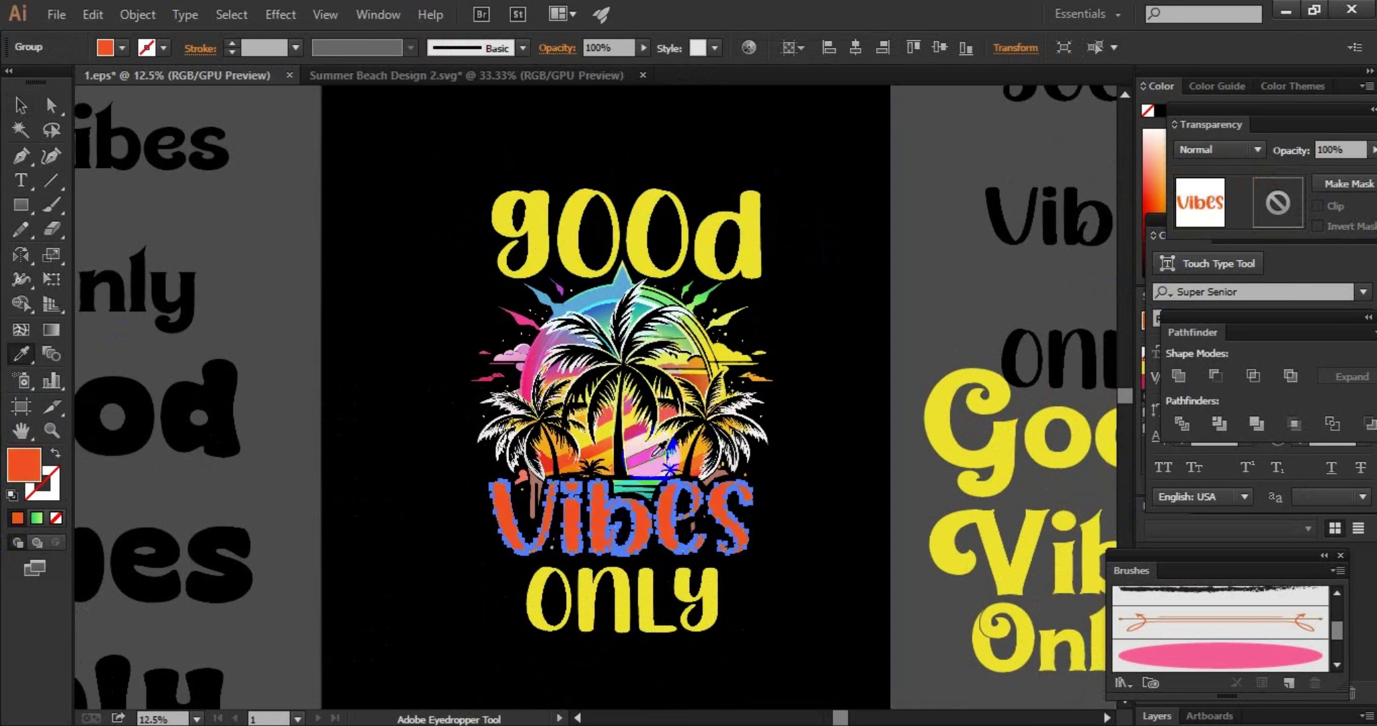
{"action": "left_click", "coordinate": [756, 366]}
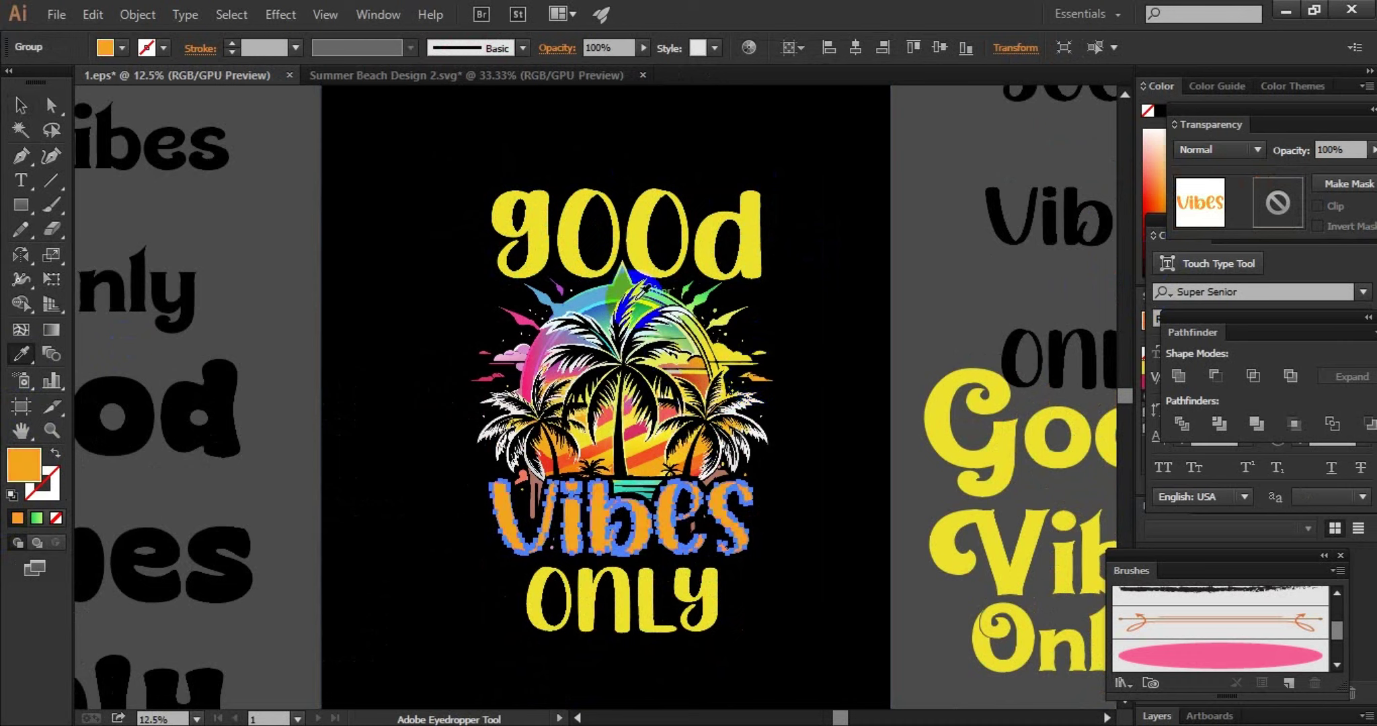
{"action": "left_click", "coordinate": [646, 296]}
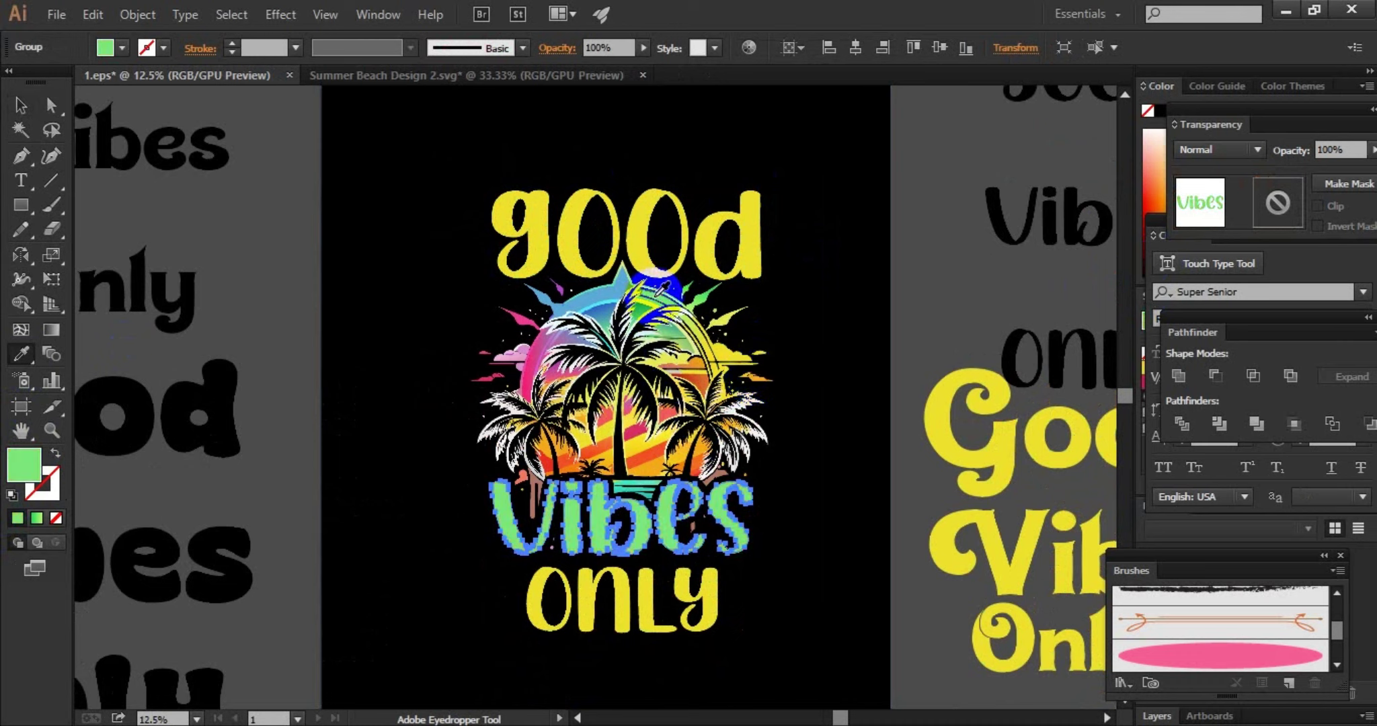
{"action": "left_click", "coordinate": [21, 105]}
{"action": "left_click", "coordinate": [207, 224]}
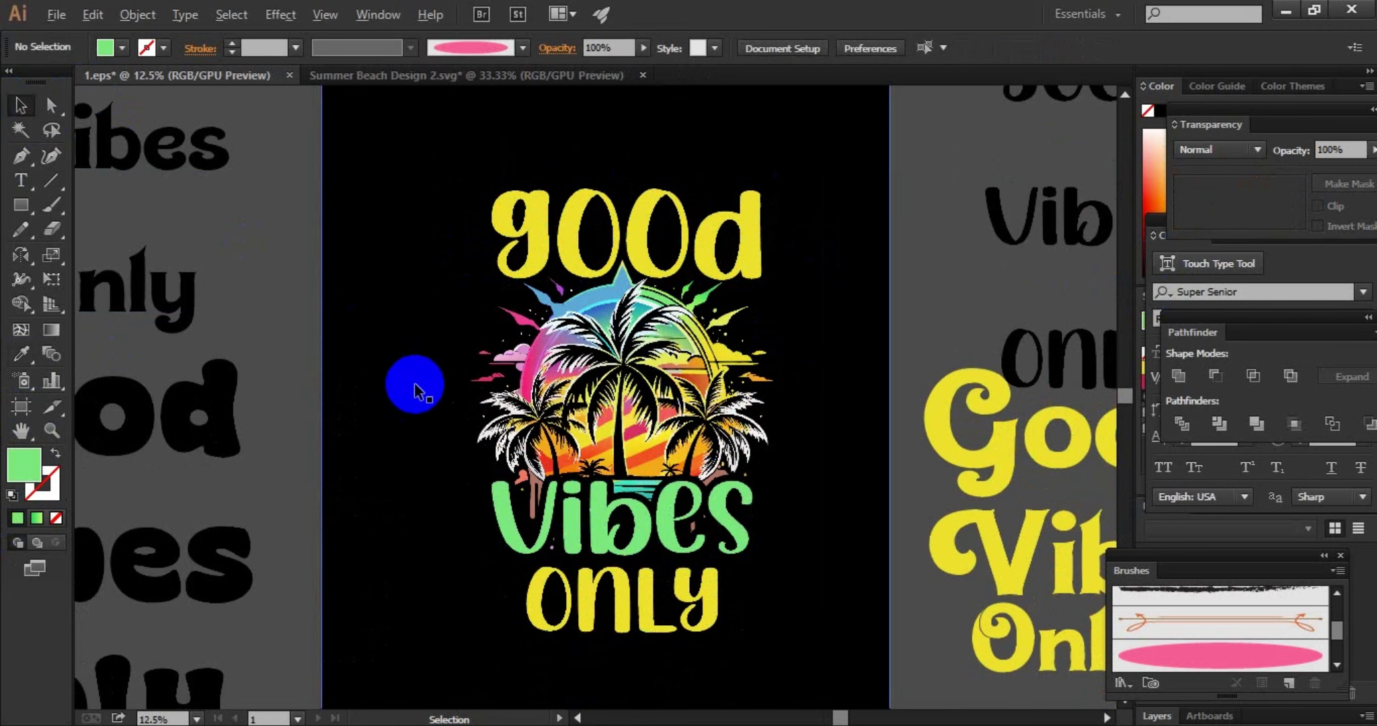
{"action": "scroll", "coordinate": [414, 383], "scroll_direction": "down", "scroll_amount": 1, "text": "alt"}
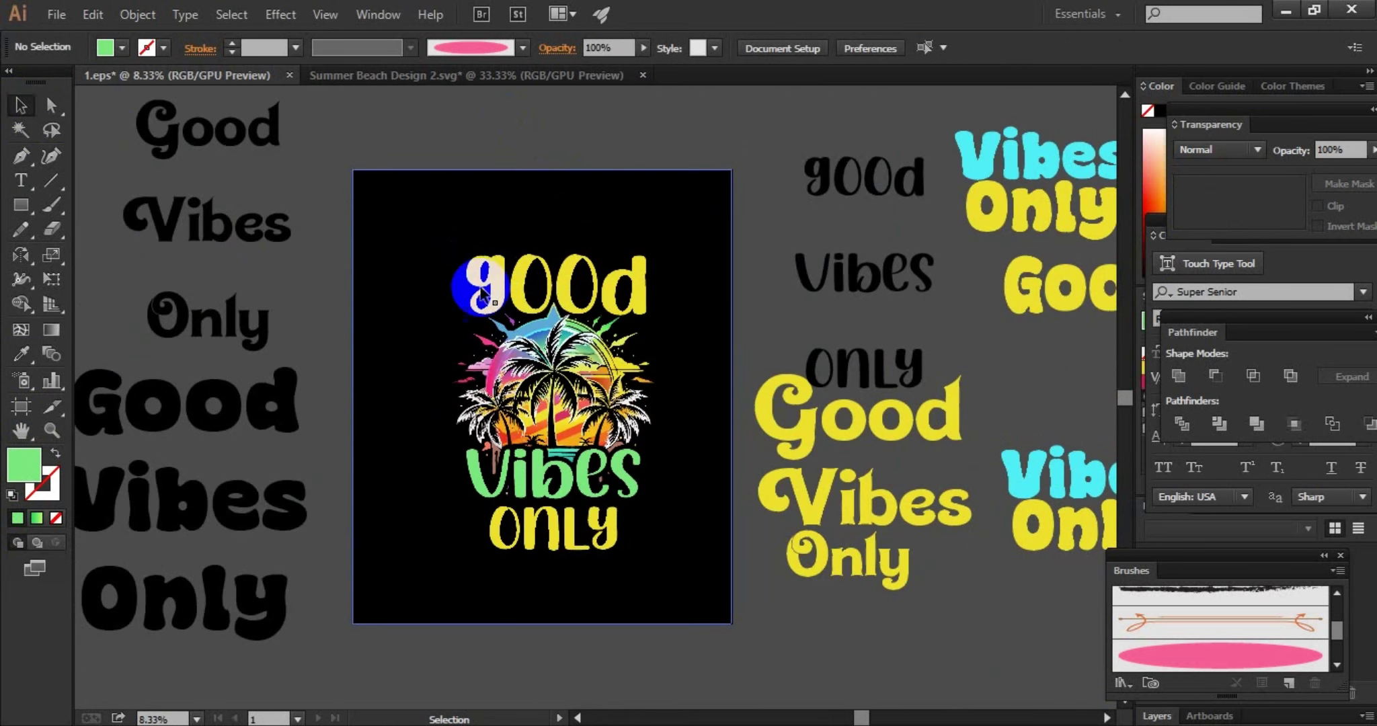
Step: Drag the right-edge handle of 'good' slightly inward to narrow it
{"action": "scroll", "coordinate": [511, 485], "scroll_direction": "up", "scroll_amount": 3, "text": "alt"}
{"action": "scroll", "coordinate": [509, 486], "scroll_direction": "down", "scroll_amount": 1, "text": "alt"}
{"action": "scroll", "coordinate": [511, 485], "scroll_direction": "down", "scroll_amount": 2, "text": "alt"}
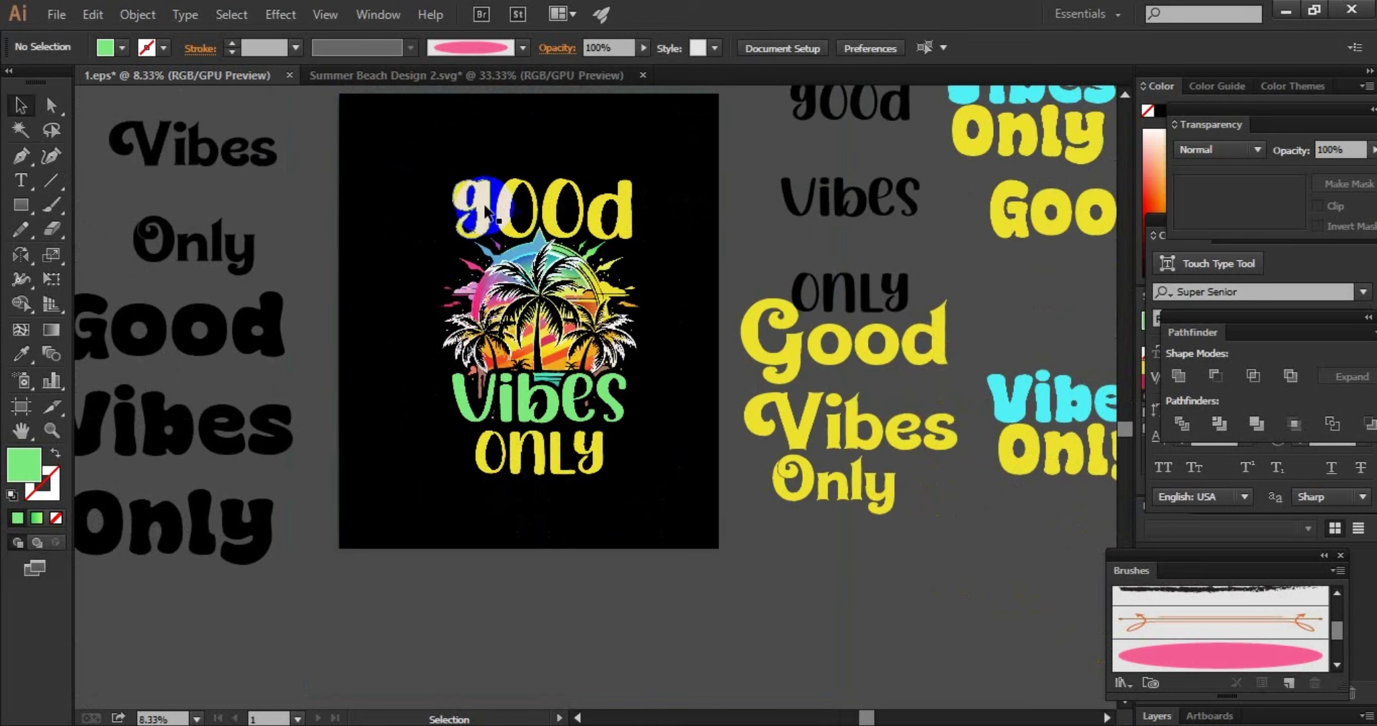
{"action": "left_click", "coordinate": [494, 214]}
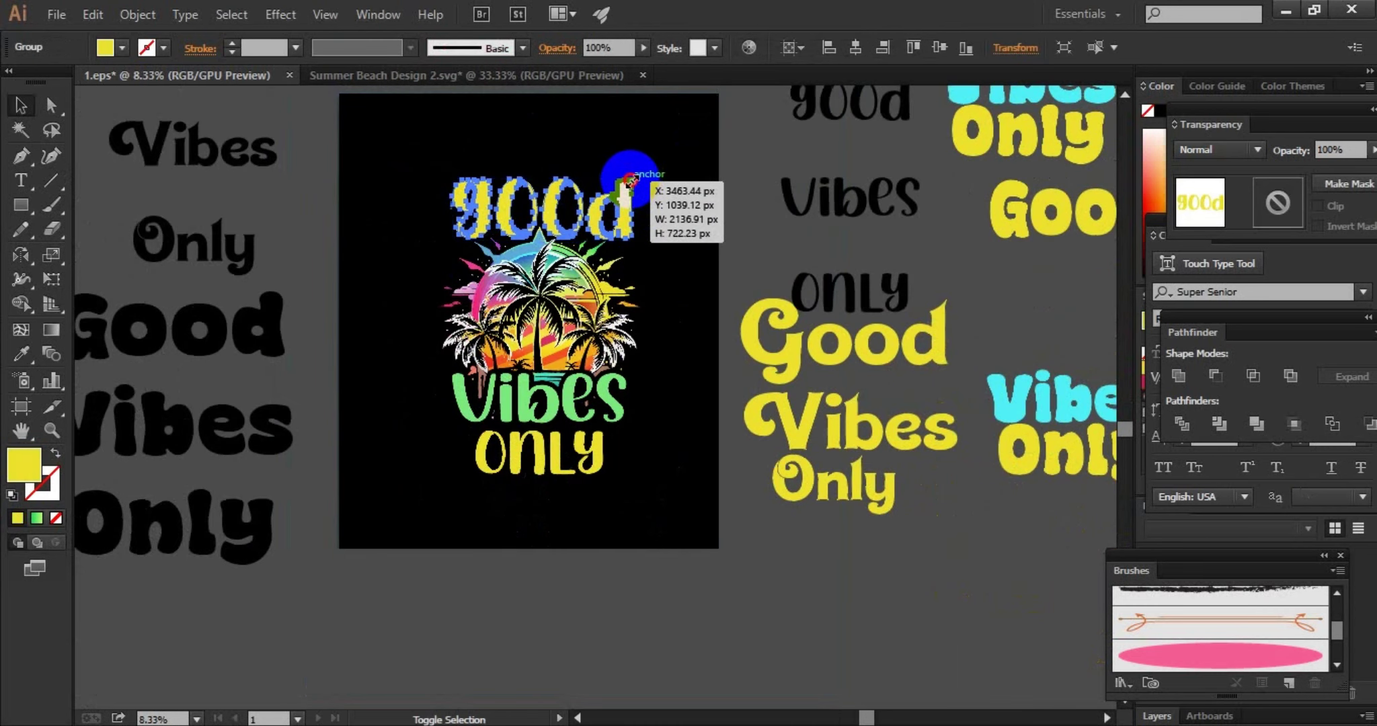
{"action": "left_click_drag", "start_coordinate": [635, 185], "coordinate": [630, 177]}
{"action": "left_click", "coordinate": [693, 174]}
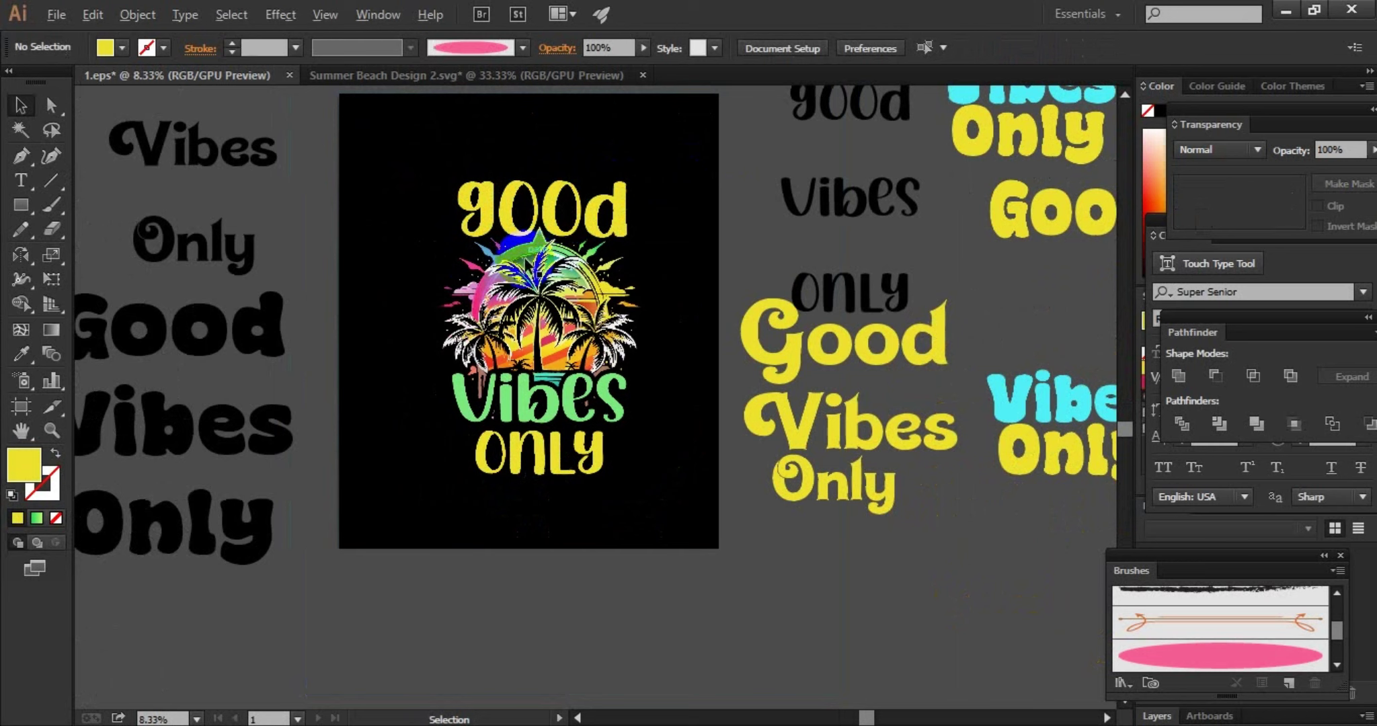
{"action": "left_click", "coordinate": [477, 454]}
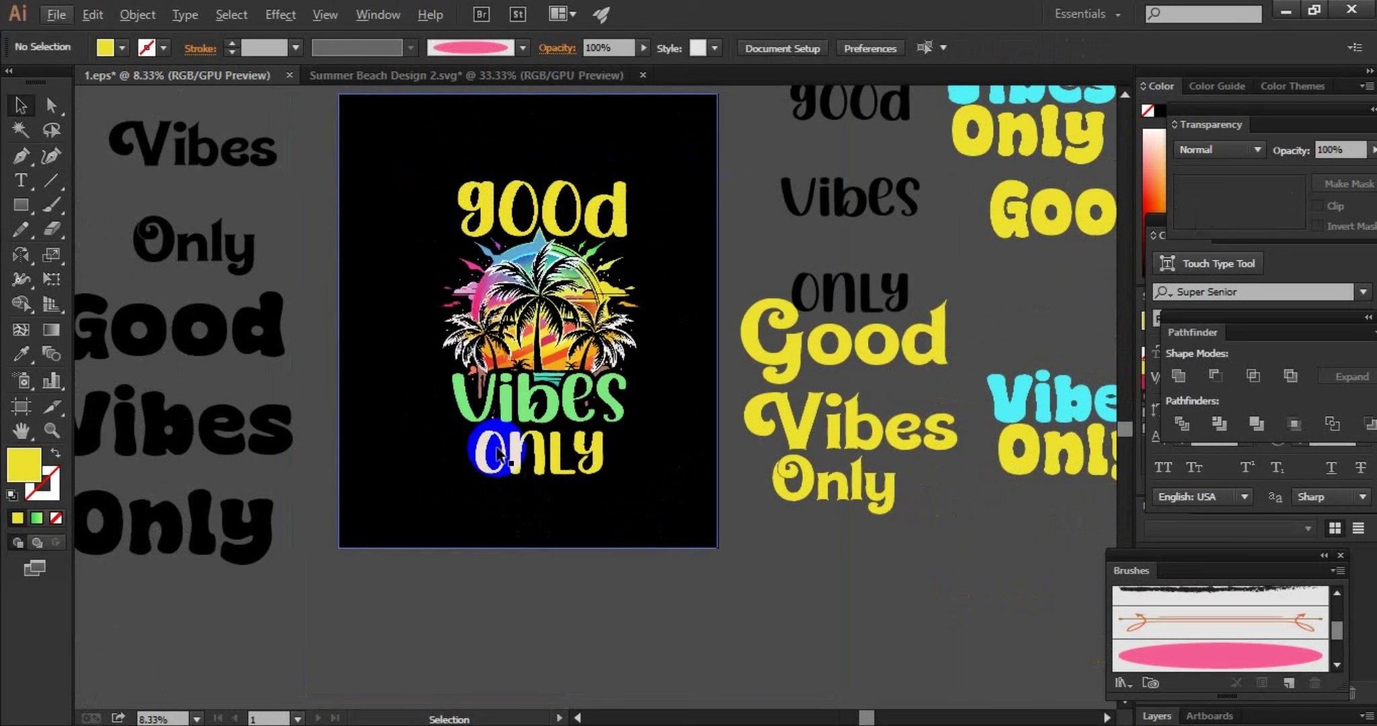
{"action": "left_click", "coordinate": [528, 519]}
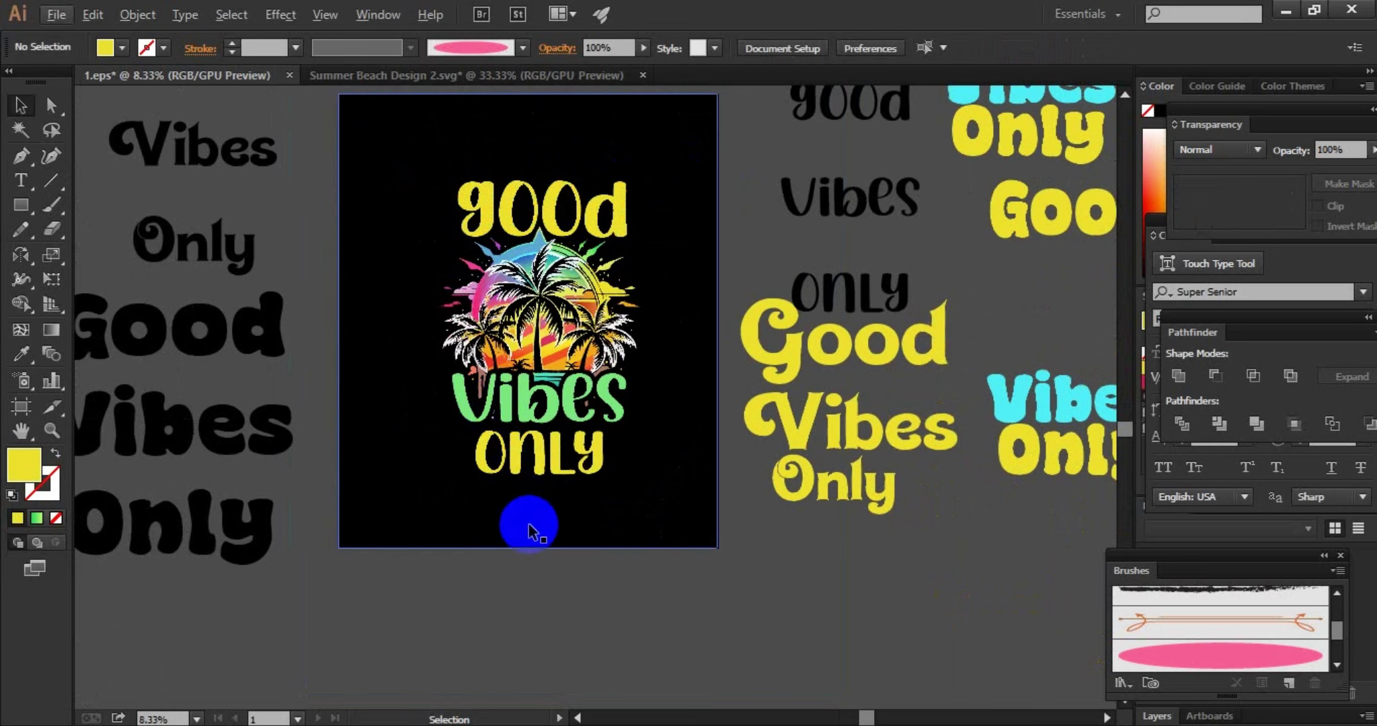